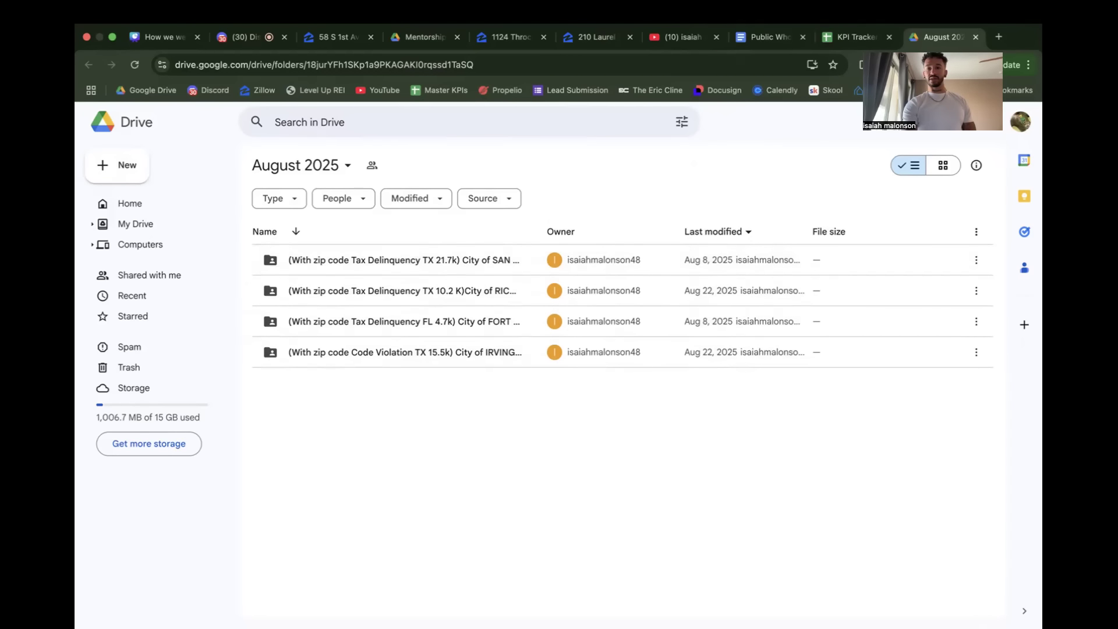
# Step: Close the browser pages for the KPI tracker, the Public document and YouTube, keeping the August 2025 Drive folder open
pyautogui.click(855, 39)
pyautogui.click(889, 37)
pyautogui.click(804, 37)
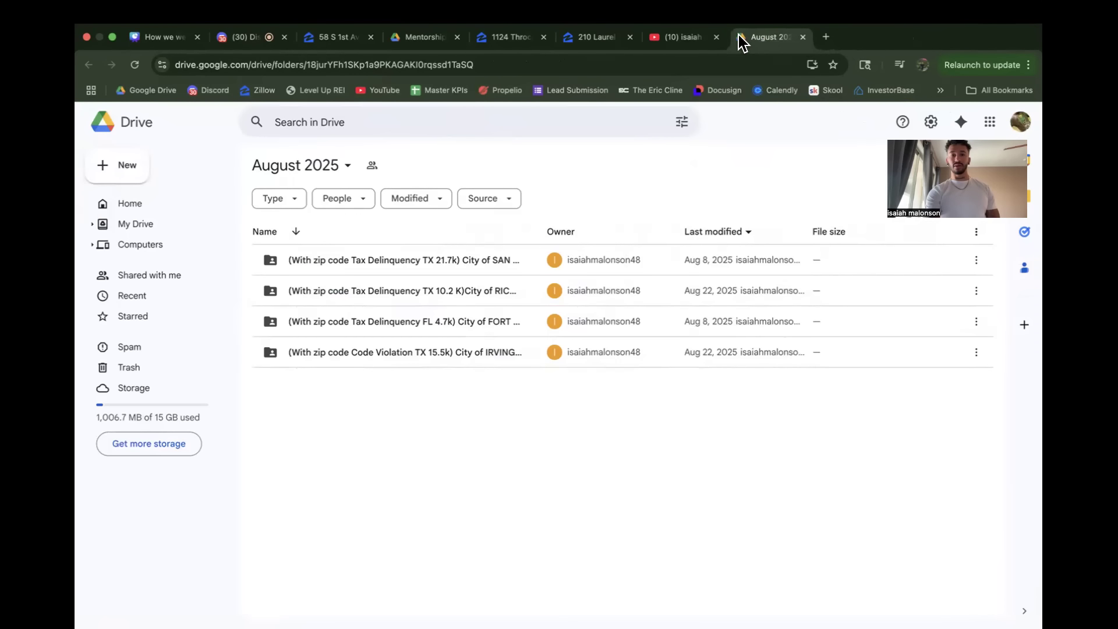
pyautogui.click(716, 37)
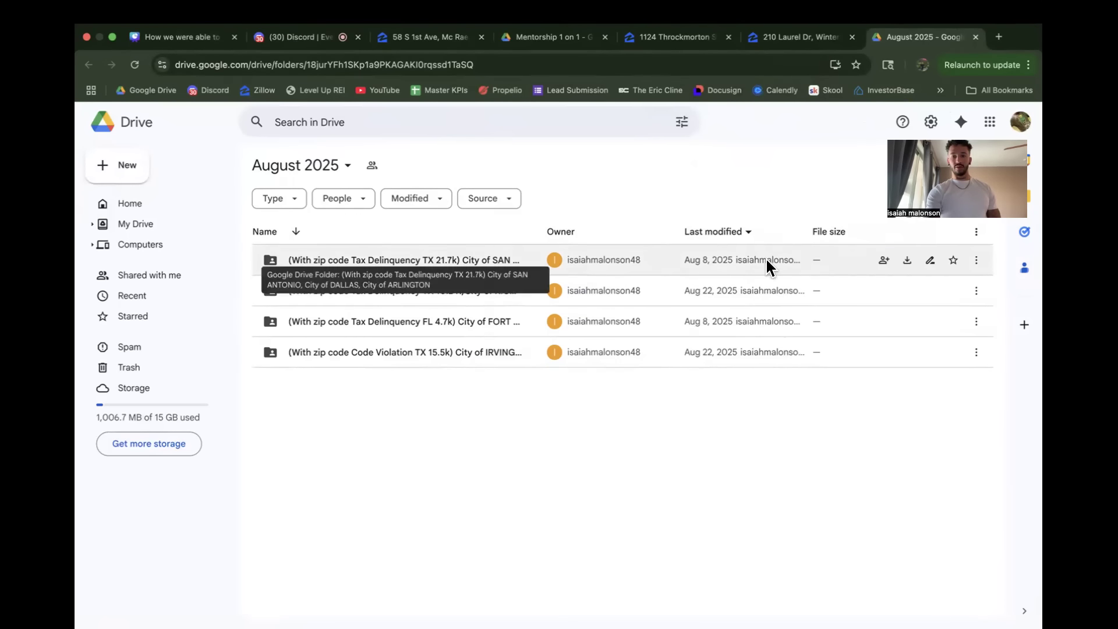
# Step: In the Tax Delinquency TX 21.7k folder, open the combined San Antonio, Dallas and Arlington spreadsheet
pyautogui.doubleClick(404, 260)
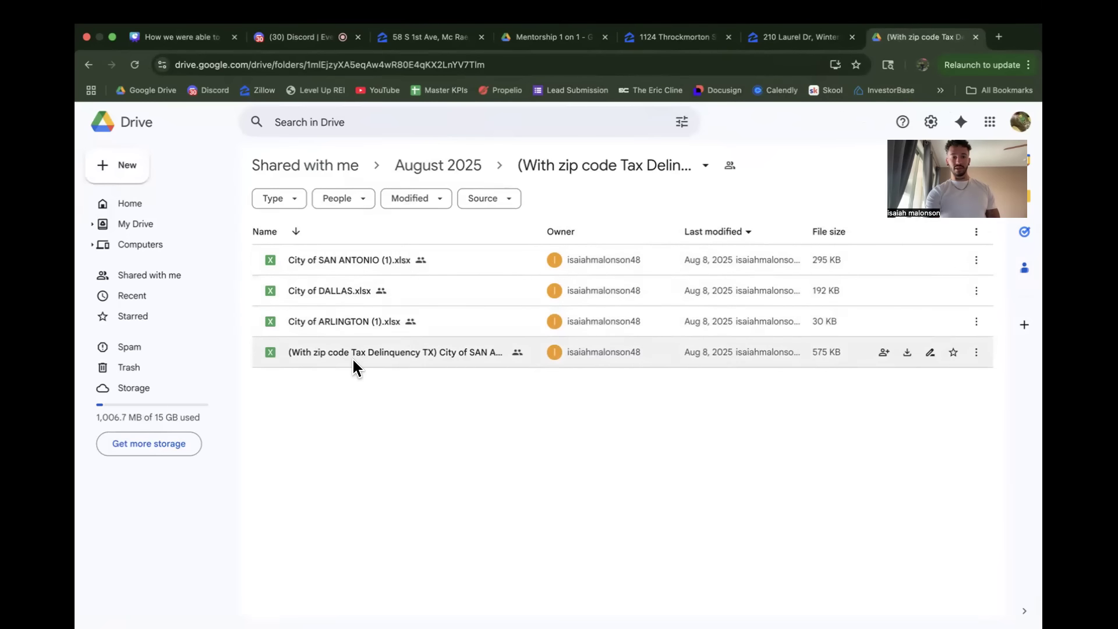
pyautogui.doubleClick(362, 360)
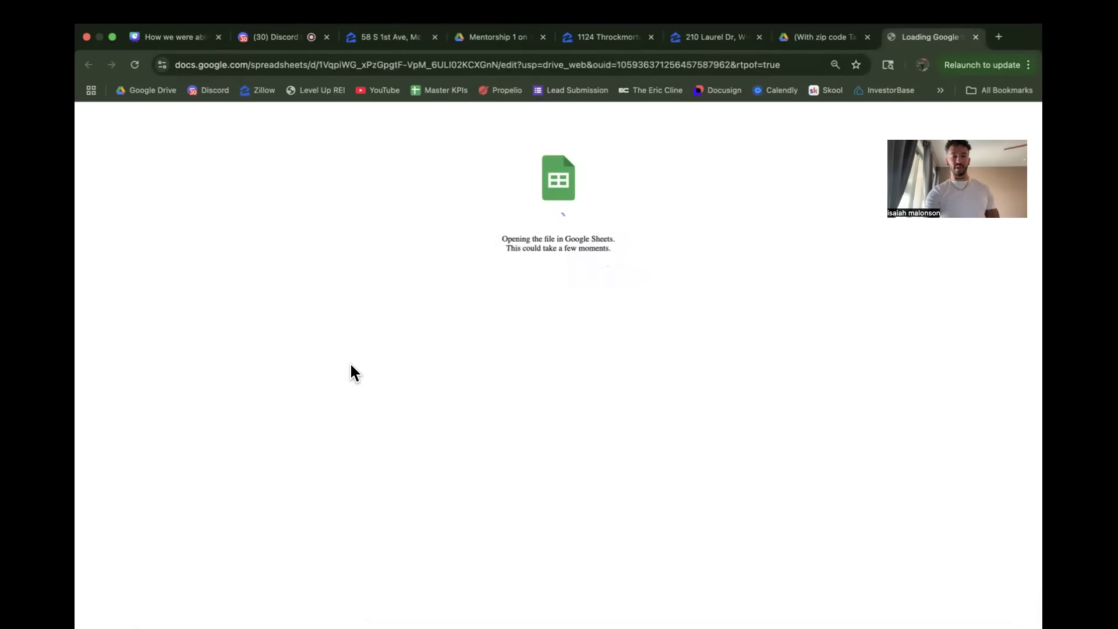
# Step: Return to the August 2025 folder and open the combined City of Richardson spreadsheet from the Tax Delinquency TX 10.2K folder
pyautogui.click(807, 39)
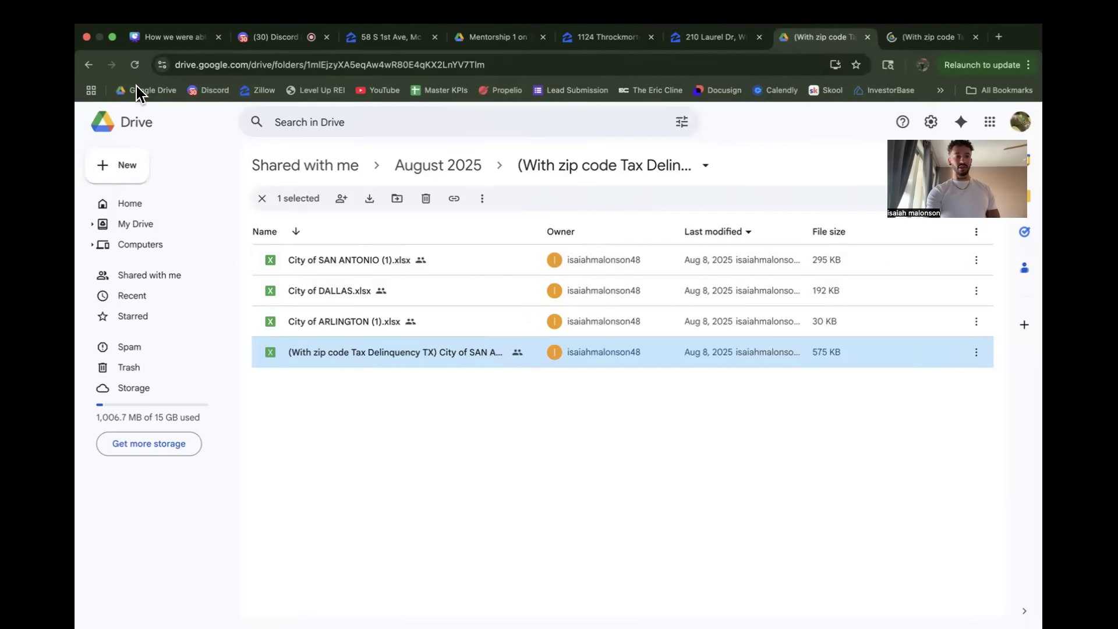
pyautogui.click(88, 64)
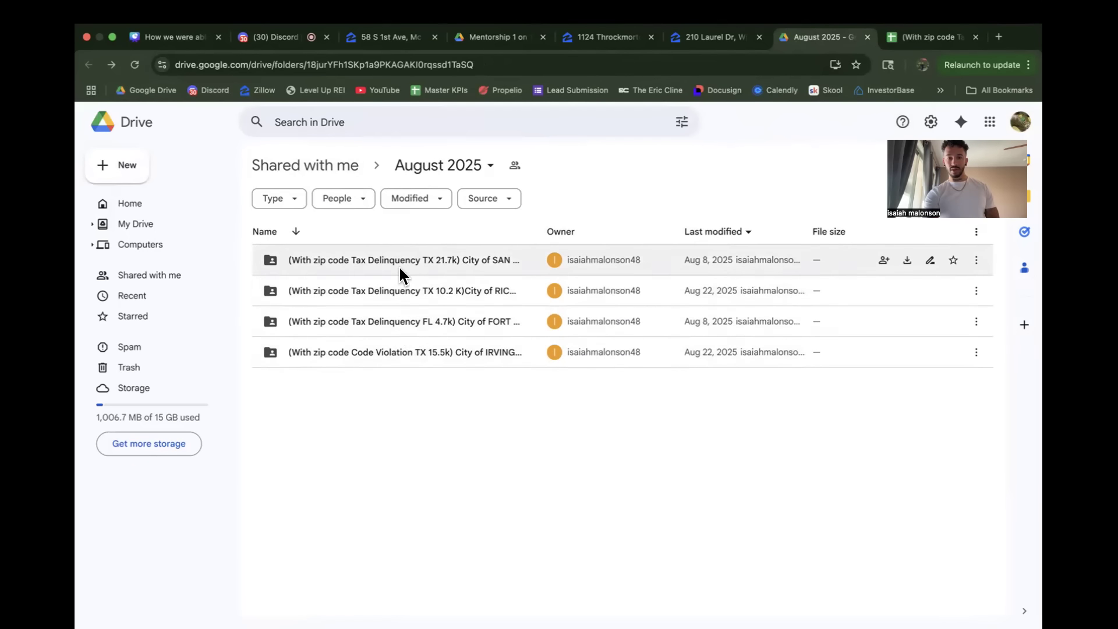
pyautogui.click(927, 38)
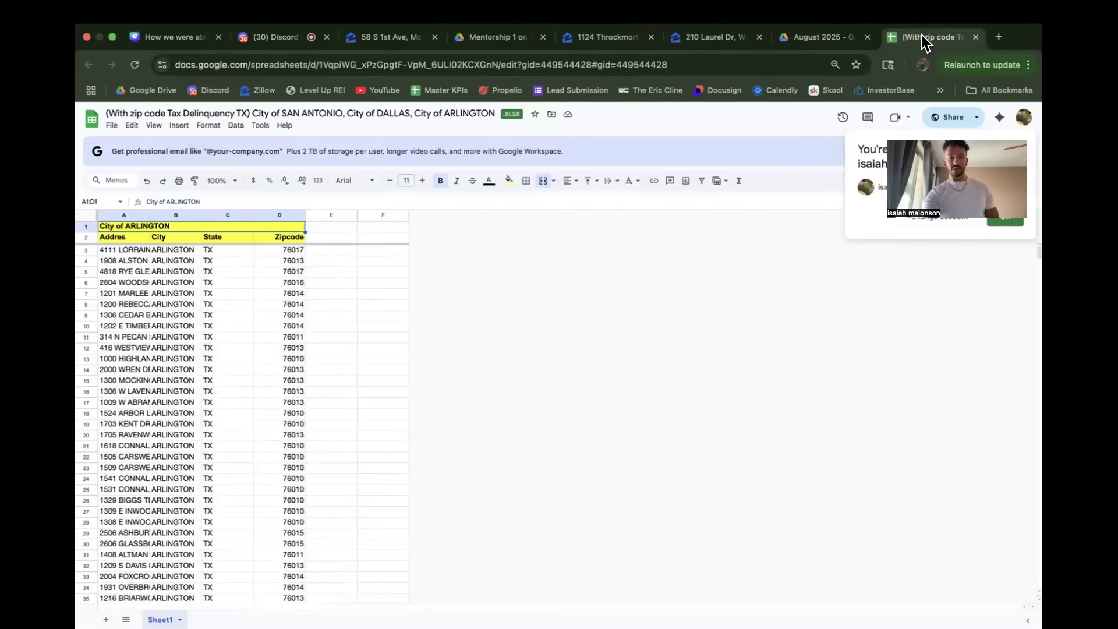
pyautogui.click(821, 39)
pyautogui.doubleClick(340, 293)
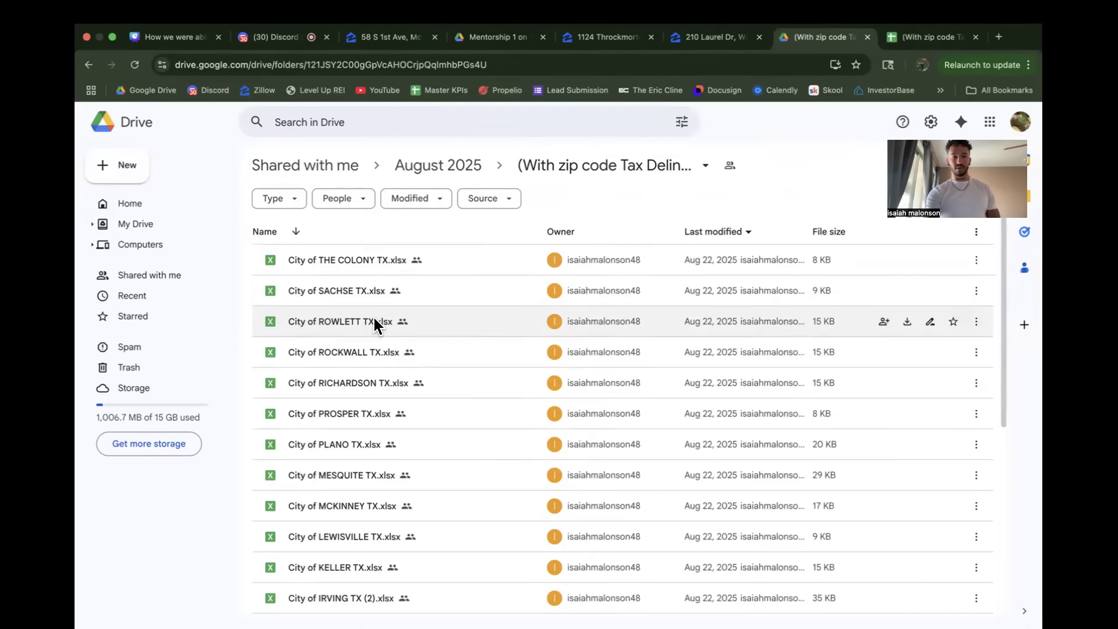
pyautogui.scroll(-10, 377, 462)
pyautogui.click(292, 603)
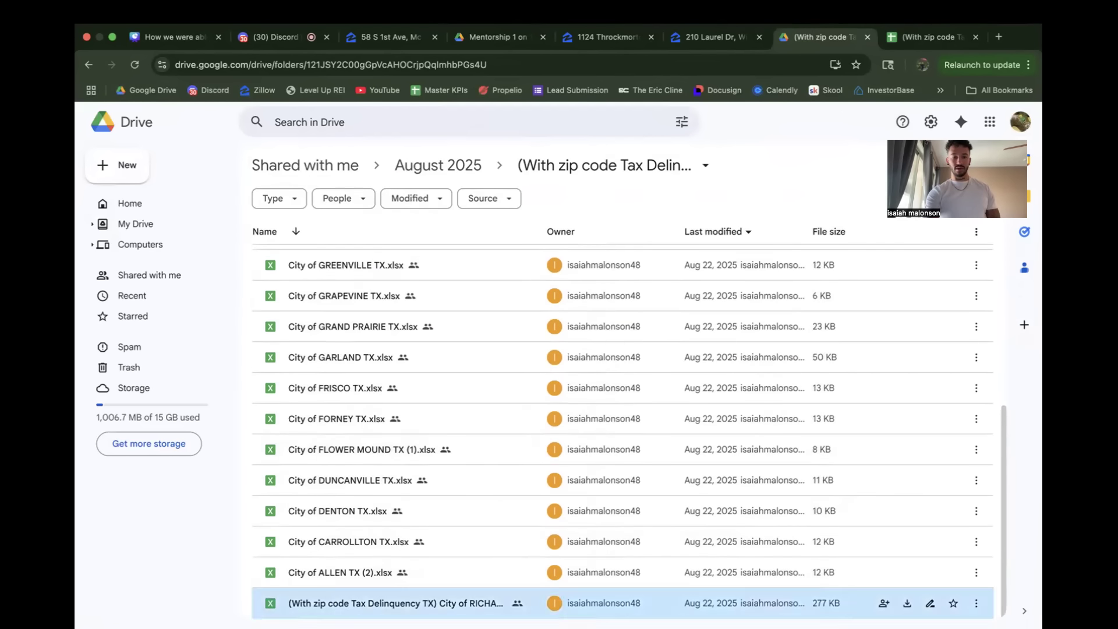
pyautogui.doubleClick(349, 604)
# Step: Go back to August 2025 and open the combined City of Fort Myers spreadsheet from the Tax Delinquency FL 4.7k folder
pyautogui.click(743, 37)
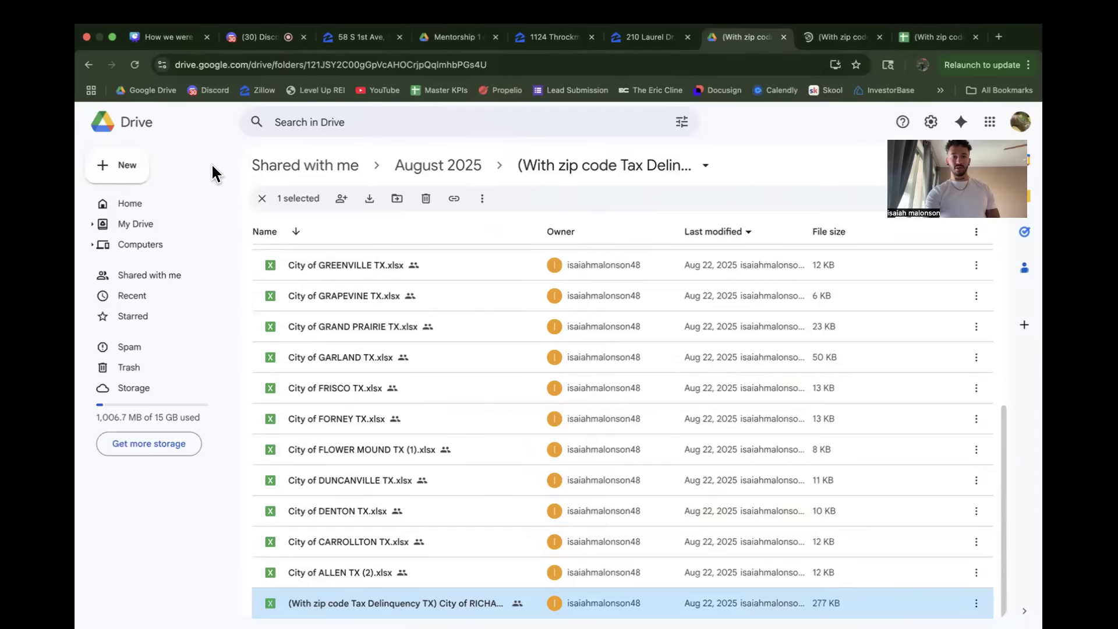
pyautogui.click(88, 65)
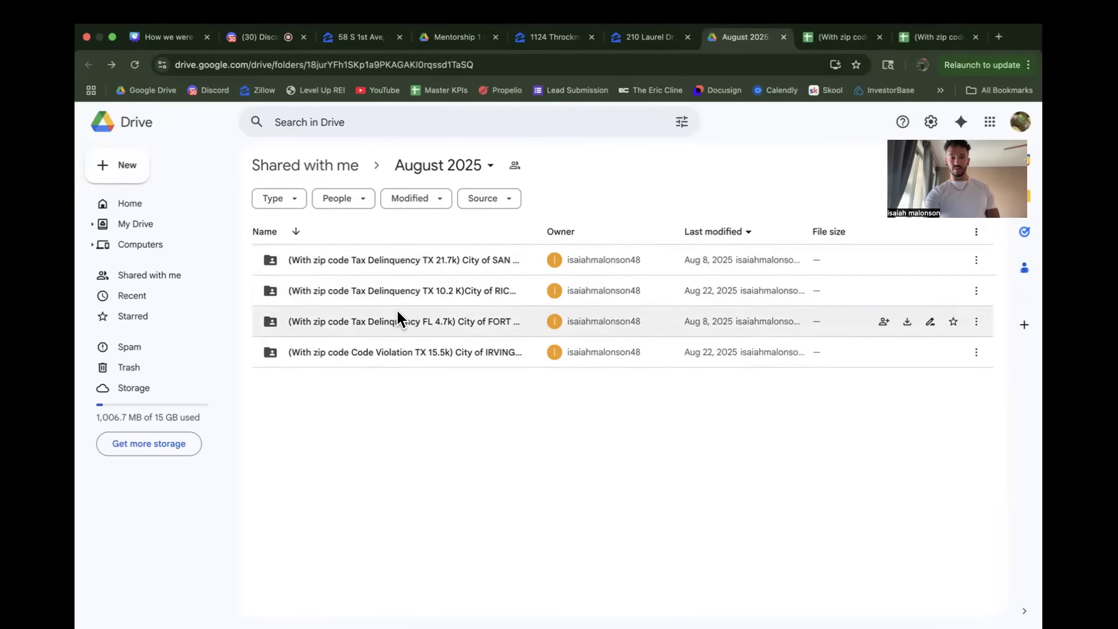
pyautogui.doubleClick(391, 324)
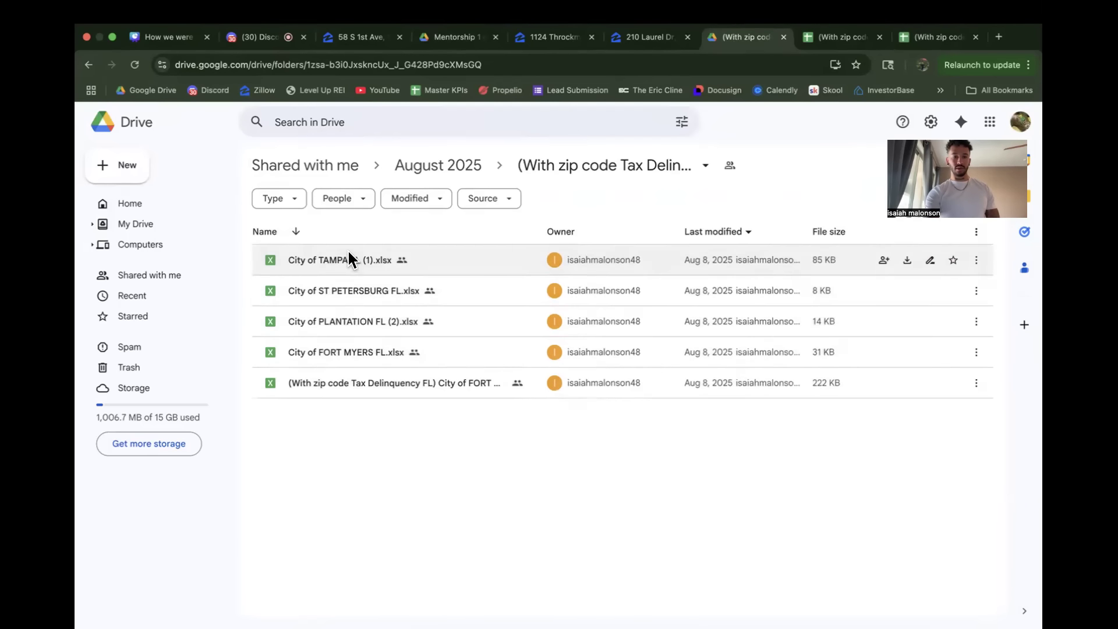
pyautogui.doubleClick(364, 382)
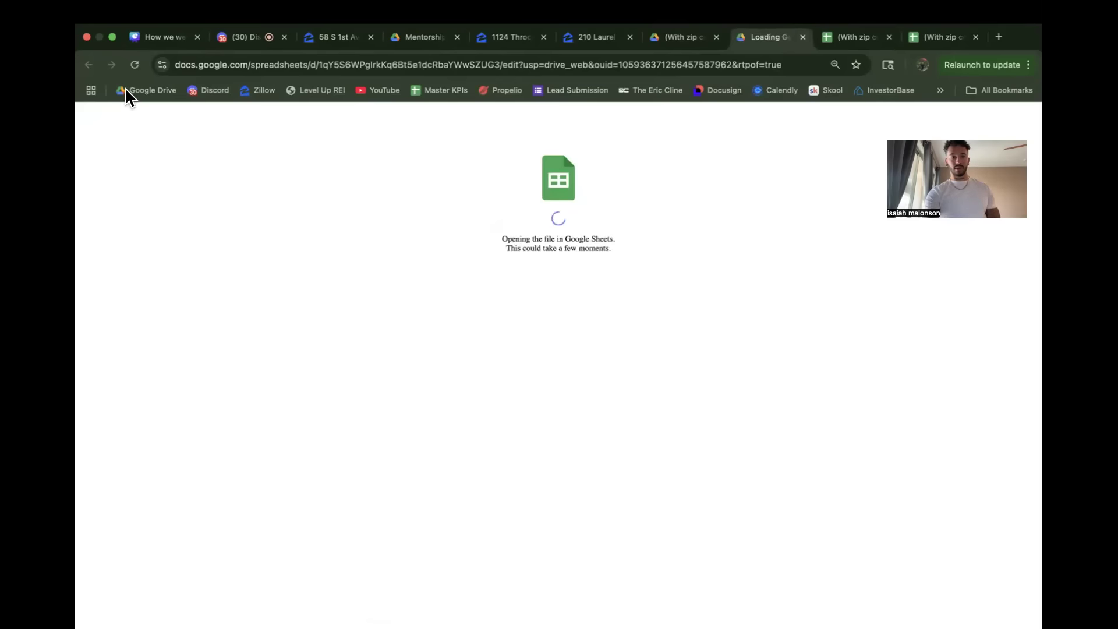
# Step: Go back to August 2025 and open the combined City of Irving spreadsheet from the Code Violation TX 15.5k folder
pyautogui.click(682, 41)
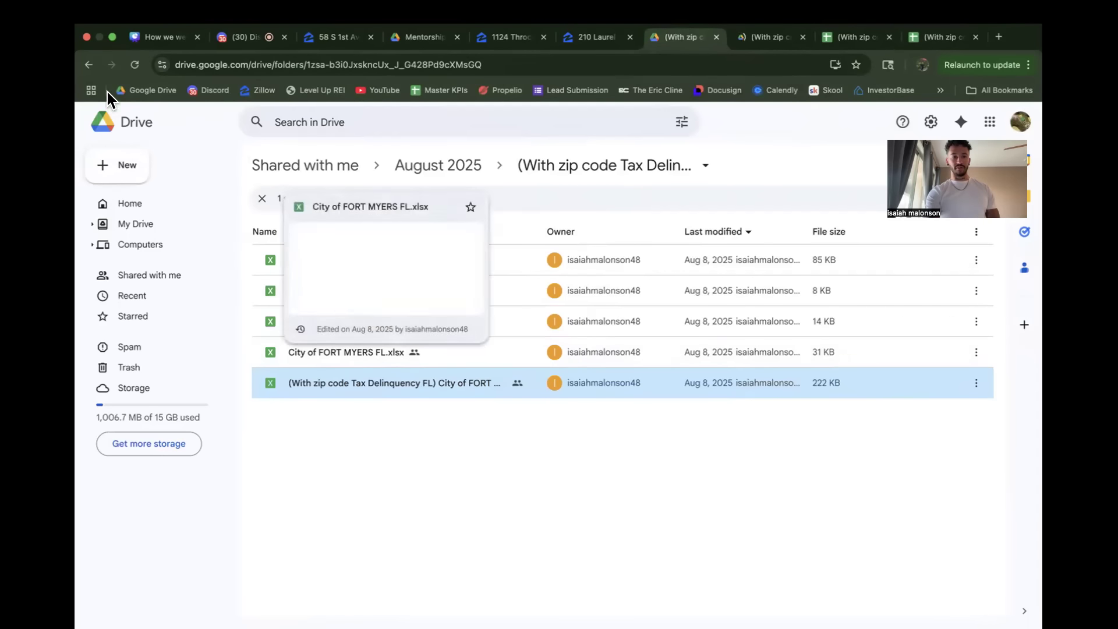
pyautogui.click(89, 65)
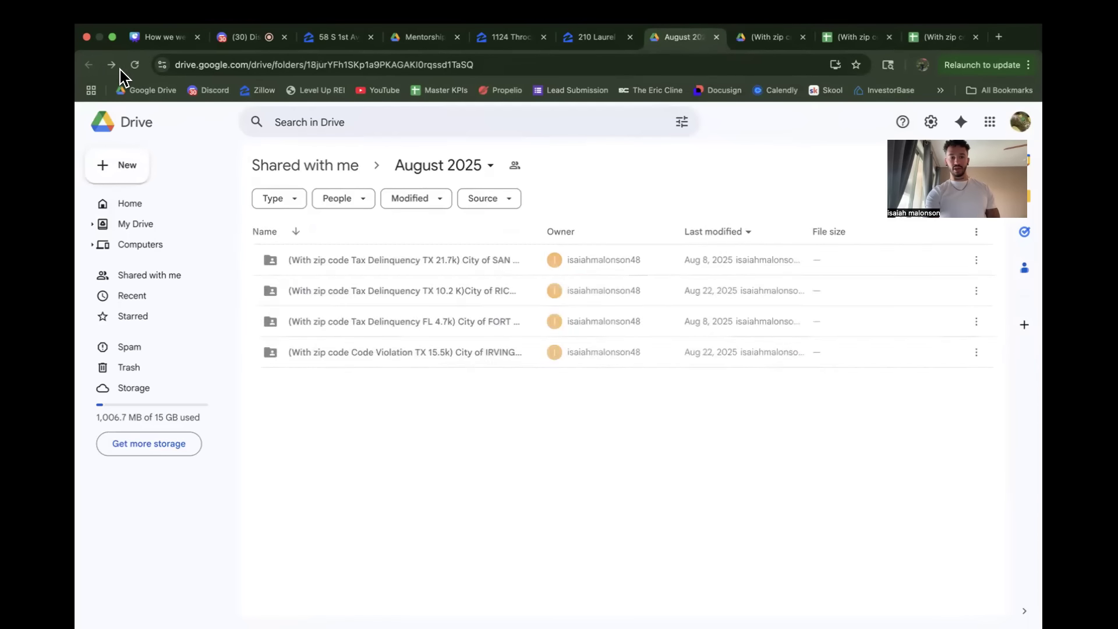
pyautogui.doubleClick(380, 353)
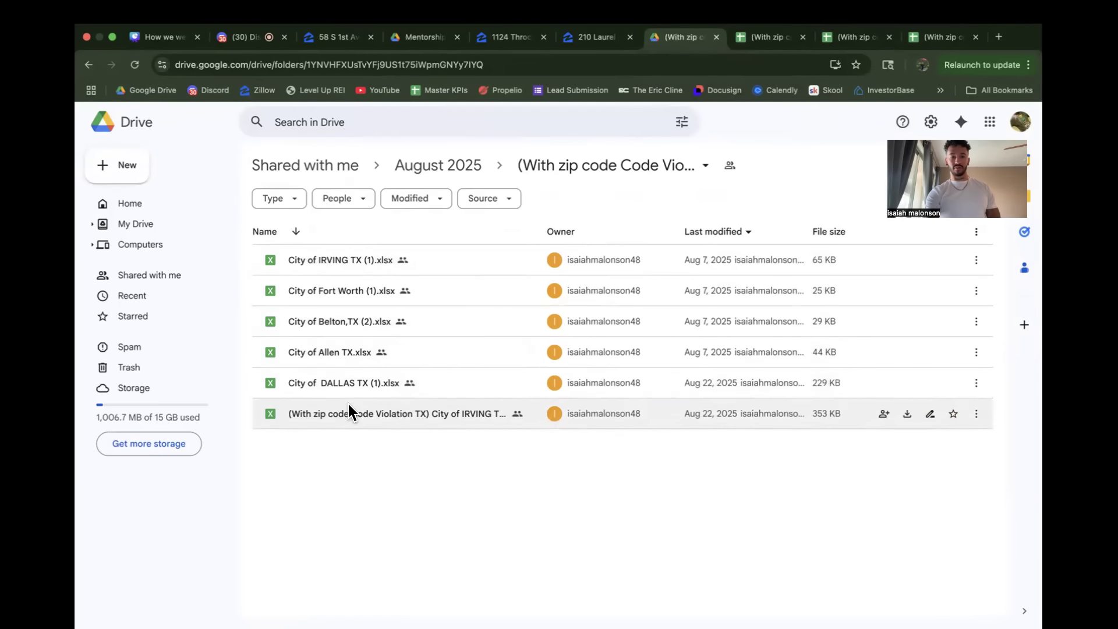
pyautogui.doubleClick(352, 417)
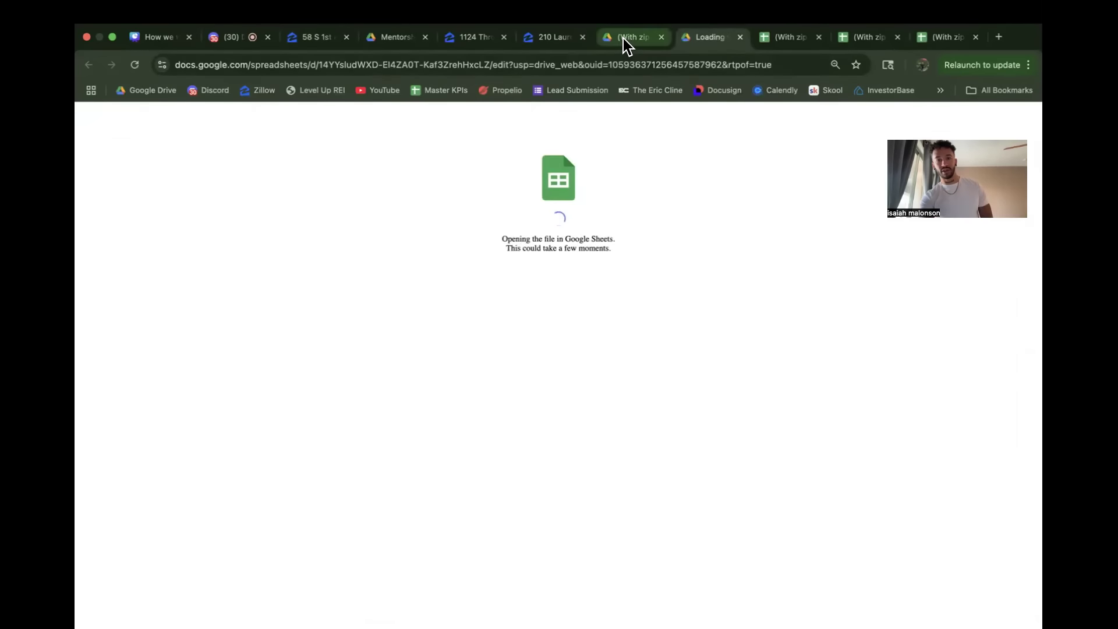
# Step: Return to the August 2025 folder and view the files in the Tax Delinquency TX 21.7k folder again
pyautogui.click(626, 38)
pyautogui.click(92, 63)
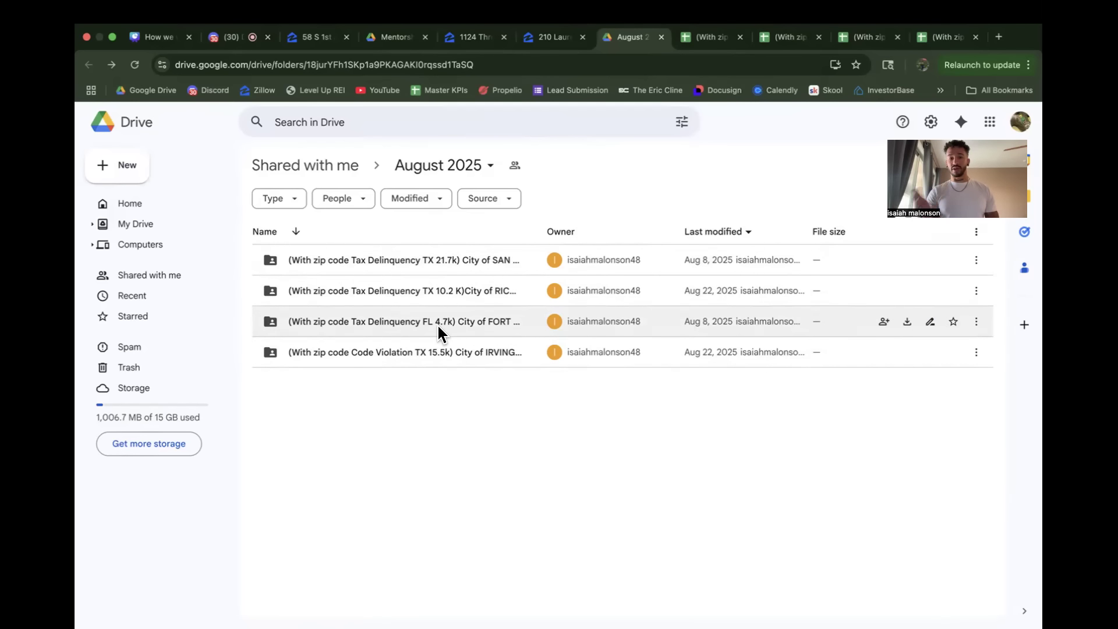
pyautogui.click(372, 265)
pyautogui.doubleClick(372, 261)
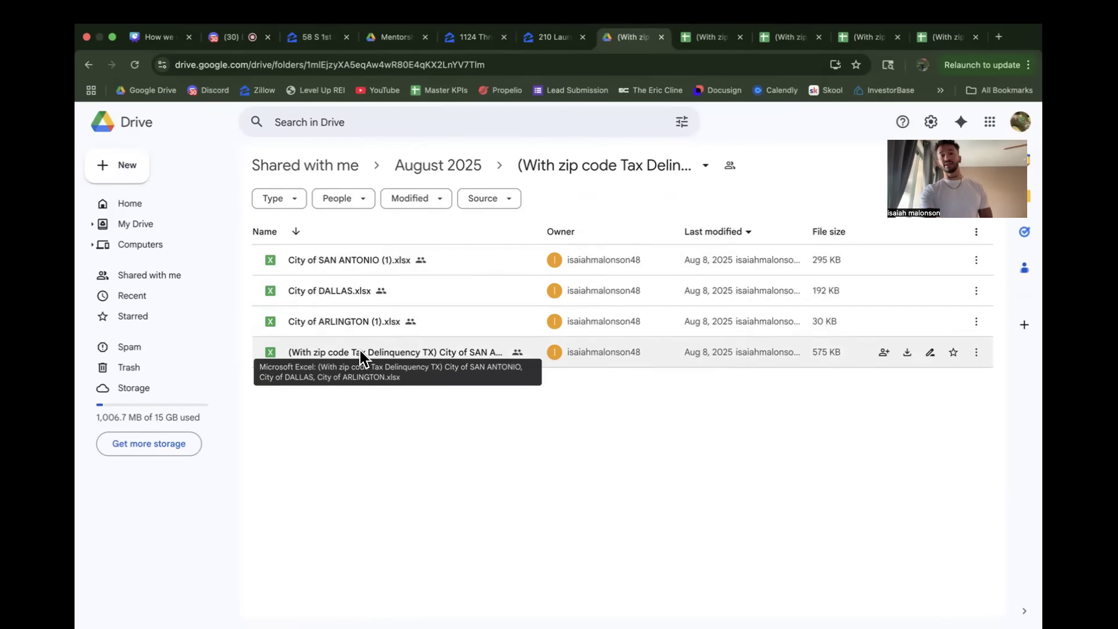
# Step: Download the Code Violation TX spreadsheet covering Irving, Dallas, Allen, Fort Worth and Belton as a CSV file
pyautogui.click(703, 37)
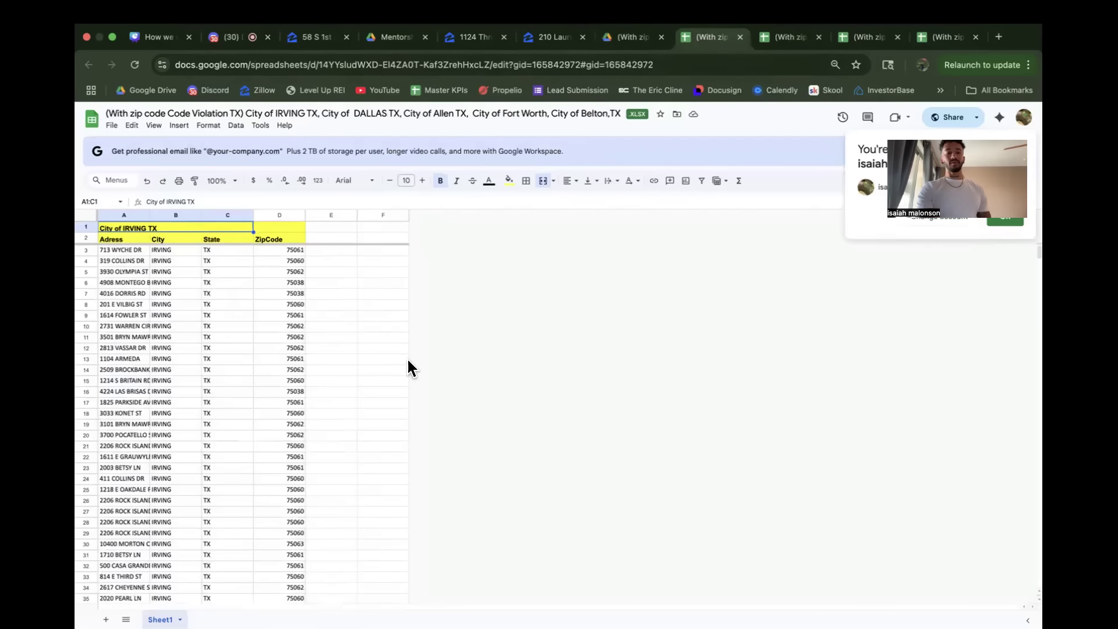
pyautogui.click(112, 126)
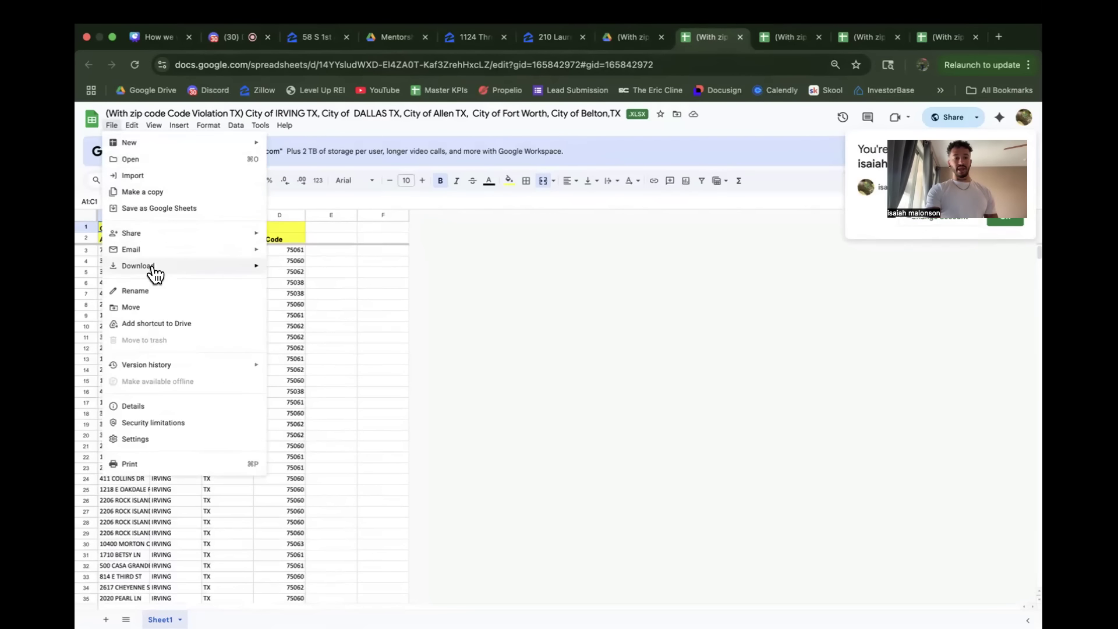
pyautogui.moveTo(153, 266)
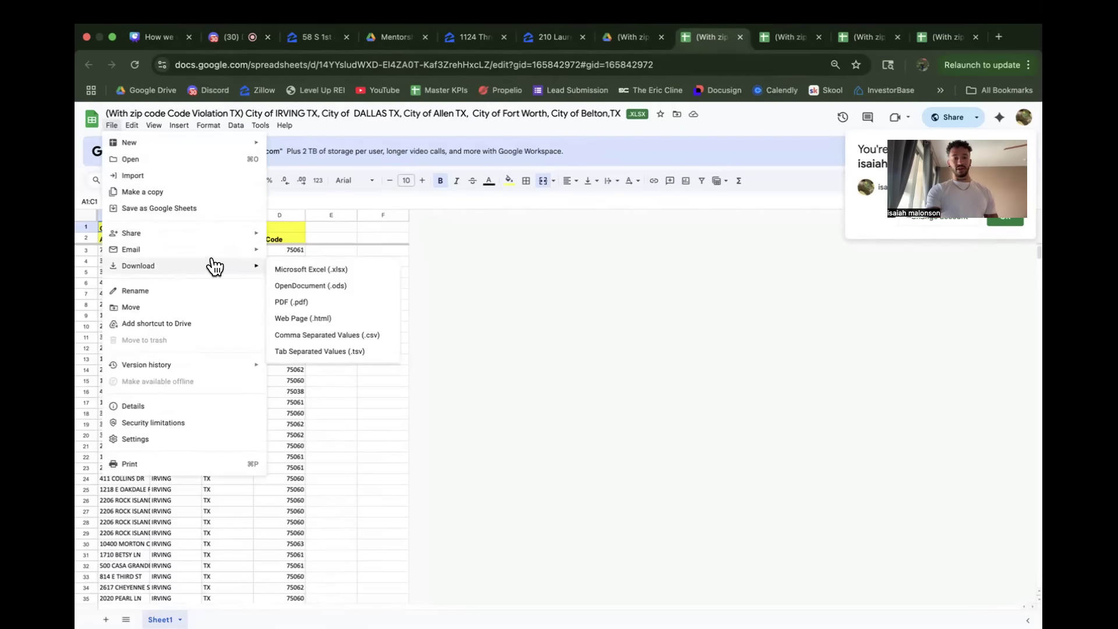
pyautogui.click(318, 337)
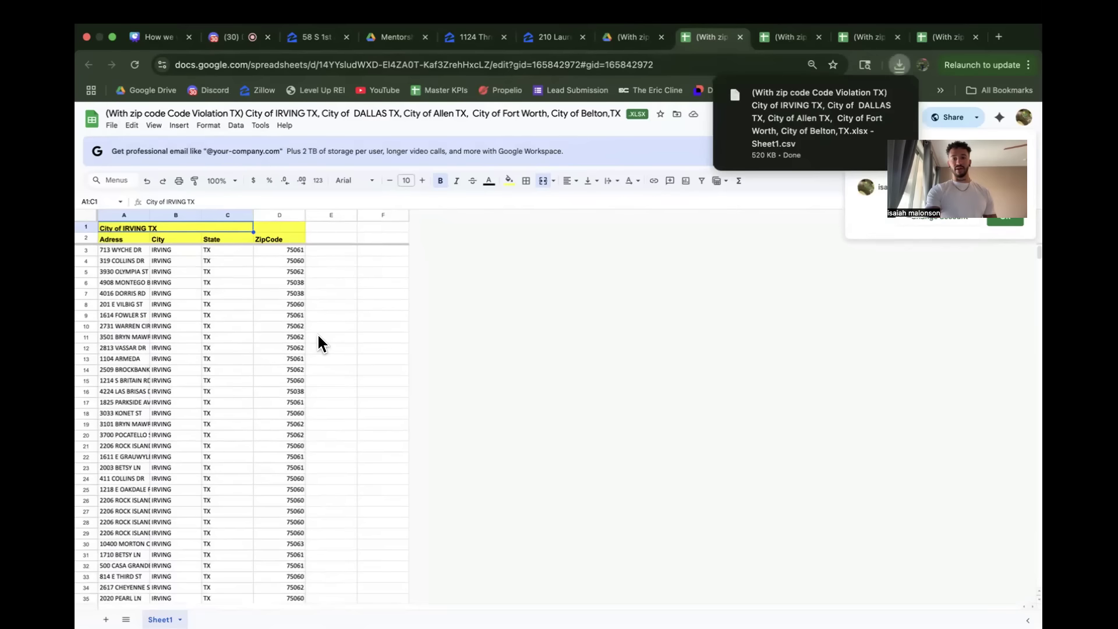
# Step: Download the Tax Delinquency FL spreadsheet covering Fort Myers, Tampa and St Petersburg as a CSV file
pyautogui.click(783, 29)
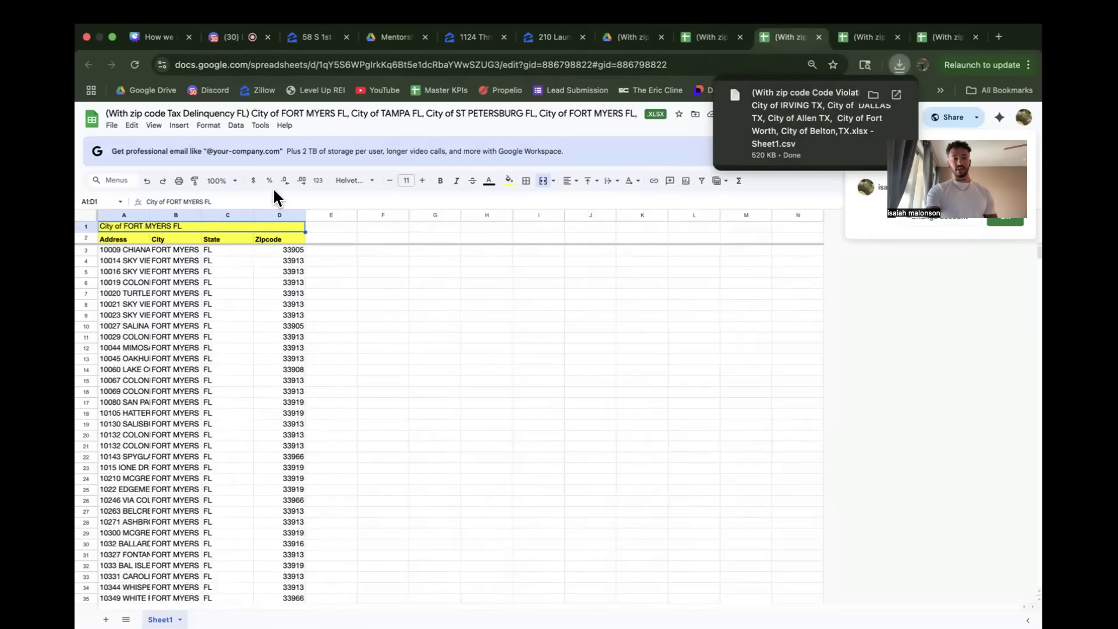
pyautogui.click(111, 125)
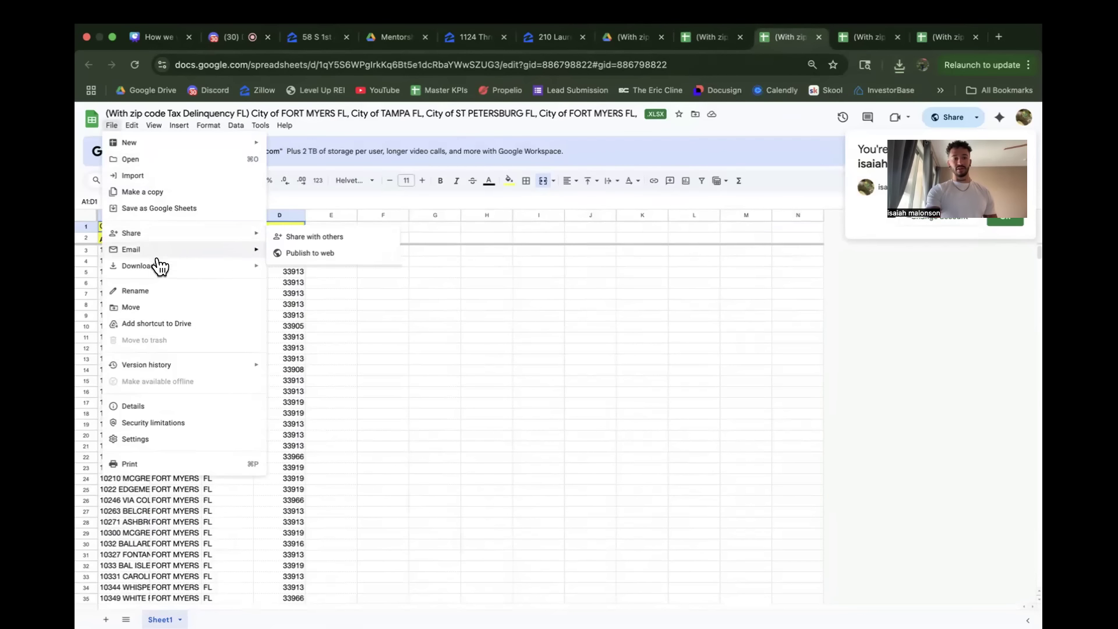
pyautogui.moveTo(192, 272)
pyautogui.click(335, 330)
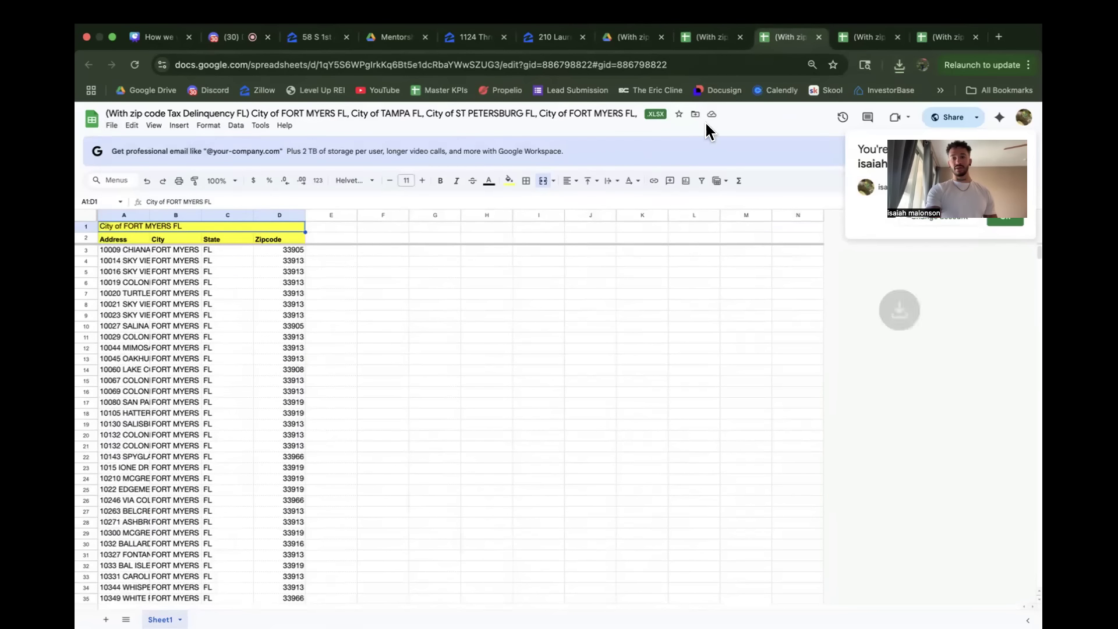
# Step: Download the Tax Delinquency TX spreadsheet starting with Richardson and The Colony as a CSV file
pyautogui.click(853, 40)
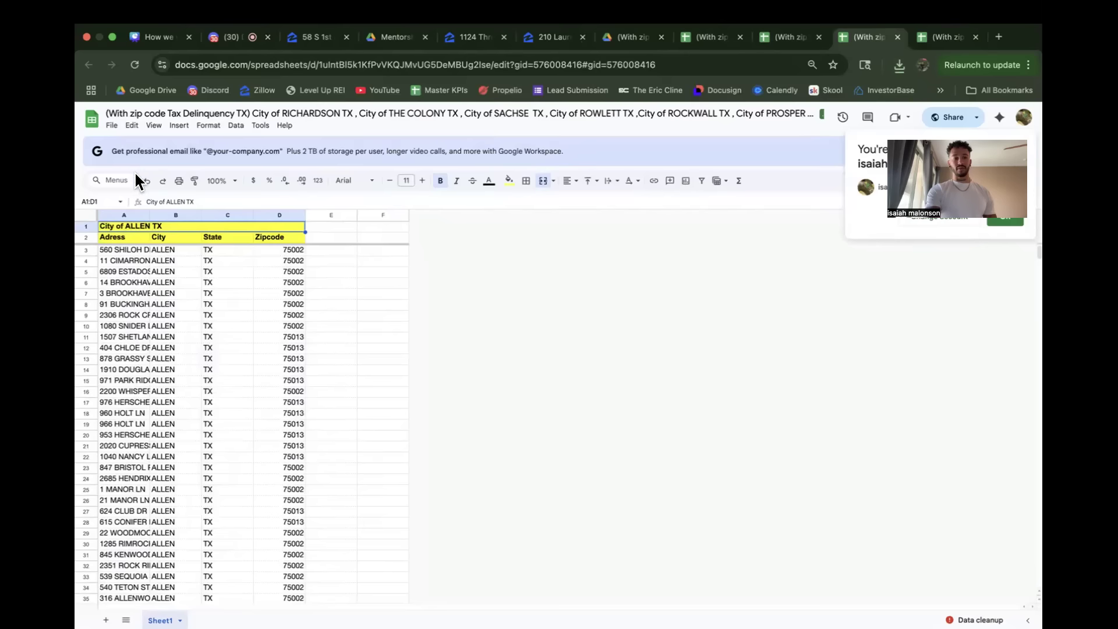
pyautogui.click(110, 125)
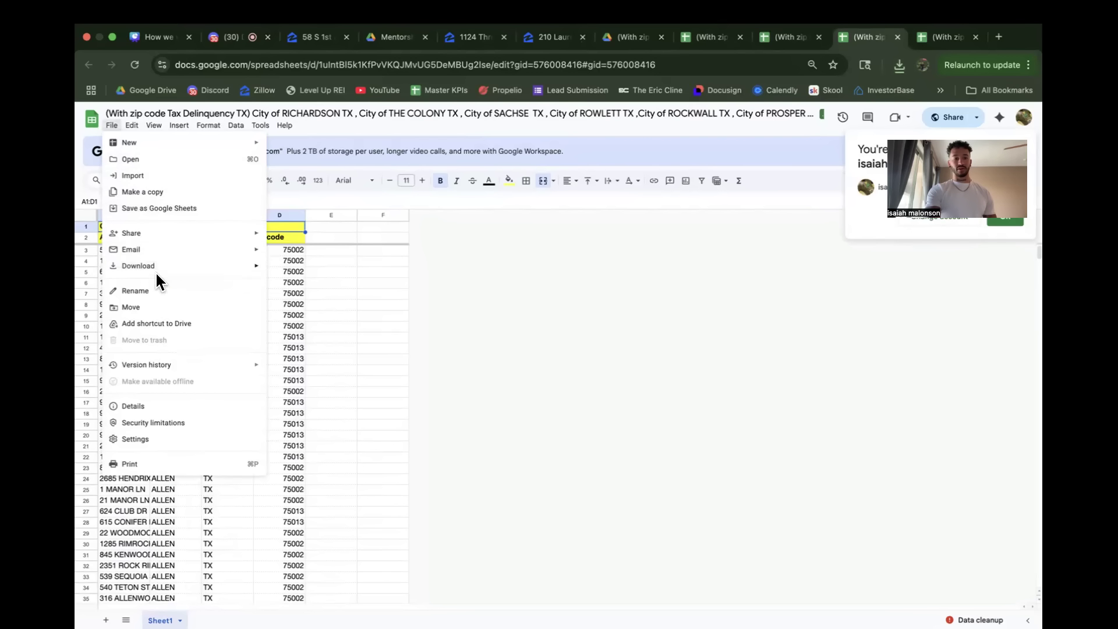
pyautogui.moveTo(168, 270)
pyautogui.click(301, 334)
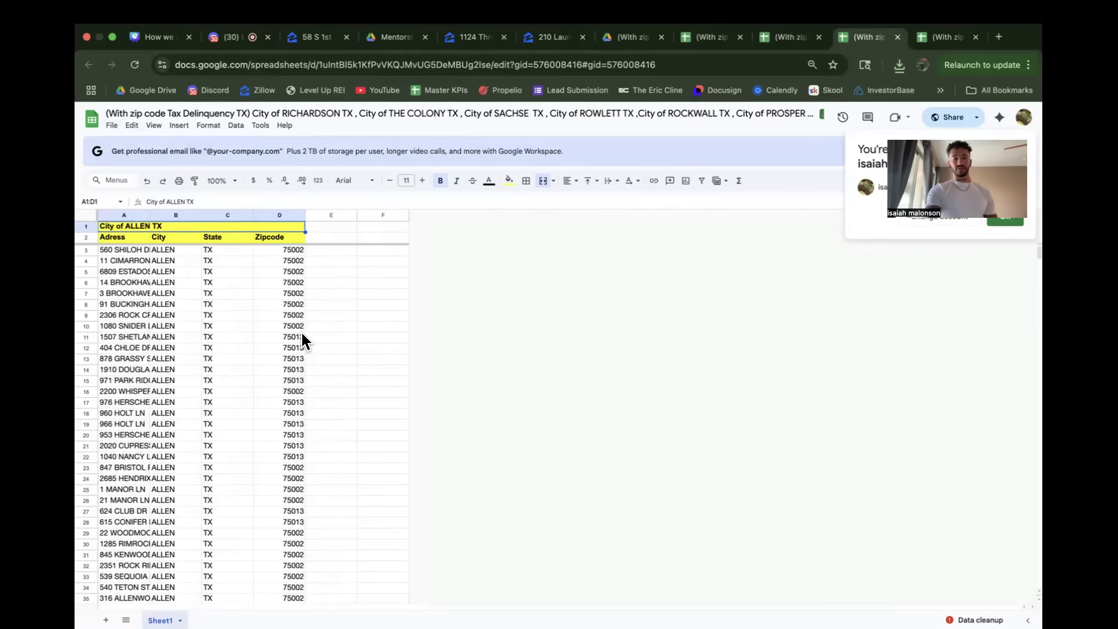
# Step: Download the Tax Delinquency TX spreadsheet covering San Antonio, Dallas and Arlington as a CSV file
pyautogui.click(948, 41)
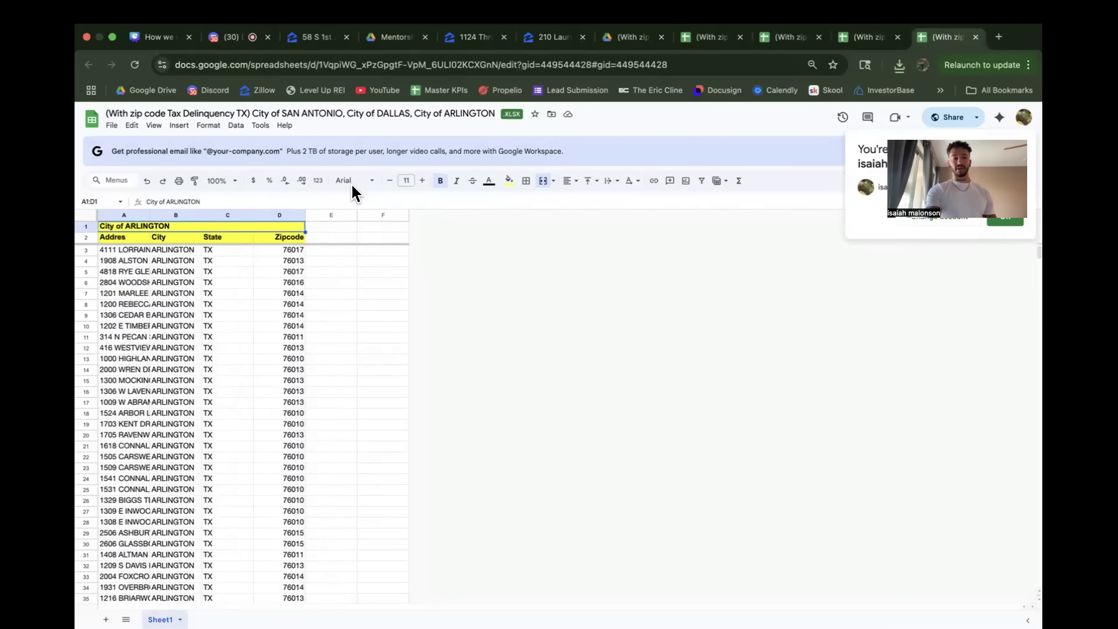
pyautogui.click(112, 127)
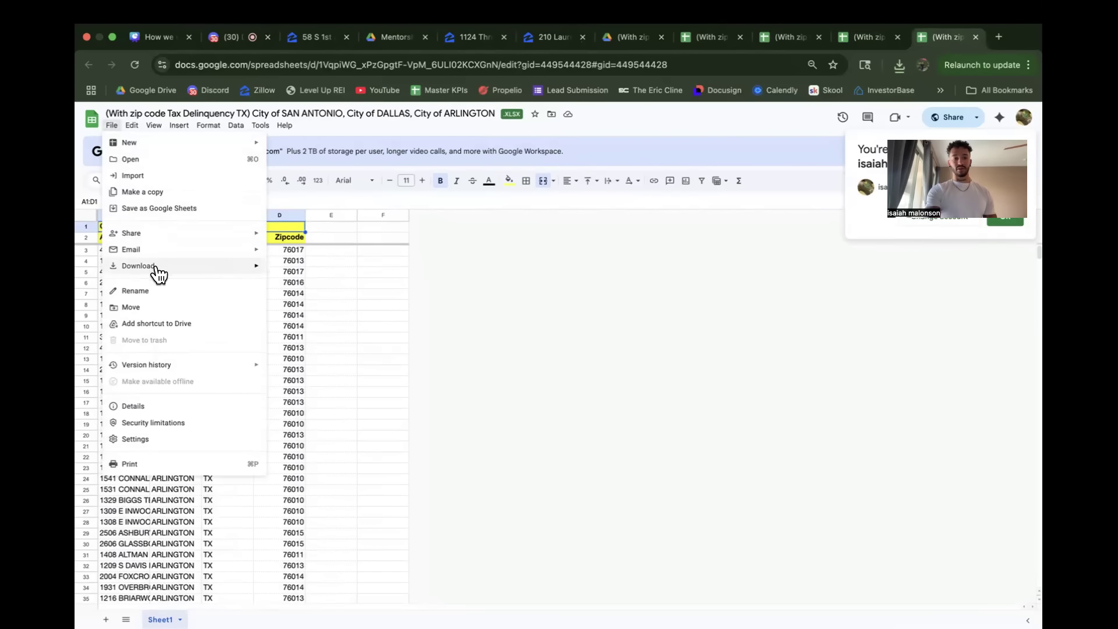
pyautogui.moveTo(239, 269)
pyautogui.click(328, 335)
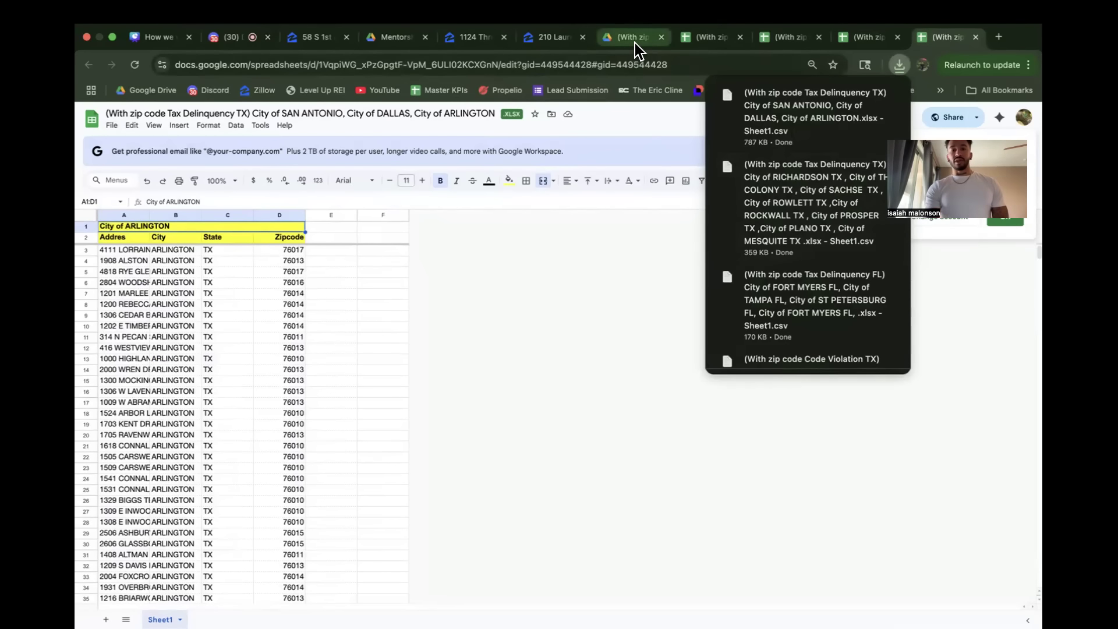
# Step: Search the web for kindskiptracing in a new tab, open the Kind Skiptracing site and dismiss its What's New notice
pyautogui.click(999, 36)
pyautogui.write('kindskiptracing')
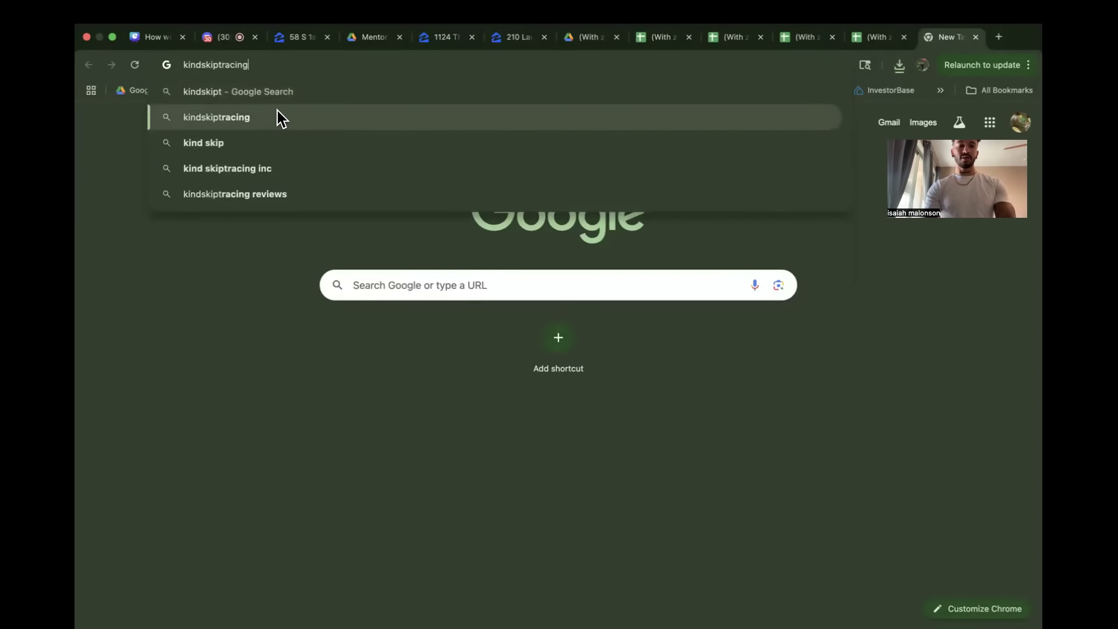
pyautogui.click(277, 112)
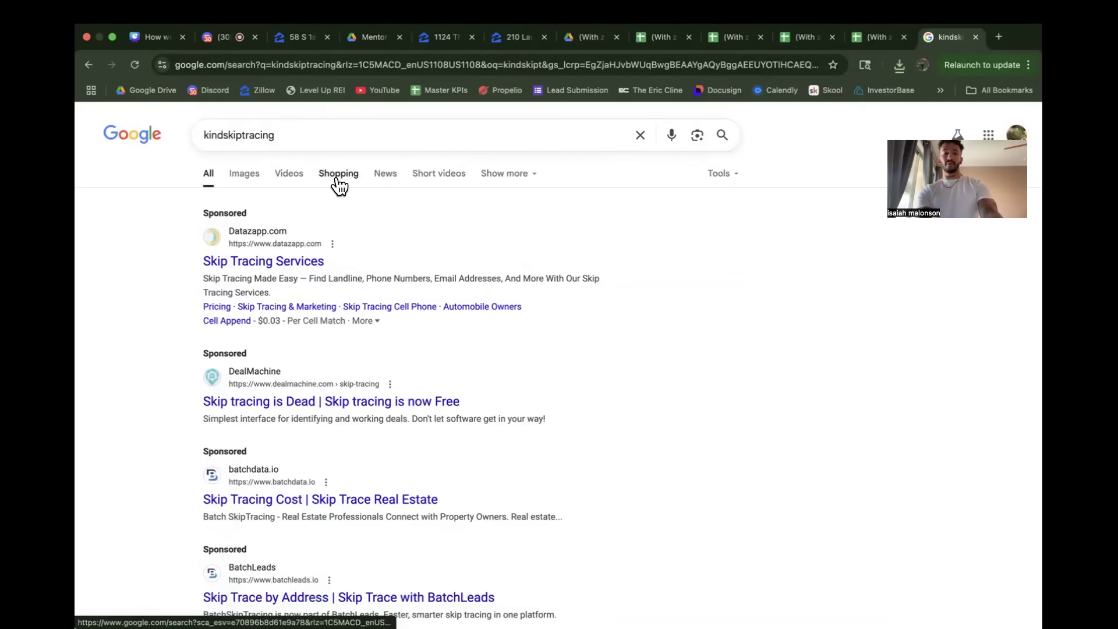
pyautogui.scroll(-6, 324, 394)
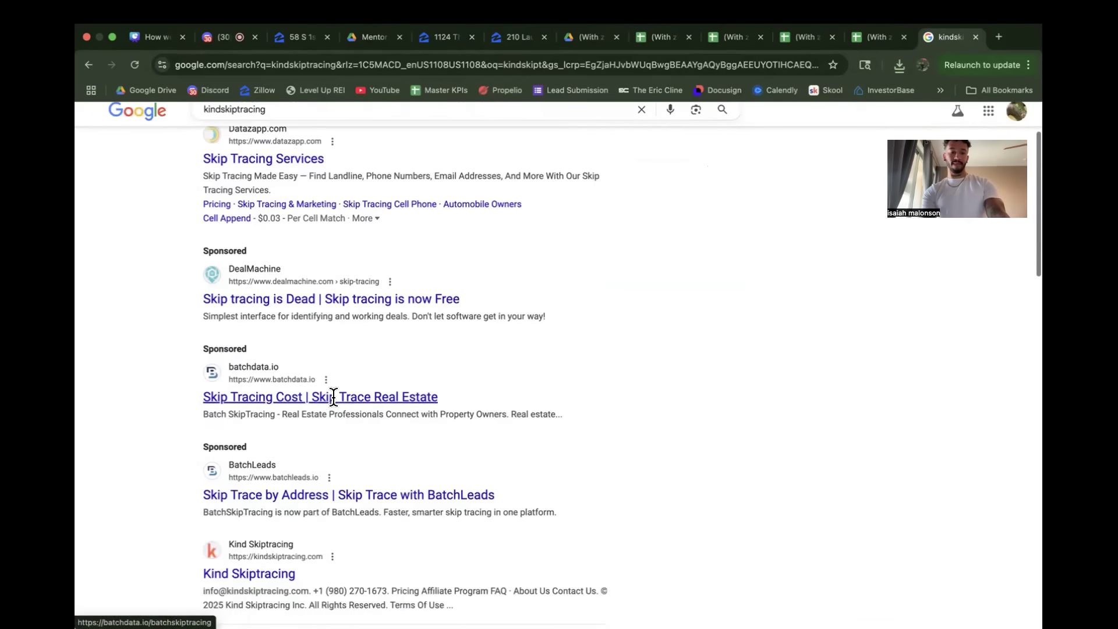
pyautogui.click(259, 348)
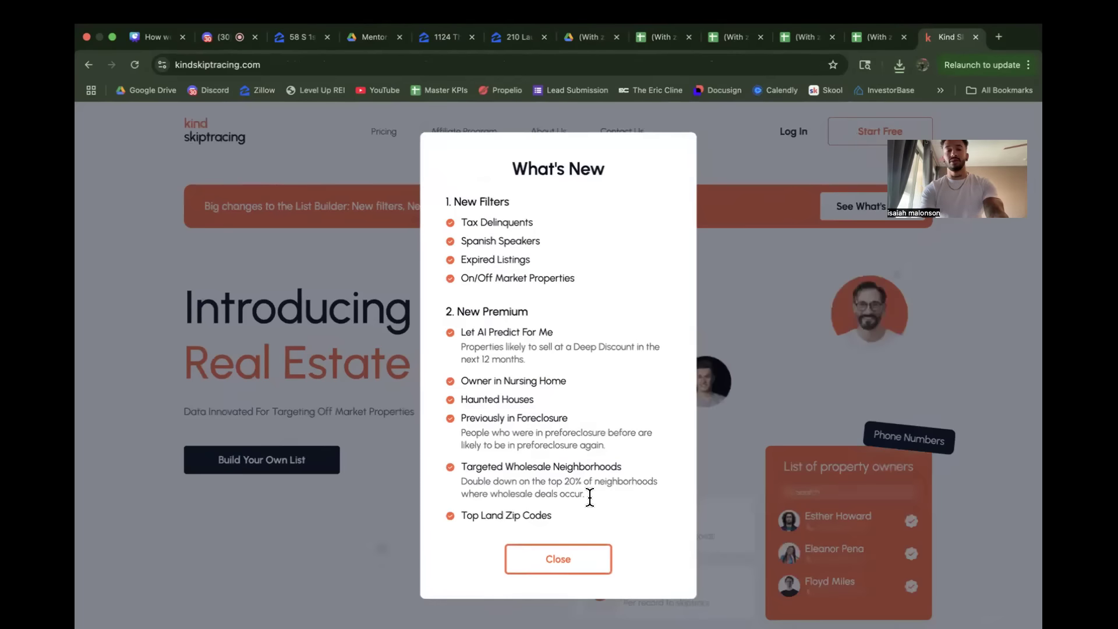
pyautogui.click(555, 565)
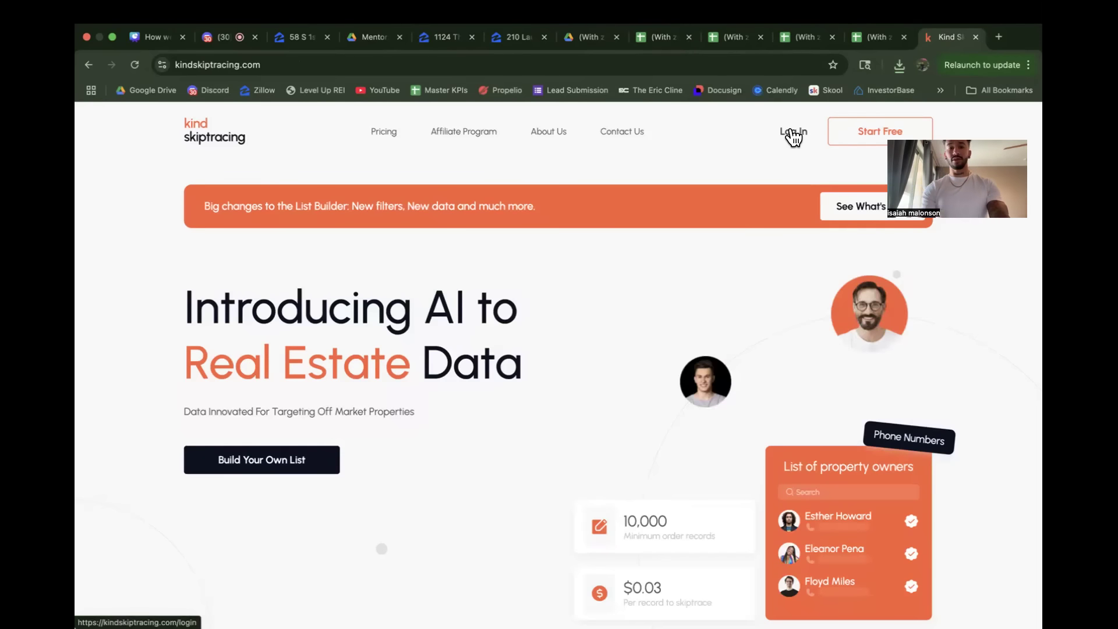
# Step: Log in to Kind Skiptracing with the saved credentials and dismiss the login-streak credits notice
pyautogui.click(793, 135)
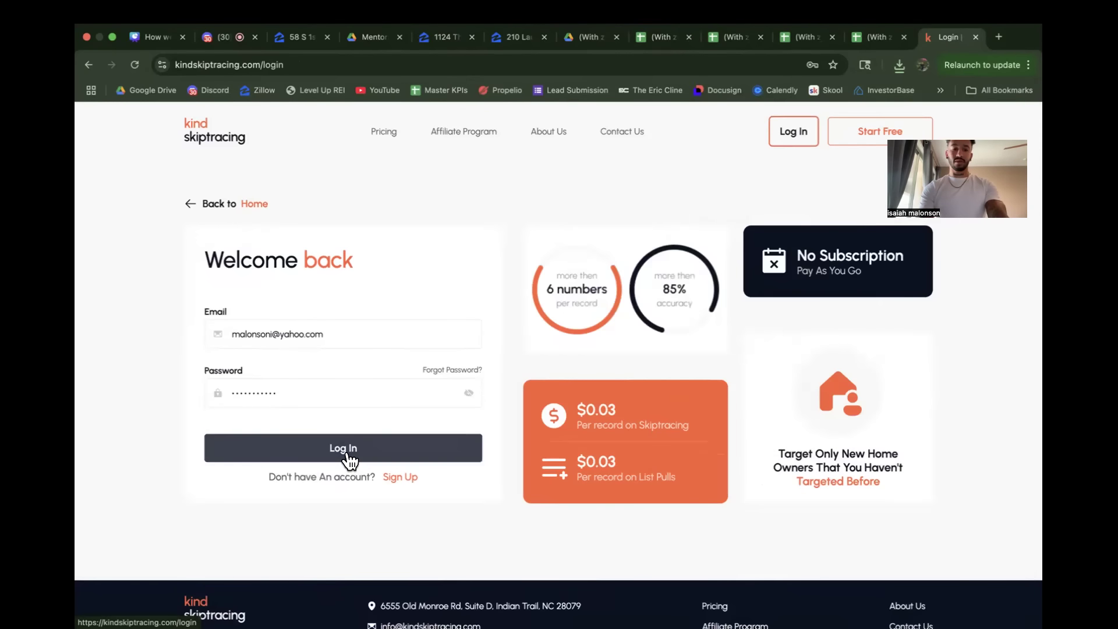
pyautogui.click(350, 448)
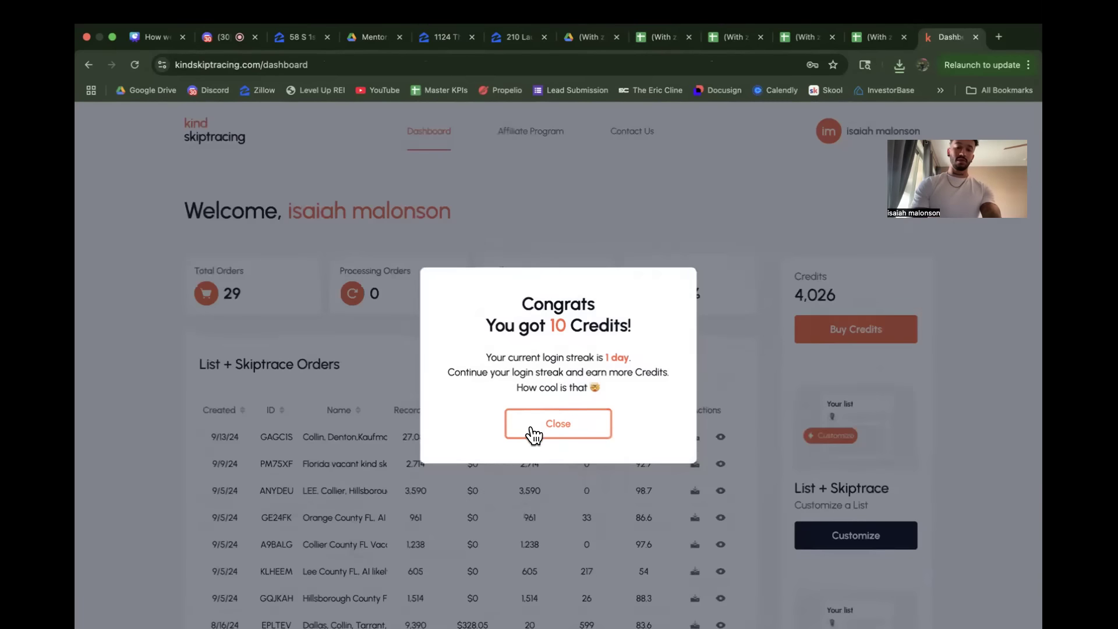
pyautogui.click(532, 428)
# Step: Start a Skiptrace list submission from the Kind Skiptracing dashboard
pyautogui.scroll(-5, 900, 492)
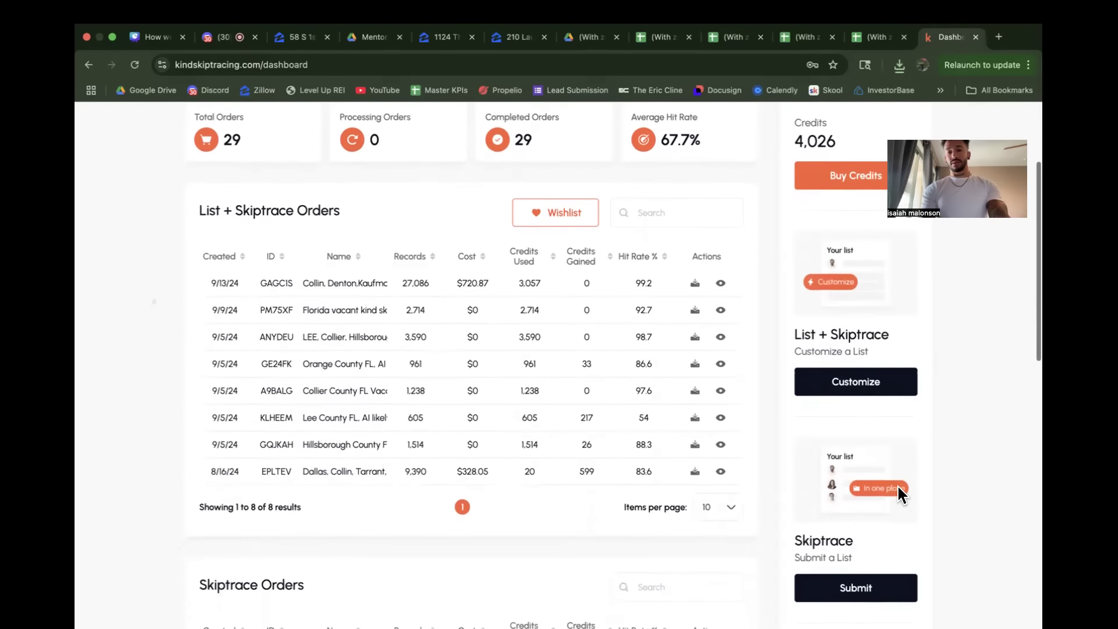
pyautogui.scroll(2, 897, 484)
pyautogui.scroll(-2, 897, 484)
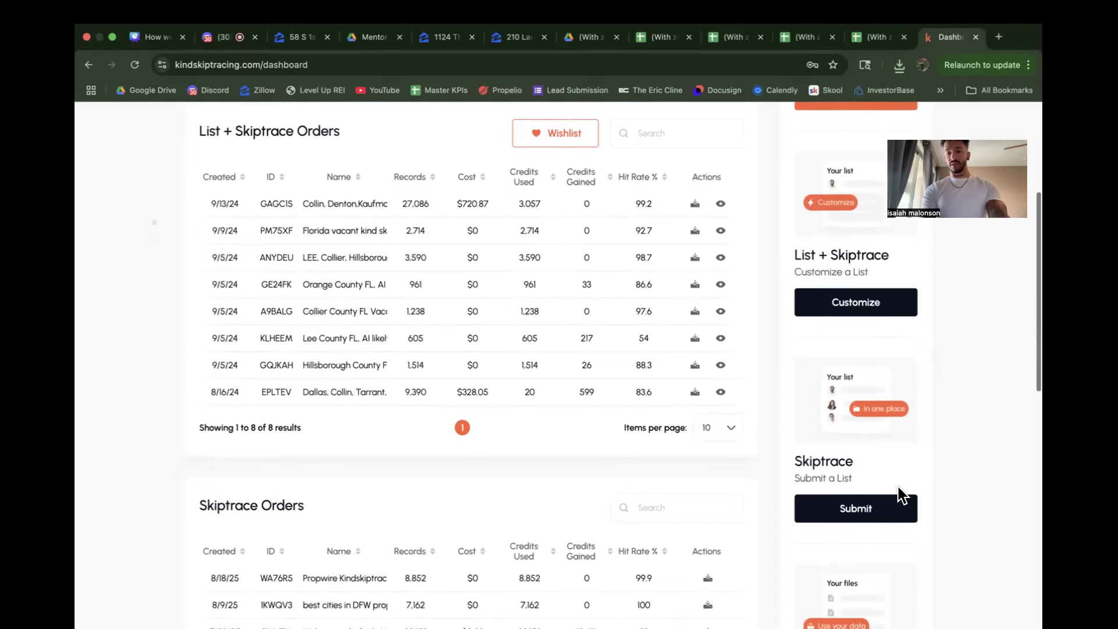
pyautogui.scroll(-1, 898, 487)
pyautogui.scroll(1, 898, 487)
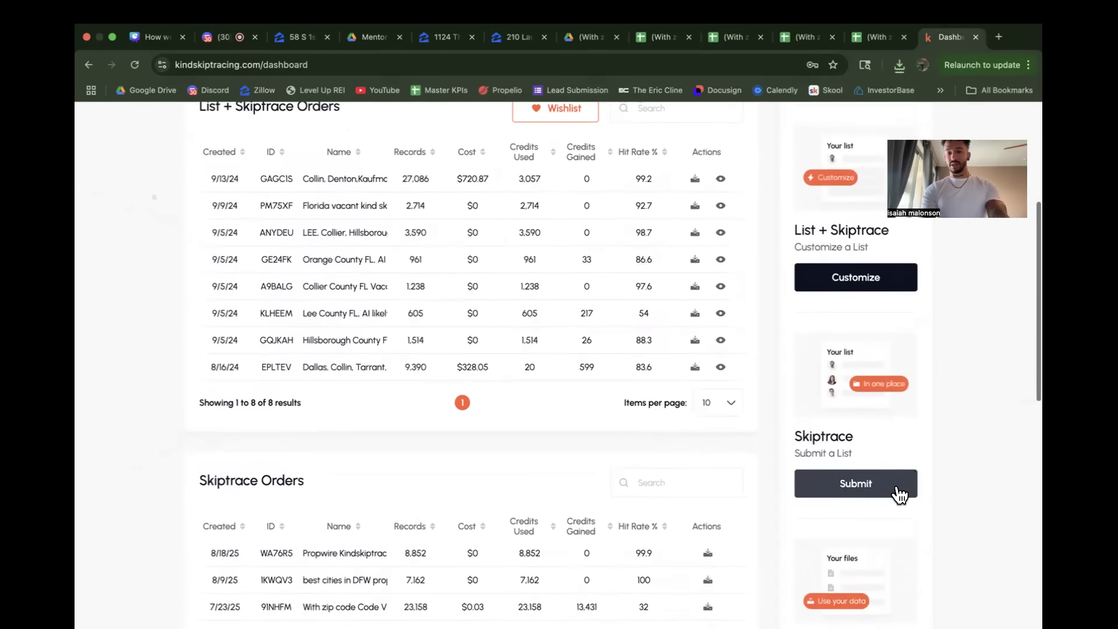
pyautogui.click(845, 495)
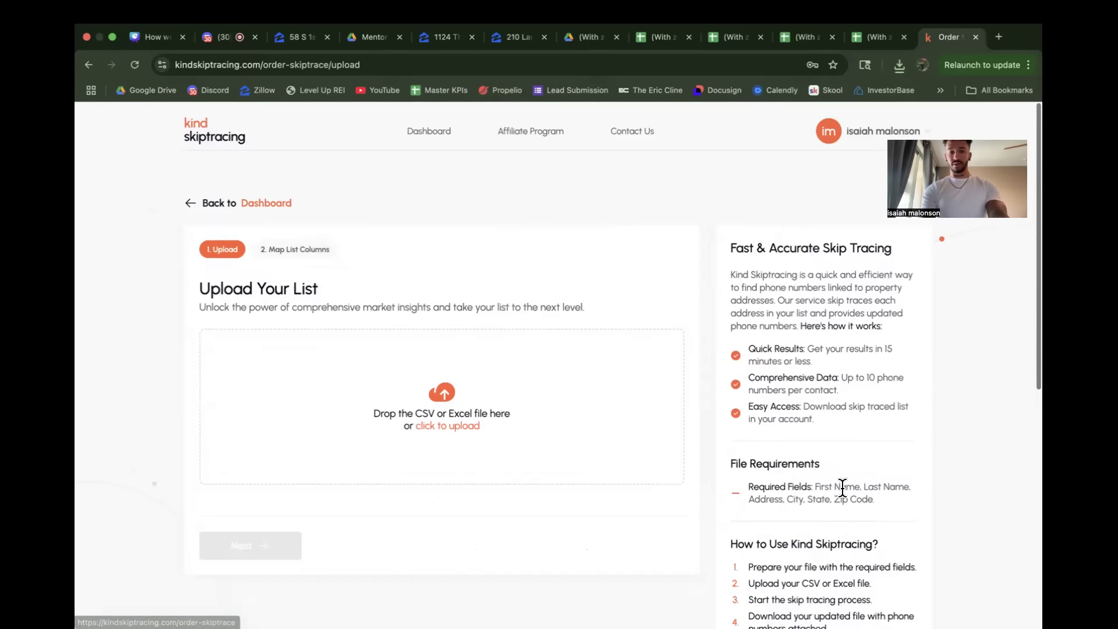
# Step: Add the downloaded Tax Delinquency TX CSV covering San Antonio, Dallas and Arlington to the list upload
pyautogui.click(899, 62)
pyautogui.scroll(-2, 828, 324)
pyautogui.scroll(2, 829, 324)
pyautogui.moveTo(776, 142); pyautogui.dragTo(435, 397)
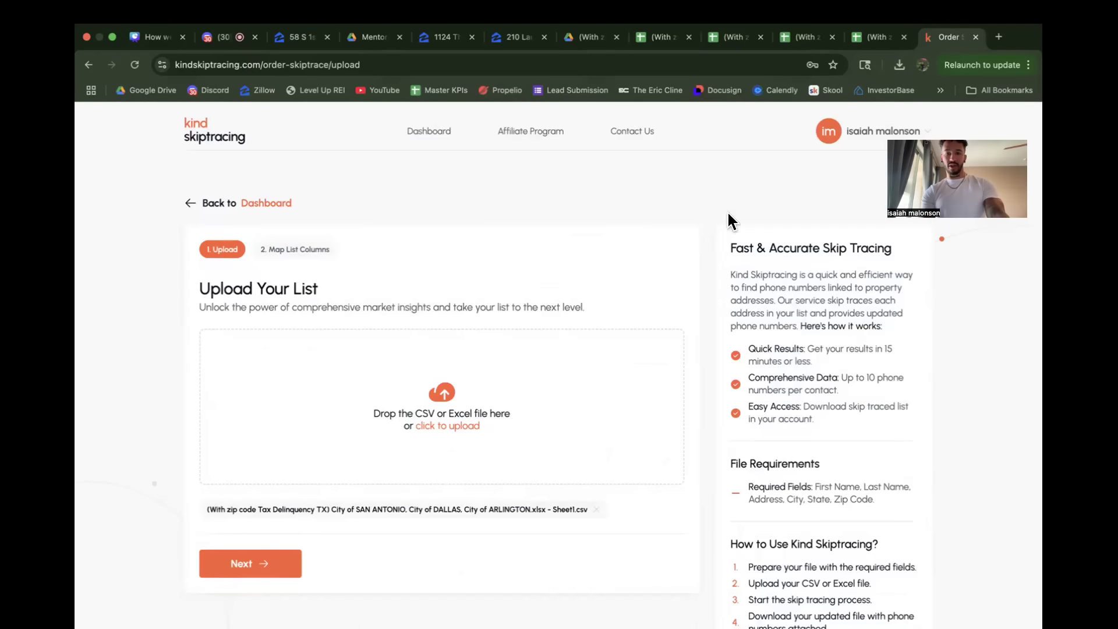
# Step: Try to add the Richardson Tax Delinquency TX CSV to the same upload, and continue to mapping the list columns
pyautogui.click(900, 64)
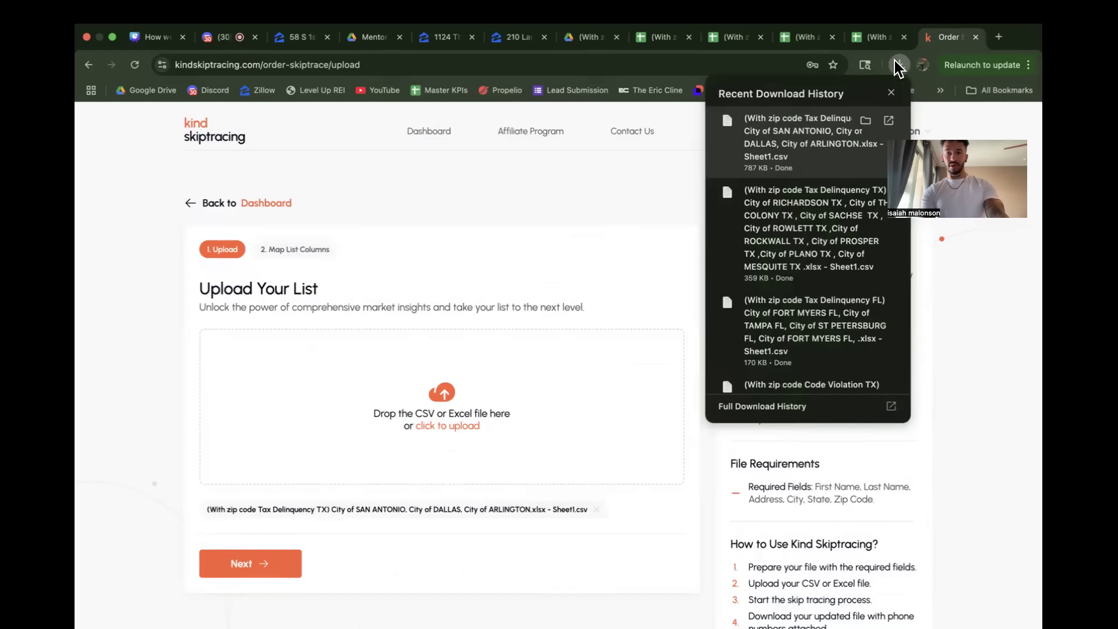
pyautogui.moveTo(788, 215); pyautogui.dragTo(514, 341)
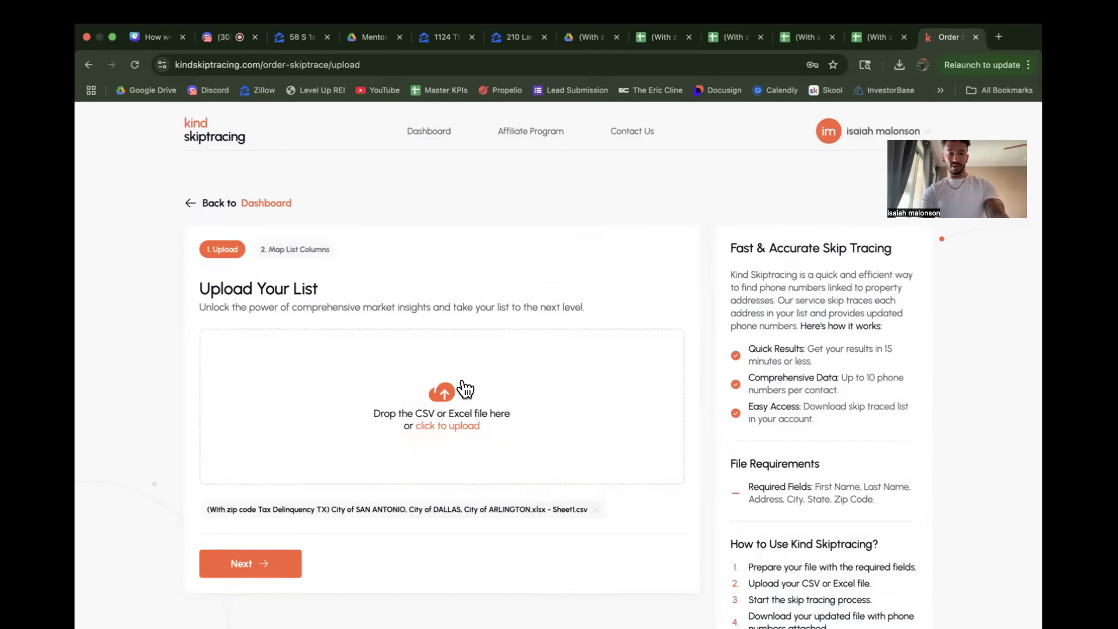
pyautogui.scroll(-2, 369, 402)
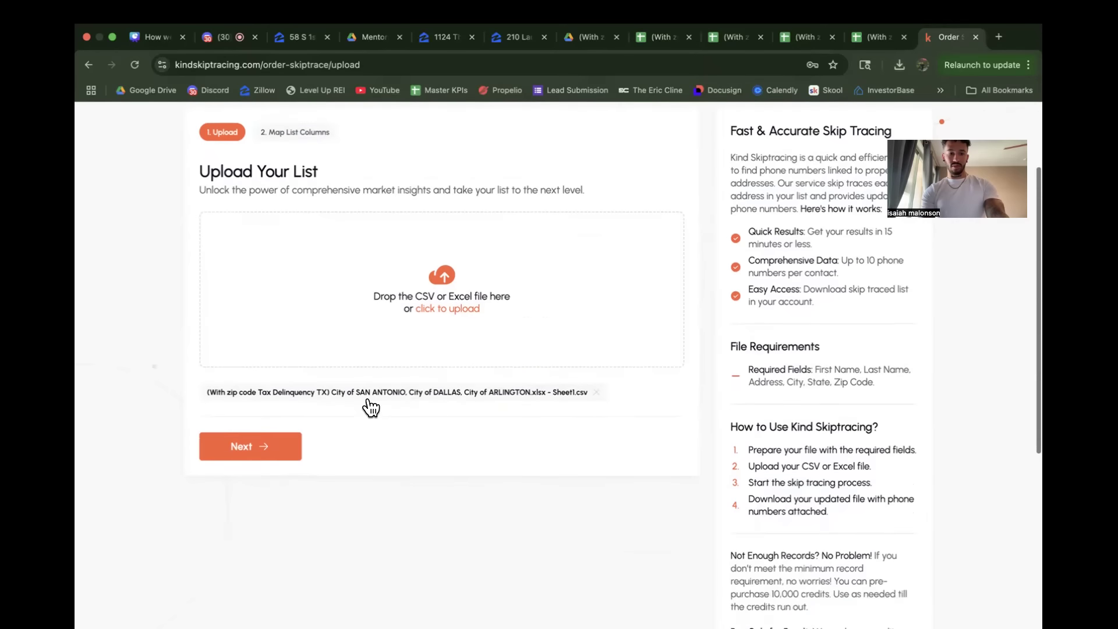
pyautogui.scroll(1, 371, 406)
pyautogui.click(267, 505)
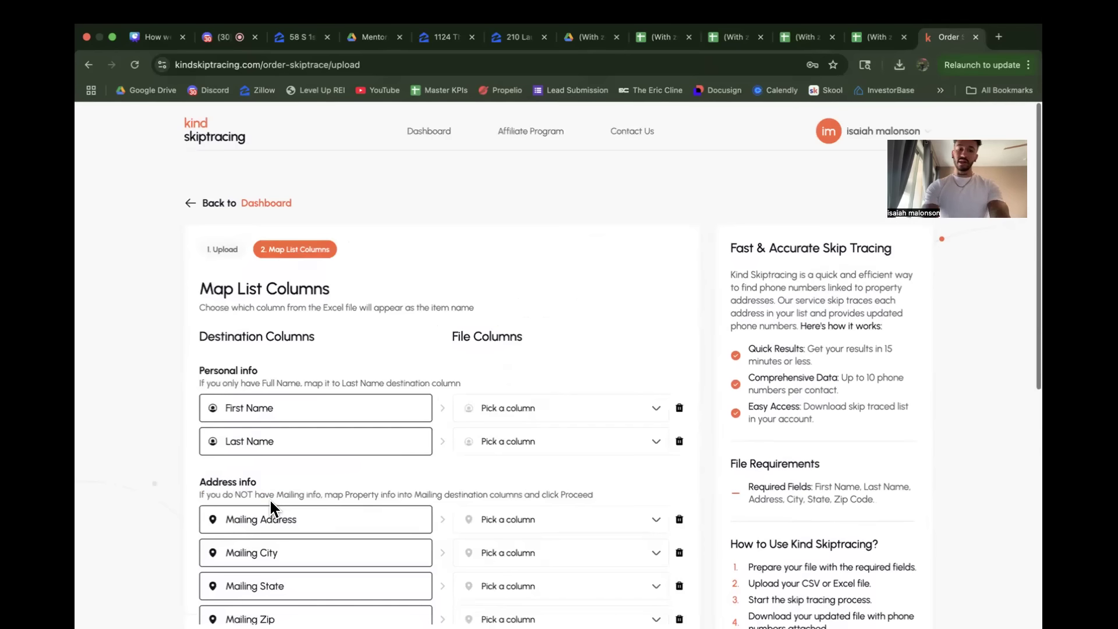
# Step: Check which file columns are offered for the First Name and Last Name destination columns
pyautogui.scroll(-1, 344, 456)
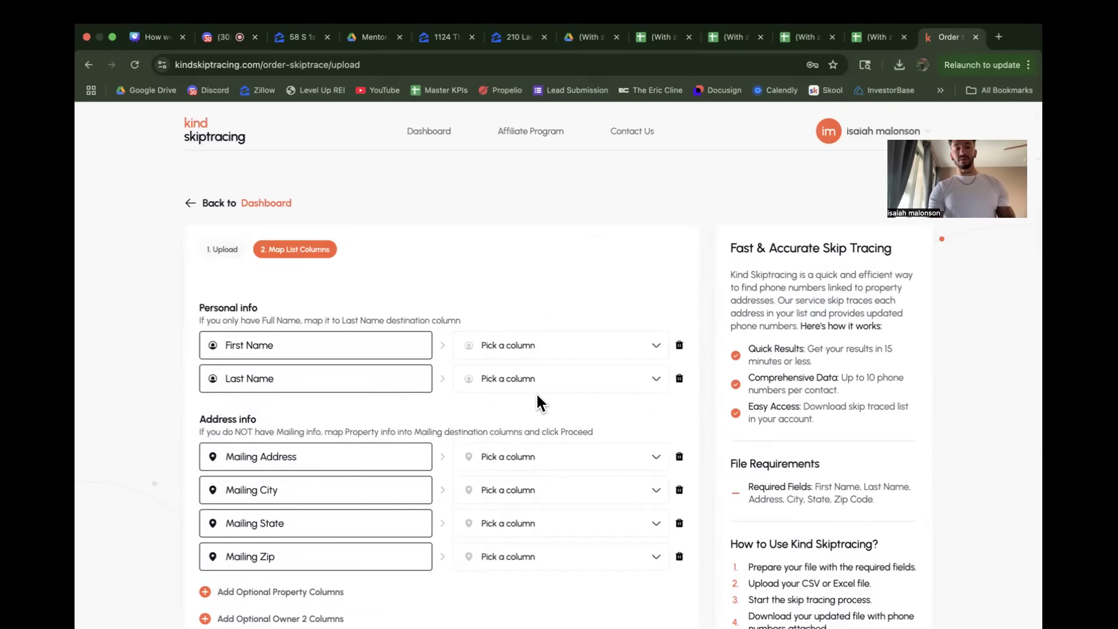
pyautogui.click(560, 346)
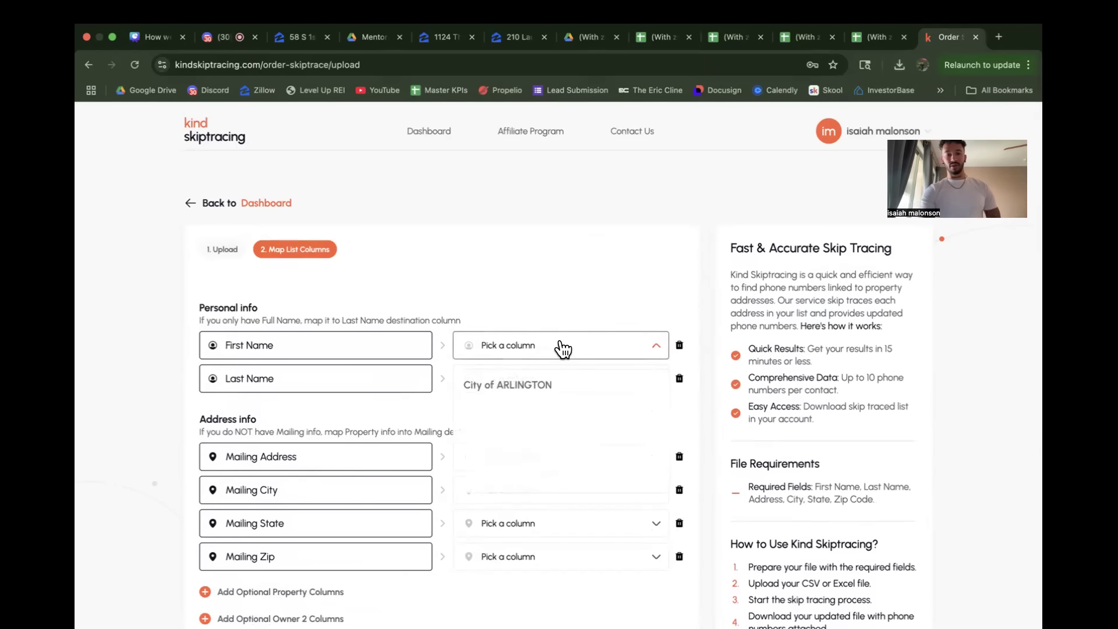
pyautogui.click(572, 302)
pyautogui.click(554, 382)
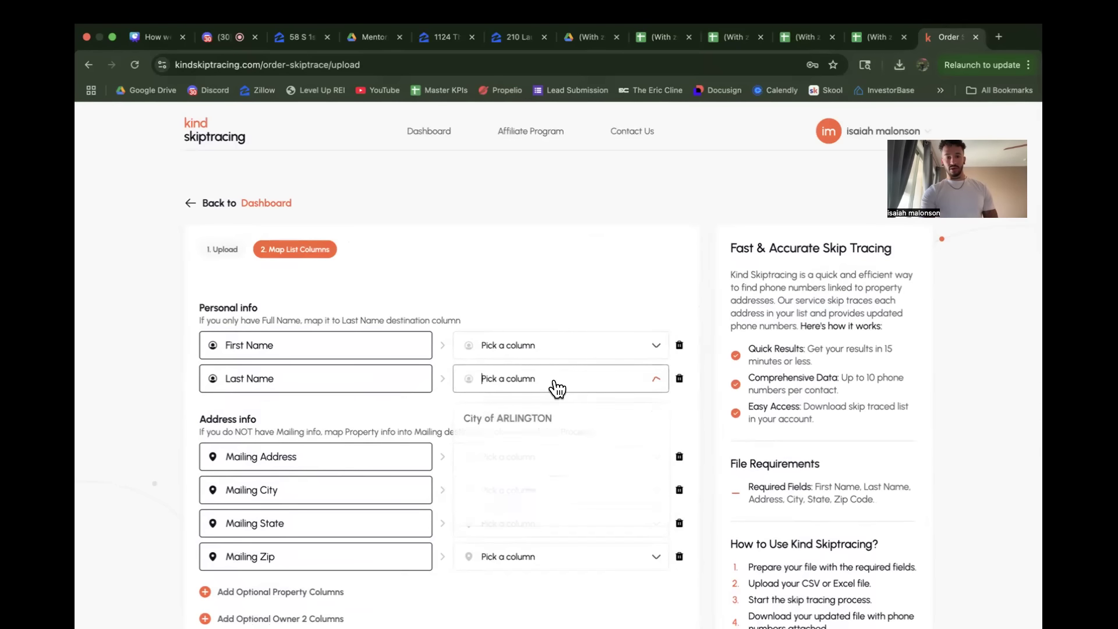
pyautogui.click(582, 310)
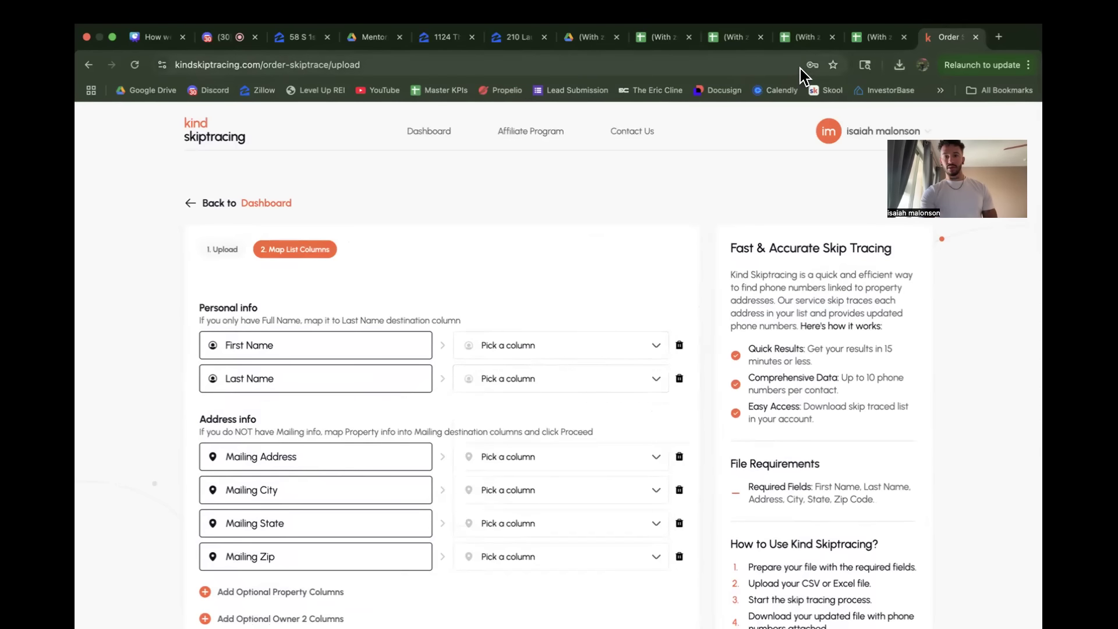
# Step: View the Irving code violation spreadsheet and the San Antonio, Dallas and Arlington tax delinquency spreadsheet to compare their header rows
pyautogui.click(656, 40)
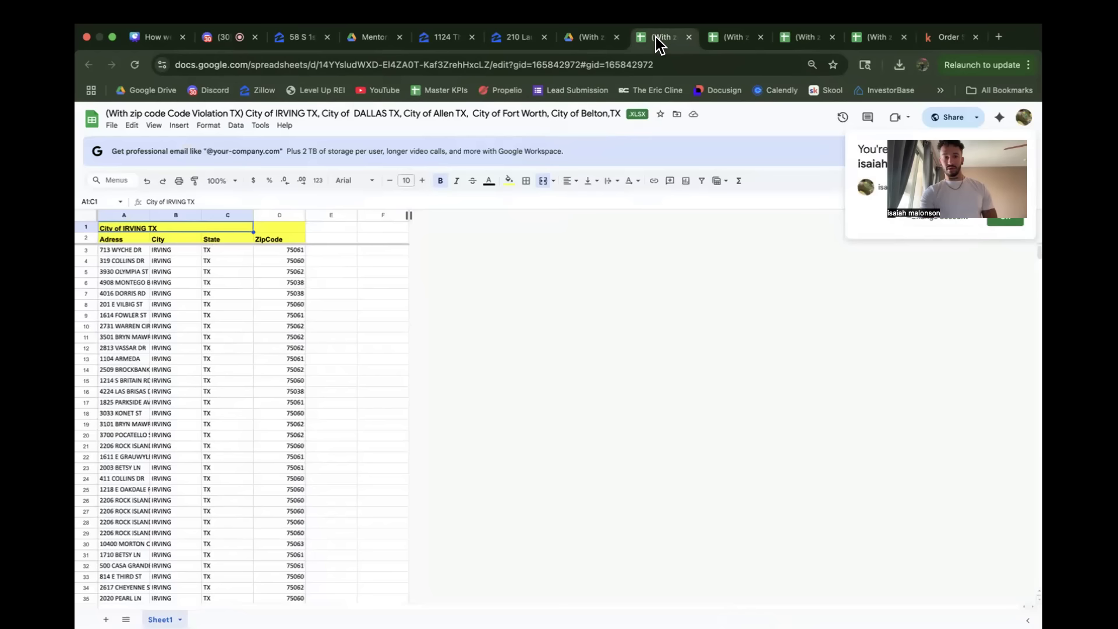
pyautogui.click(878, 40)
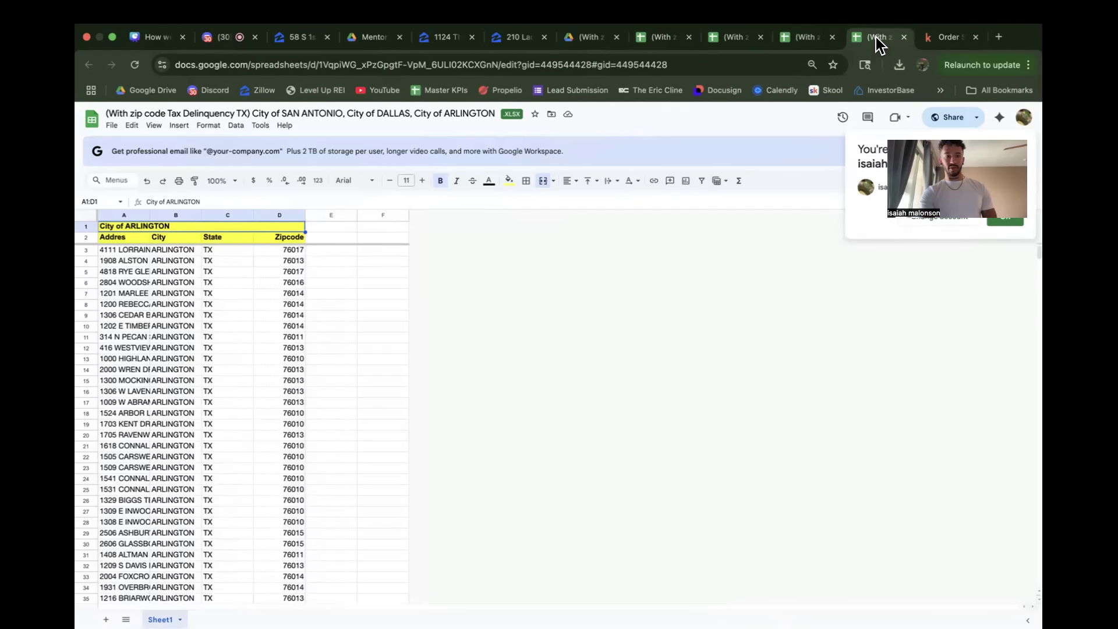
pyautogui.click(349, 347)
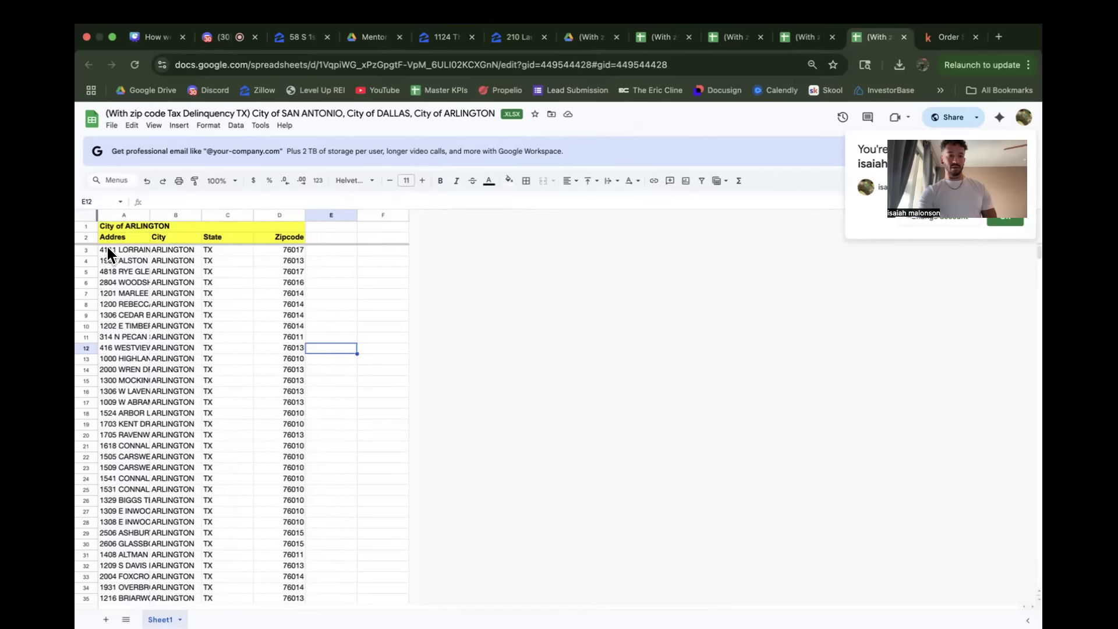
pyautogui.click(88, 225)
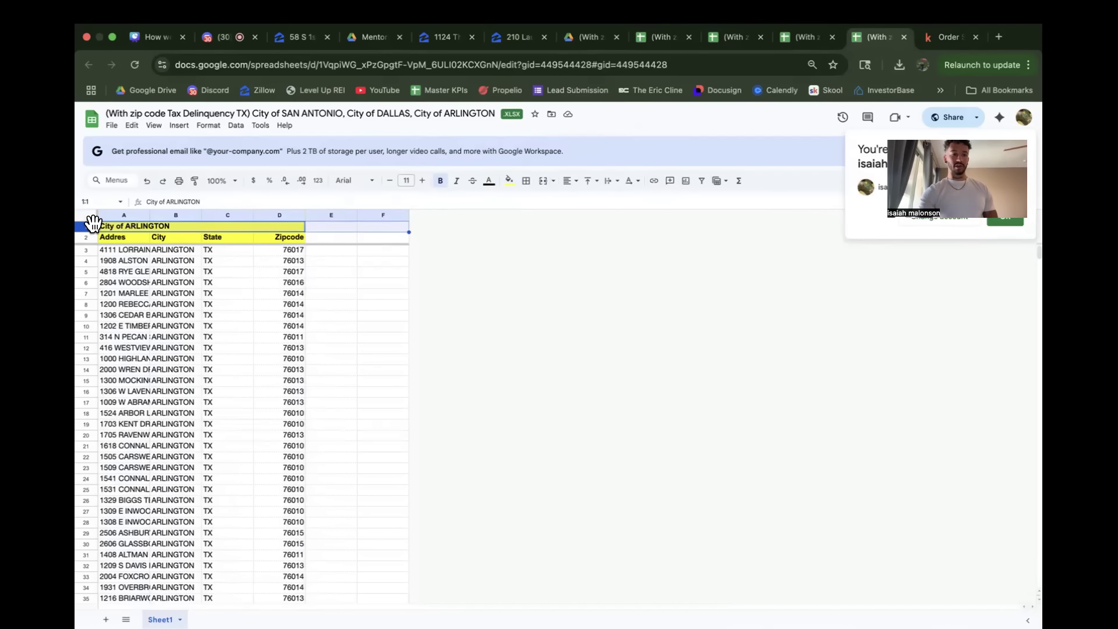
pyautogui.rightClick(92, 223)
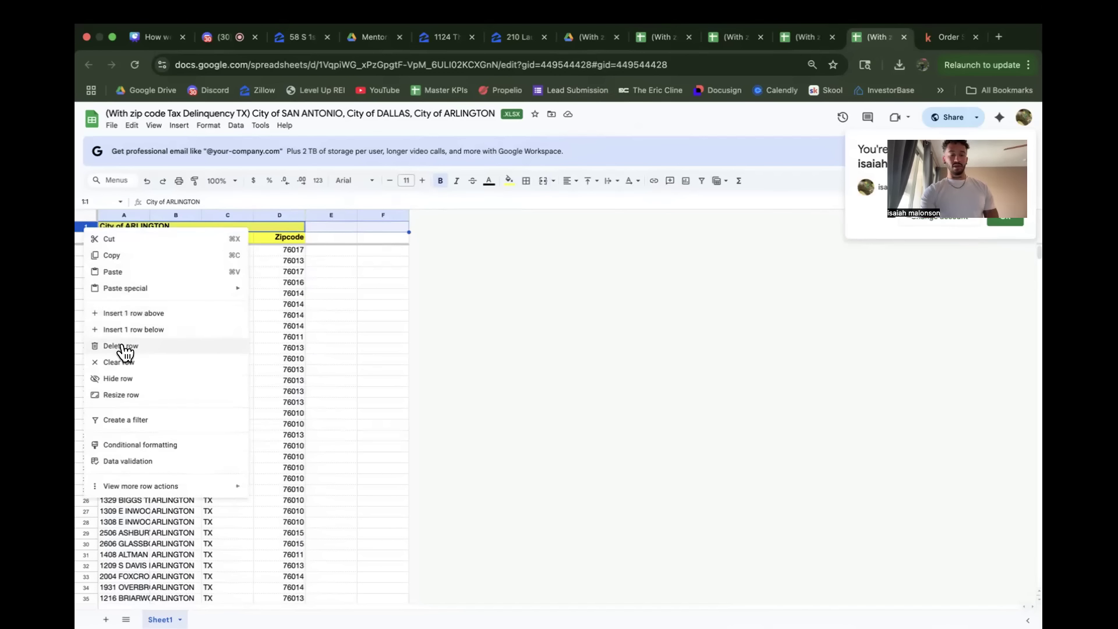
pyautogui.click(376, 317)
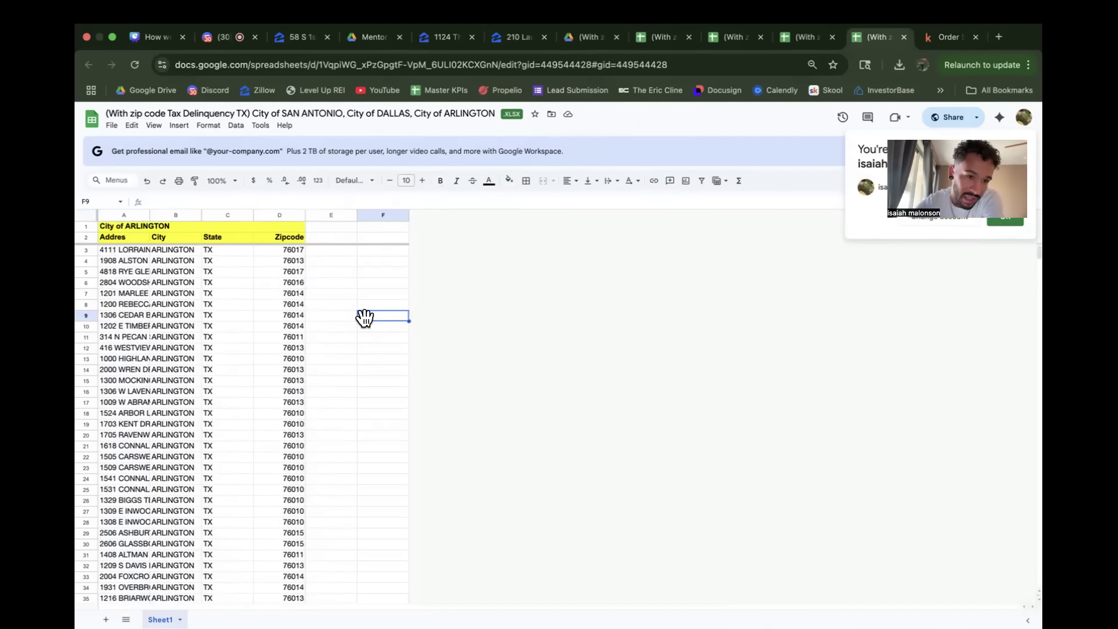
# Step: Examine the title row, header row and address and city columns of the Arlington sheet, and return to the Kind Skiptracing column mapping
pyautogui.click(122, 272)
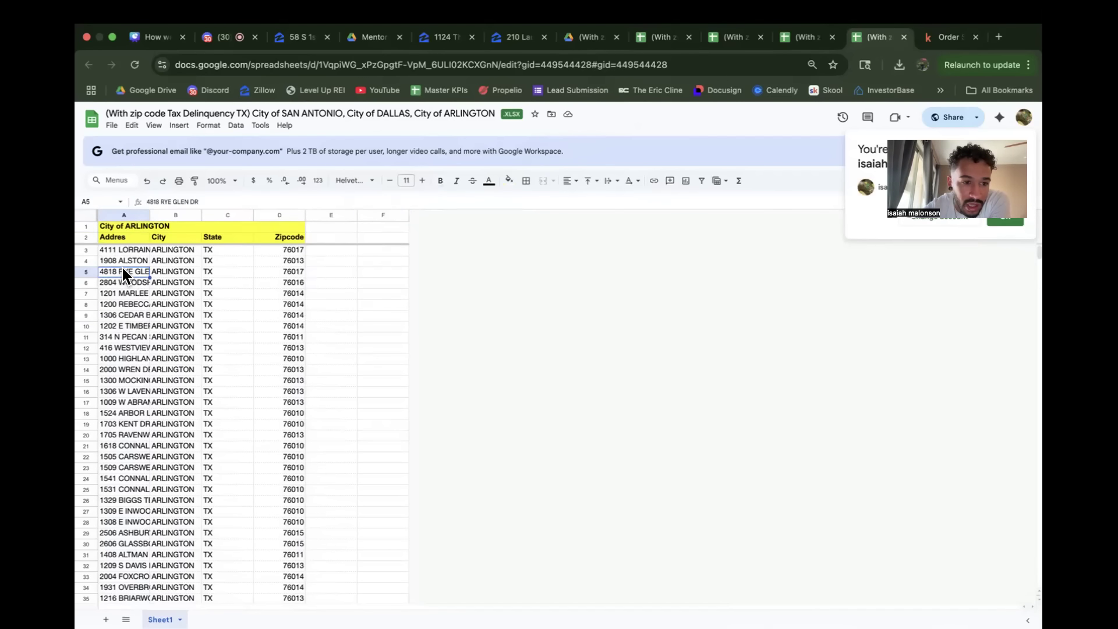
pyautogui.click(86, 223)
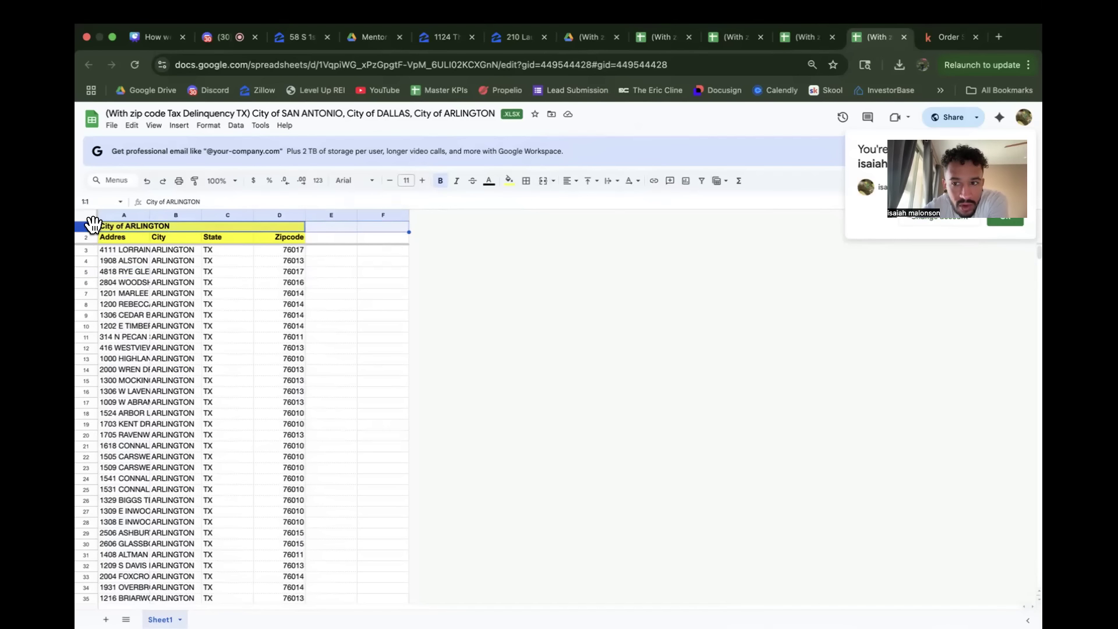
pyautogui.click(87, 234)
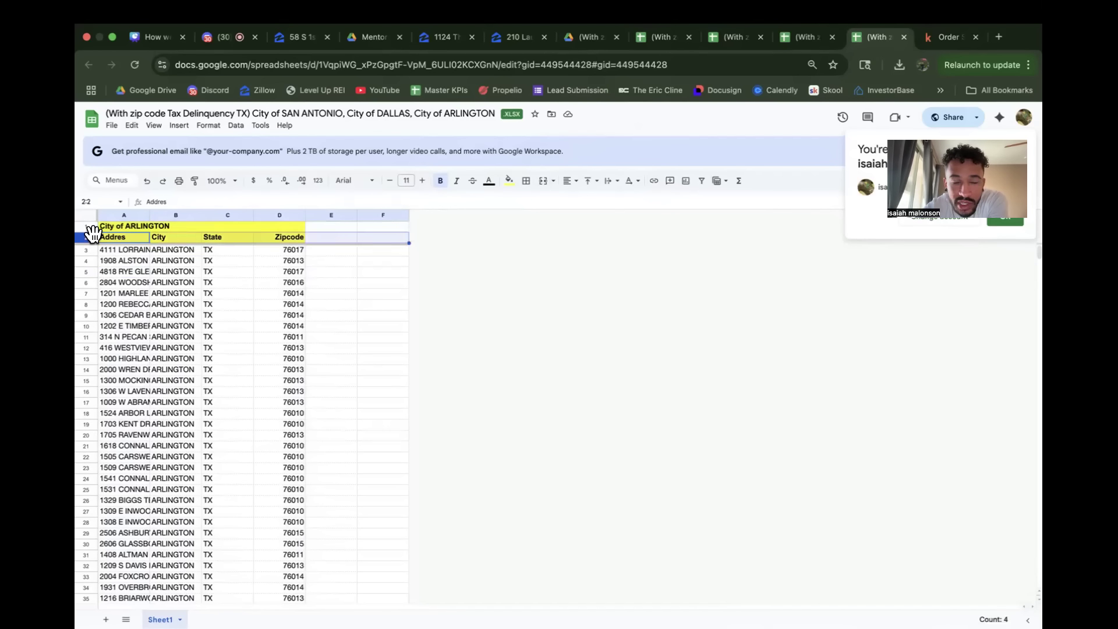
pyautogui.click(123, 262)
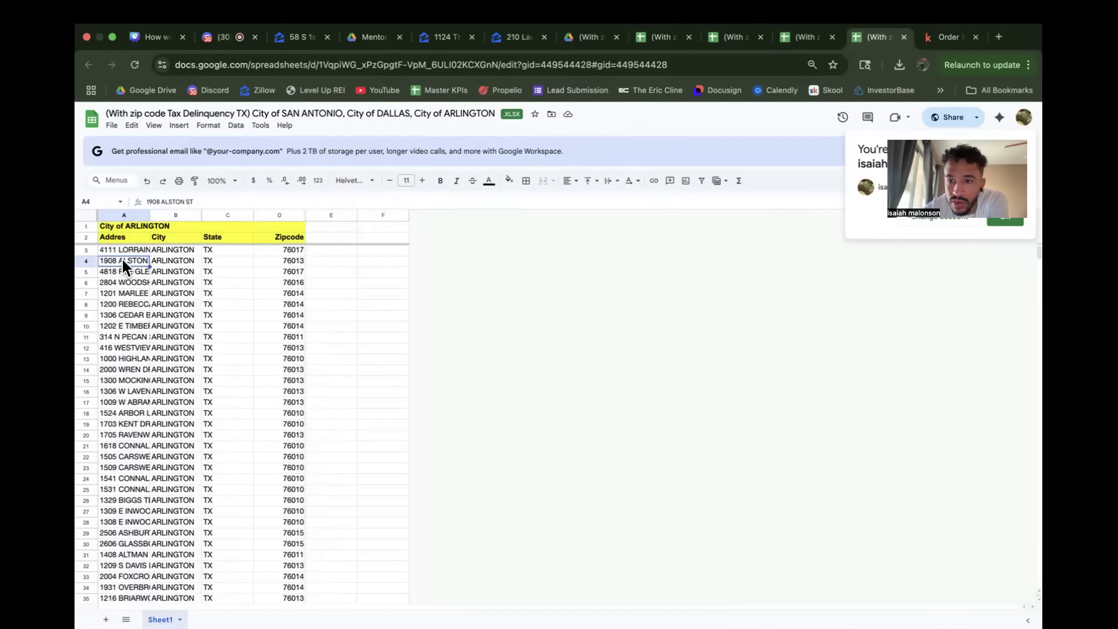
pyautogui.click(226, 334)
pyautogui.moveTo(131, 252); pyautogui.dragTo(286, 366)
pyautogui.click(287, 366)
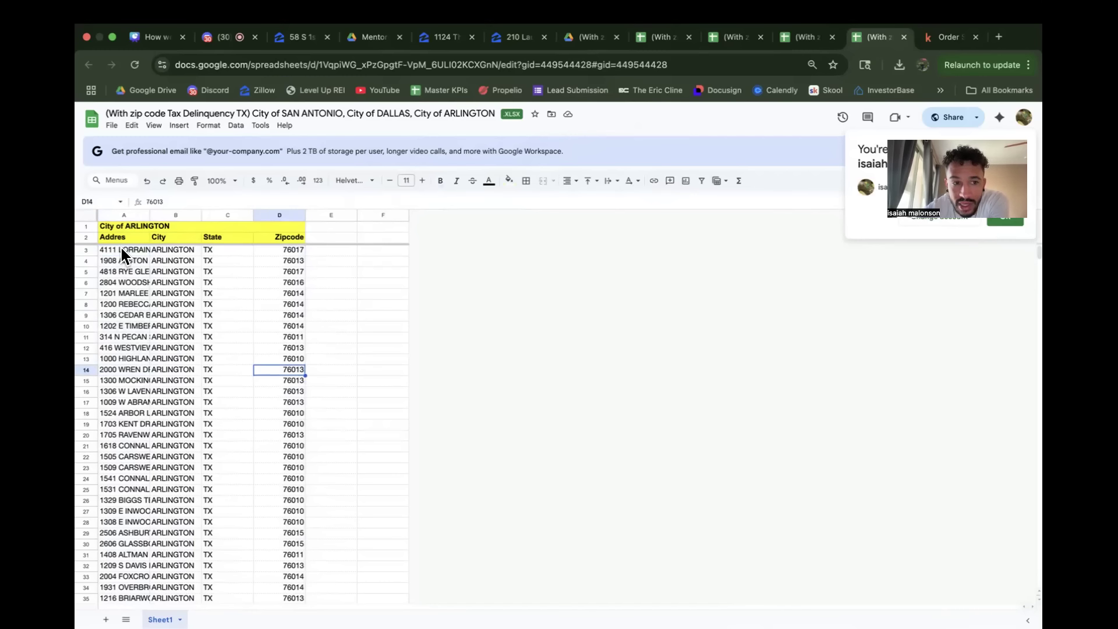
pyautogui.click(90, 225)
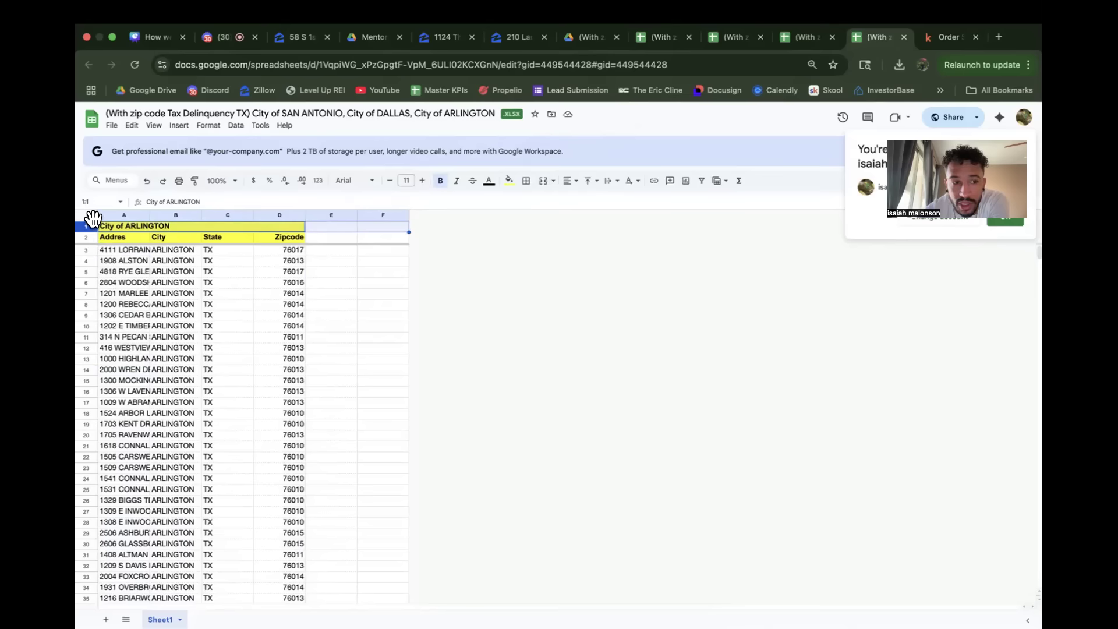
pyautogui.click(162, 289)
pyautogui.click(125, 214)
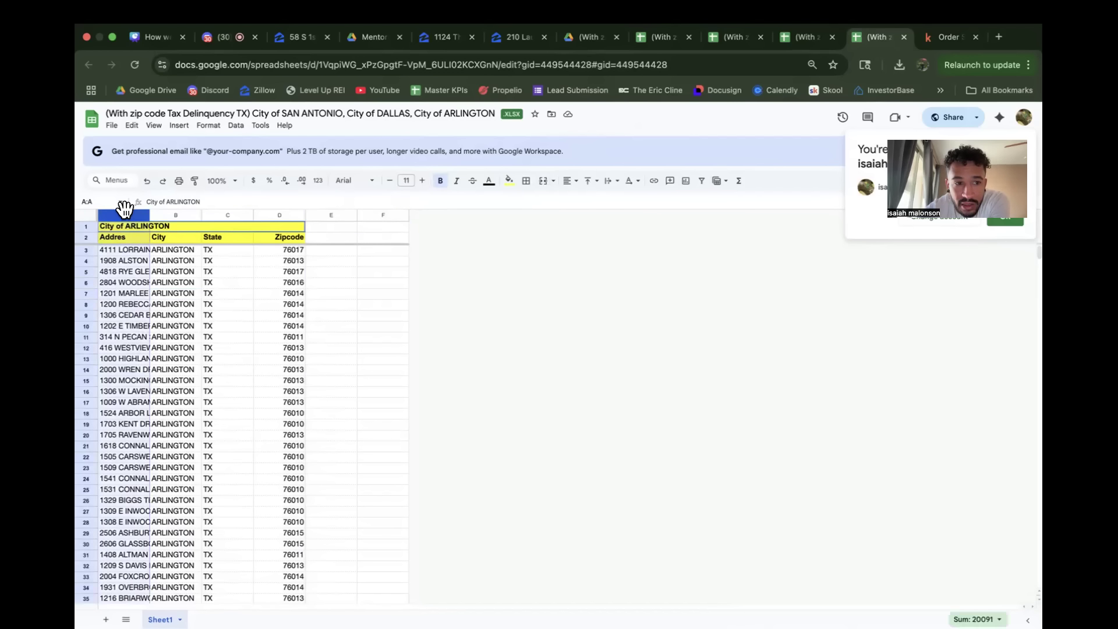
pyautogui.click(176, 214)
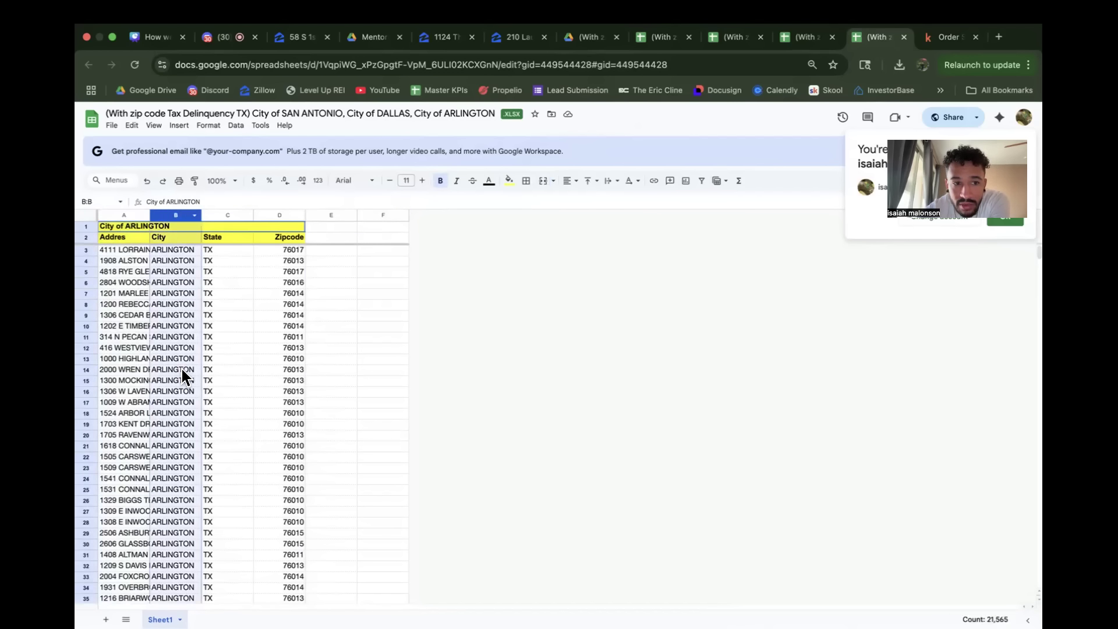
pyautogui.click(934, 37)
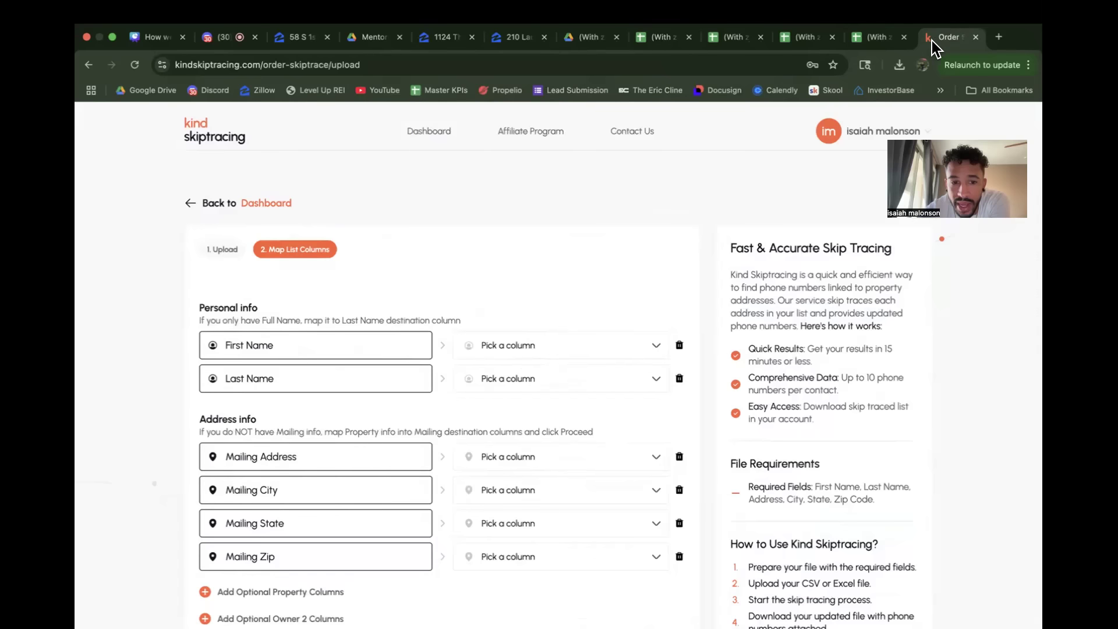
# Step: Check which file columns are offered for the First Name destination column, and return to the Arlington tax delinquency spreadsheet
pyautogui.scroll(1, 461, 470)
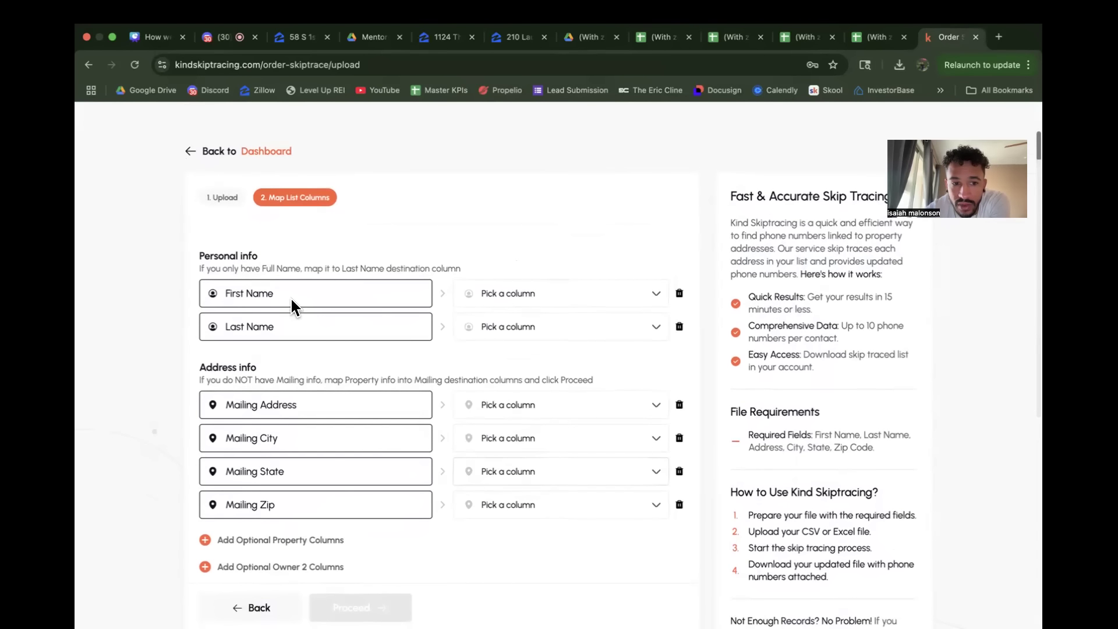
pyautogui.click(542, 295)
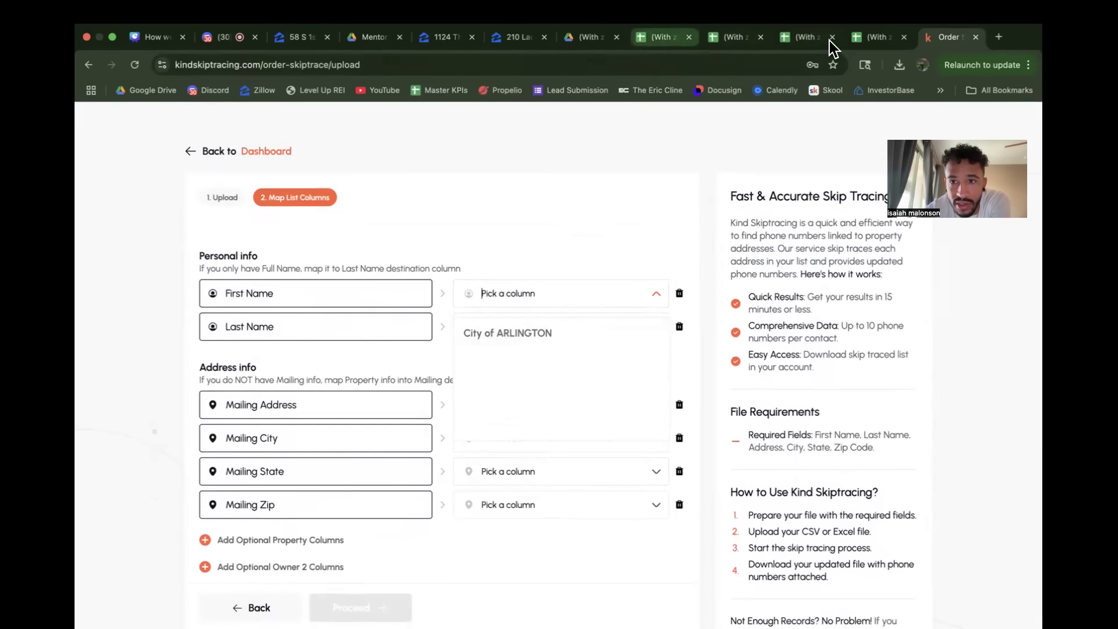
pyautogui.click(872, 41)
# Step: Delete the "City of ARLINGTON" title row from the spreadsheet
pyautogui.click(183, 226)
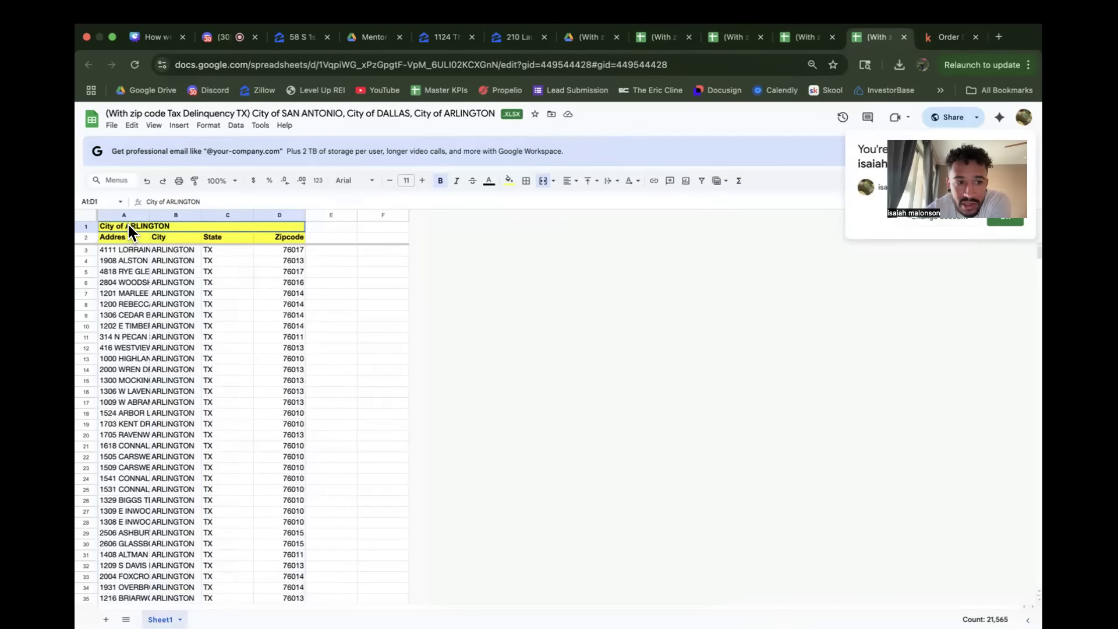
pyautogui.rightClick(85, 224)
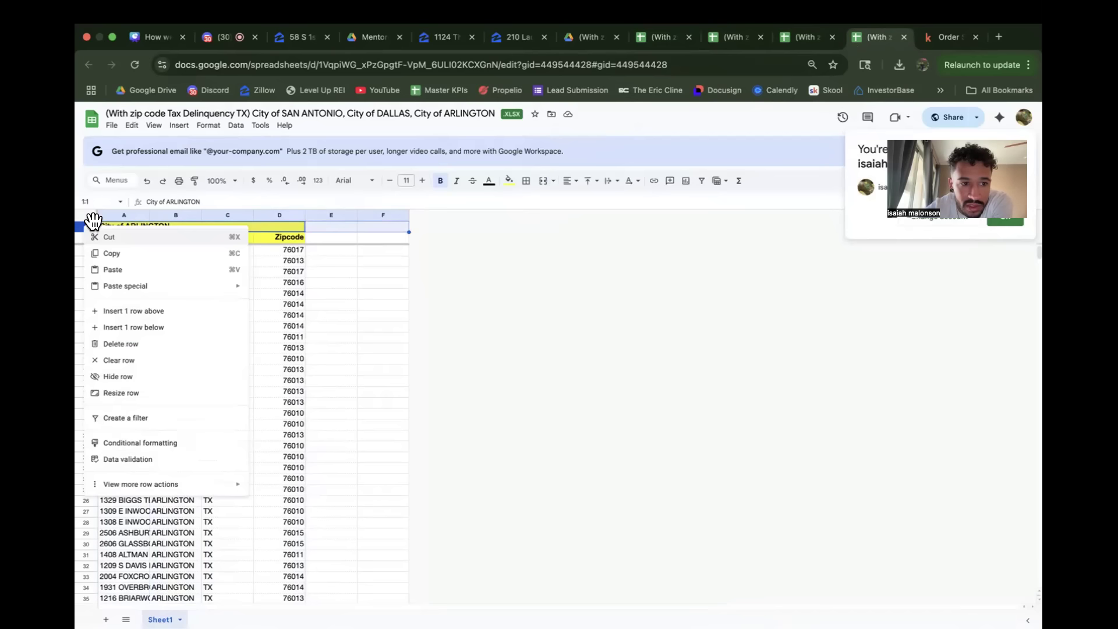
pyautogui.click(133, 344)
pyautogui.click(192, 336)
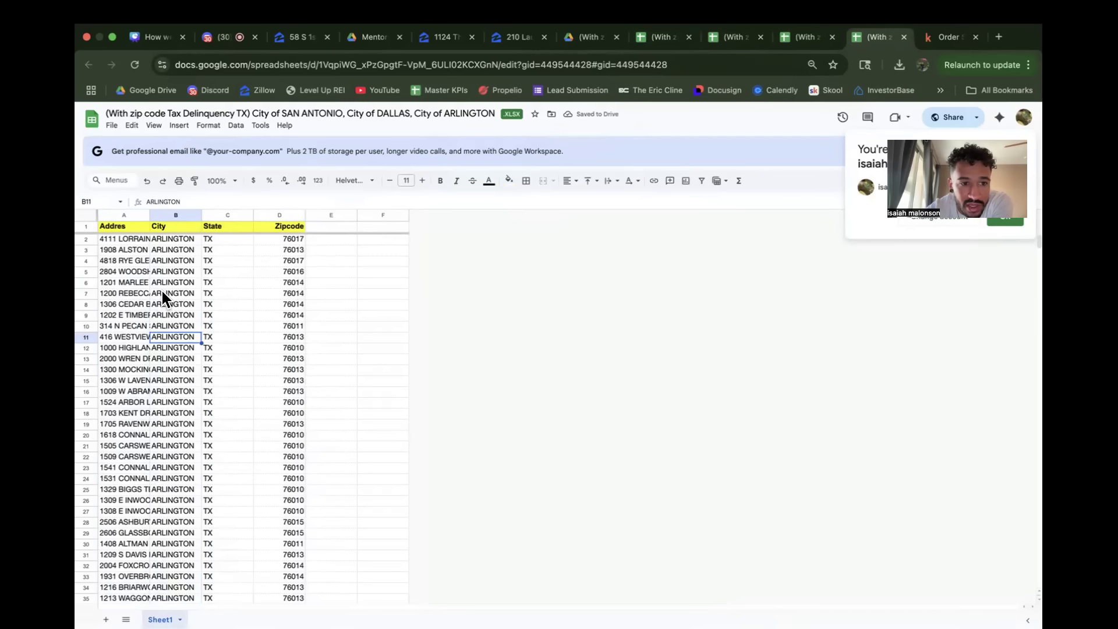
# Step: Insert a blank row beneath the yellow header row of the Arlington sheet and delete the yellow header row
pyautogui.click(85, 225)
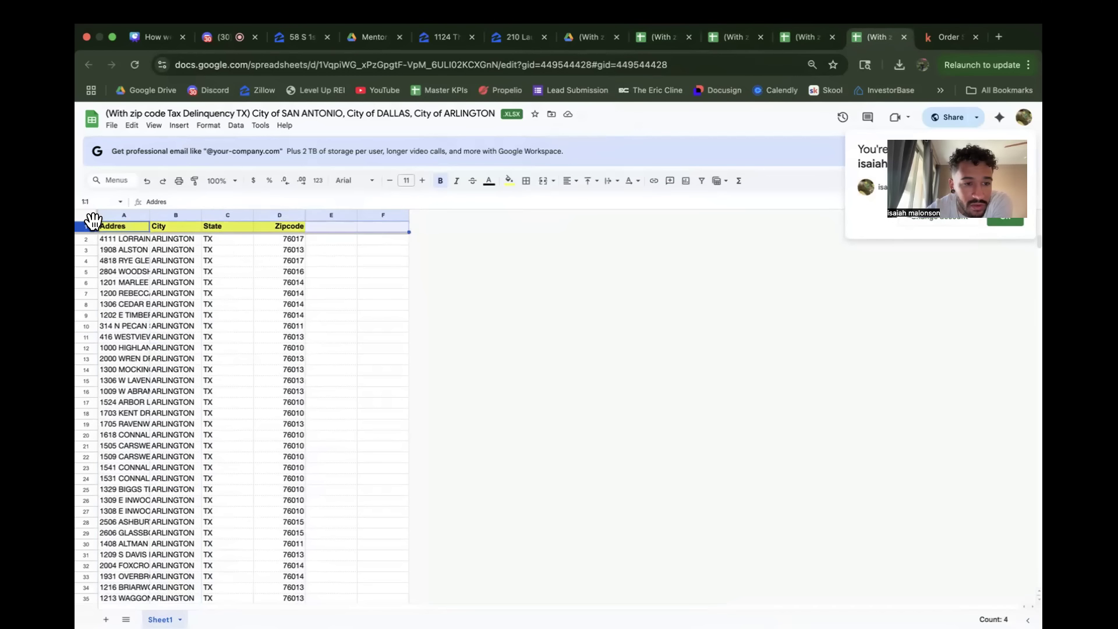
pyautogui.rightClick(92, 222)
pyautogui.click(88, 239)
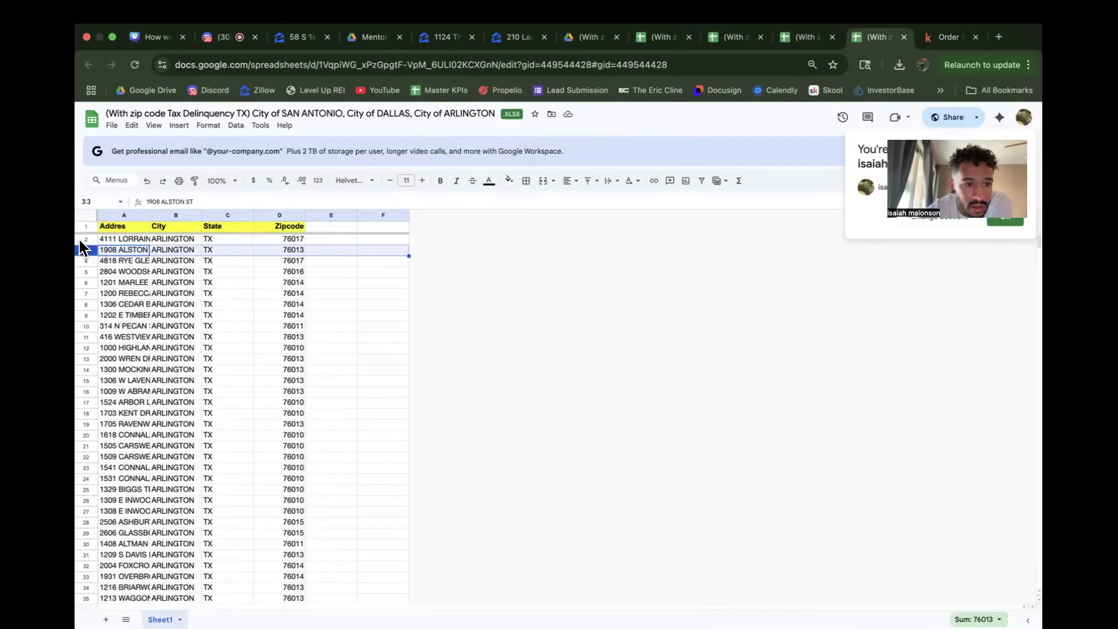
pyautogui.rightClick(91, 236)
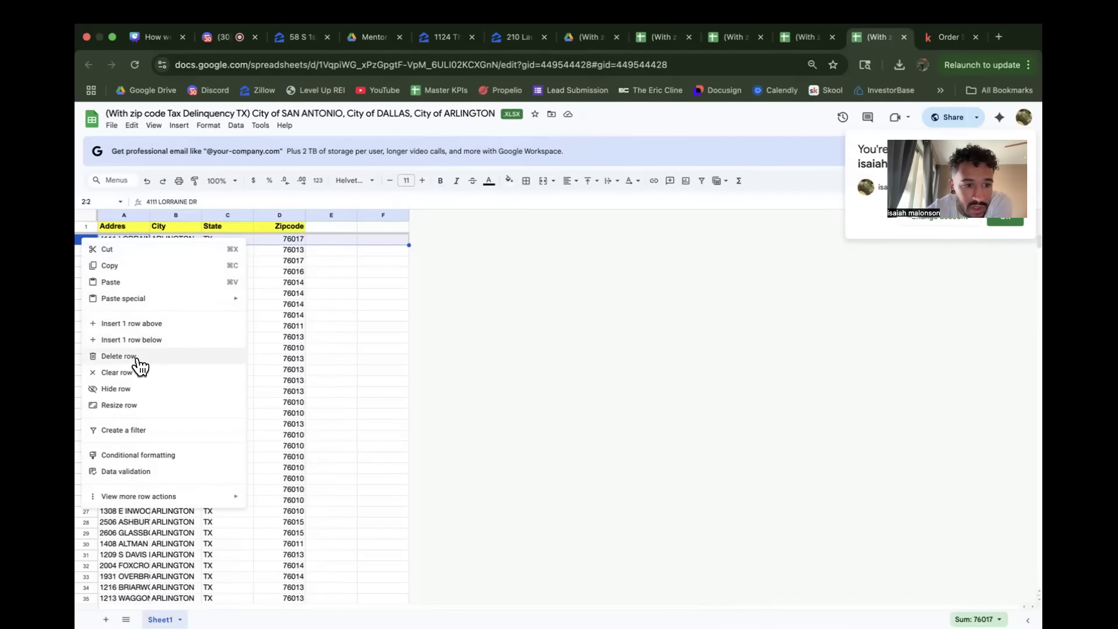
pyautogui.click(141, 323)
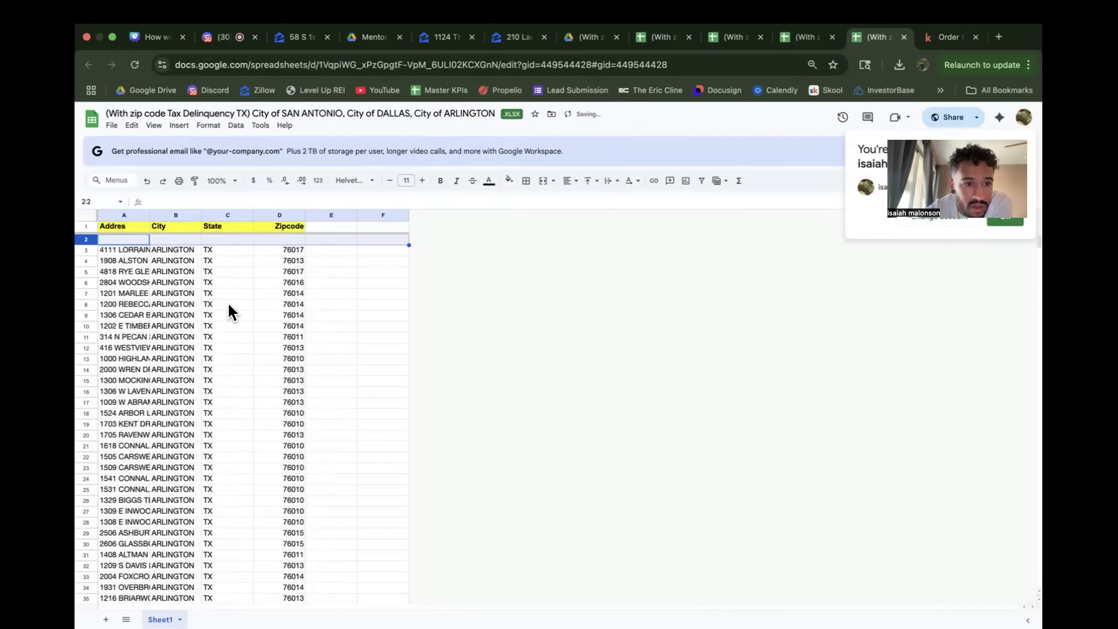
pyautogui.rightClick(82, 227)
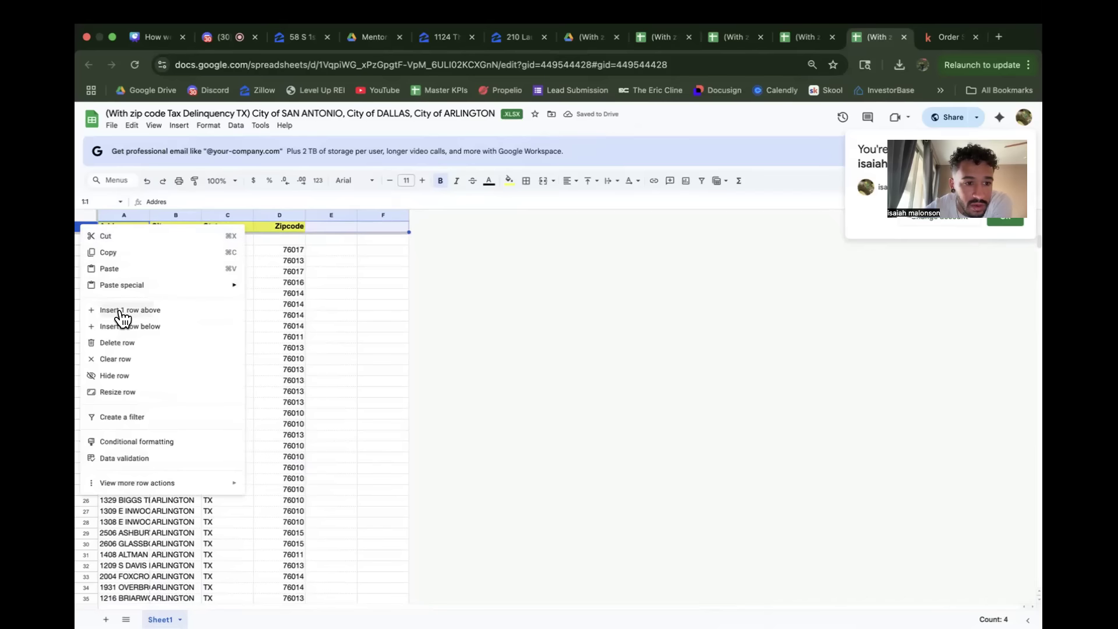
pyautogui.click(120, 344)
# Step: Enter the column headings Address, City, State and Zip Code in cells A1 to D1
pyautogui.click(121, 226)
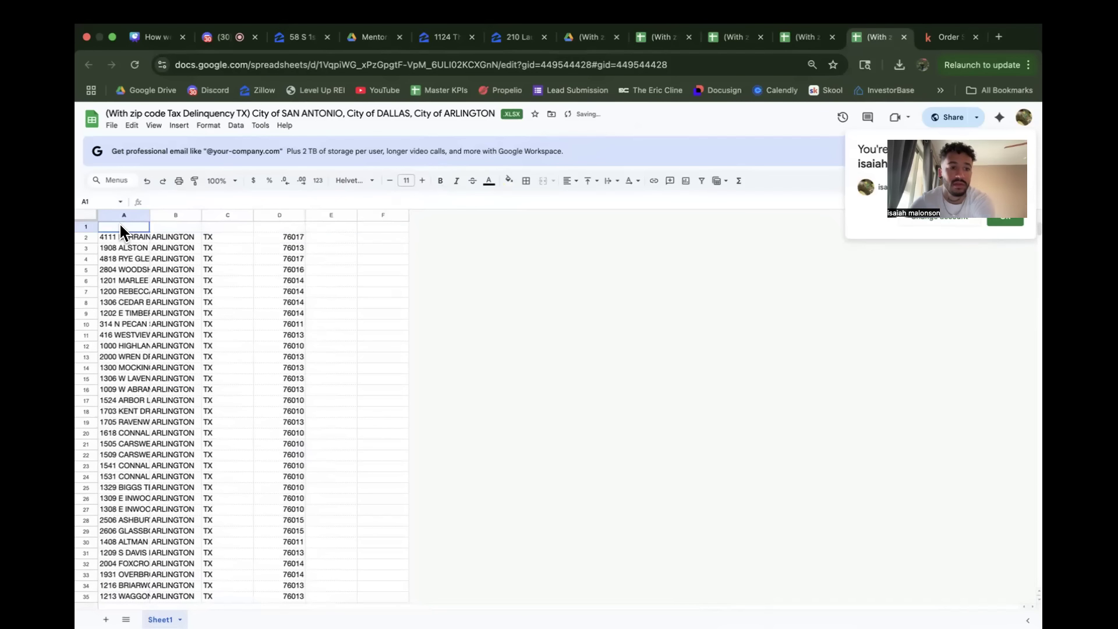
pyautogui.write('Address')
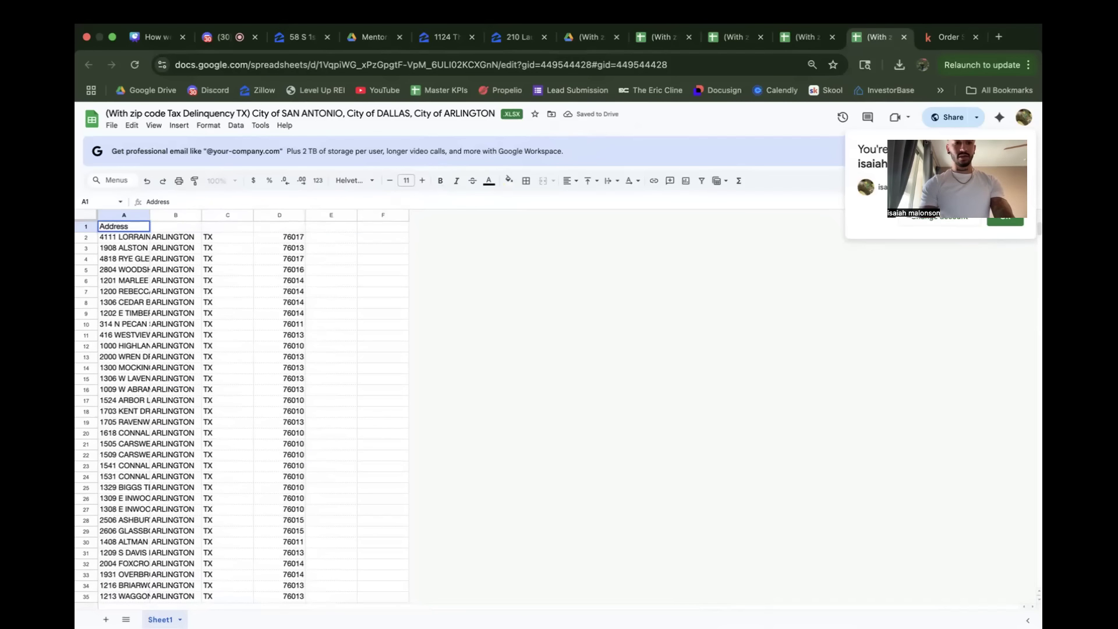
pyautogui.press('Tab')
pyautogui.write('C')
pyautogui.press('Tab')
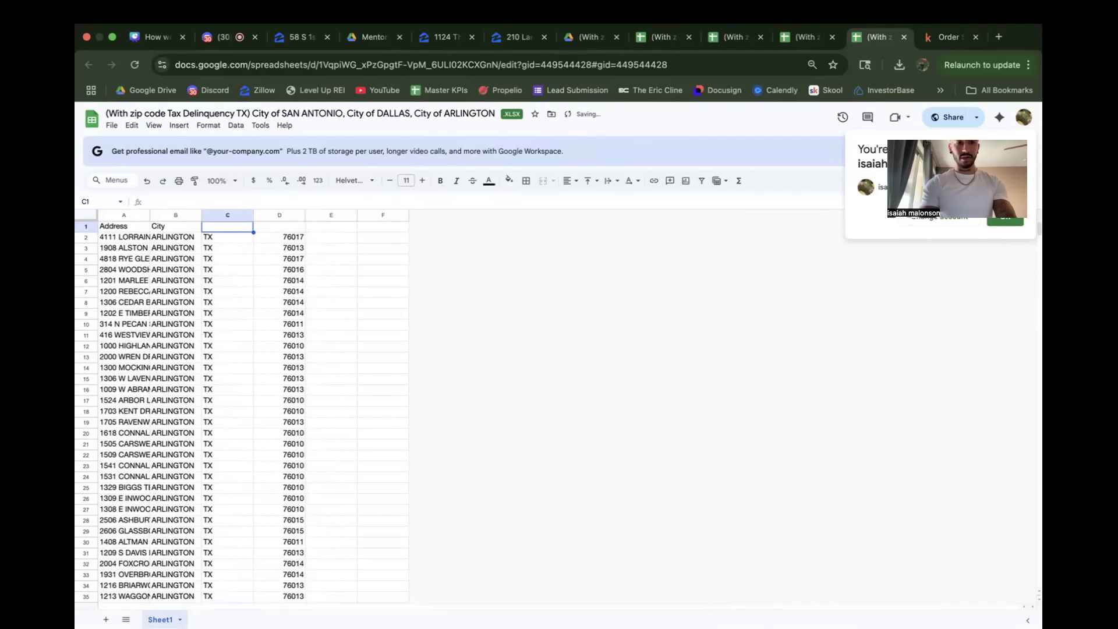
pyautogui.write('State')
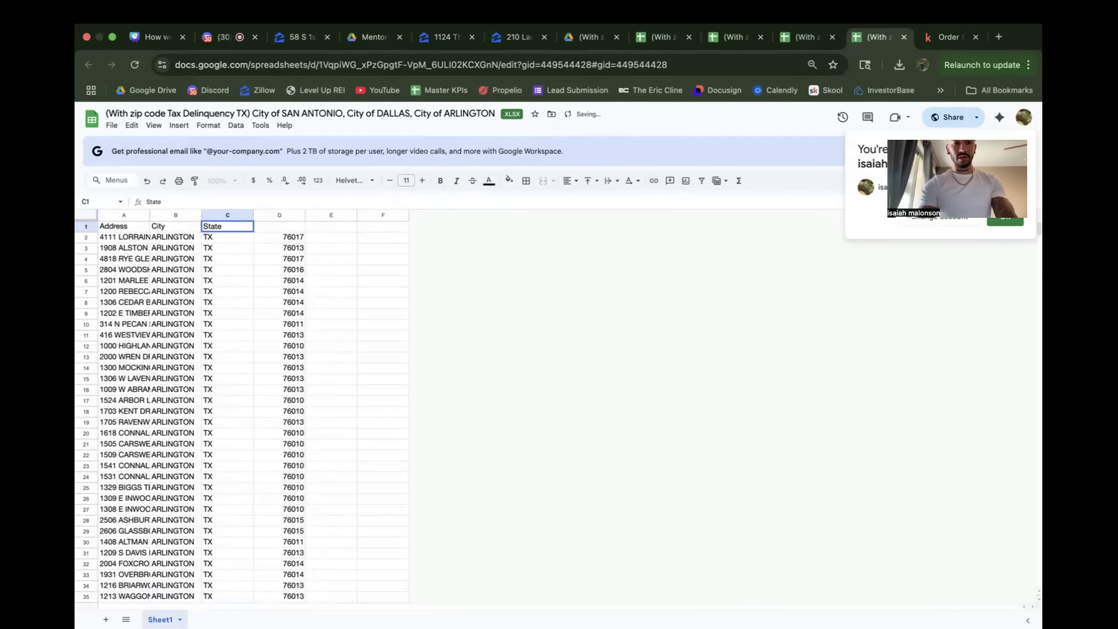
pyautogui.press('Tab')
pyautogui.write('Zip Code')
pyautogui.click(285, 279)
# Step: Copy the new heading row of the Arlington sheet
pyautogui.click(111, 125)
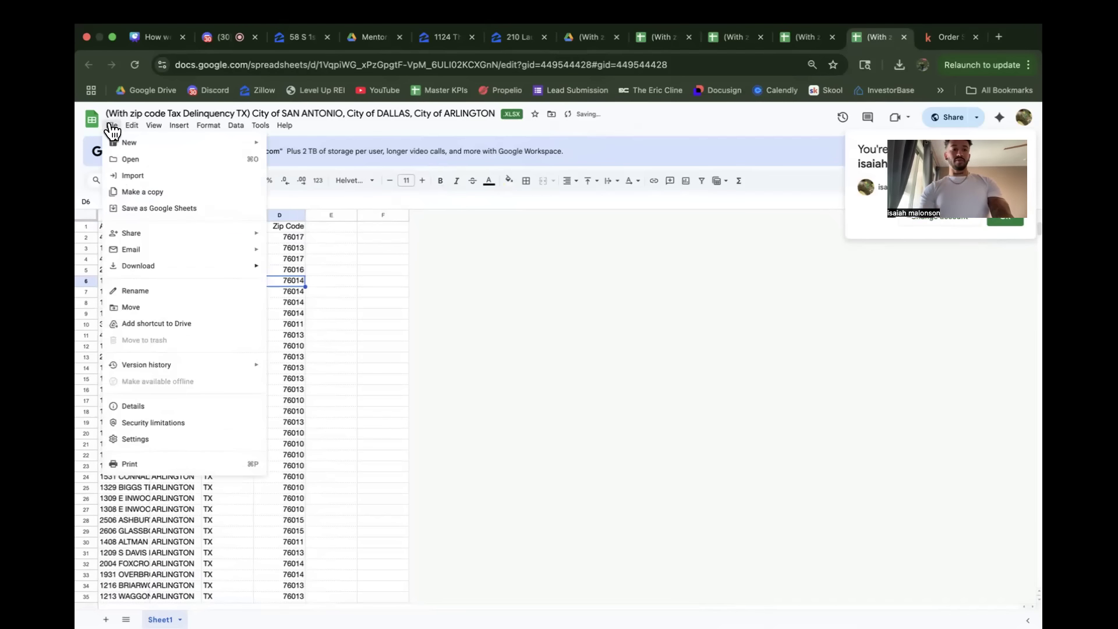
pyautogui.click(334, 336)
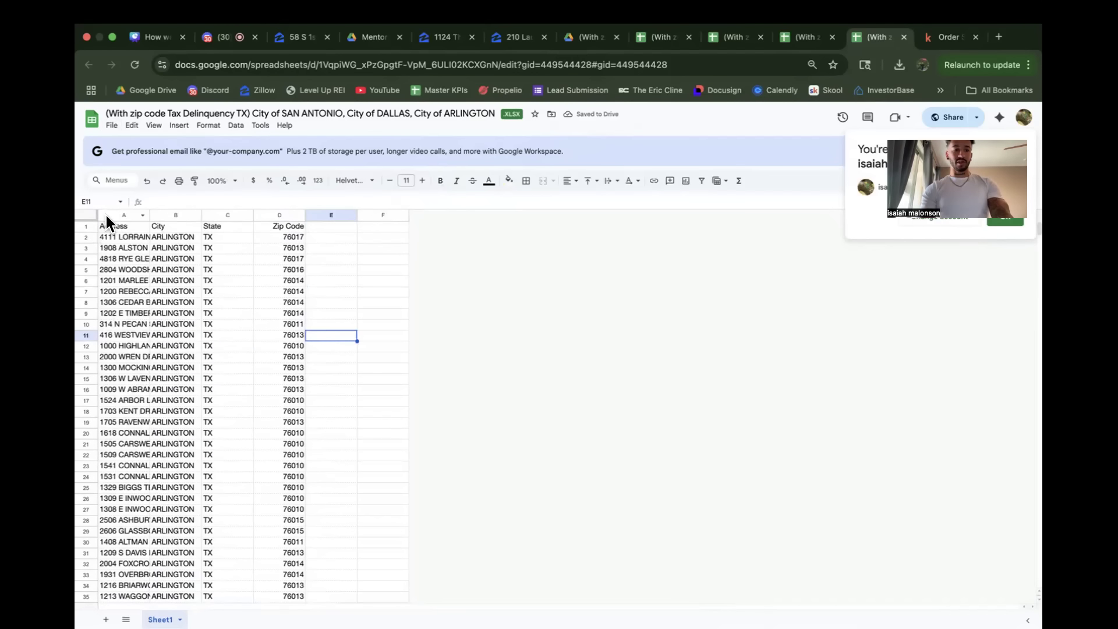
pyautogui.click(85, 226)
pyautogui.hotkey('ctrl', 'c')
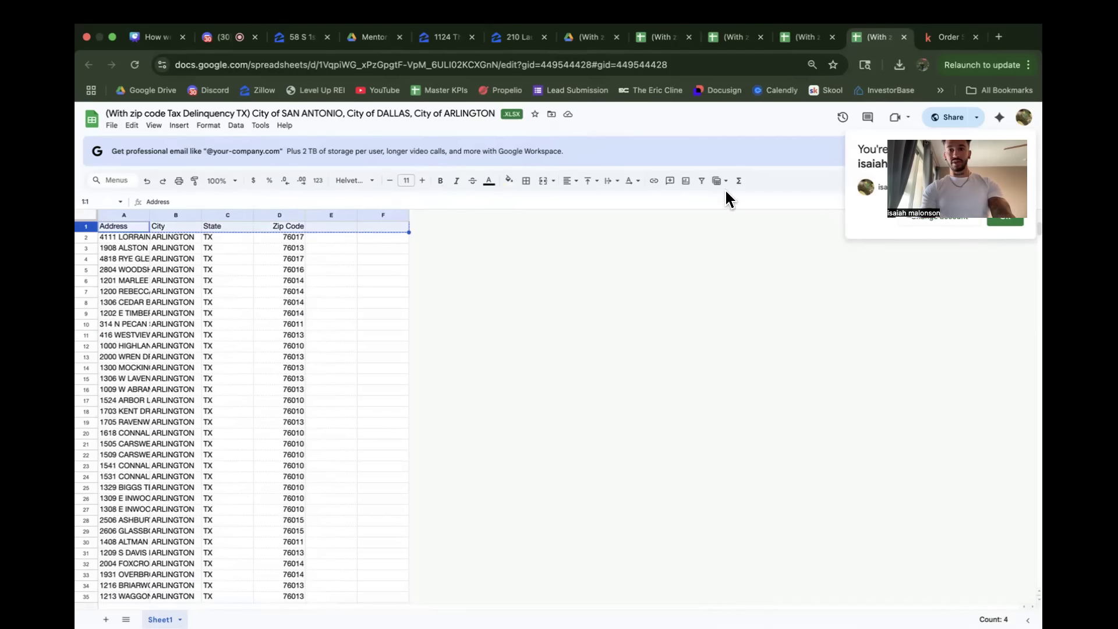
# Step: In the Richardson tax delinquency spreadsheet, delete the "City of ALLEN TX" title and header rows and insert a blank row above the first record
pyautogui.click(808, 35)
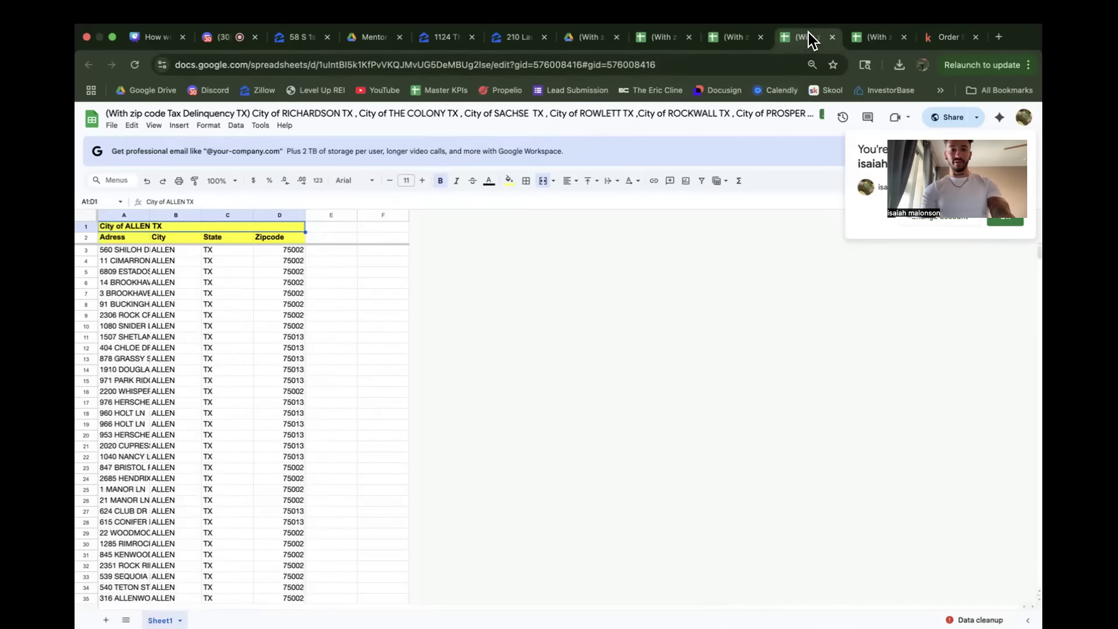
pyautogui.moveTo(86, 226); pyautogui.dragTo(86, 237)
pyautogui.rightClick(86, 227)
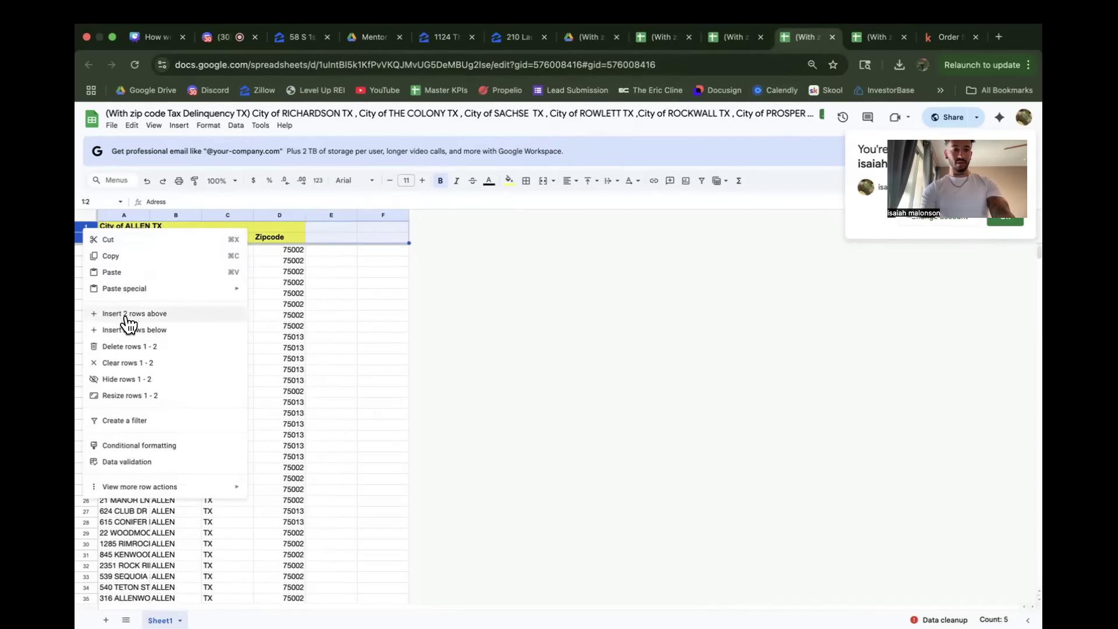
pyautogui.click(130, 347)
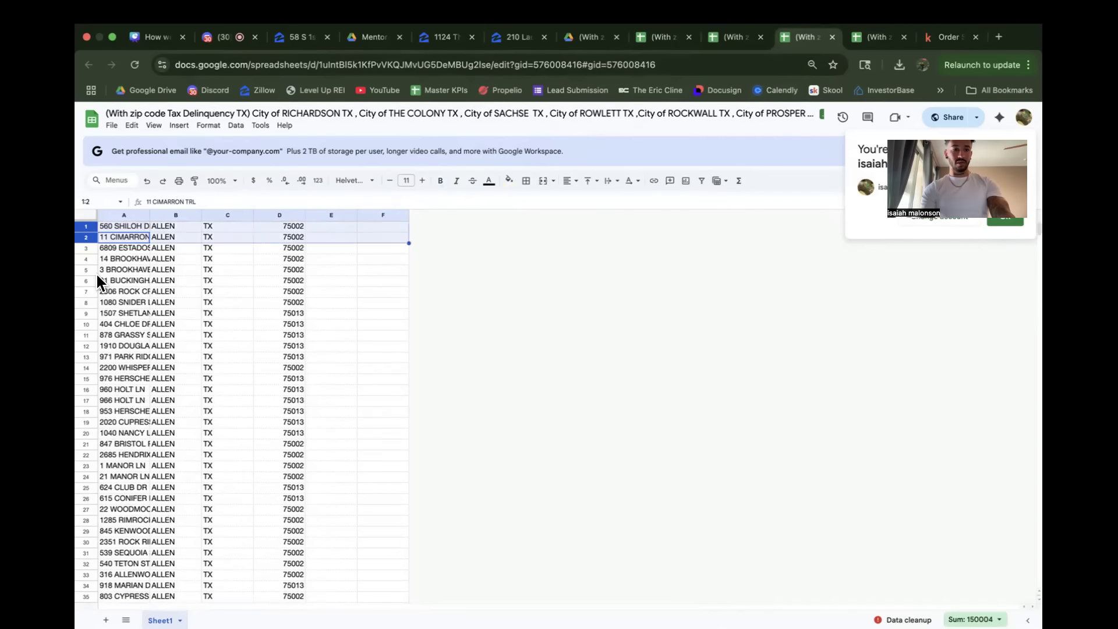
pyautogui.click(87, 227)
pyautogui.rightClick(85, 226)
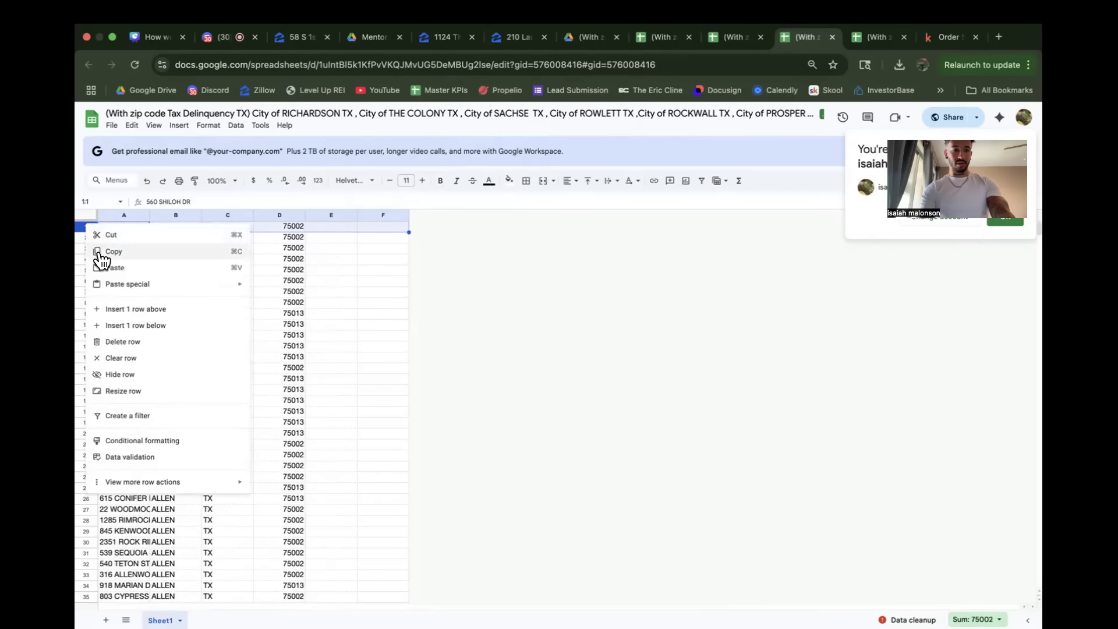
pyautogui.click(133, 310)
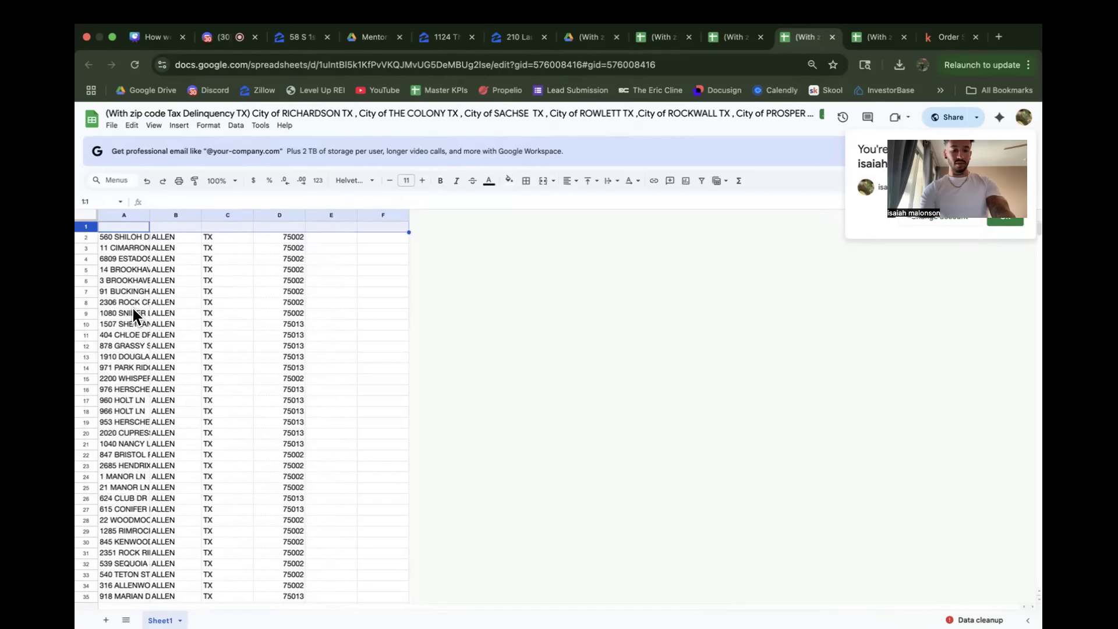
# Step: In the Fort Myers FL tax delinquency spreadsheet, replace the title and header rows with the copied Address, City, State and Zip Code heading row
pyautogui.click(734, 40)
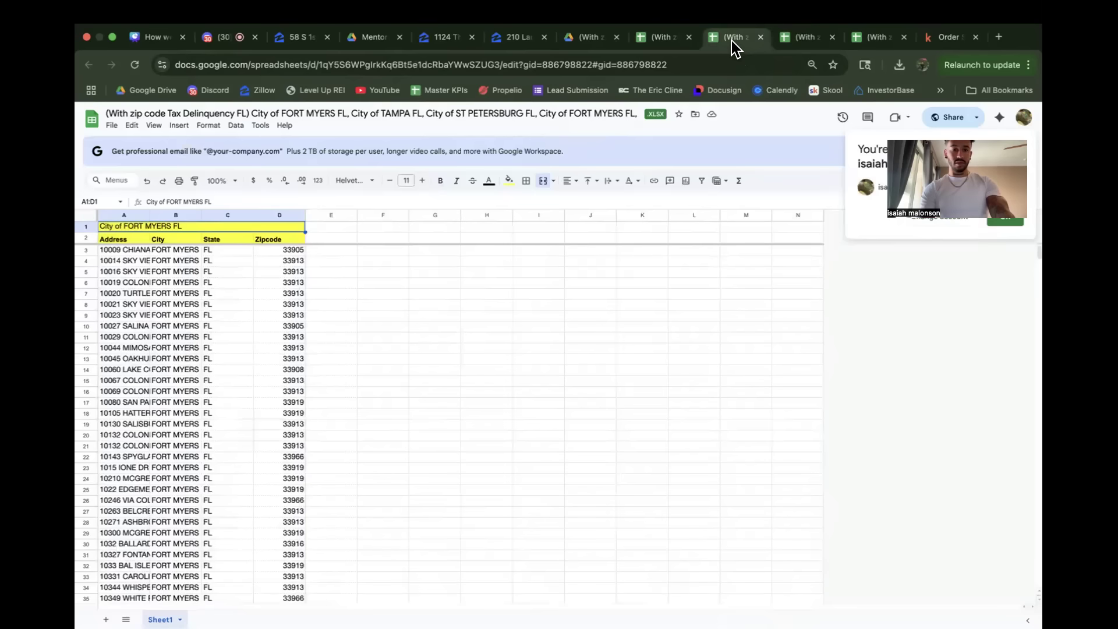
pyautogui.moveTo(82, 238); pyautogui.dragTo(92, 227)
pyautogui.rightClick(93, 225)
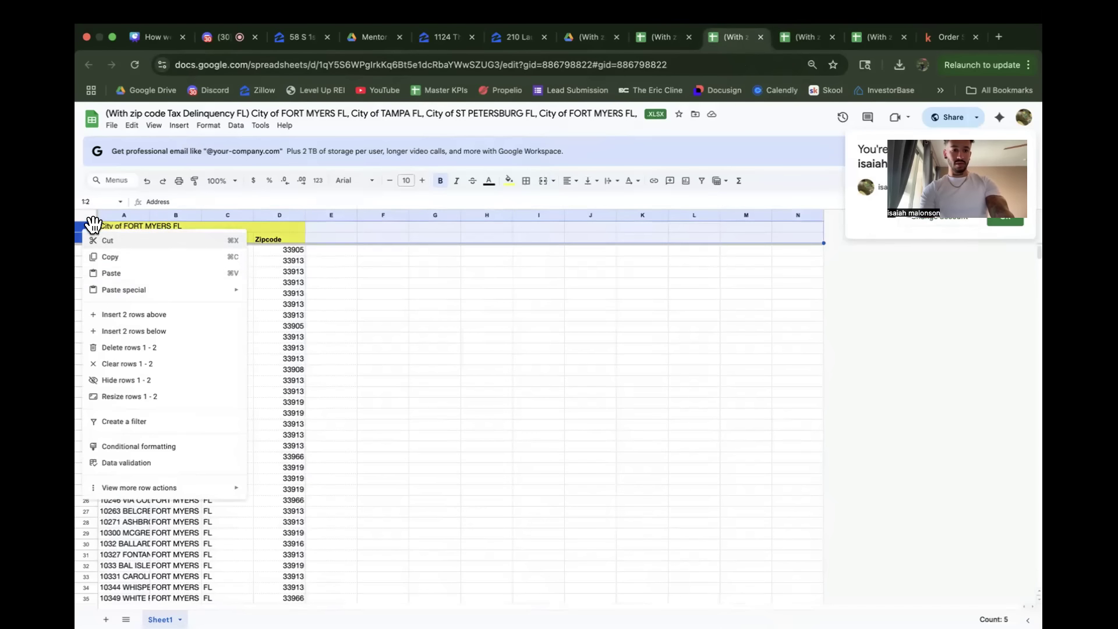
pyautogui.click(129, 347)
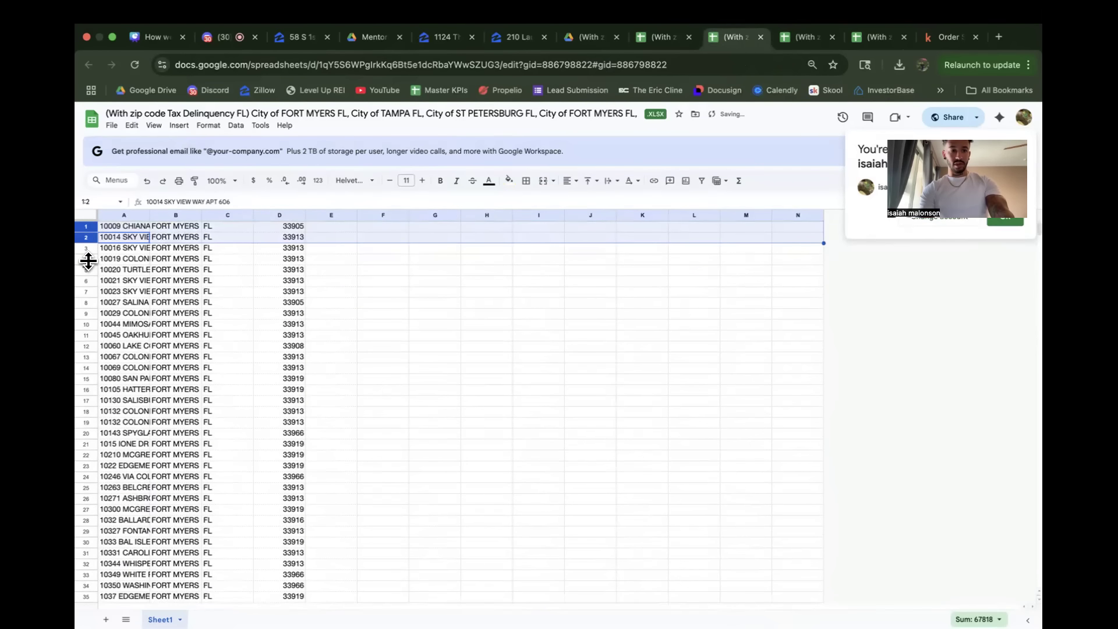
pyautogui.click(89, 246)
pyautogui.click(92, 222)
pyautogui.rightClick(93, 222)
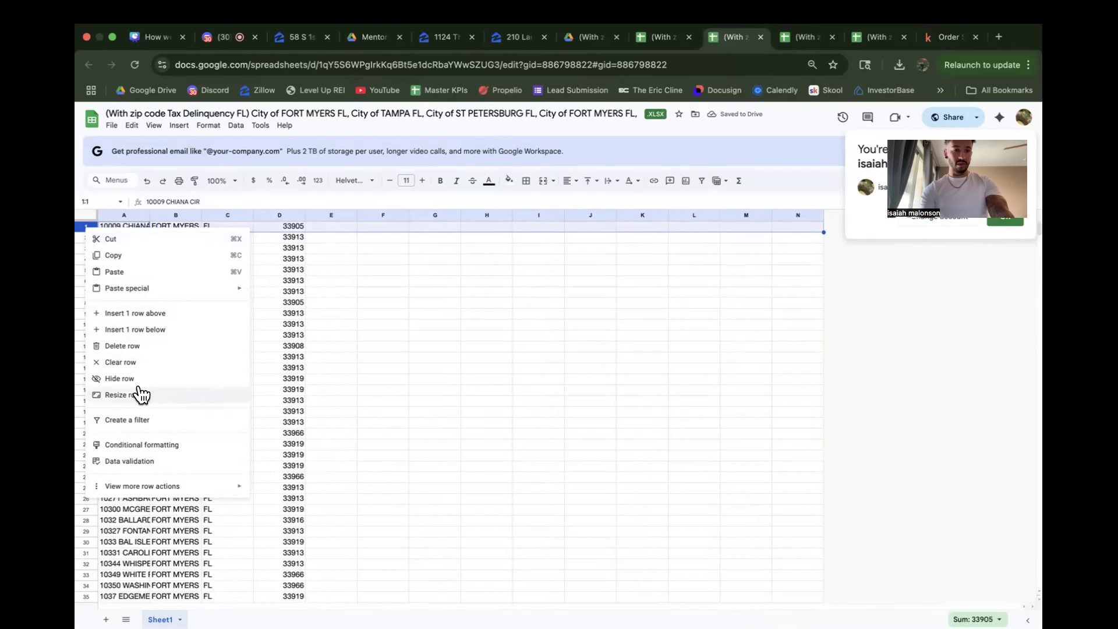
pyautogui.click(134, 313)
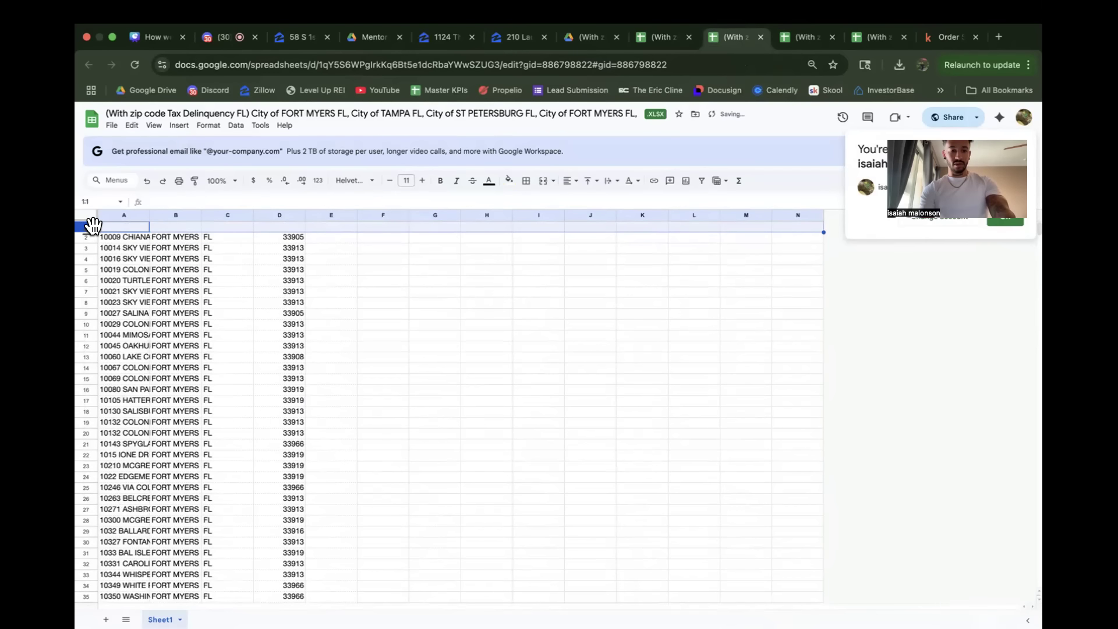
# Step: In the Irving TX code violation spreadsheet, replace the title and header rows with the copied Address, City, State and Zip Code heading row
pyautogui.click(657, 40)
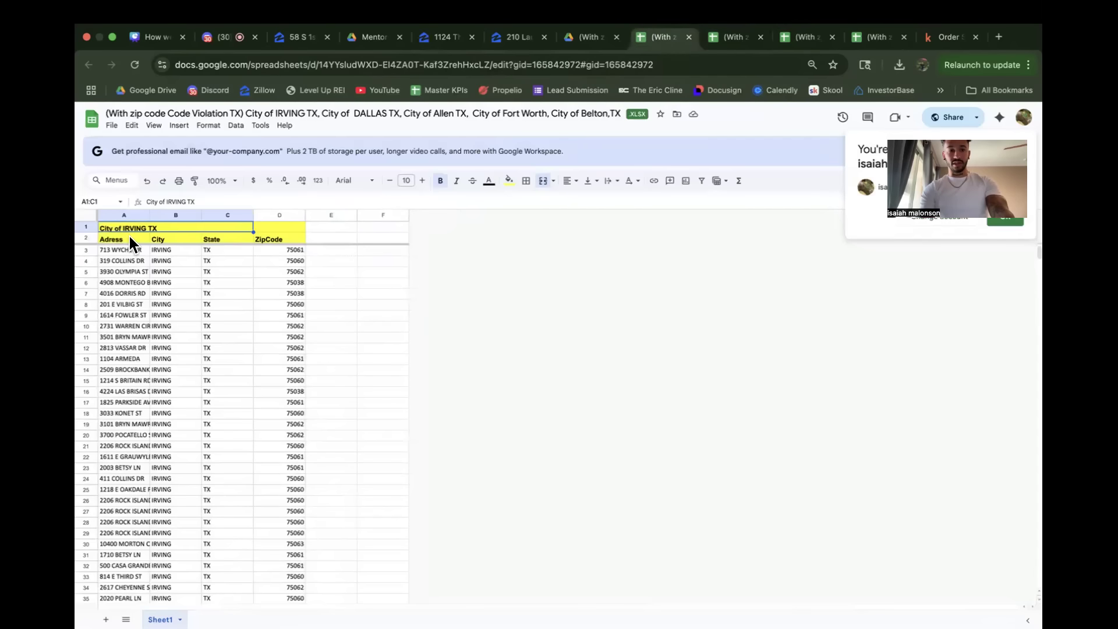
pyautogui.click(89, 239)
pyautogui.keyDown('shift'); pyautogui.click(87, 228); pyautogui.keyUp('shift')
pyautogui.rightClick(88, 228)
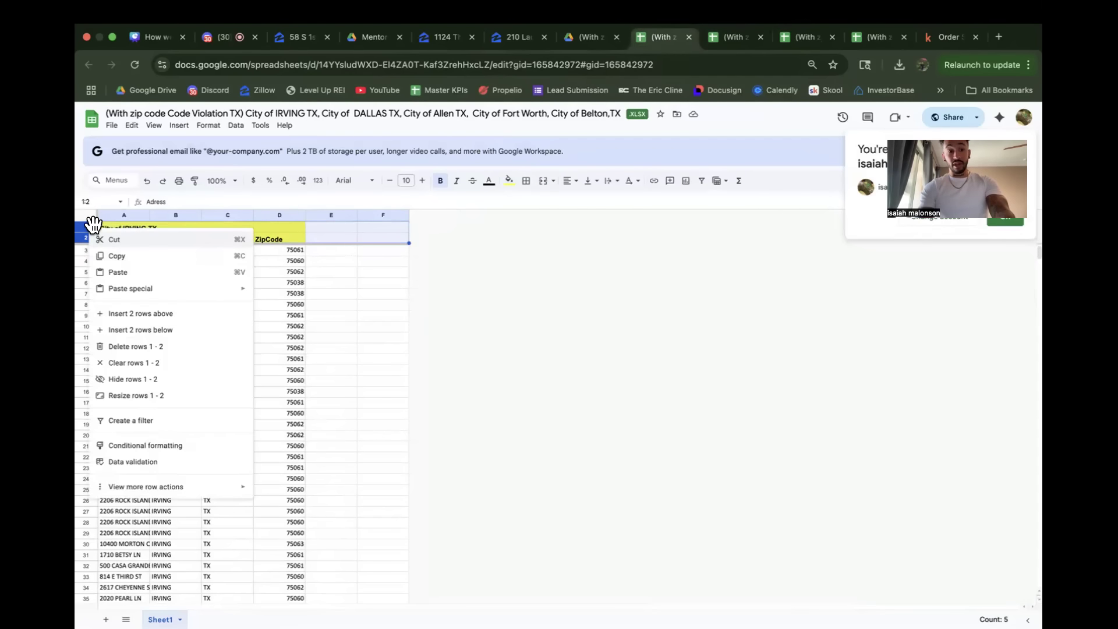
pyautogui.click(129, 347)
pyautogui.click(86, 258)
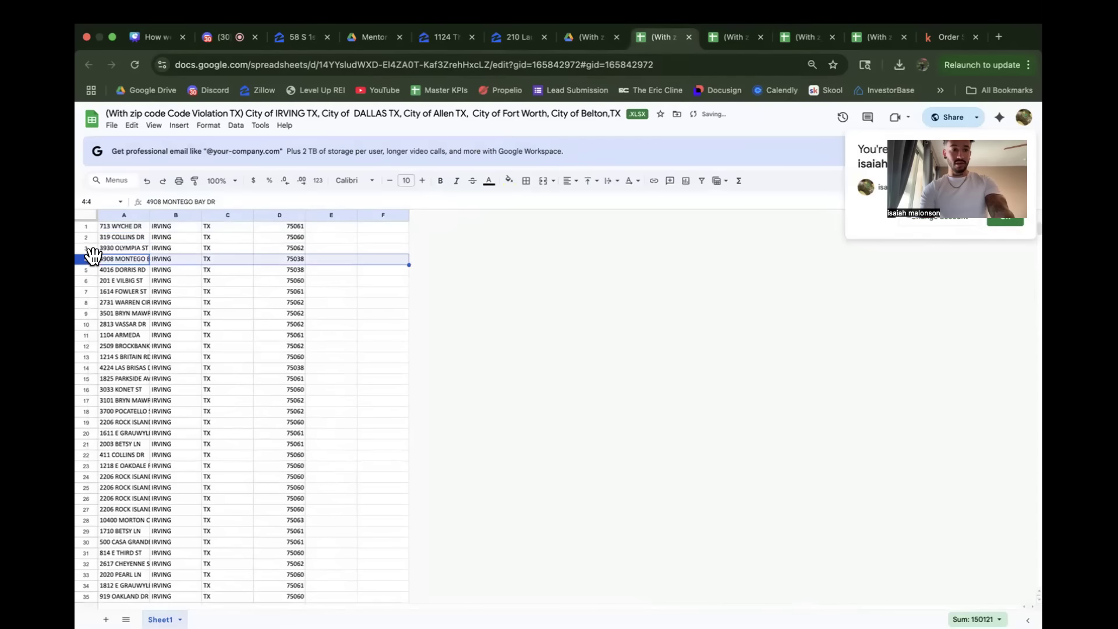
pyautogui.rightClick(92, 224)
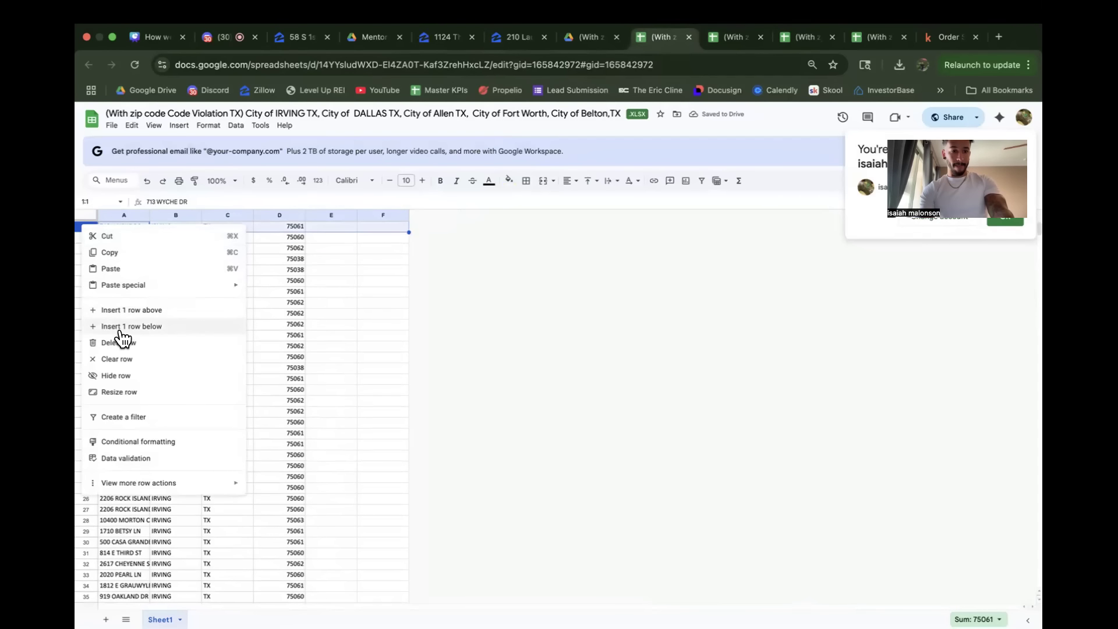
pyautogui.click(123, 303)
pyautogui.press('super+v')
pyautogui.click(228, 281)
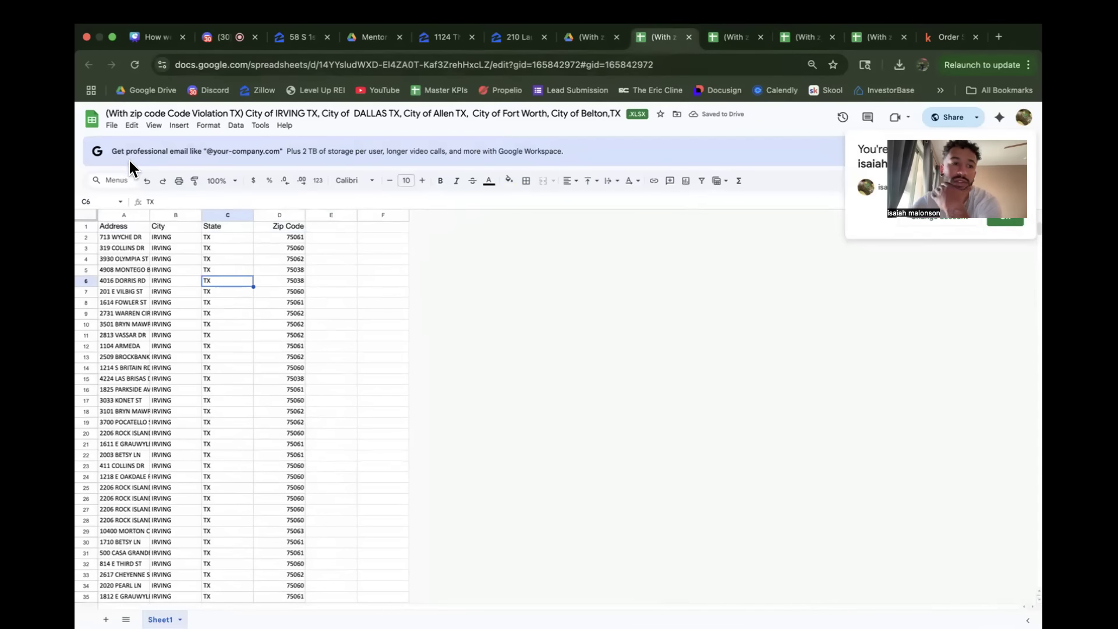
# Step: Download the corrected Irving code violation sheet as a CSV file
pyautogui.click(111, 125)
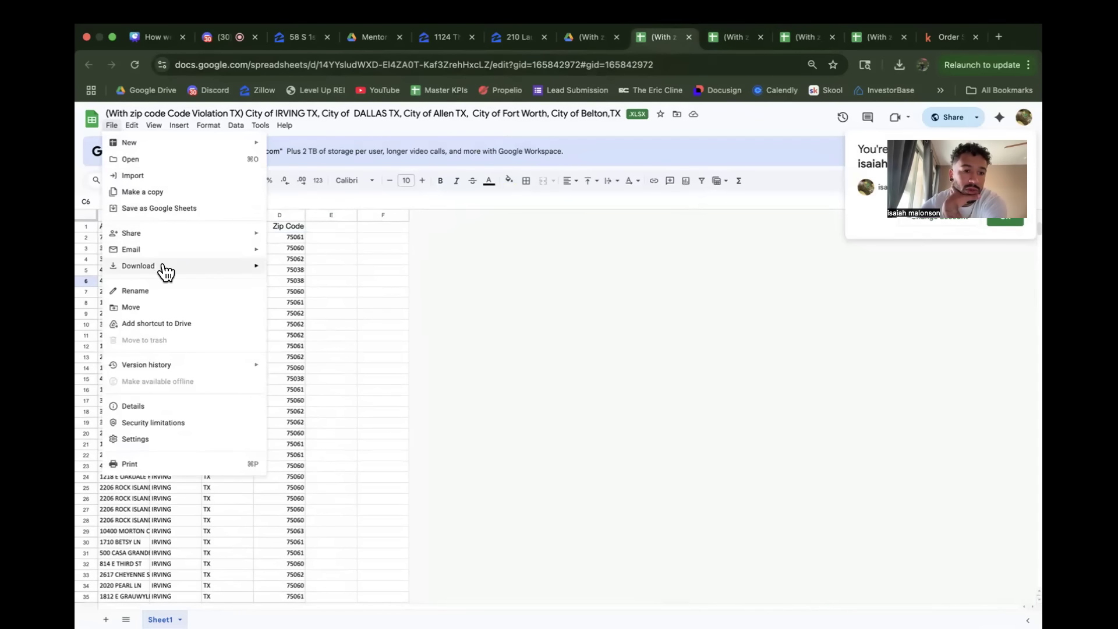
pyautogui.moveTo(198, 266)
pyautogui.click(326, 335)
# Step: Download the corrected Fort Myers FL tax delinquency sheet as a comma-separated values (.csv) file
pyautogui.click(720, 37)
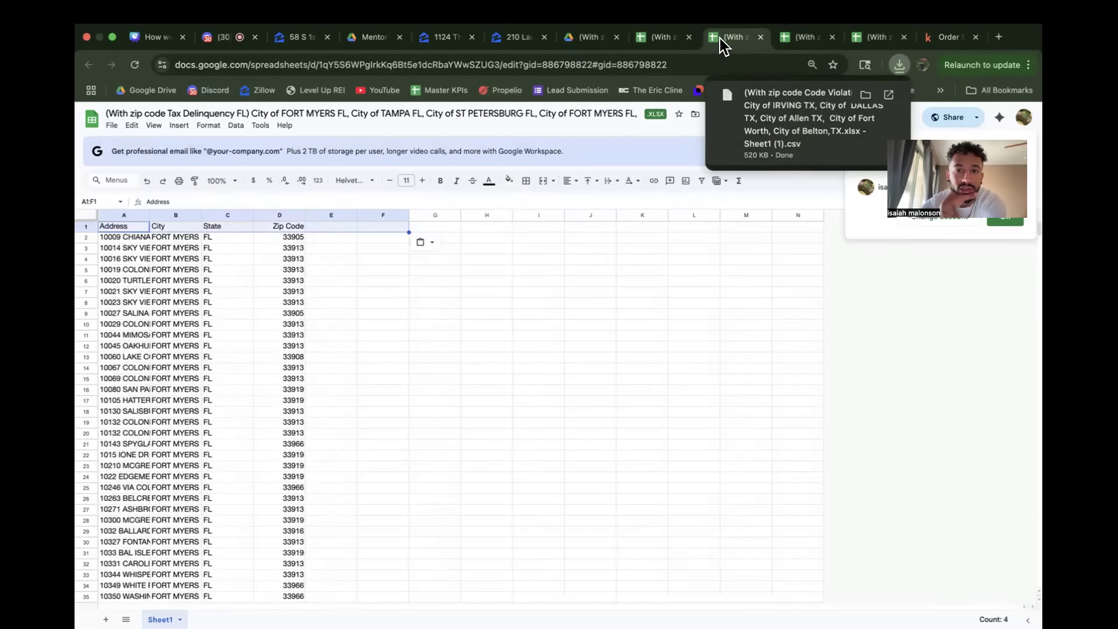
pyautogui.click(126, 268)
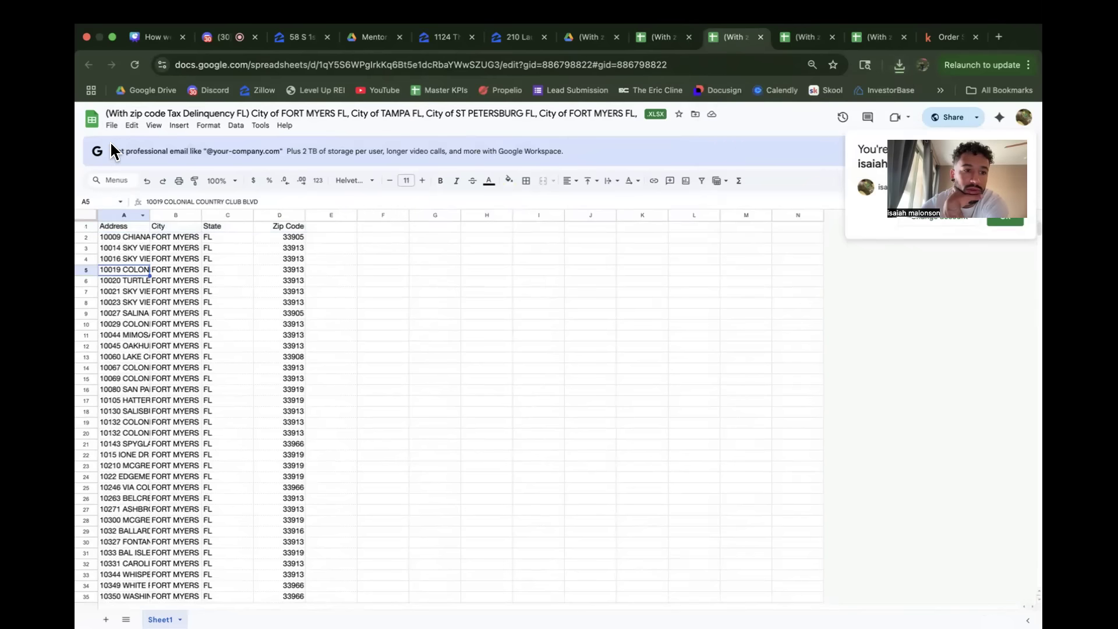
pyautogui.click(111, 126)
pyautogui.moveTo(144, 268)
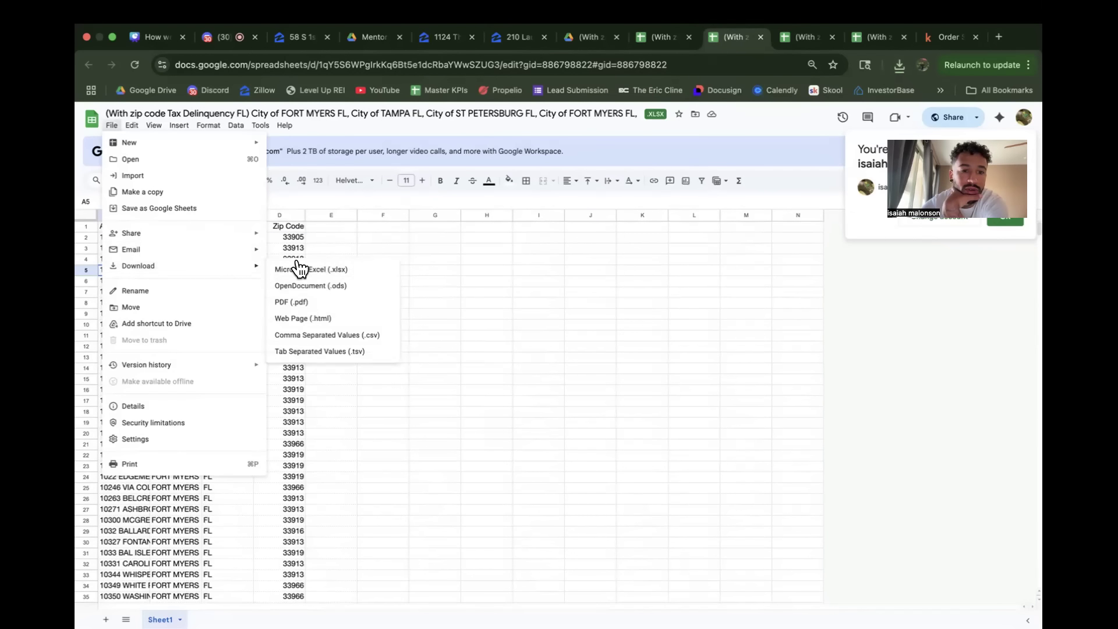
pyautogui.click(364, 333)
# Step: Download the corrected Richardson TX tax delinquency sheet as a comma-separated values (.csv) file
pyautogui.click(799, 37)
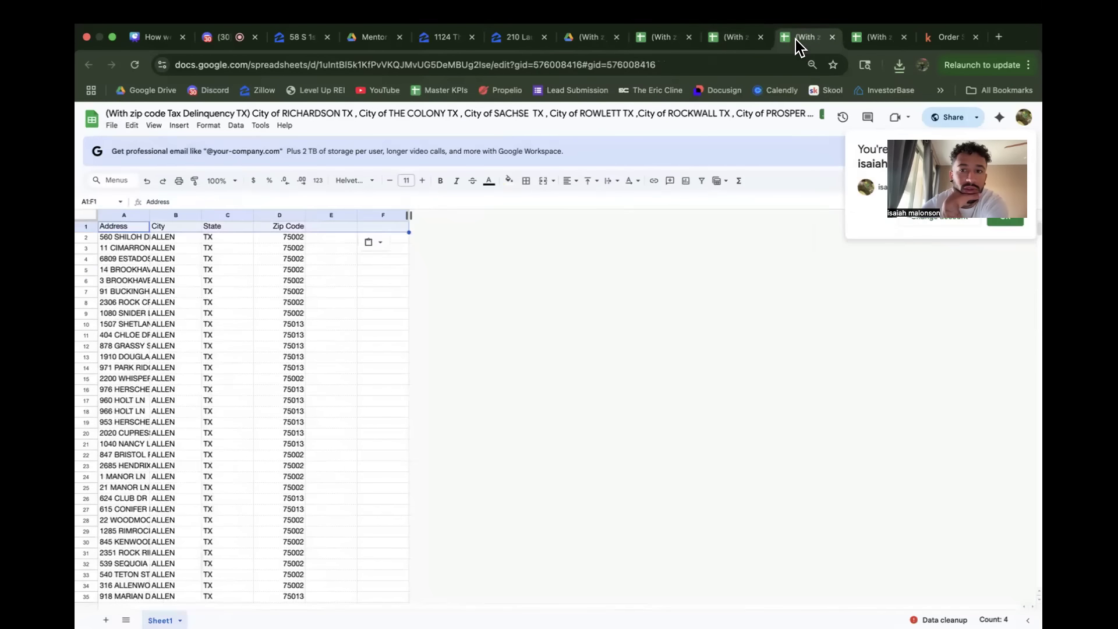
pyautogui.click(144, 301)
pyautogui.click(108, 130)
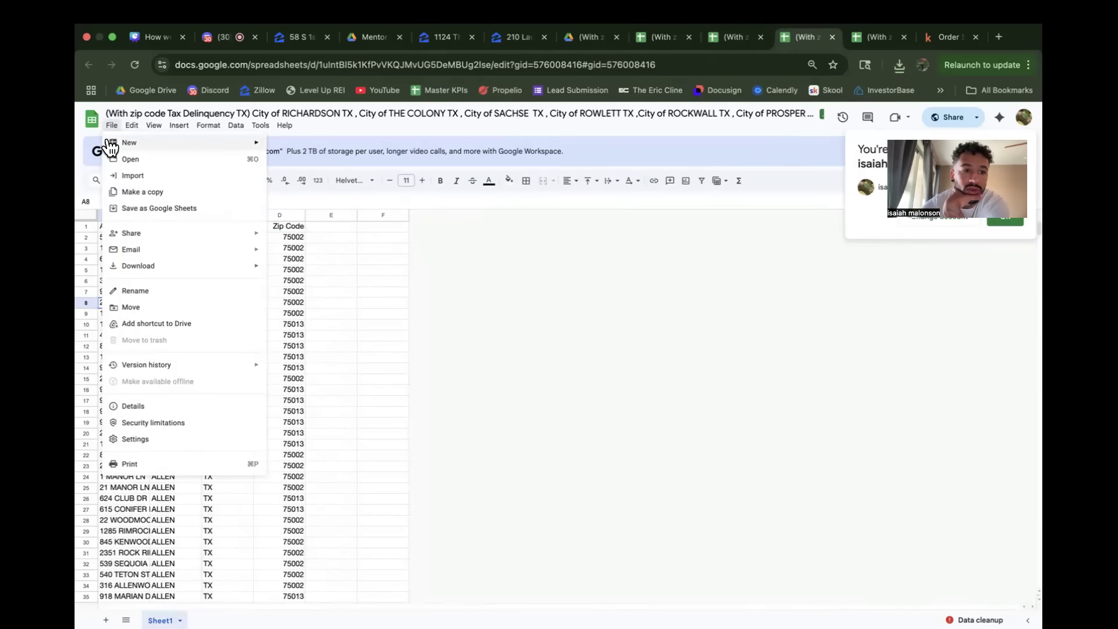
pyautogui.moveTo(251, 268)
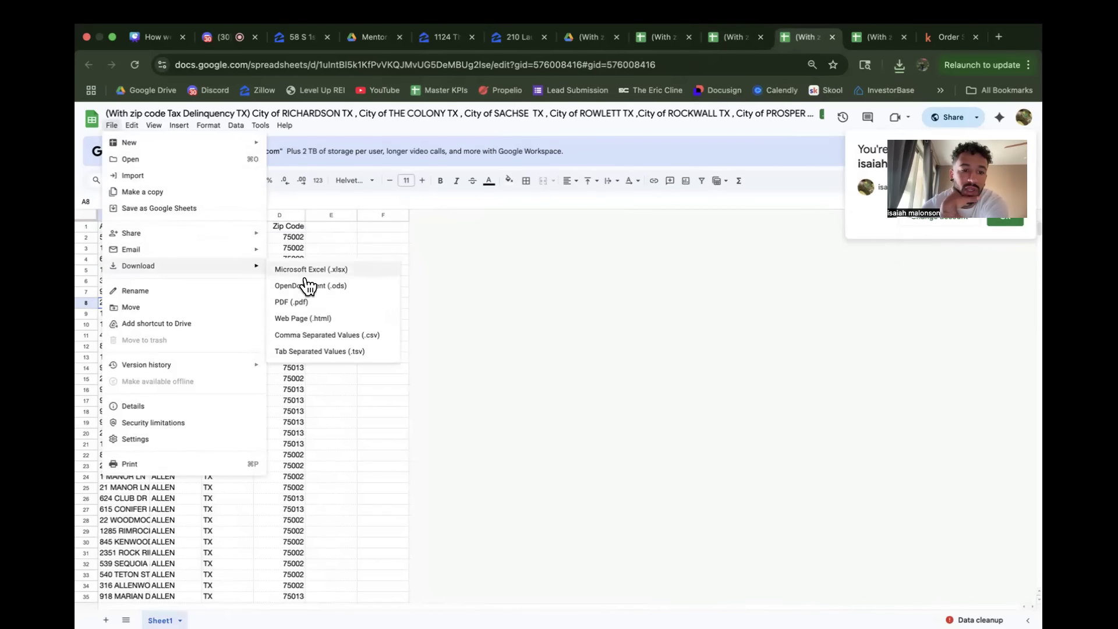
pyautogui.click(296, 333)
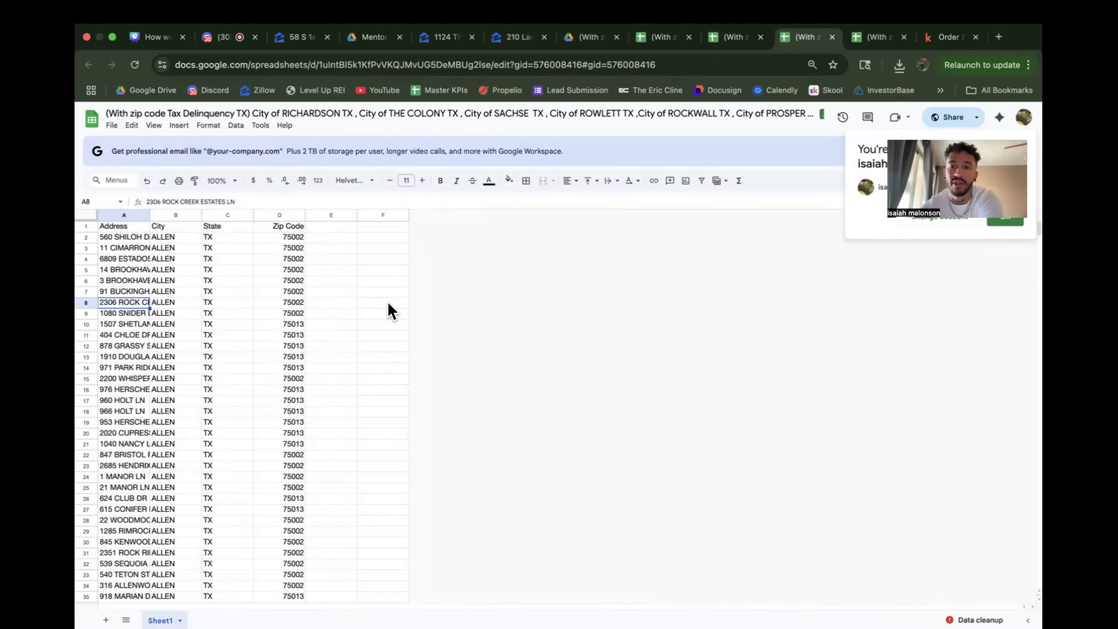
# Step: Download the San Antonio, Dallas and Arlington tax delinquency sheet as a comma-separated values (.csv) file
pyautogui.click(870, 35)
pyautogui.click(183, 300)
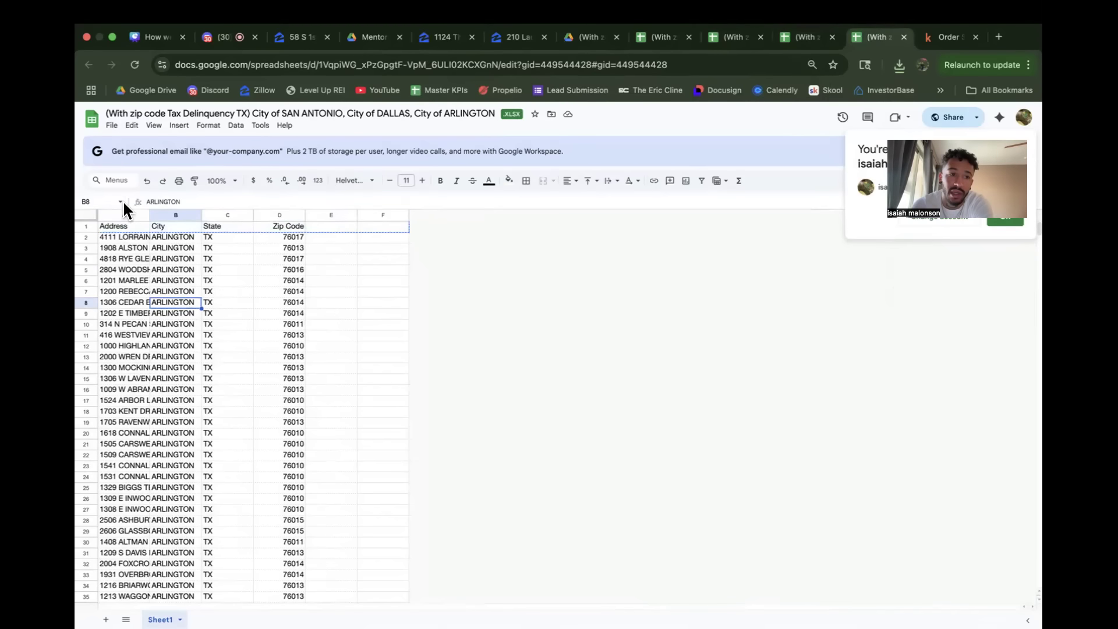
pyautogui.click(111, 128)
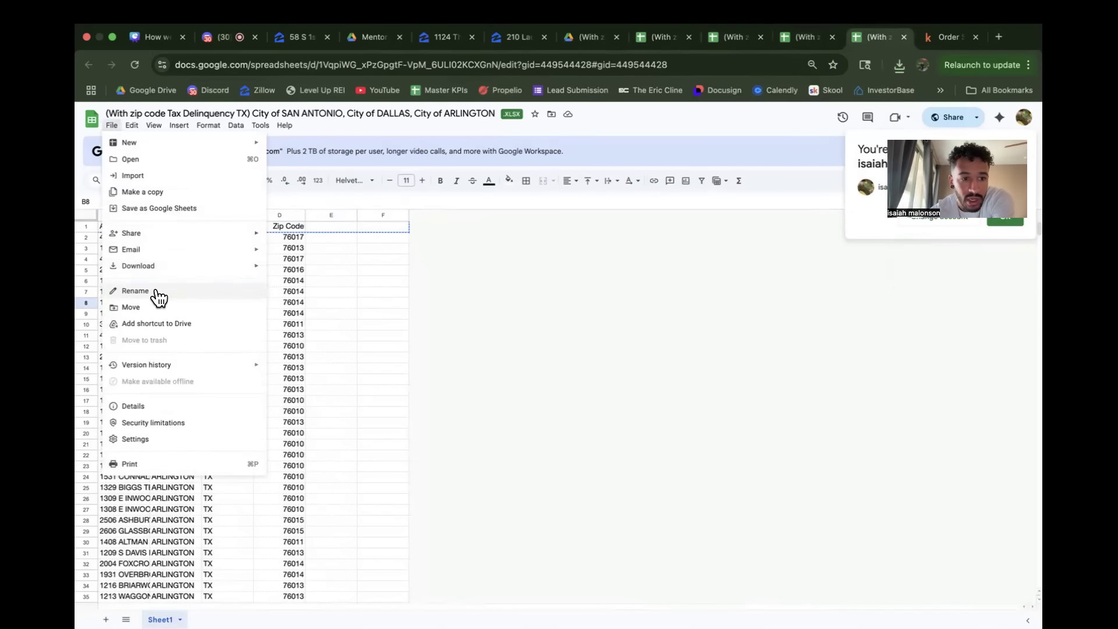
pyautogui.moveTo(190, 268)
pyautogui.click(329, 333)
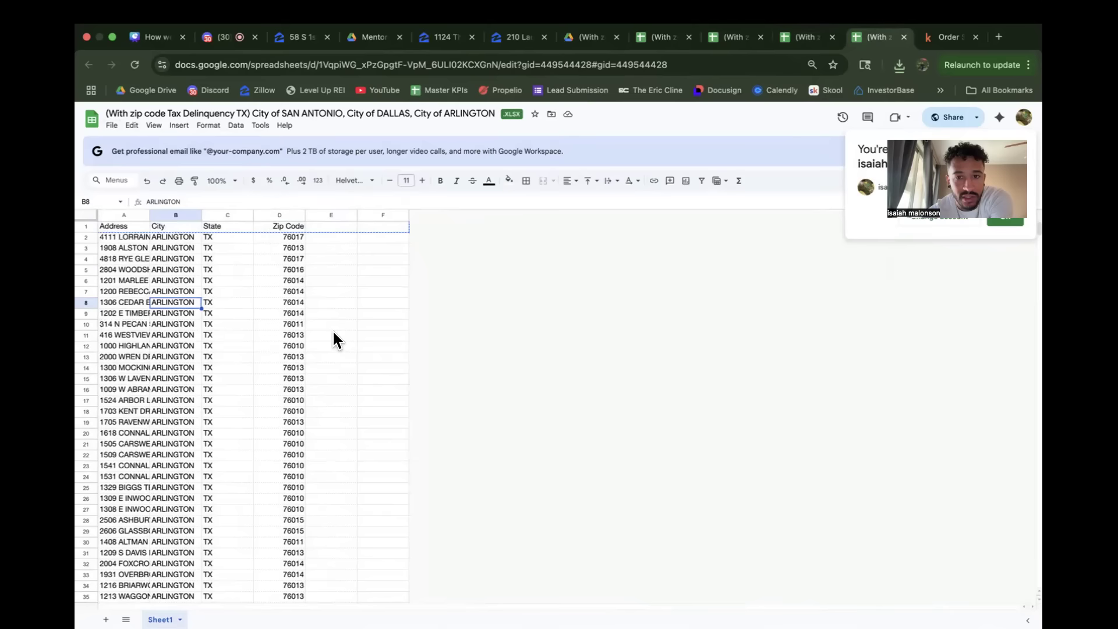
pyautogui.click(334, 348)
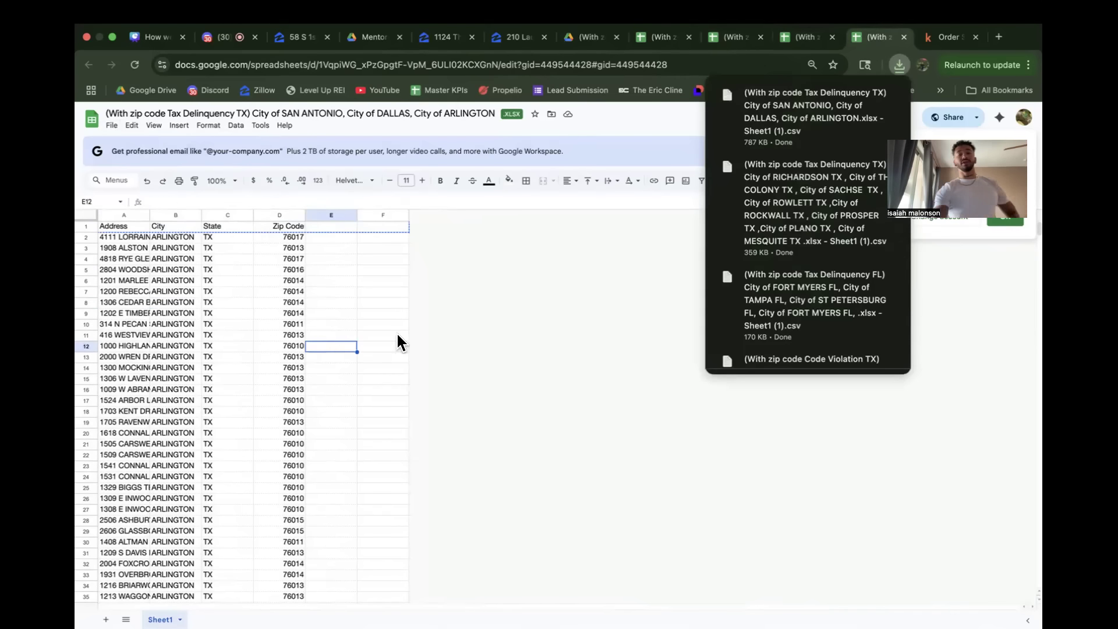
pyautogui.click(325, 323)
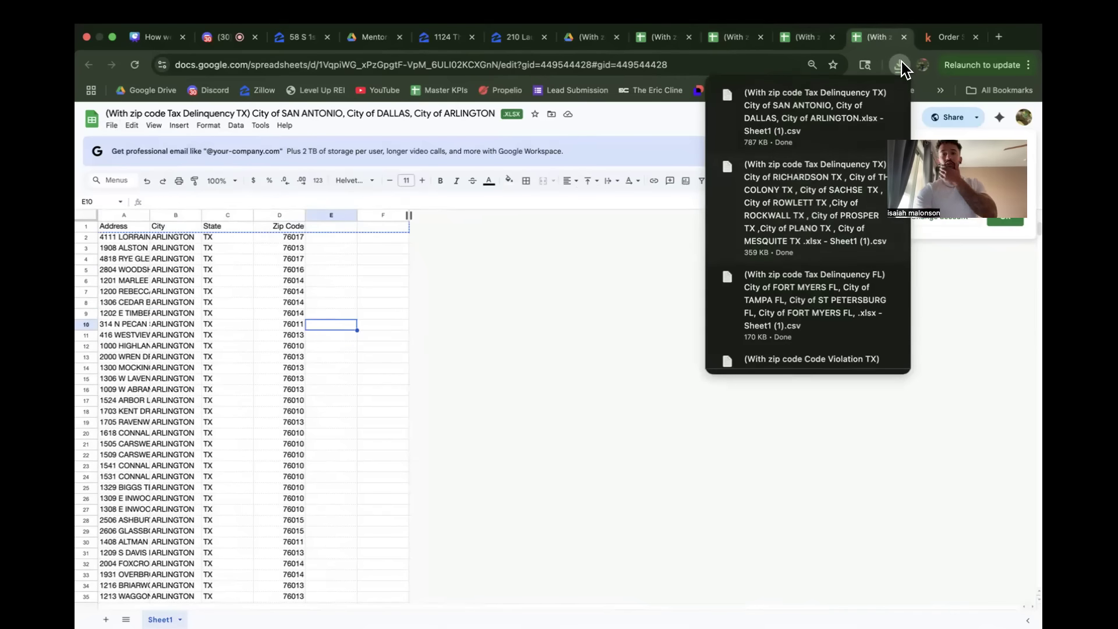
# Step: Compare the mailing fields in Kind Skiptracing's column mapping with the Address, City, State and Zip Code columns of the Irving sheet
pyautogui.click(945, 37)
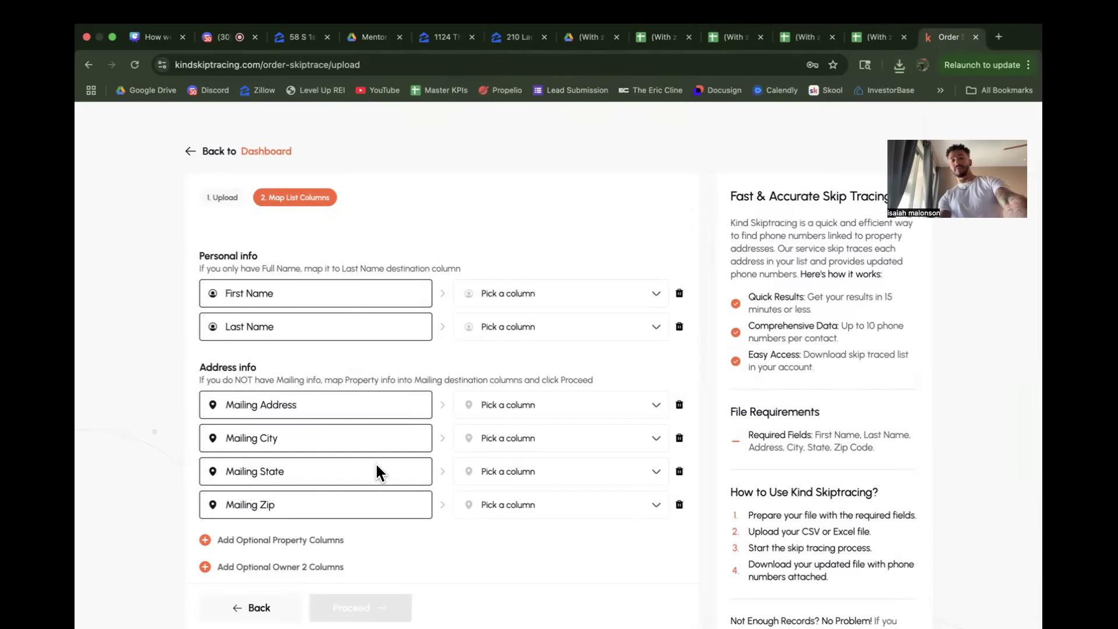
pyautogui.scroll(-1, 460, 495)
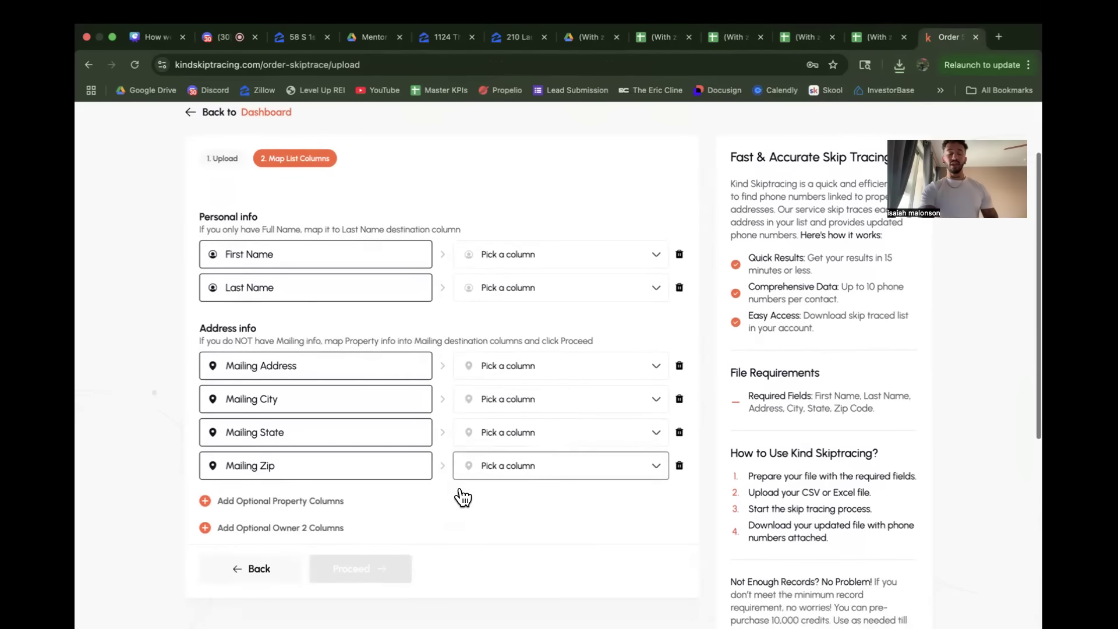
pyautogui.click(663, 38)
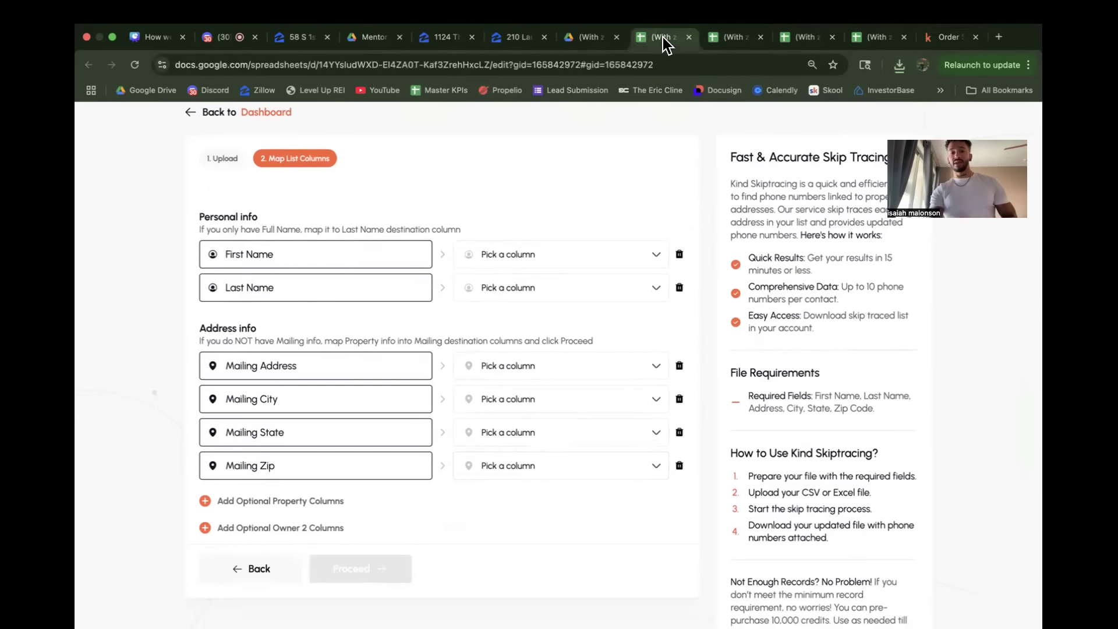
pyautogui.click(357, 455)
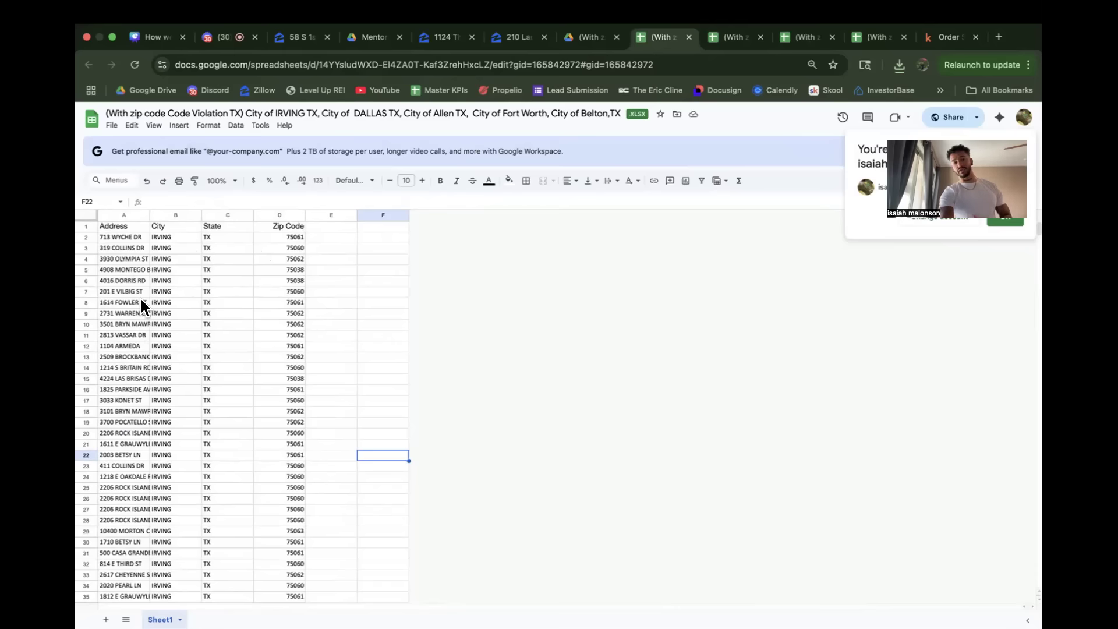
pyautogui.click(116, 214)
pyautogui.click(165, 213)
pyautogui.click(215, 213)
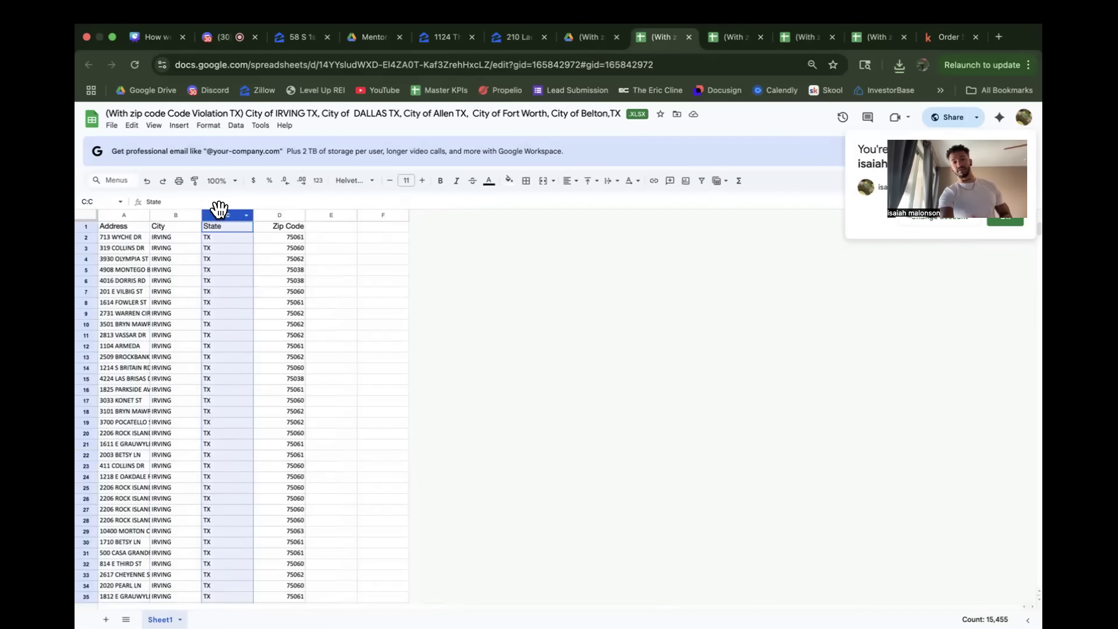
pyautogui.click(261, 213)
pyautogui.click(121, 226)
pyautogui.click(205, 355)
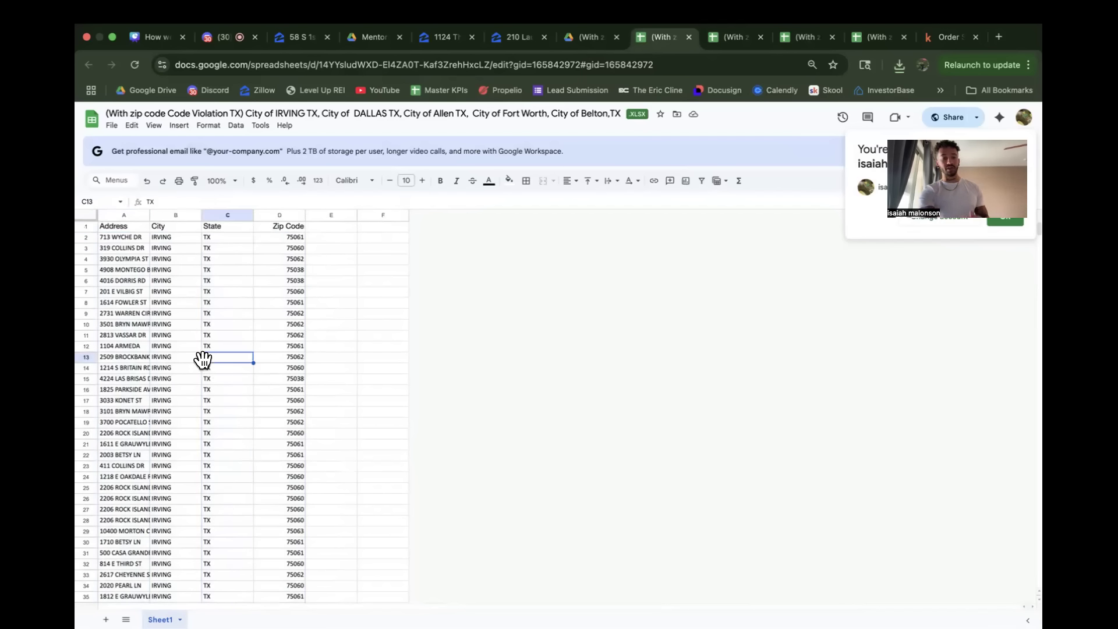
# Step: Add the optional property columns to the list mapping in Kind Skiptracing, and return to the Irving code violation sheet
pyautogui.click(953, 37)
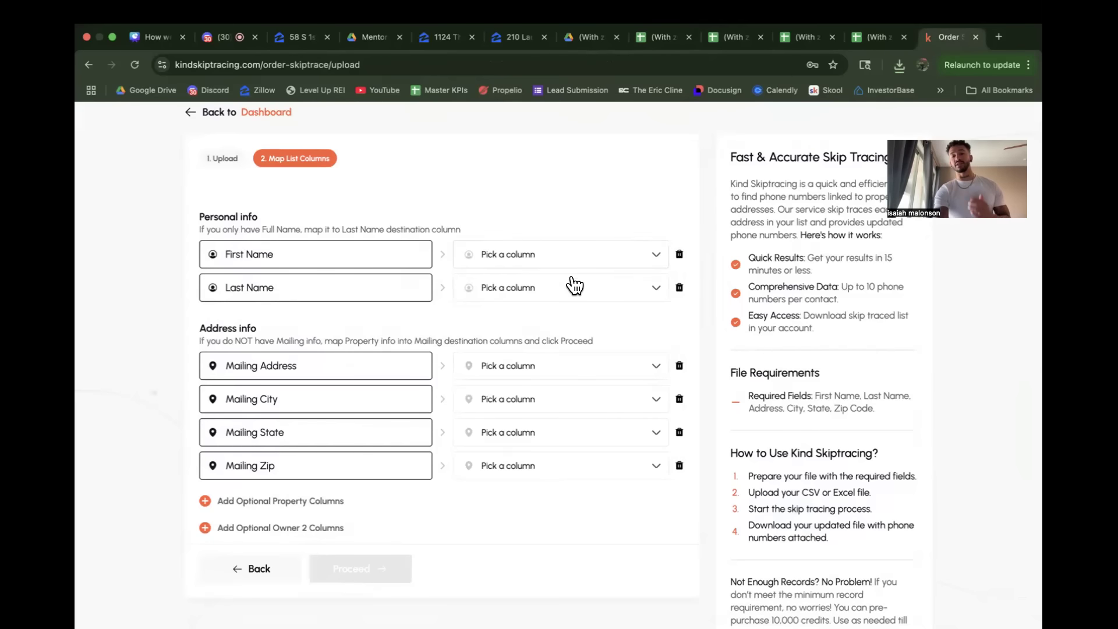
pyautogui.scroll(1, 500, 337)
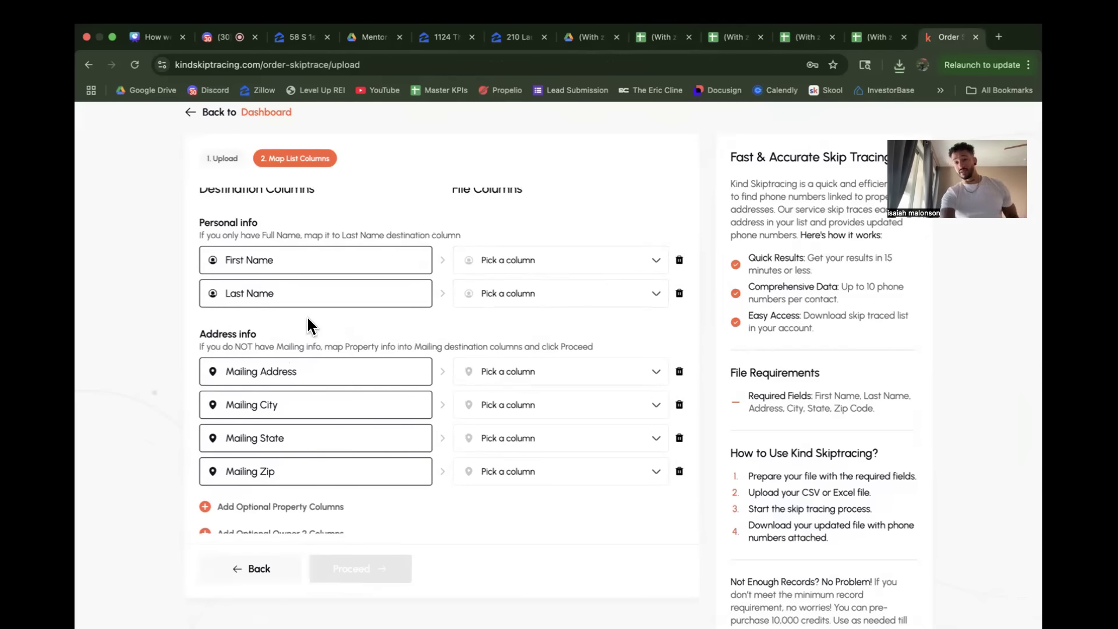
pyautogui.scroll(-1, 319, 326)
pyautogui.click(277, 502)
pyautogui.scroll(-3, 440, 421)
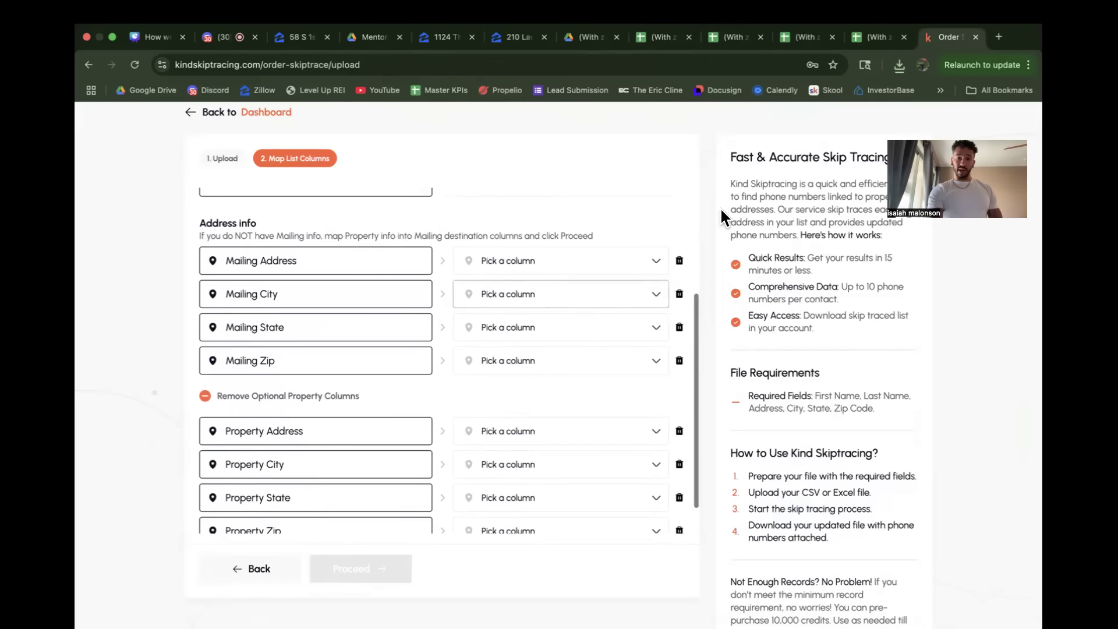
pyautogui.click(659, 39)
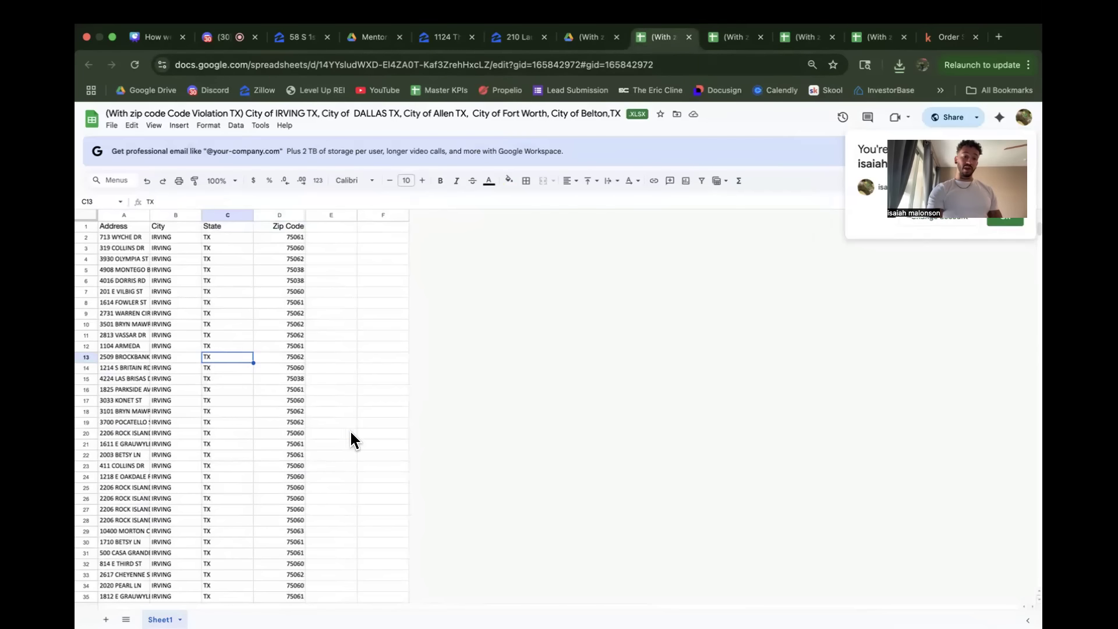
pyautogui.click(349, 431)
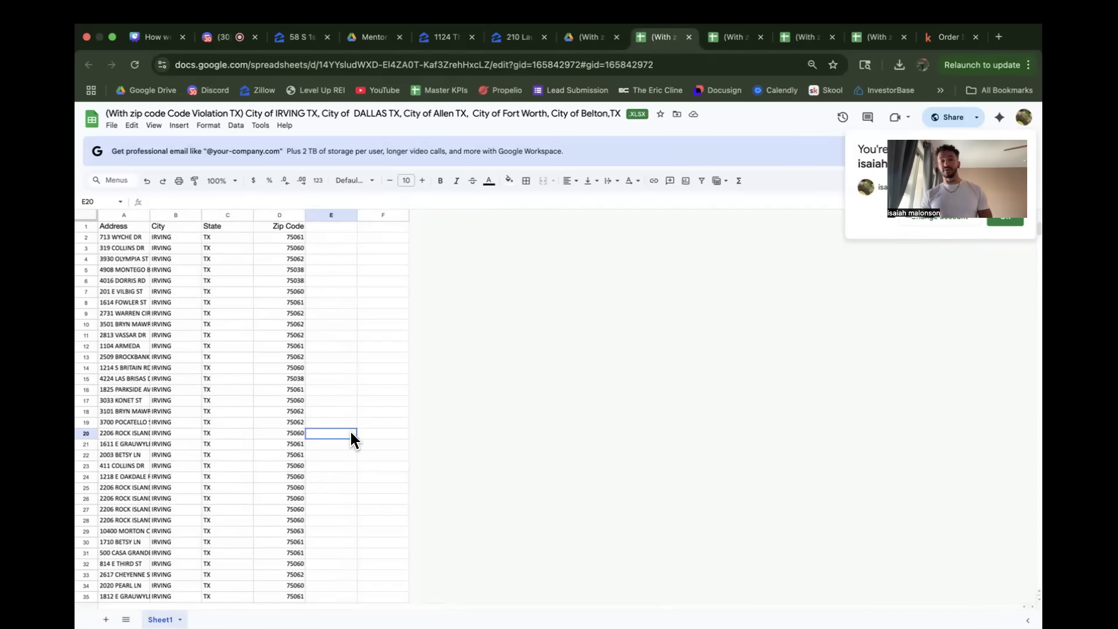
# Step: Open the Propwire property search in a new browser tab
pyautogui.click(999, 37)
pyautogui.write('propwire.com/search')
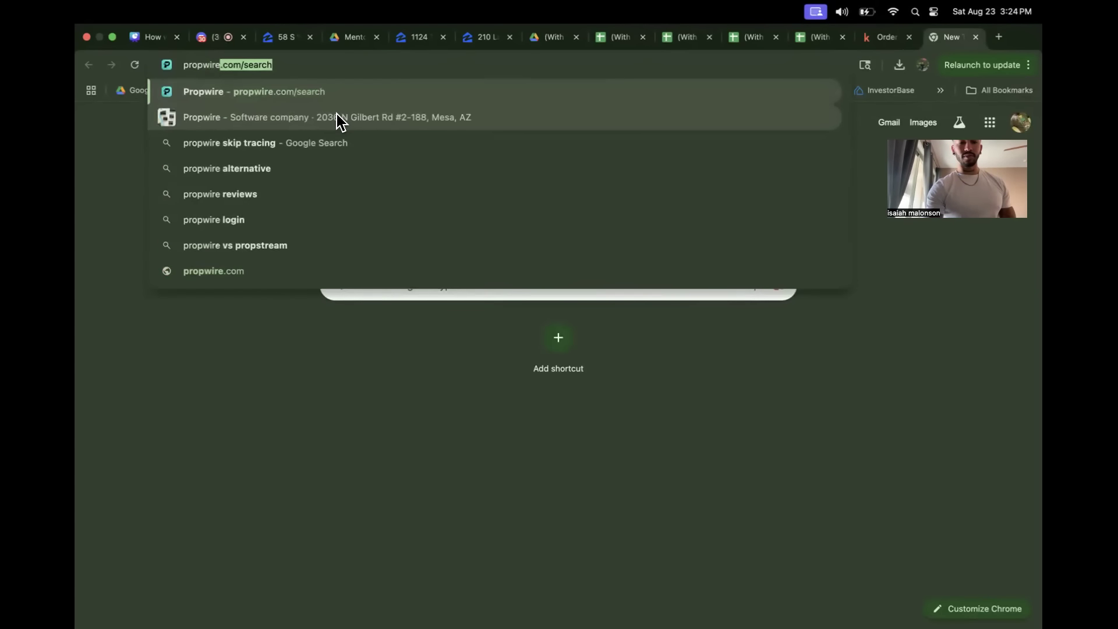
pyautogui.press('Return')
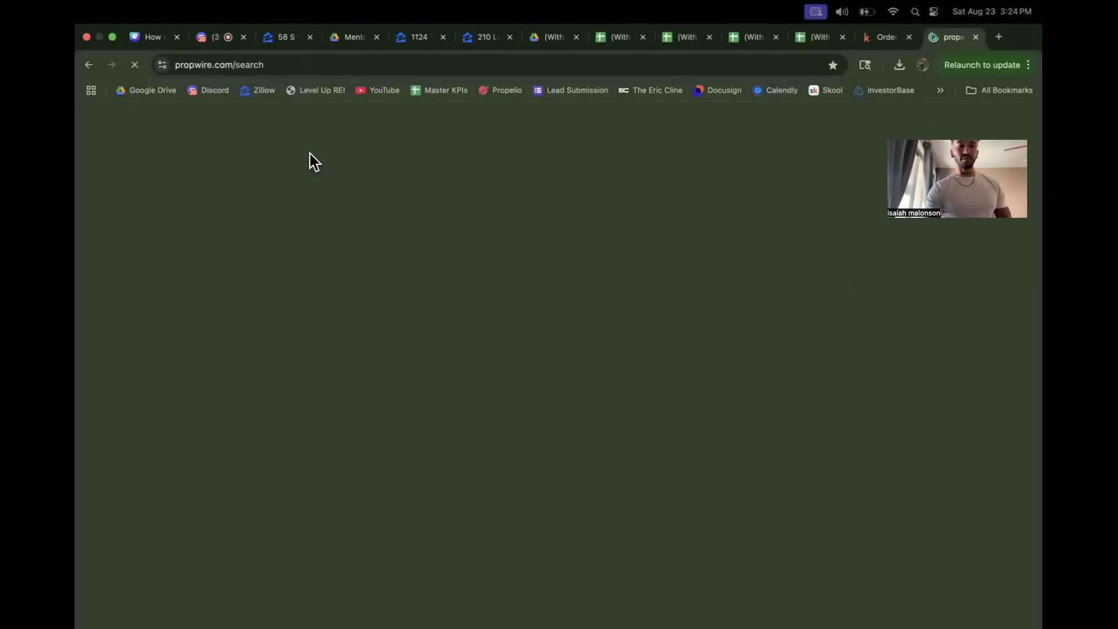
pyautogui.moveTo(495, 415); pyautogui.dragTo(558, 410)
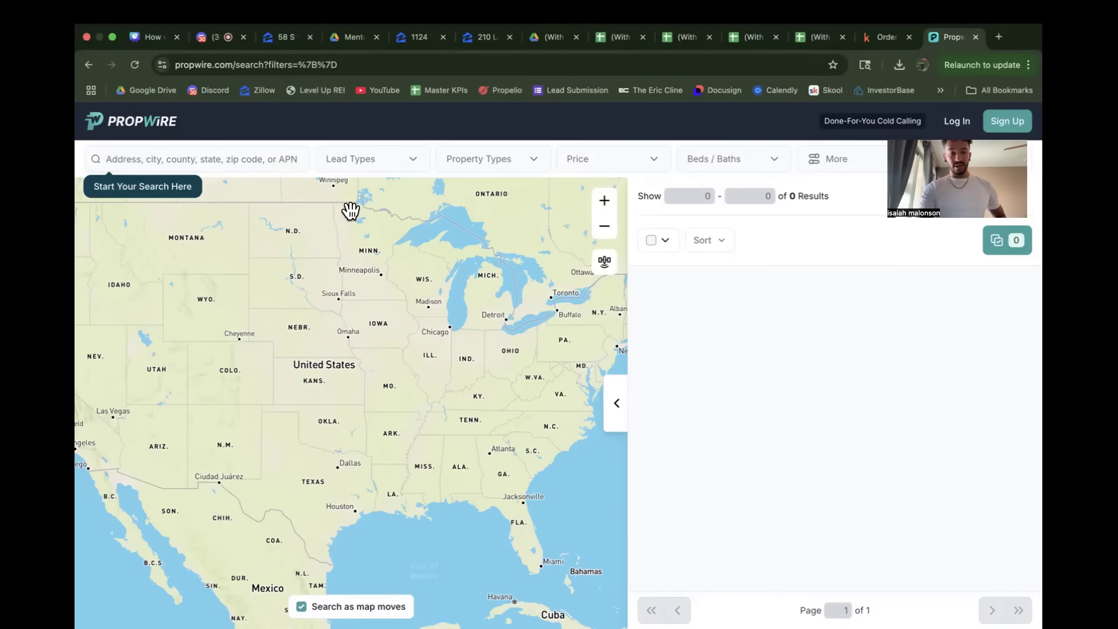
# Step: Examine the Propwire map around Atlanta, Georgia for surrounding cities to search
pyautogui.click(220, 155)
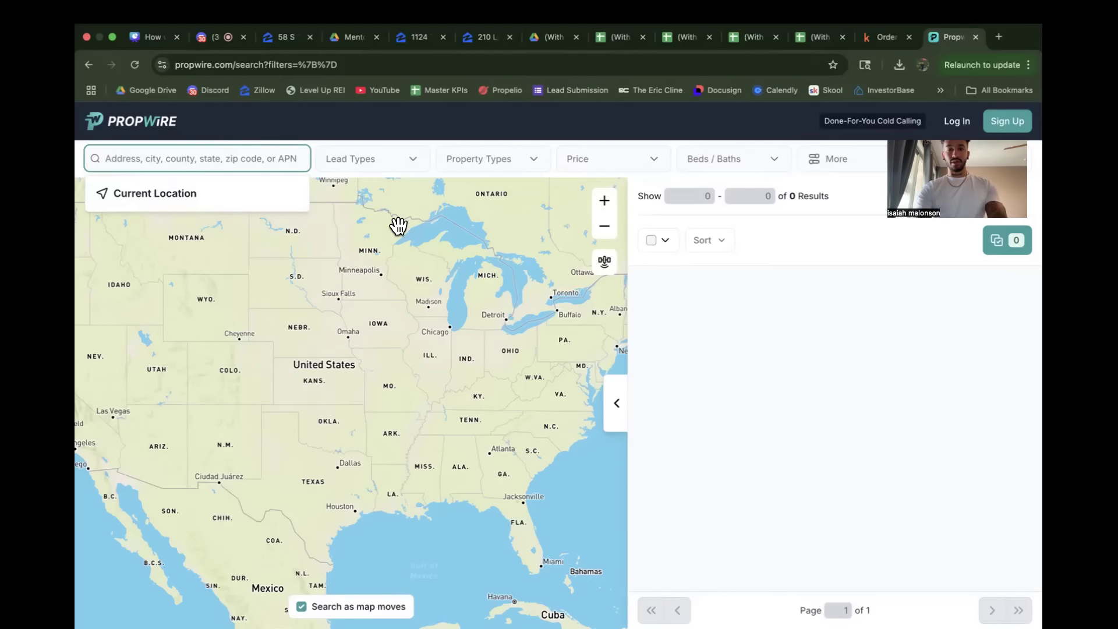
pyautogui.click(505, 465)
pyautogui.scroll(1, 503, 465)
pyautogui.scroll(5, 505, 465)
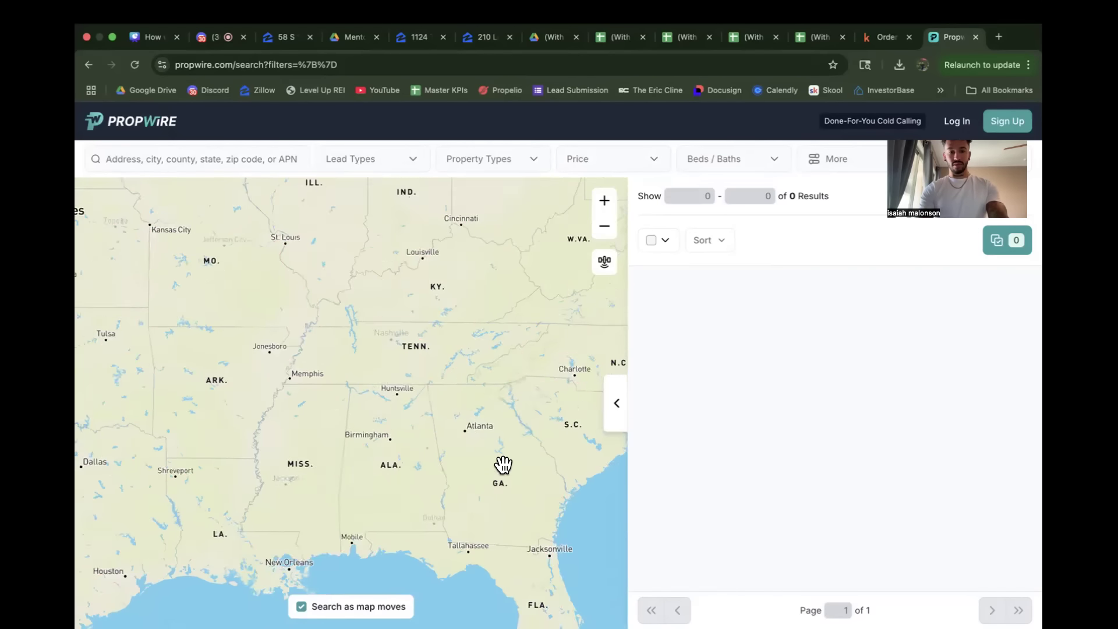
pyautogui.scroll(2, 505, 465)
pyautogui.moveTo(406, 342); pyautogui.dragTo(333, 414)
pyautogui.scroll(2, 427, 397)
pyautogui.scroll(3, 348, 405)
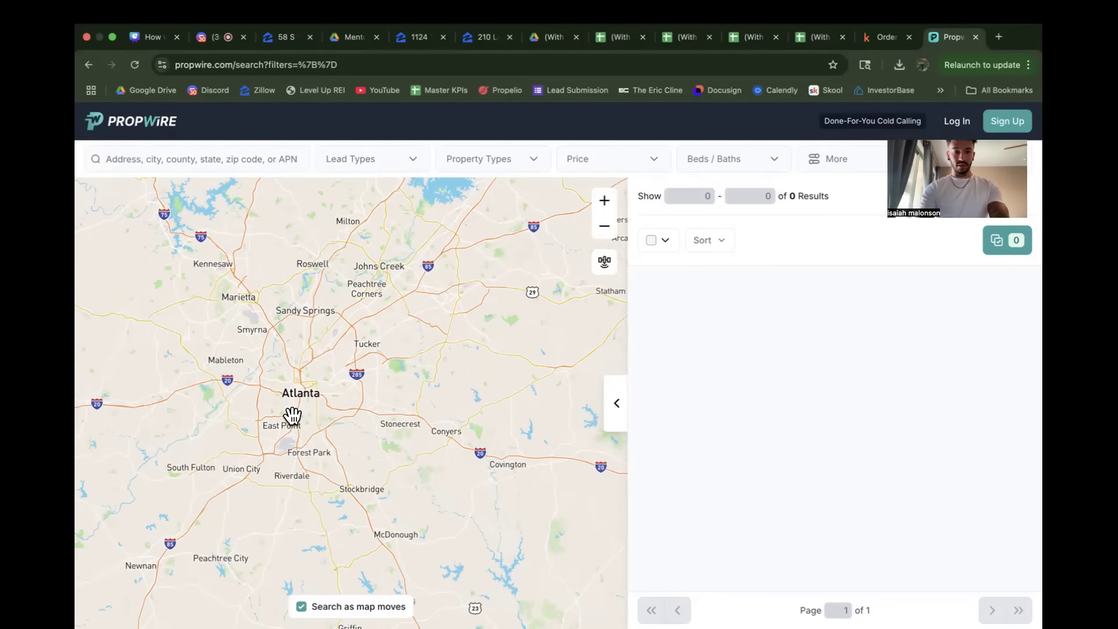
# Step: Search Propwire for Roswell and choose Roswell, GA as the search location
pyautogui.click(182, 158)
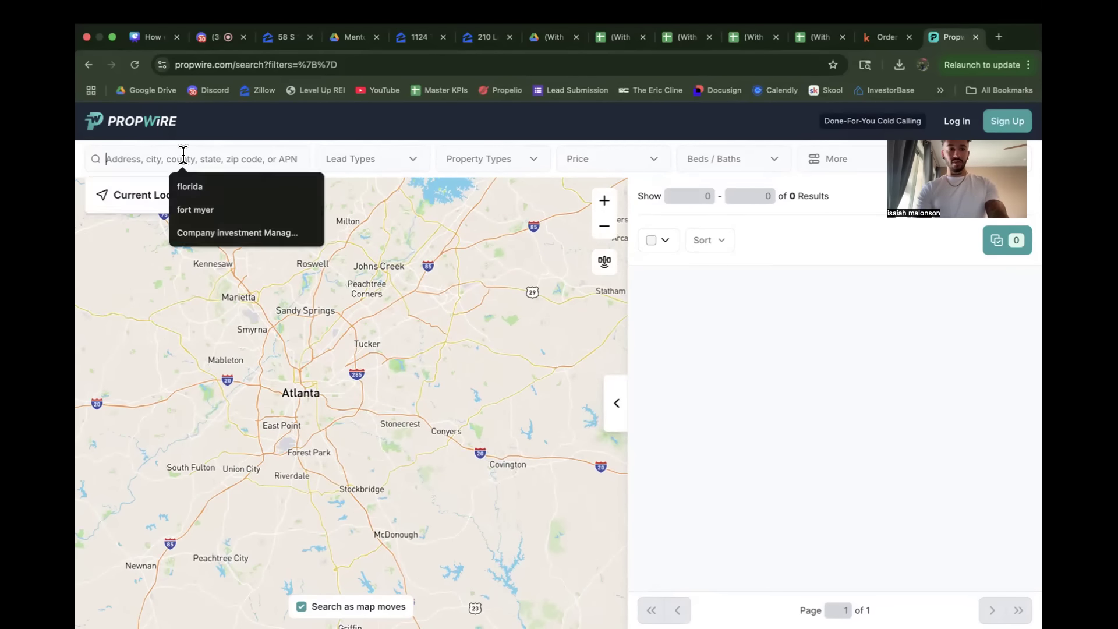
pyautogui.write('roswell')
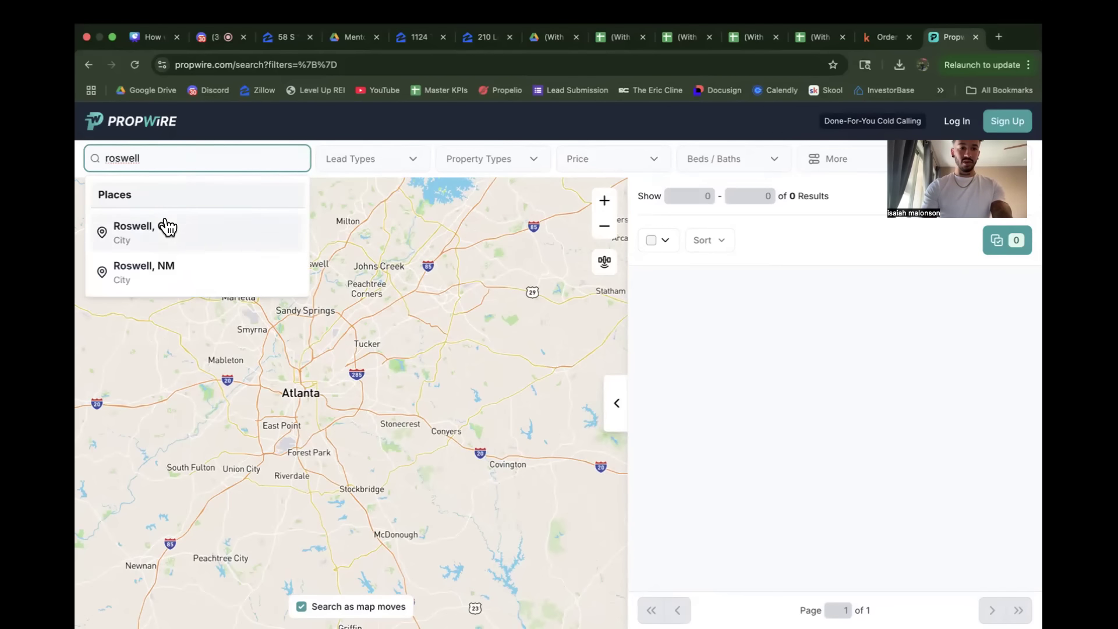
pyautogui.click(165, 222)
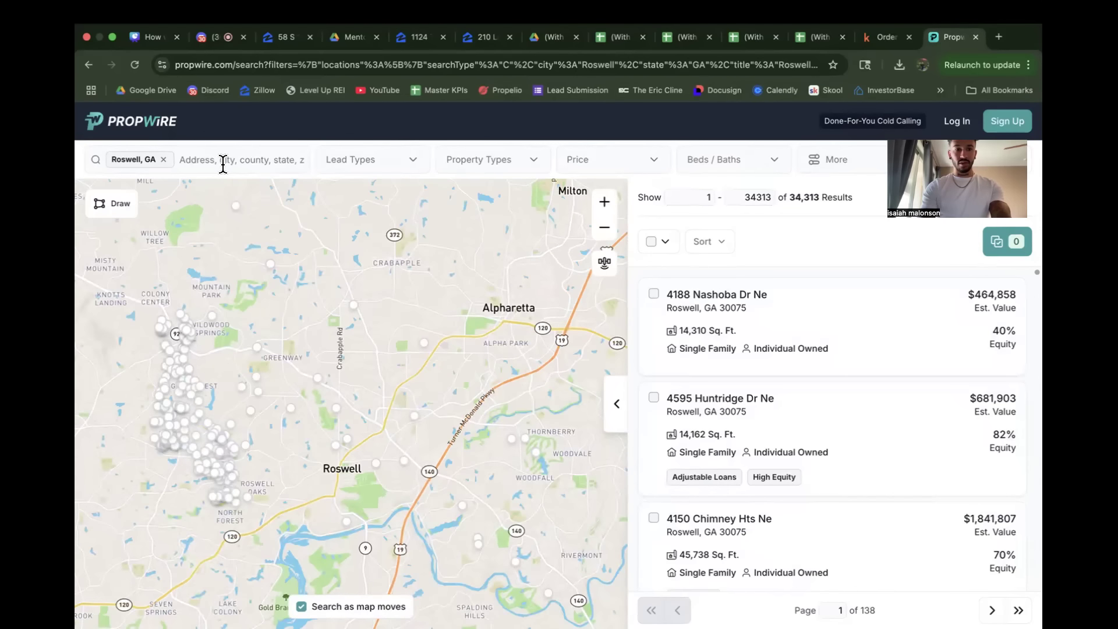
# Step: Try to add Milton, Georgia as a second search location, clear the entry, and reselect Roswell, GA
pyautogui.click(220, 157)
pyautogui.write('milton ga')
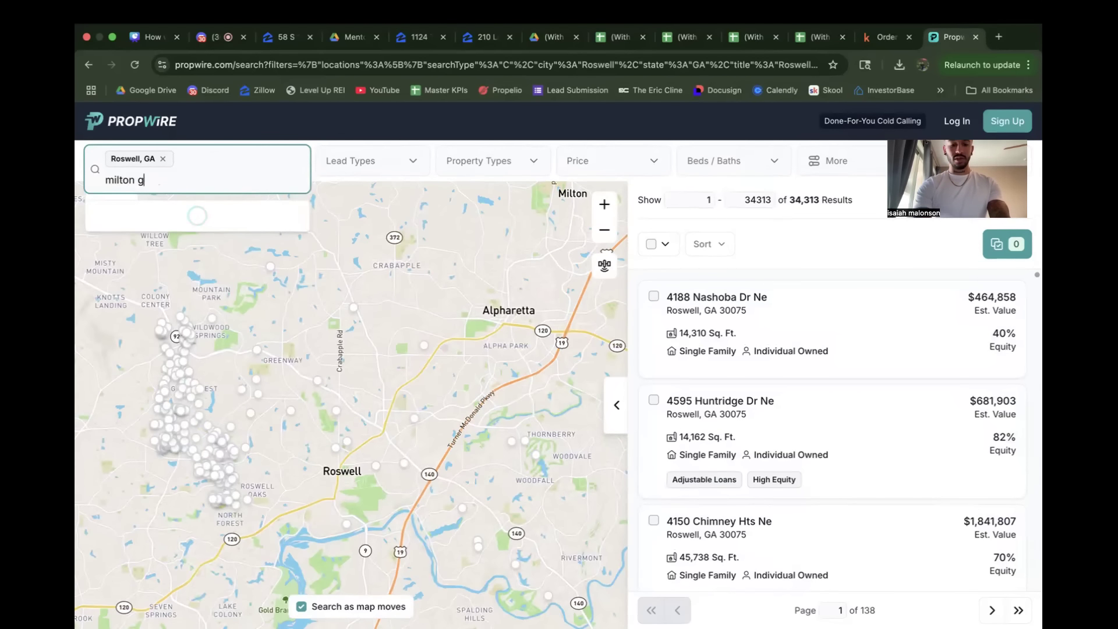
pyautogui.press('BackSpace')
pyautogui.press('BackSpace')
pyautogui.press('BackSpace')
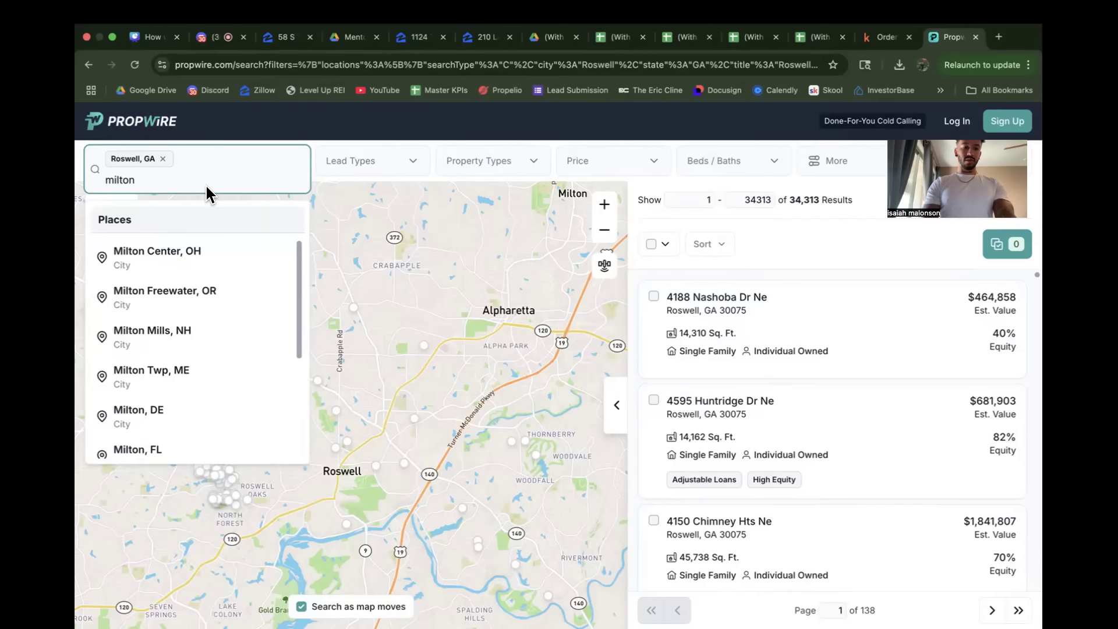
pyautogui.write('GA')
pyautogui.press('BackSpace')
pyautogui.press('BackSpace')
pyautogui.press('BackSpace')
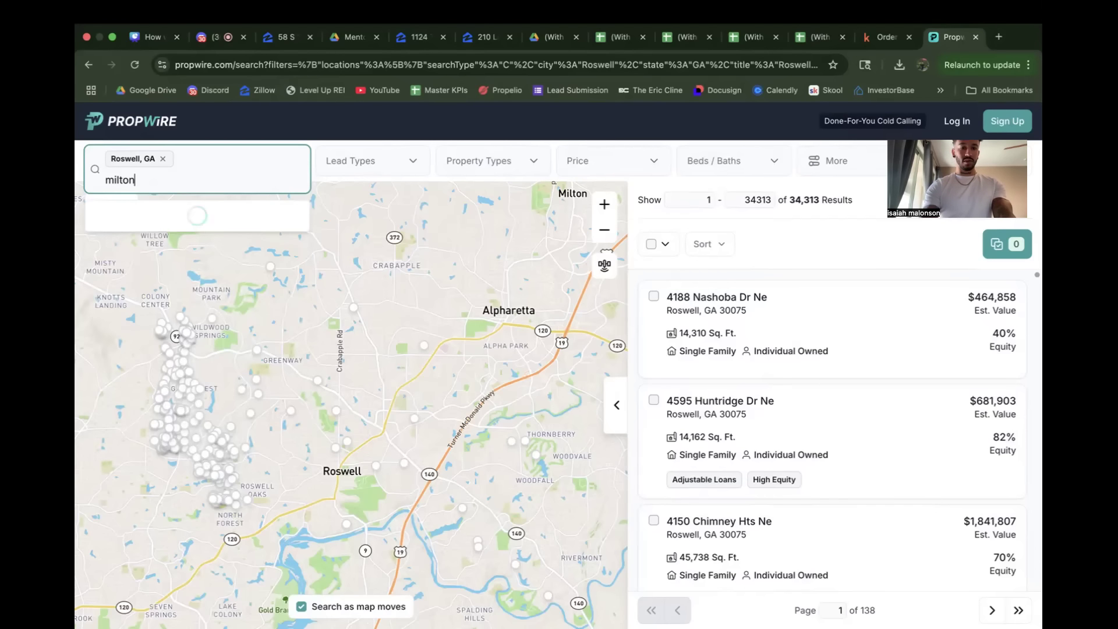
pyautogui.press('BackSpace')
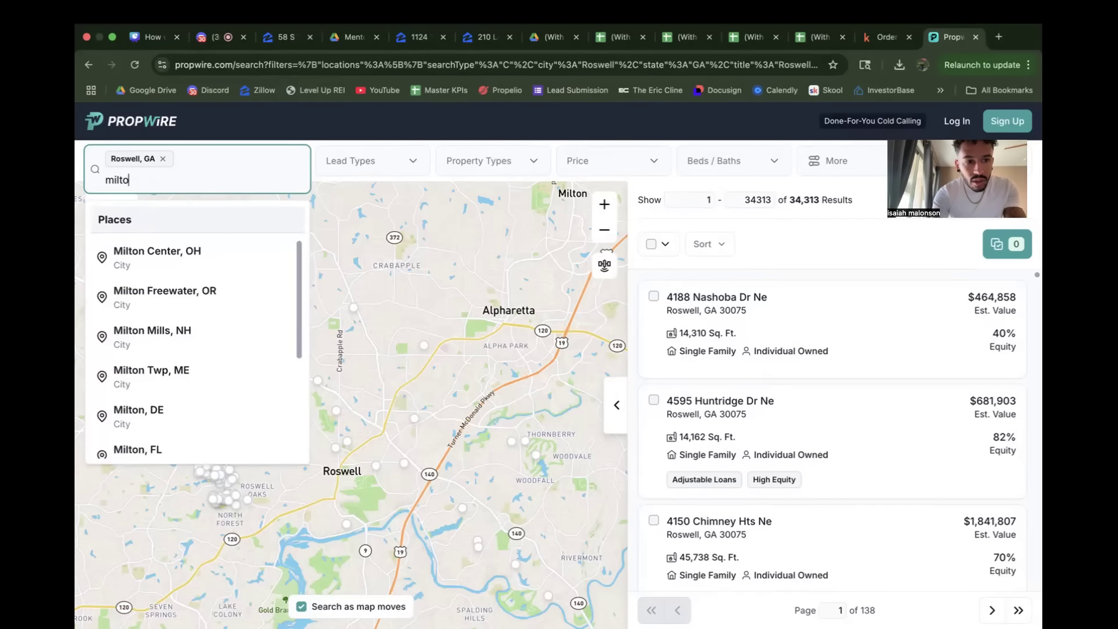
pyautogui.press('BackSpace')
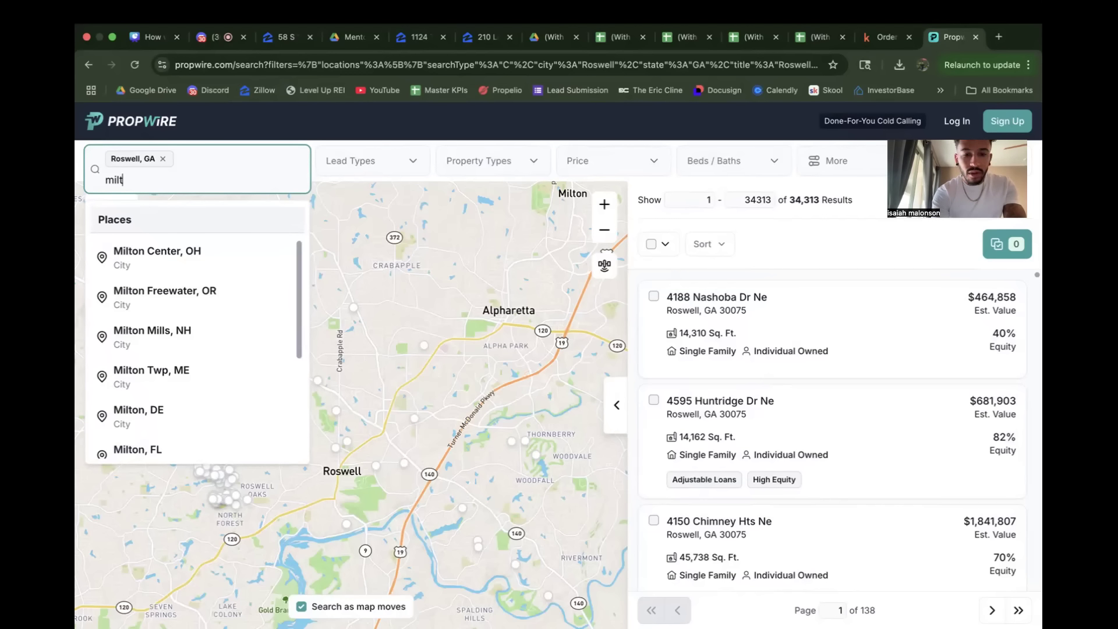
pyautogui.press('BackSpace')
pyautogui.press('BackSpace')
pyautogui.press('BackSpace')
pyautogui.press('BackSpace')
pyautogui.press('BackSpace')
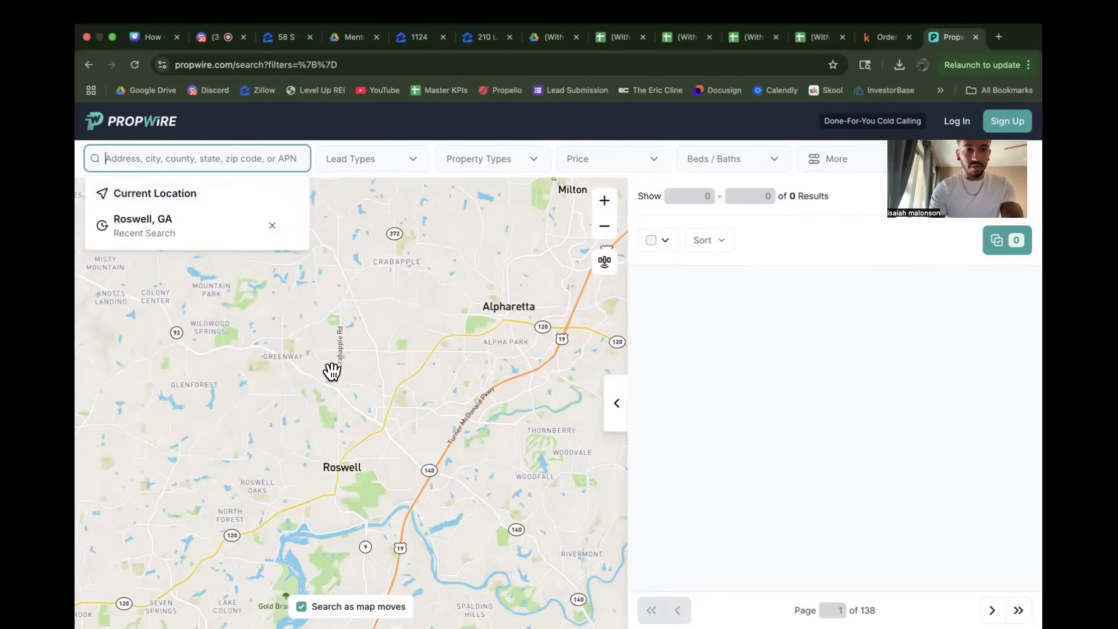
pyautogui.click(179, 233)
# Step: Search for Sandy Springs and add Sandy Springs, GA to the search locations alongside Roswell
pyautogui.moveTo(405, 463); pyautogui.dragTo(333, 434)
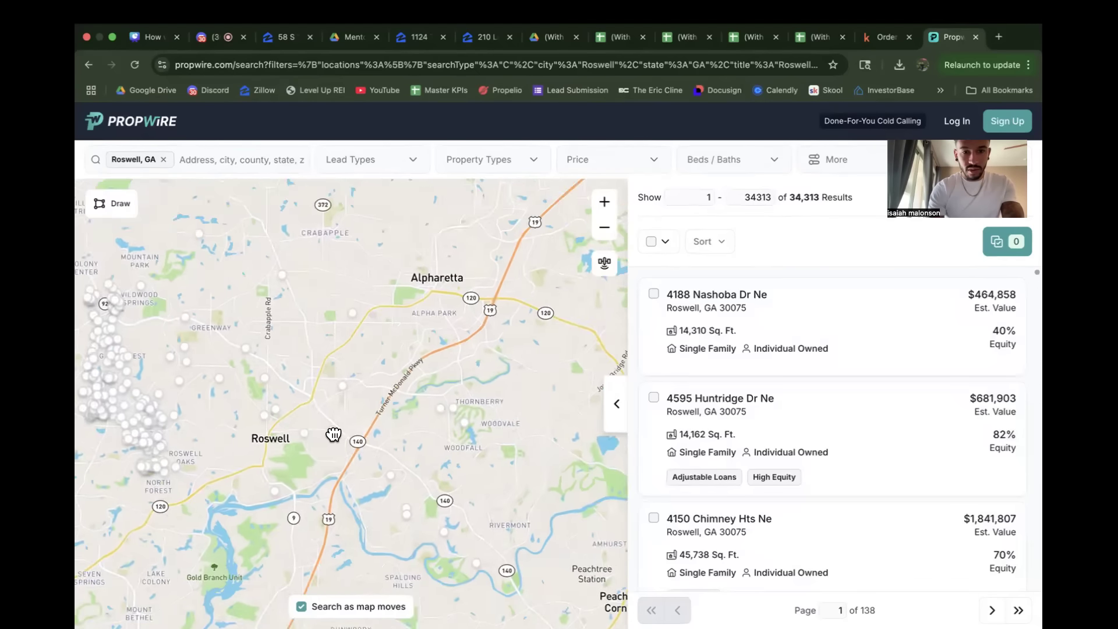
pyautogui.scroll(-1, 334, 434)
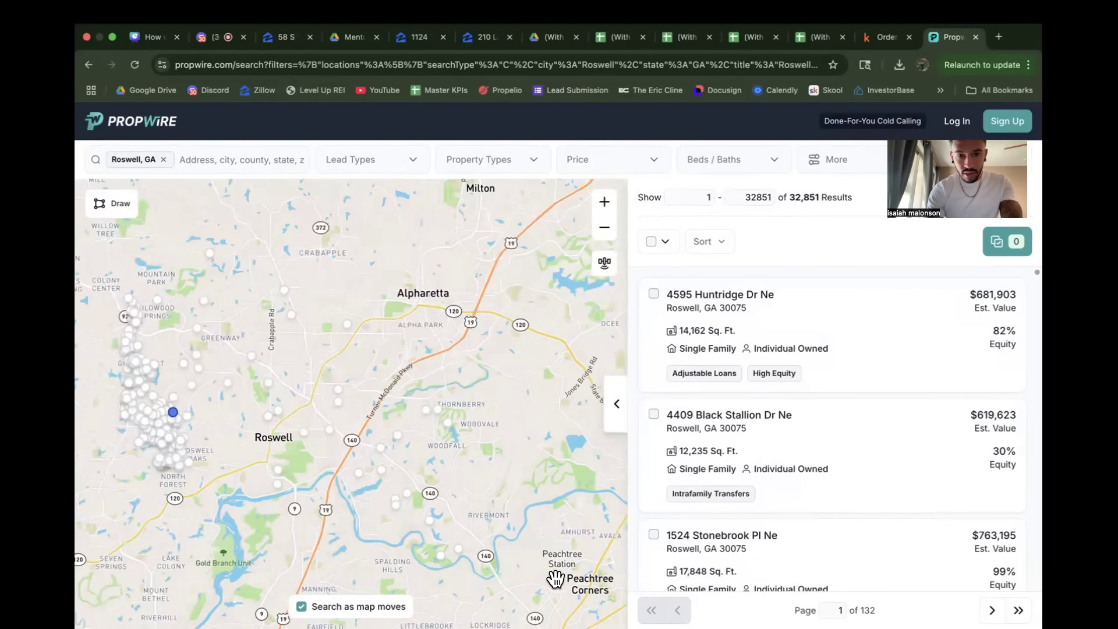
pyautogui.scroll(-2, 489, 515)
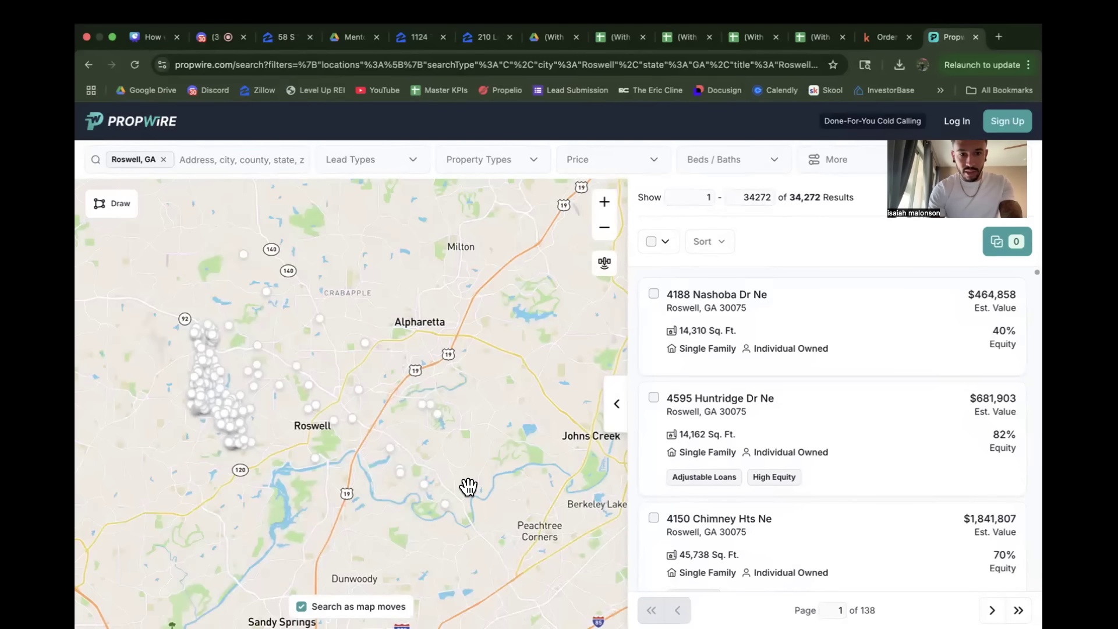
pyautogui.scroll(-2, 468, 486)
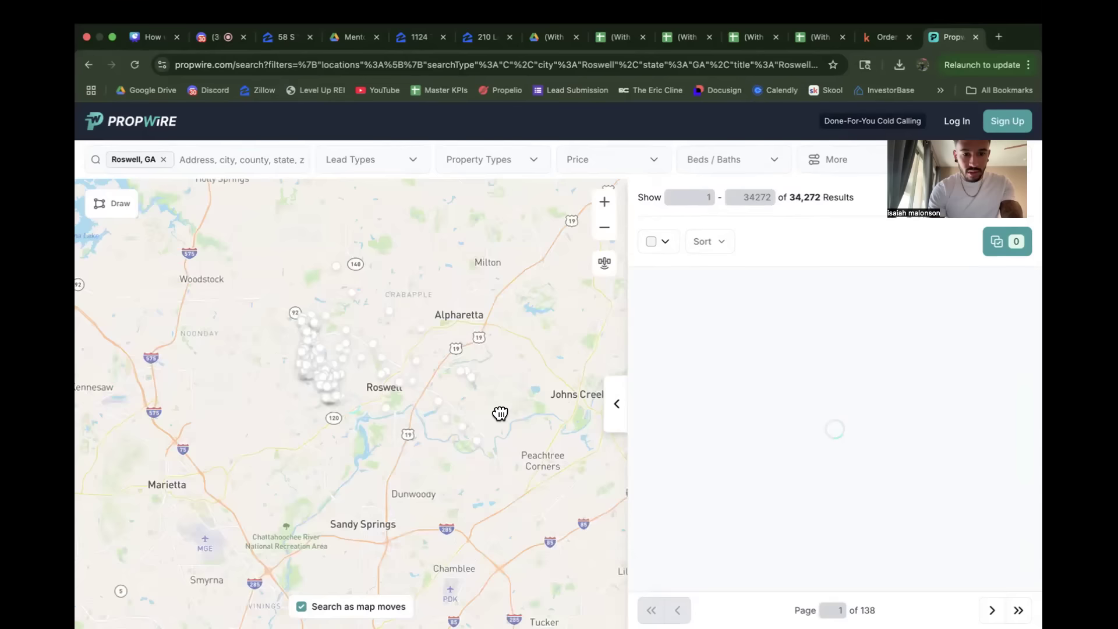
pyautogui.click(217, 155)
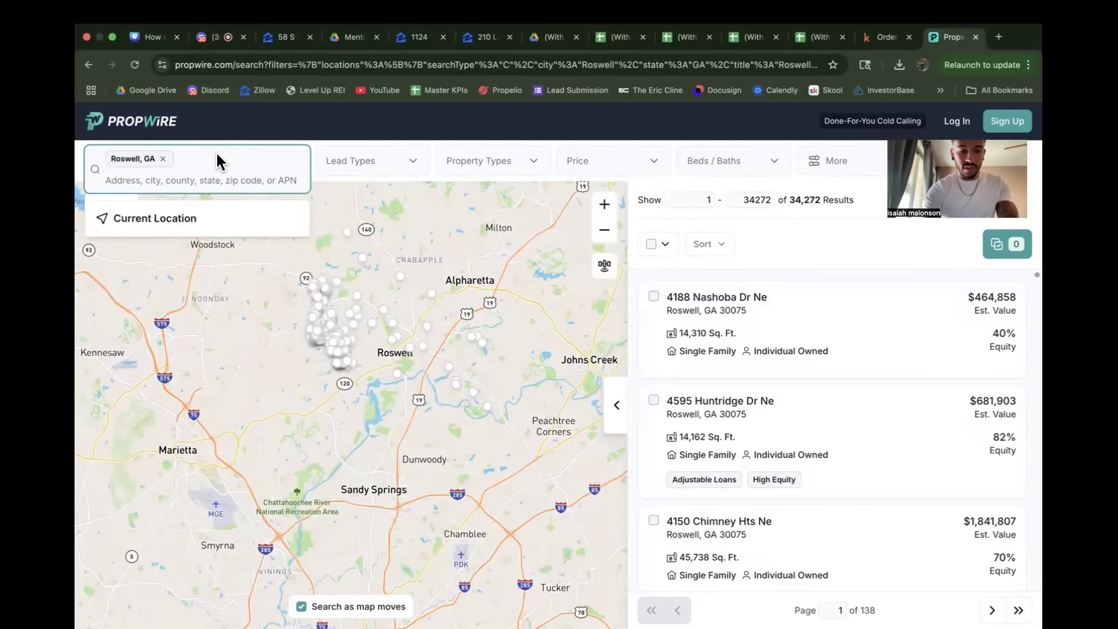
pyautogui.write('sandy springs')
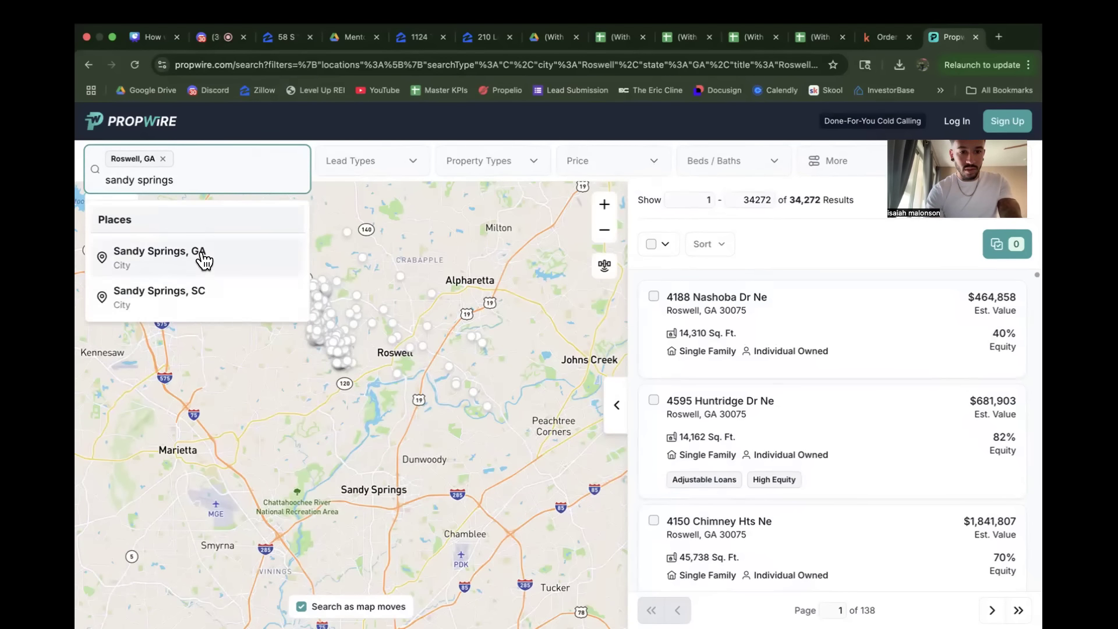
pyautogui.click(203, 259)
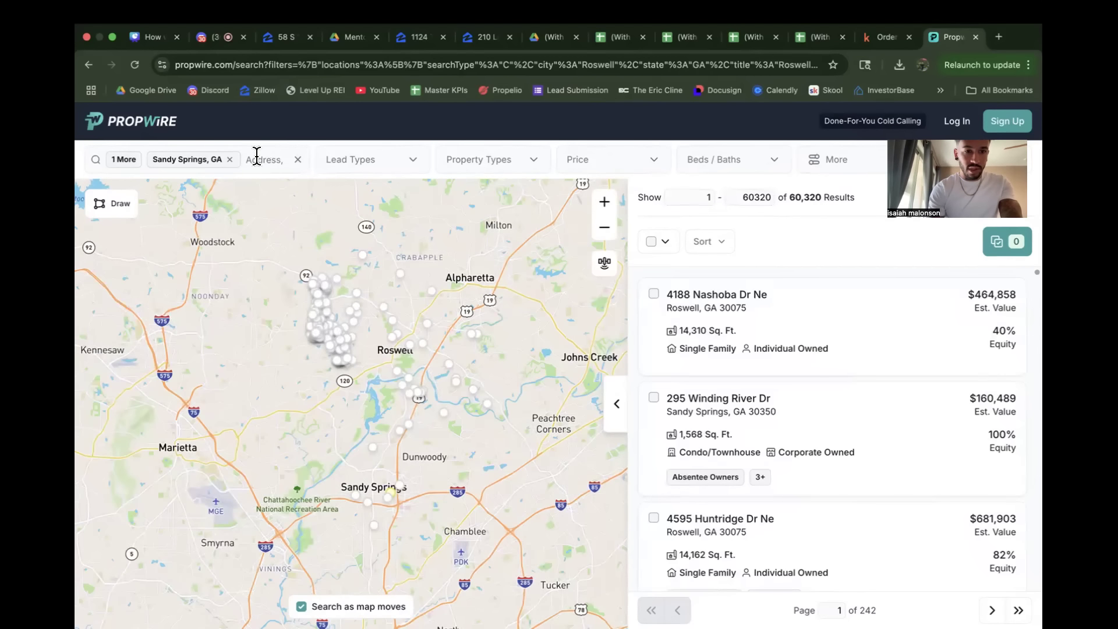
# Step: Search for Marietta and add Marietta, GA as another search location
pyautogui.click(256, 157)
pyautogui.write('marietta ga')
pyautogui.press('BackSpace')
pyautogui.press('BackSpace')
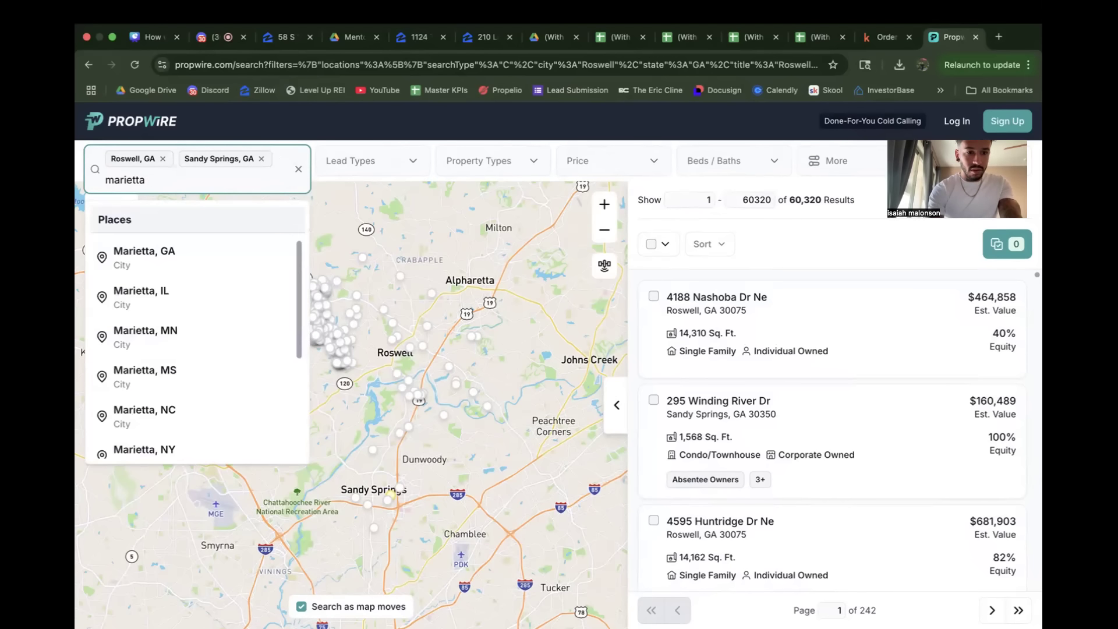
pyautogui.click(207, 252)
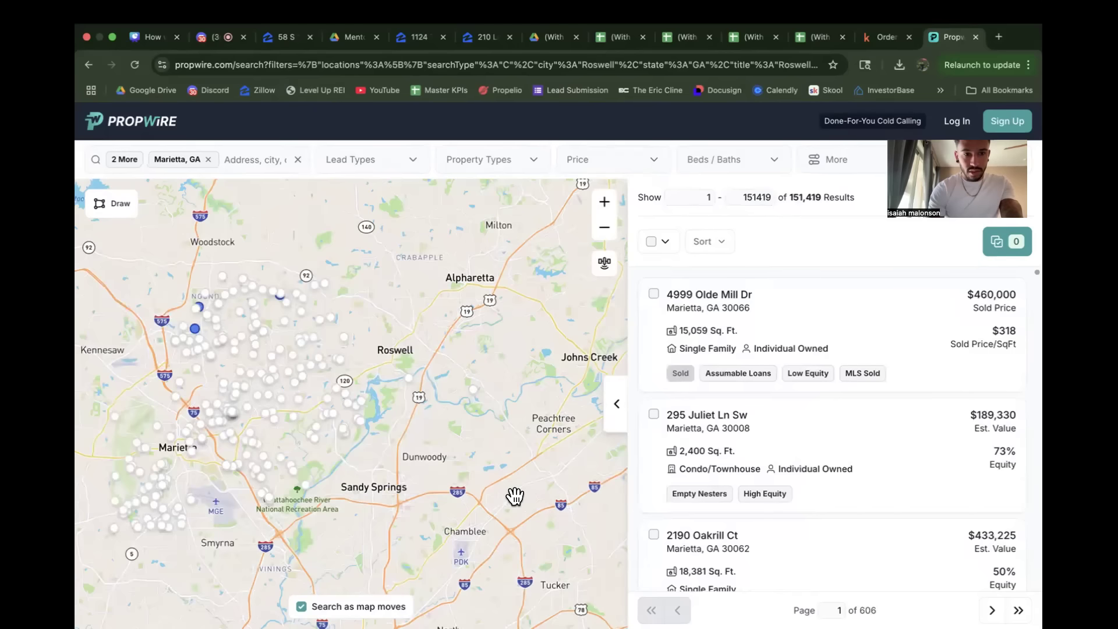
# Step: Search for Decatur and add the Georgia county match to the search locations
pyautogui.moveTo(513, 498); pyautogui.dragTo(429, 375)
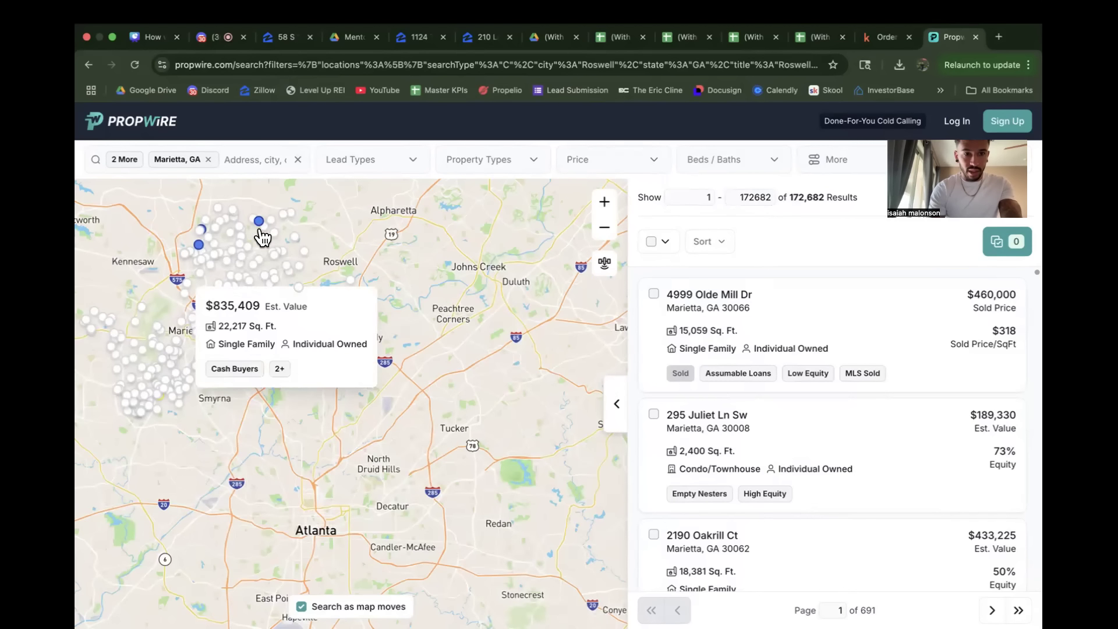
pyautogui.click(242, 160)
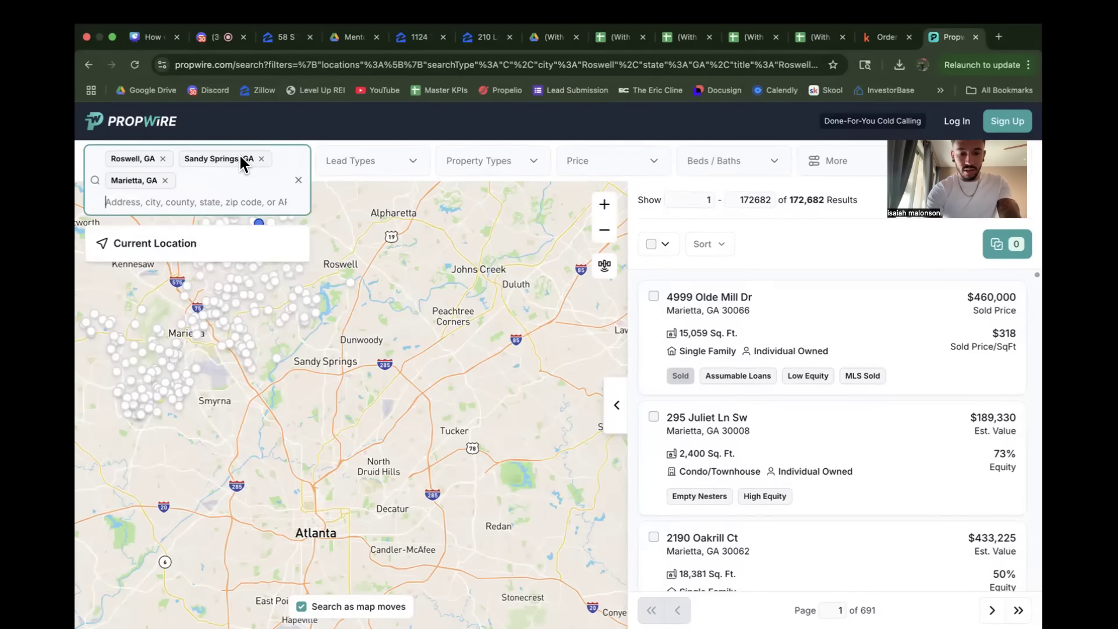
pyautogui.write('decat')
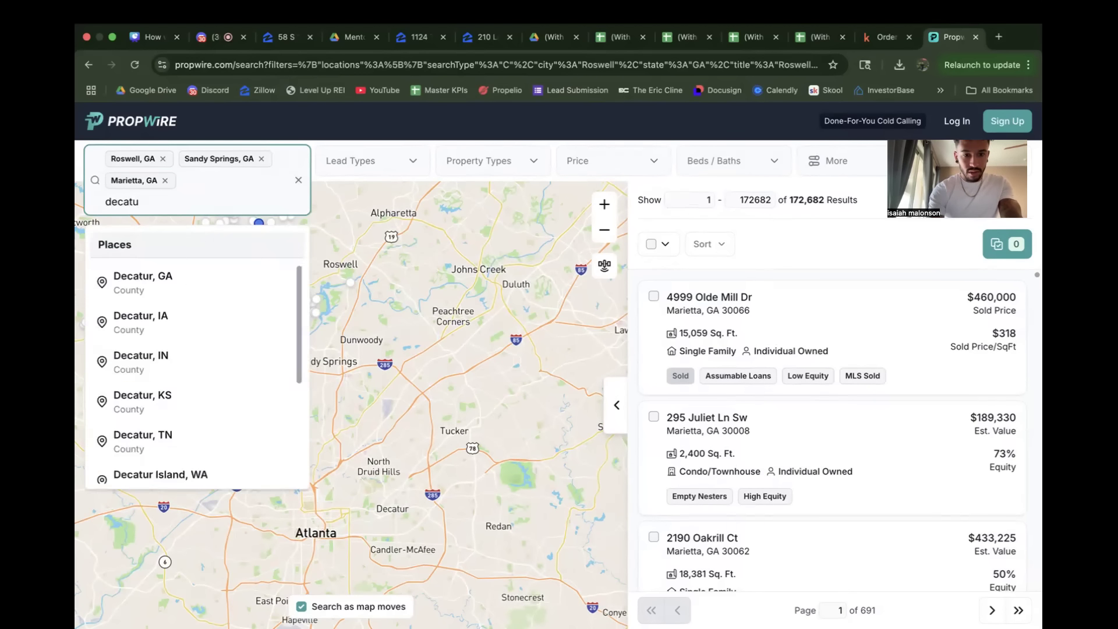
pyautogui.write('u')
pyautogui.click(184, 280)
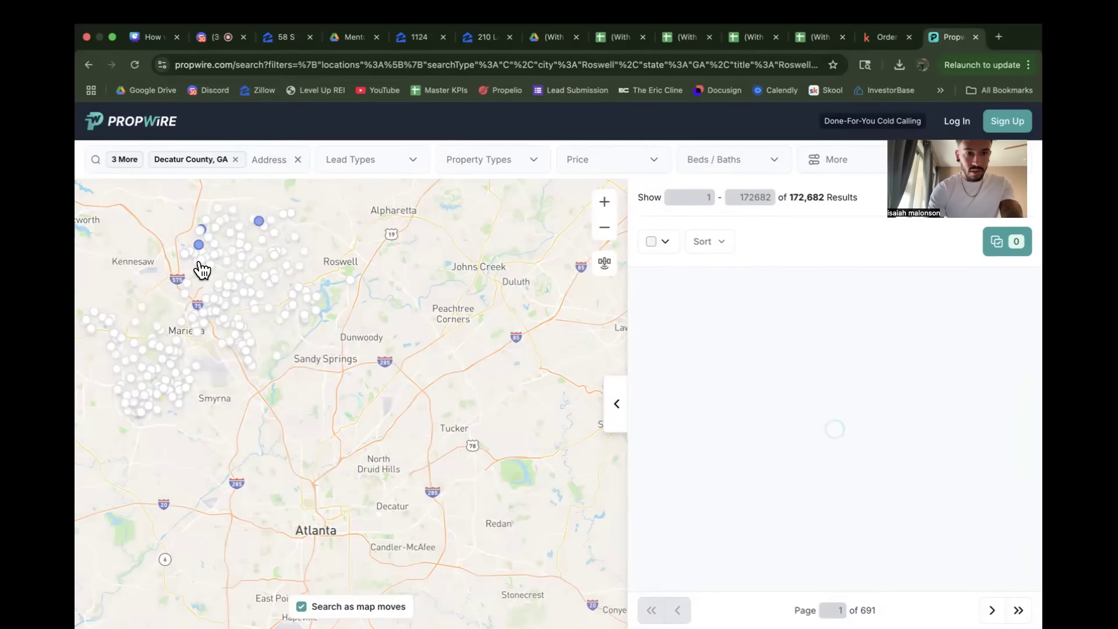
# Step: Search for Dallas and add Dallas, GA as the fifth search location
pyautogui.click(269, 159)
pyautogui.write('dallas g')
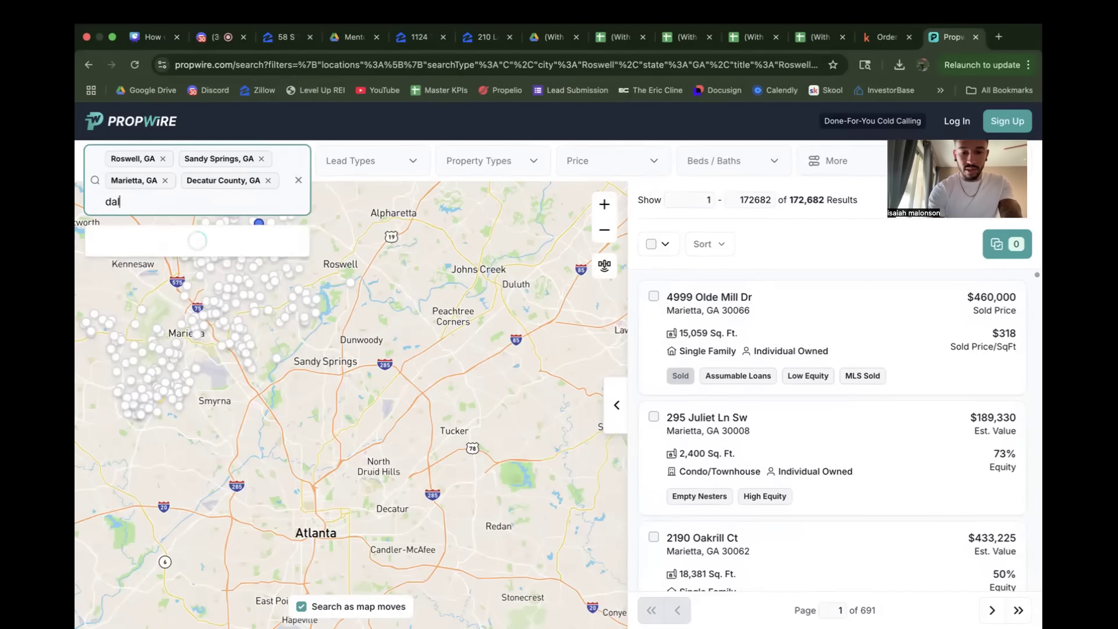
pyautogui.press('BackSpace')
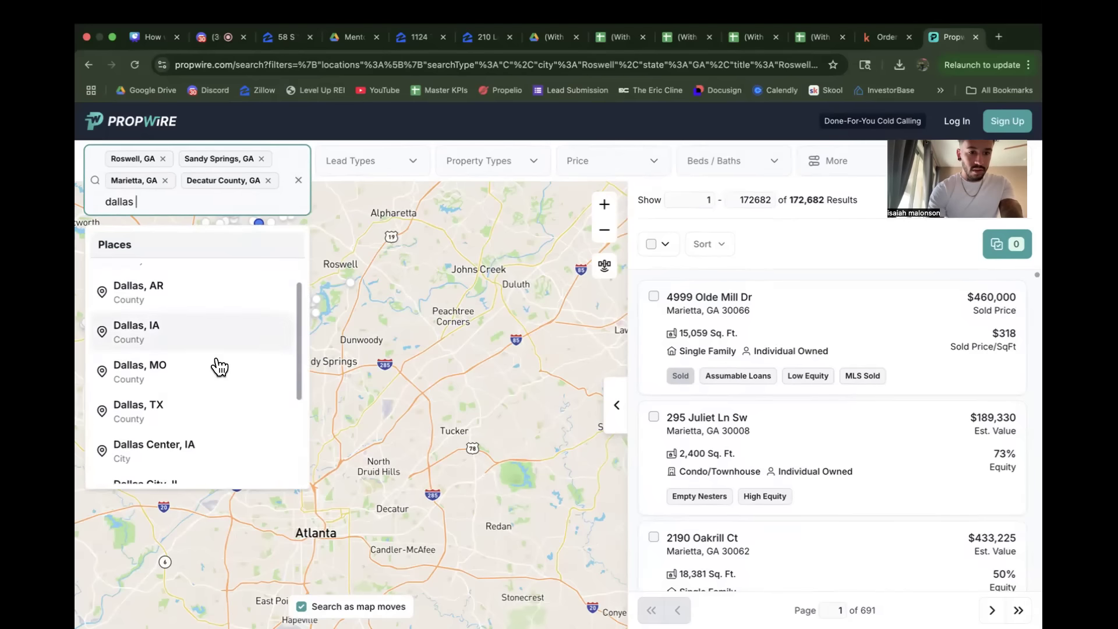
pyautogui.scroll(-3, 216, 365)
pyautogui.click(155, 429)
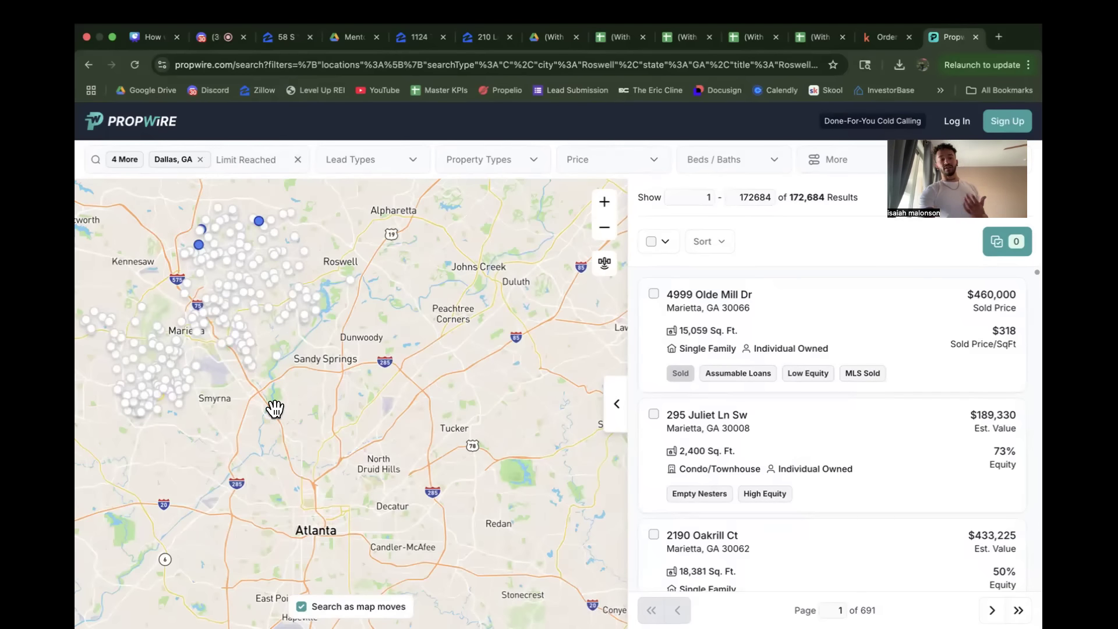
# Step: Review the Irving code violation sheet alongside the Propwire results for the selected Georgia locations, and return to Propwire
pyautogui.moveTo(287, 437)
pyautogui.mouseDown()
pyautogui.moveTo(390, 450)
pyautogui.moveTo(340, 495)
pyautogui.mouseUp()
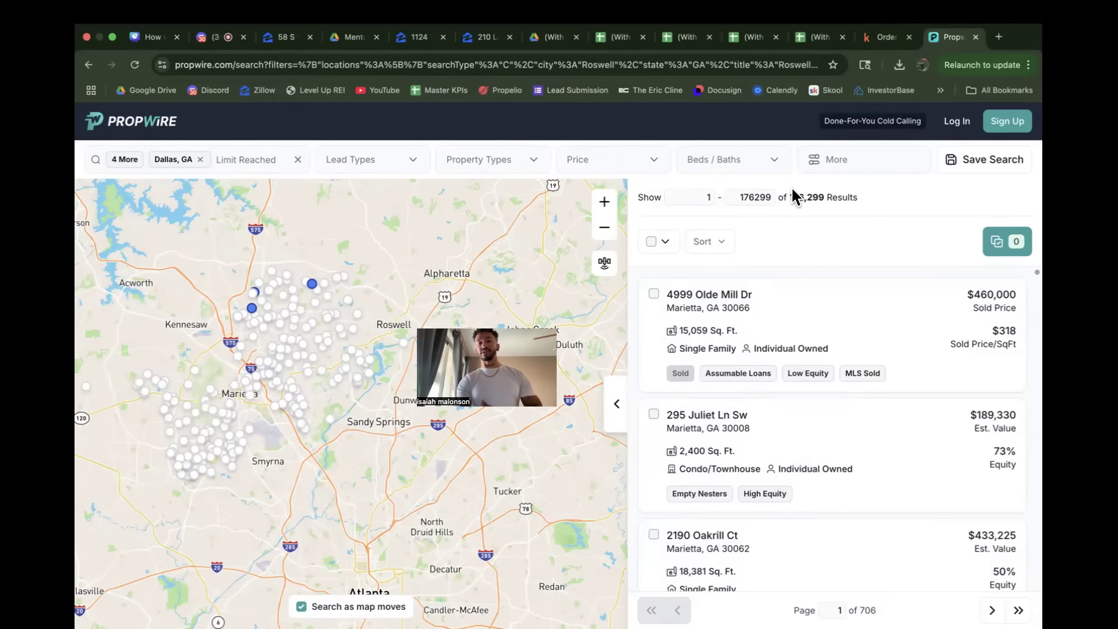
pyautogui.click(623, 42)
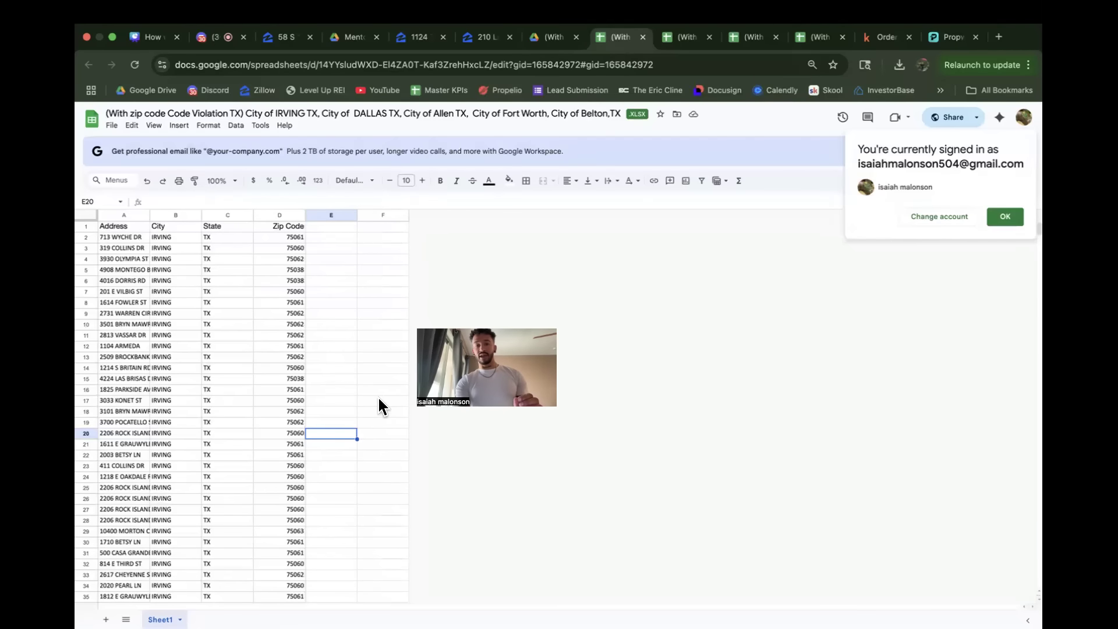
pyautogui.click(940, 40)
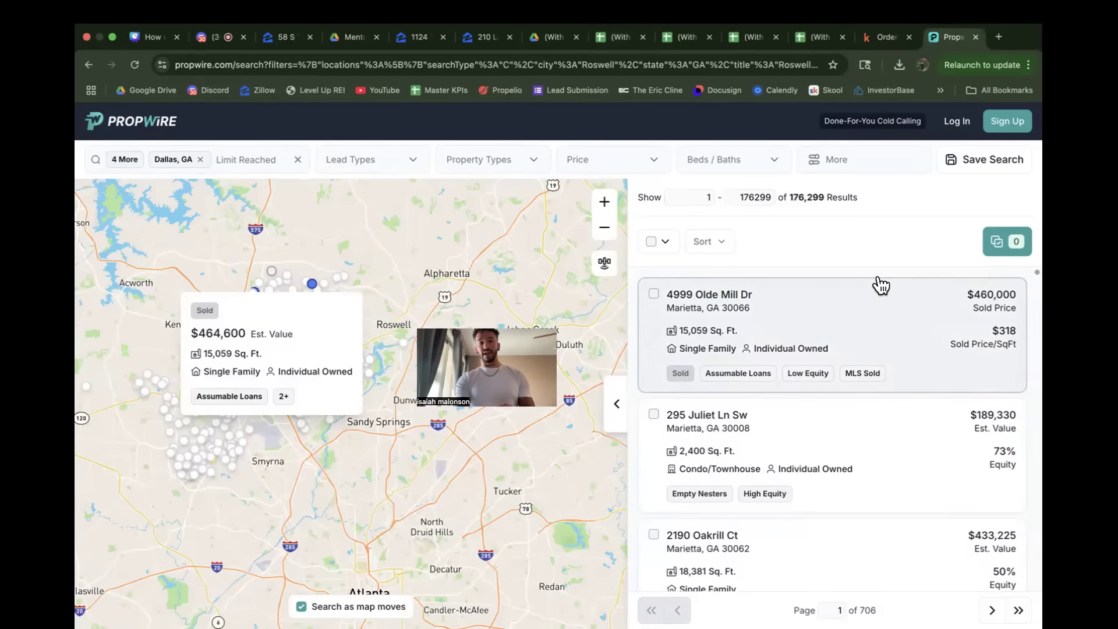
pyautogui.click(616, 41)
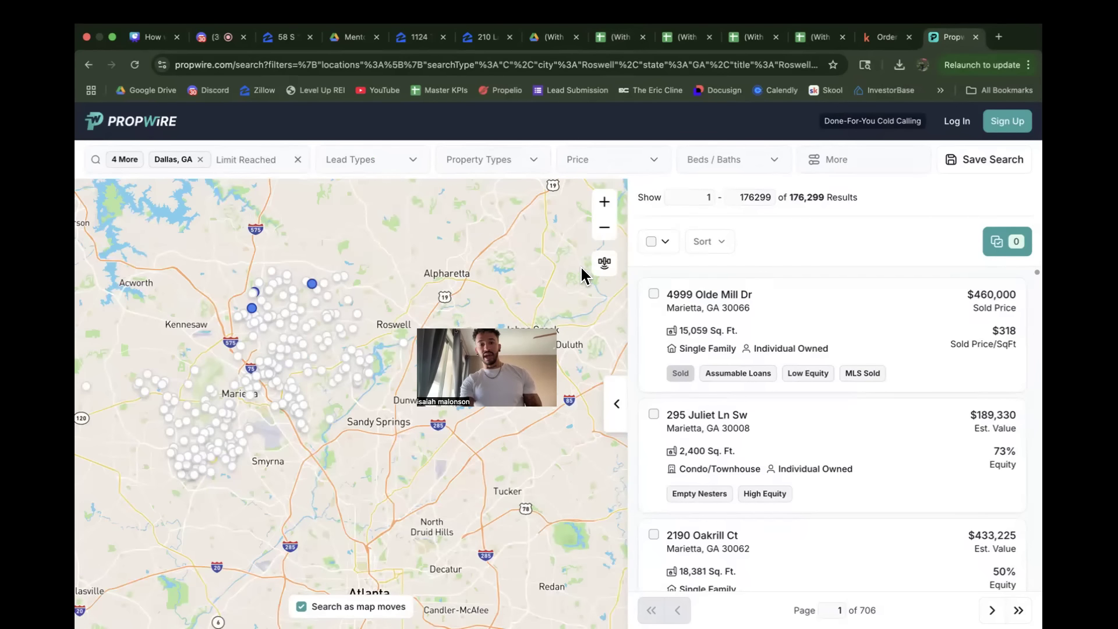
pyautogui.click(616, 36)
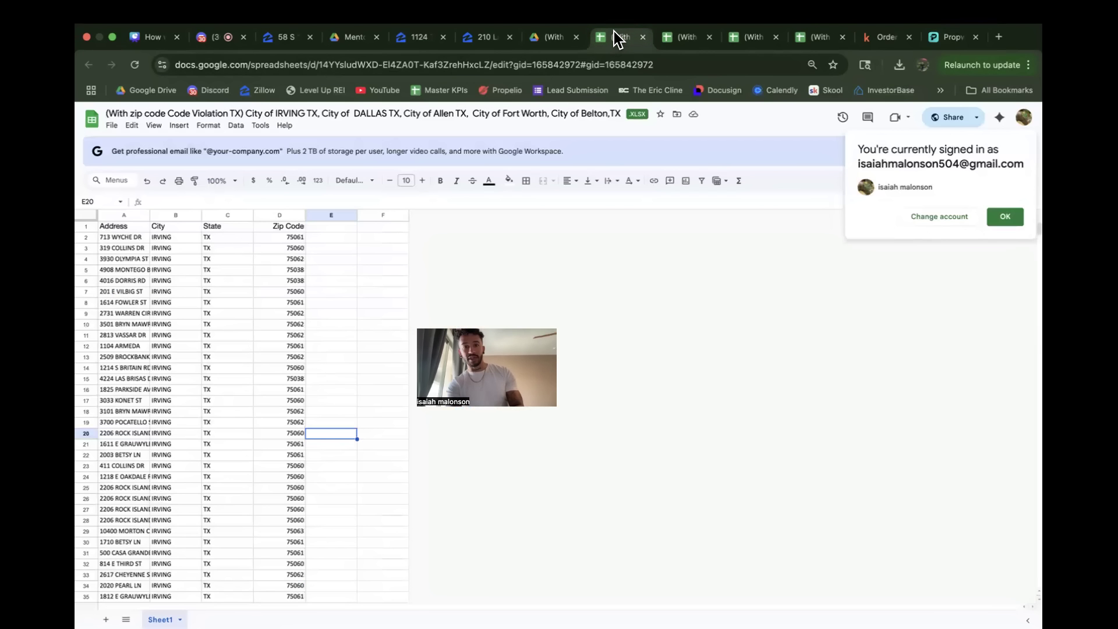
pyautogui.click(939, 37)
# Step: Look over the available lead types and restrict the property type filter to Single-Family Homes
pyautogui.click(380, 165)
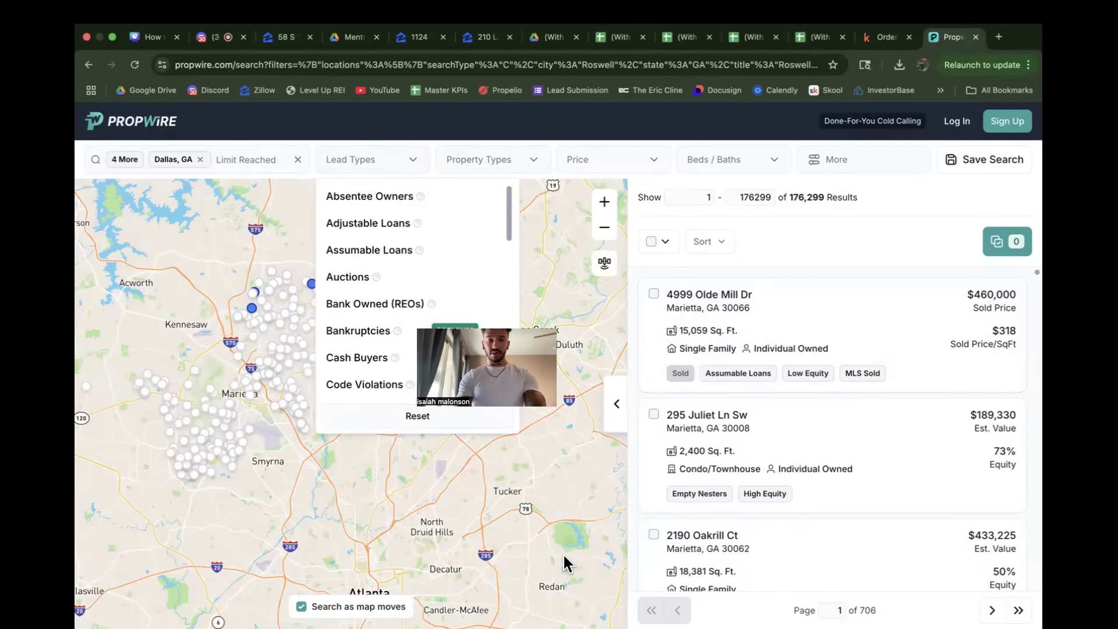
pyautogui.click(525, 156)
pyautogui.click(524, 156)
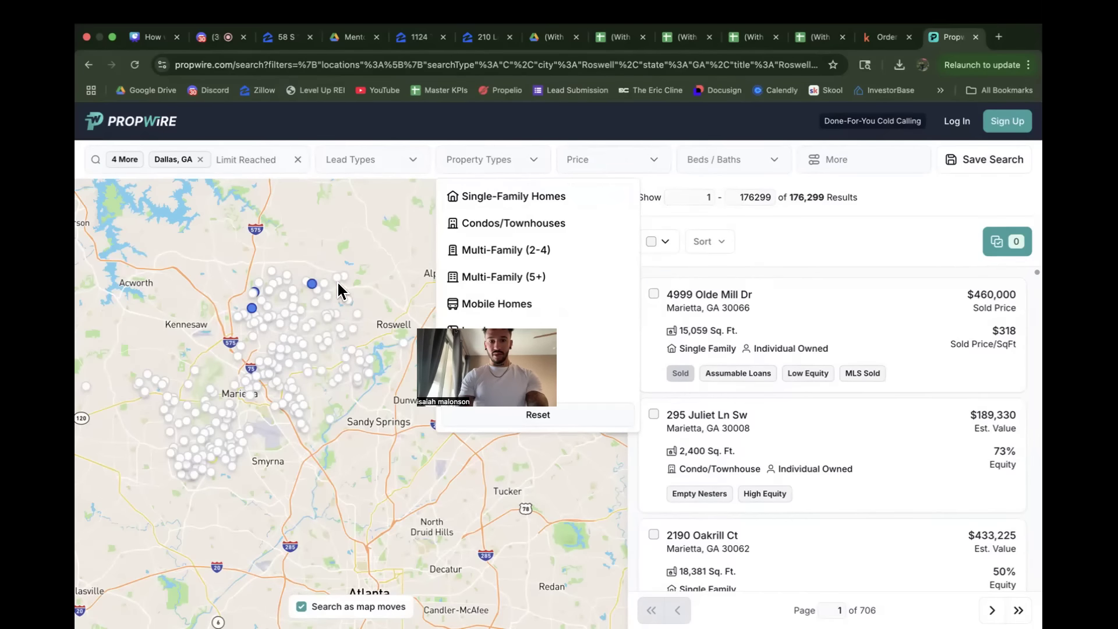
pyautogui.click(527, 198)
pyautogui.click(526, 159)
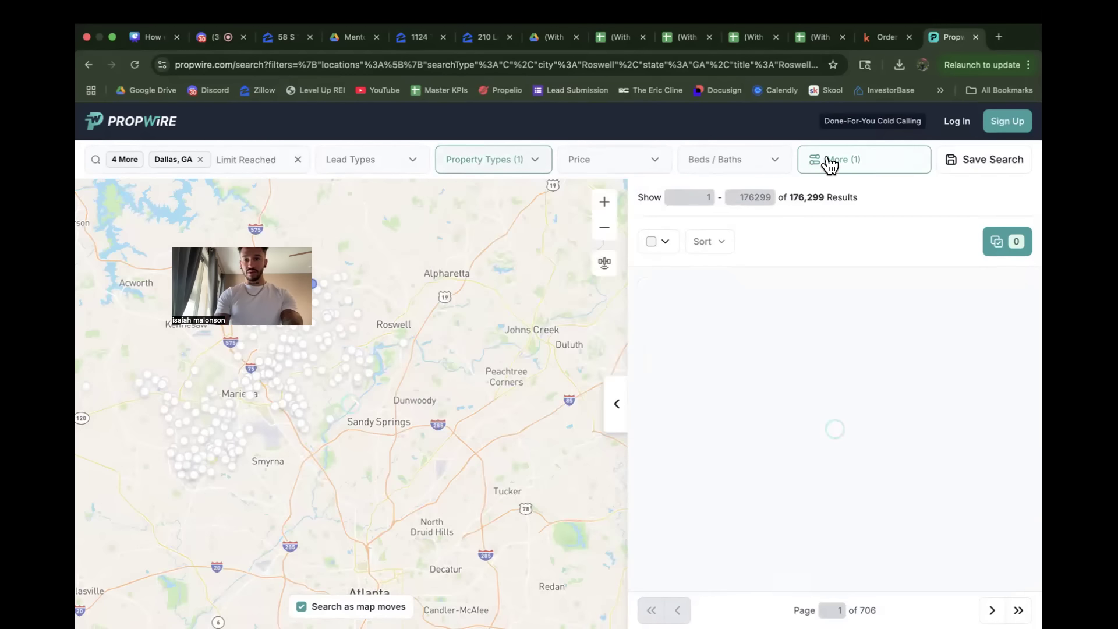
# Step: In the additional owner filters, choose Individual as the owner type and set the minimum years of ownership to 5
pyautogui.click(876, 170)
pyautogui.click(426, 194)
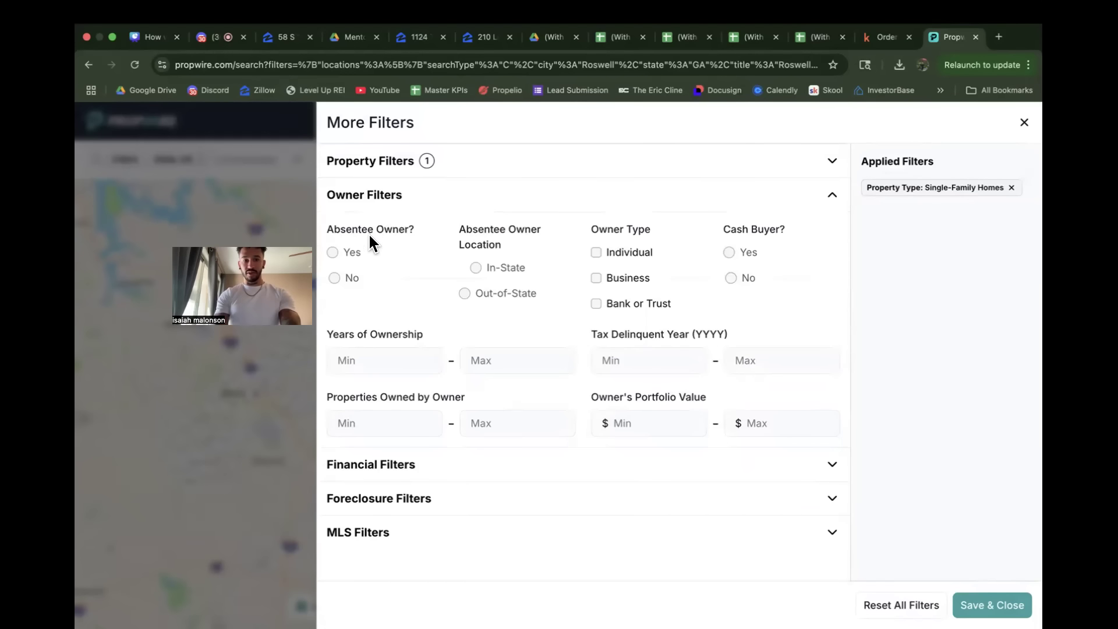
pyautogui.click(595, 253)
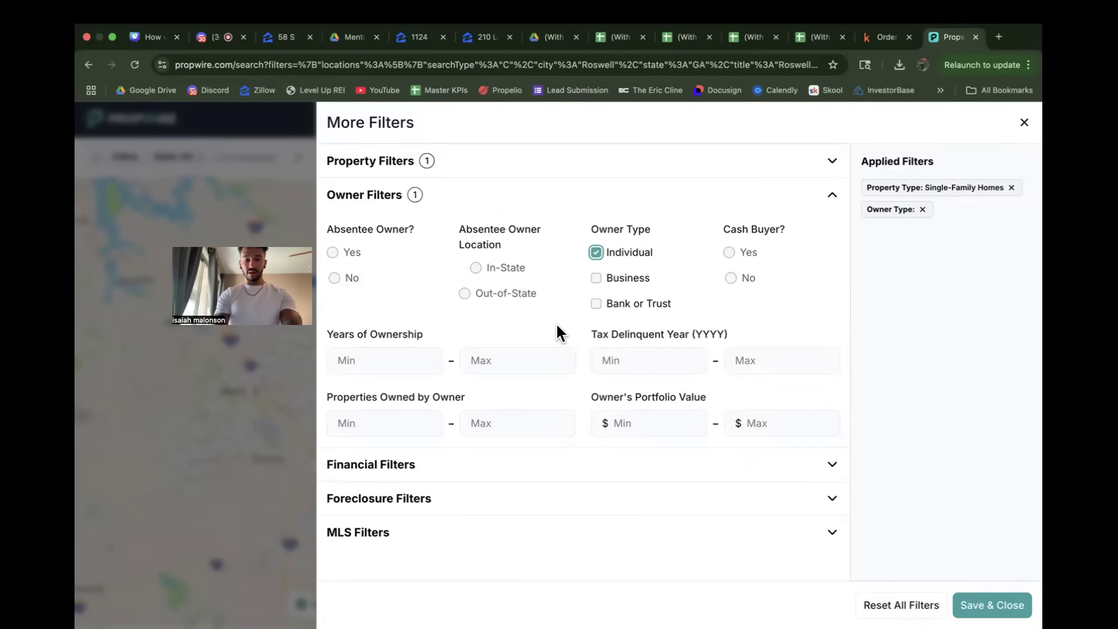
pyautogui.click(379, 360)
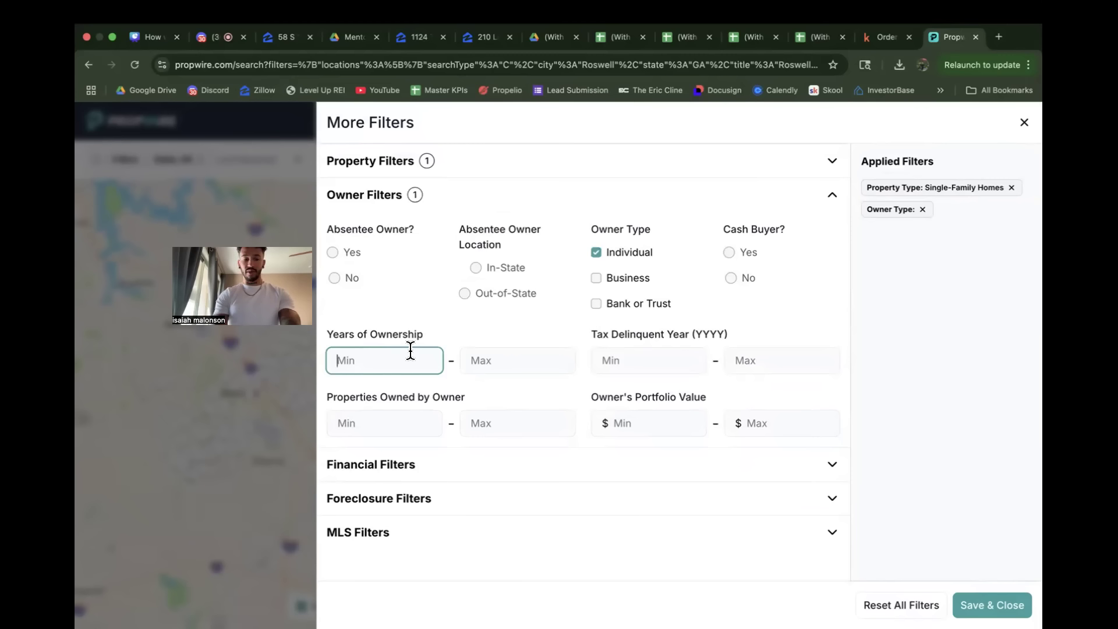
pyautogui.write('5')
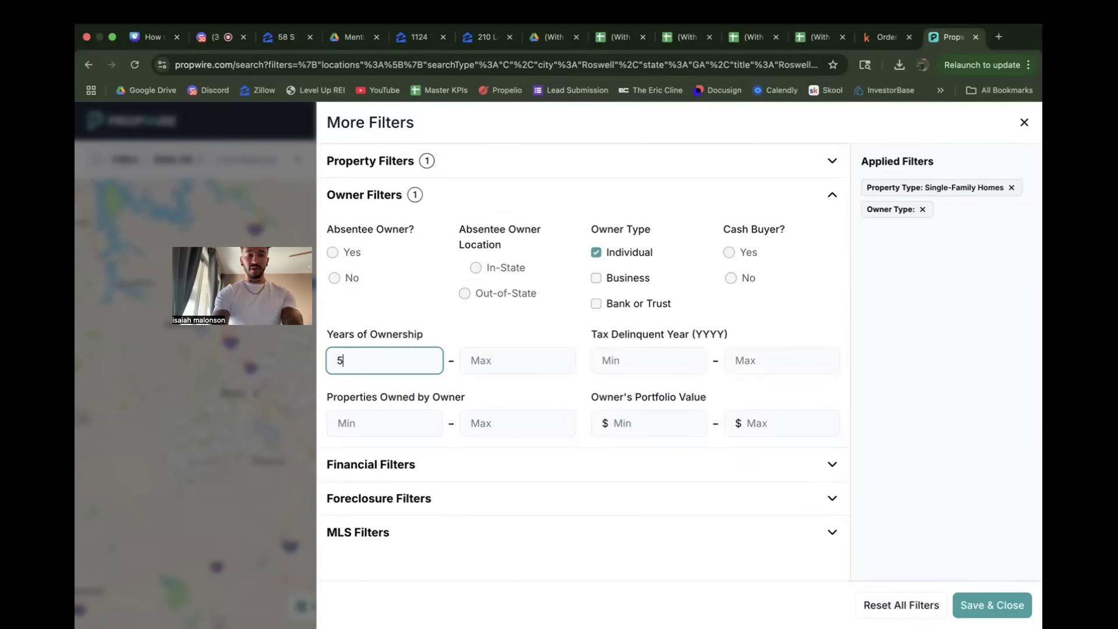
pyautogui.click(470, 330)
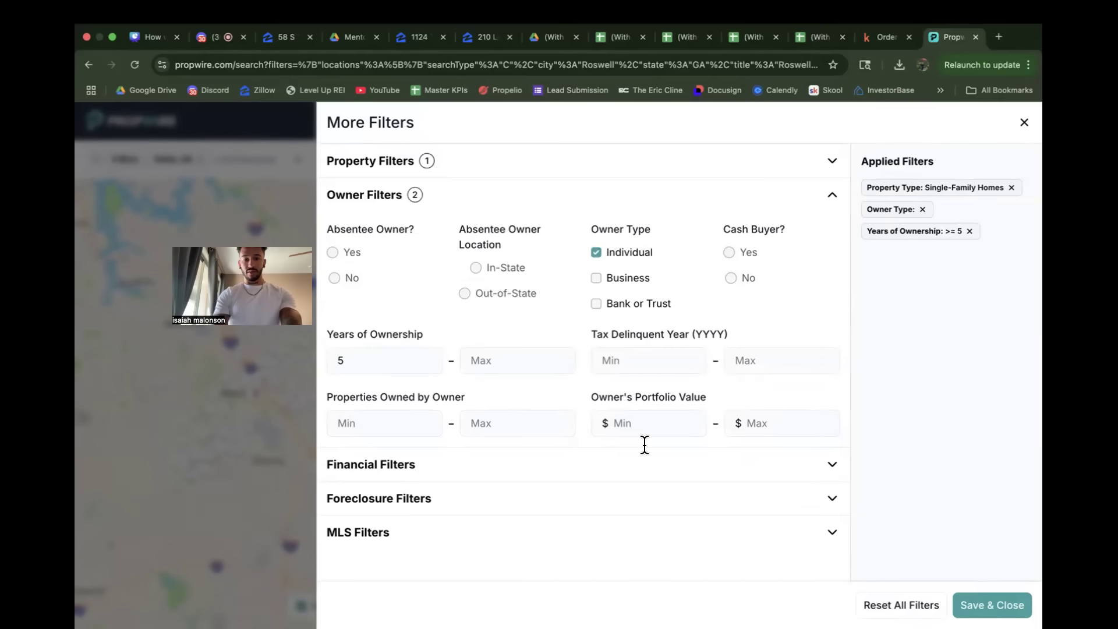
# Step: Apply the owner filters to the search and recheck the list of applied filters
pyautogui.click(992, 605)
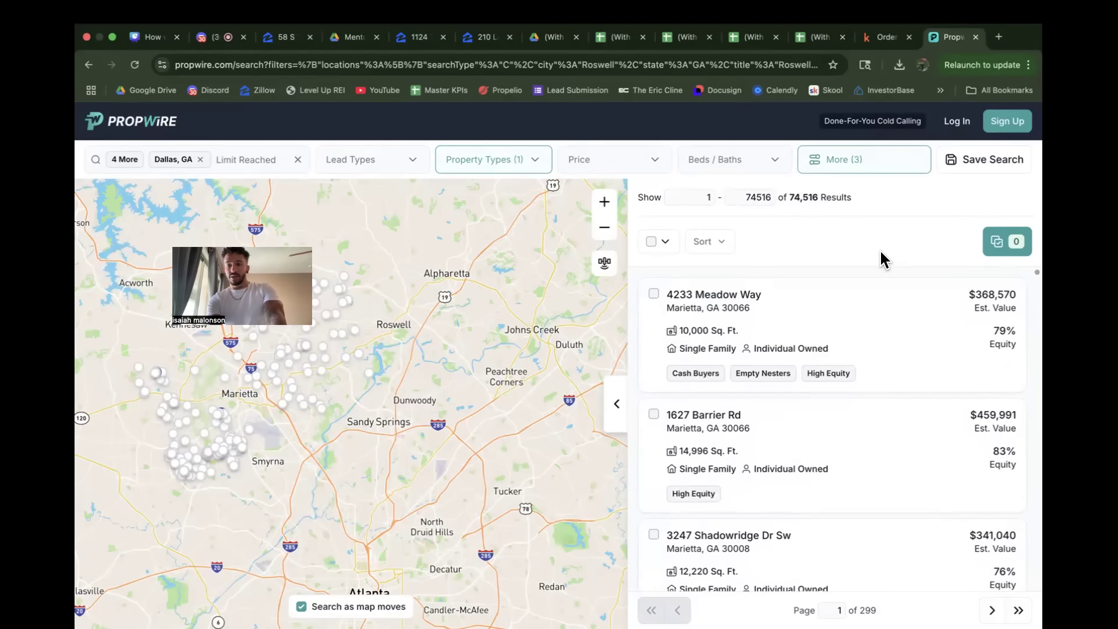
pyautogui.click(866, 163)
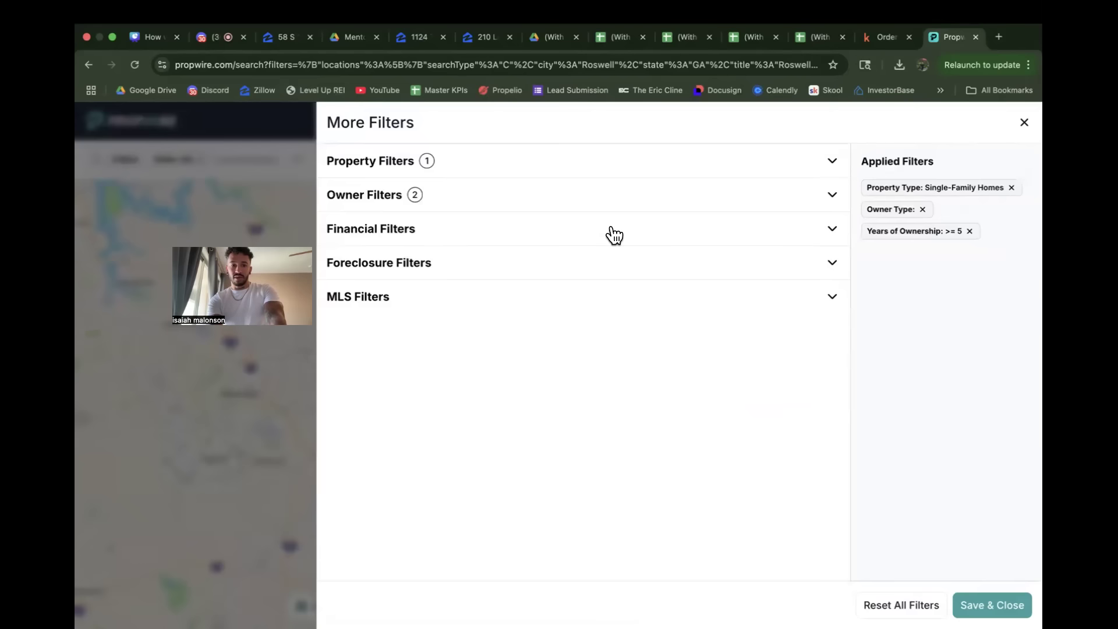
pyautogui.click(1023, 125)
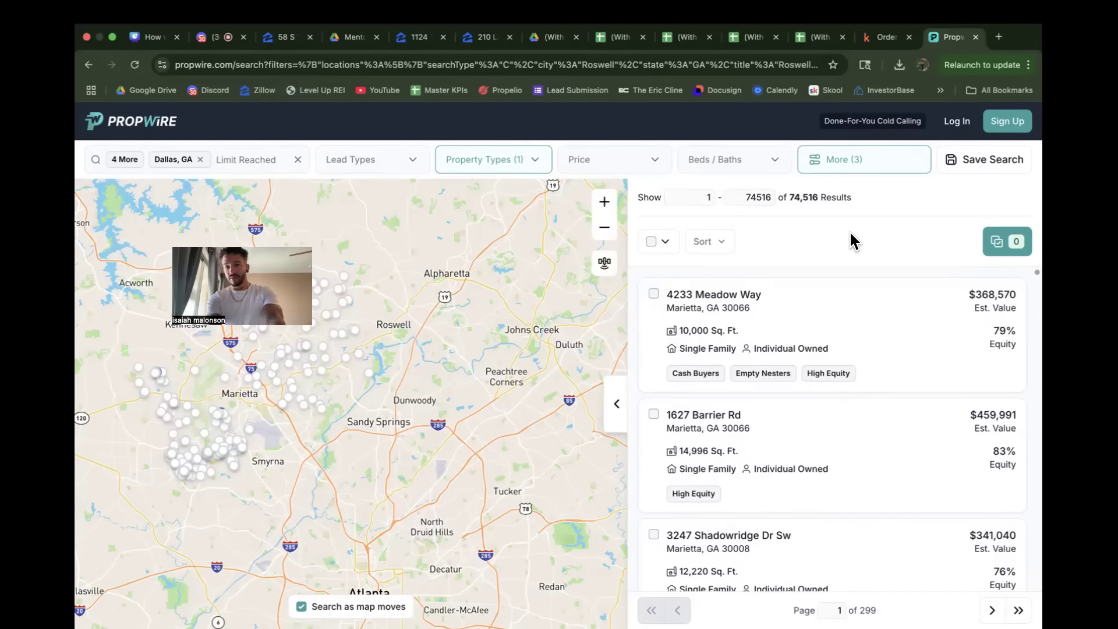
# Step: In the financial filters, set the minimum assessed total value to $100,000 and apply it to the search
pyautogui.click(843, 163)
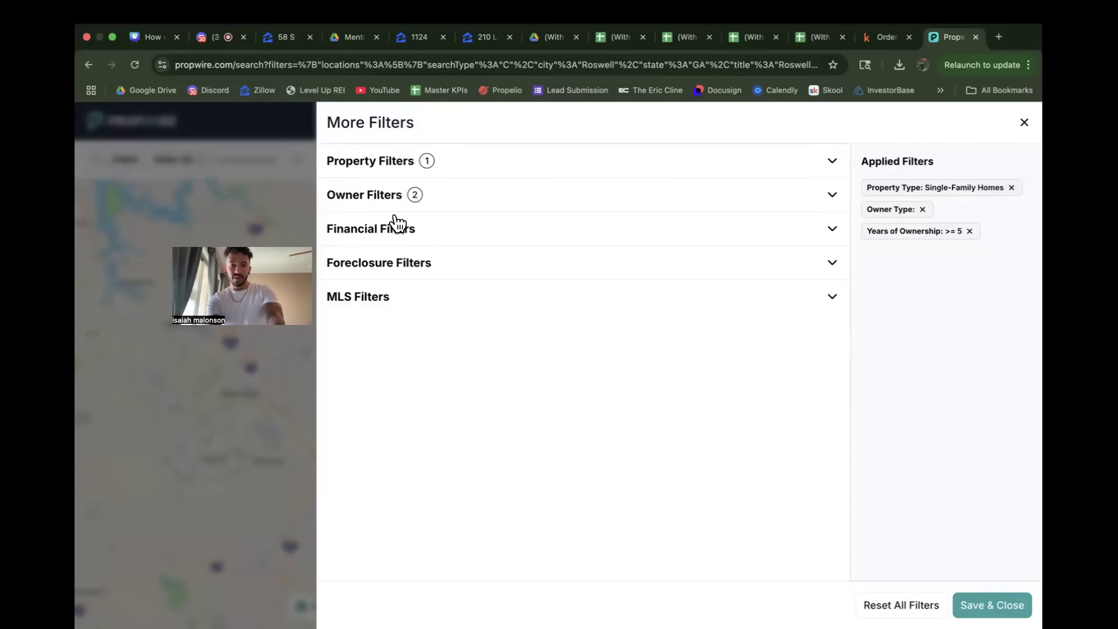
pyautogui.click(396, 230)
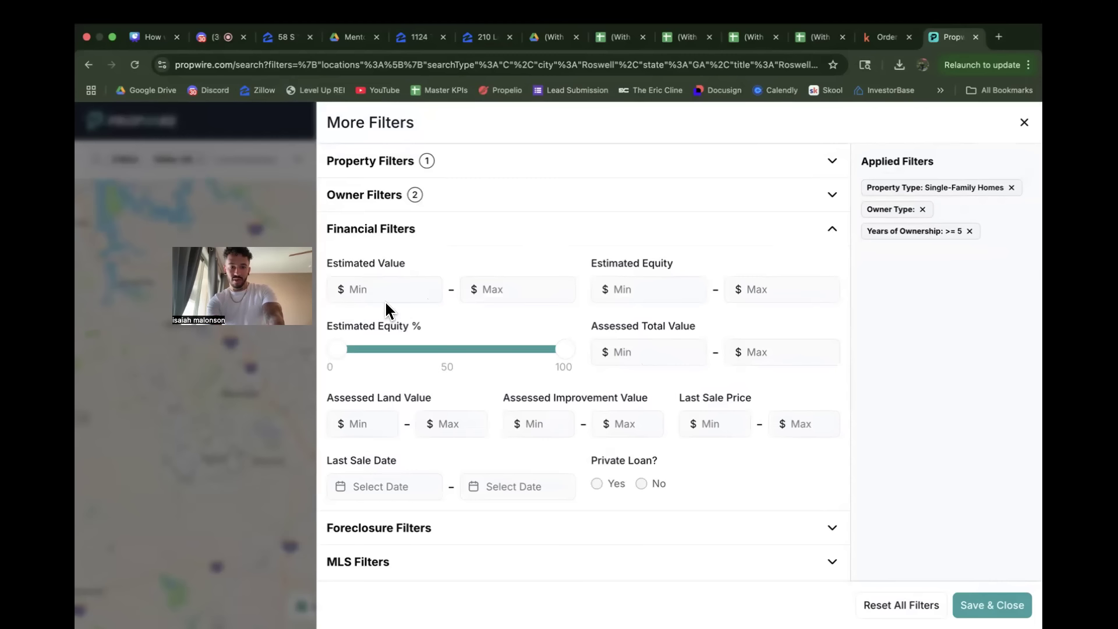
pyautogui.click(653, 352)
pyautogui.write('100000')
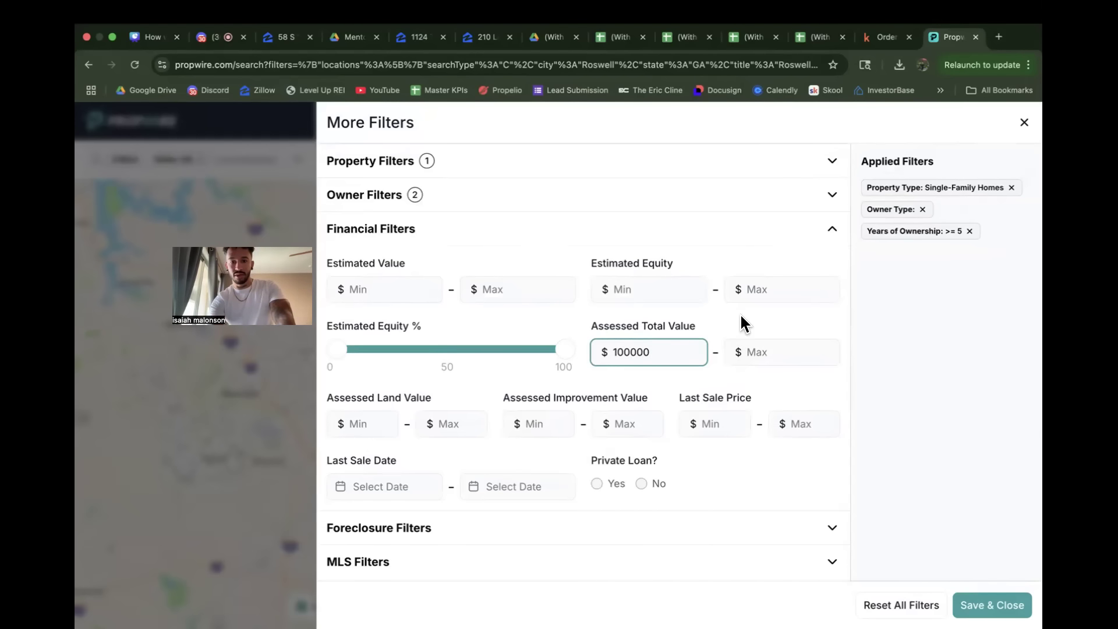
pyautogui.click(744, 324)
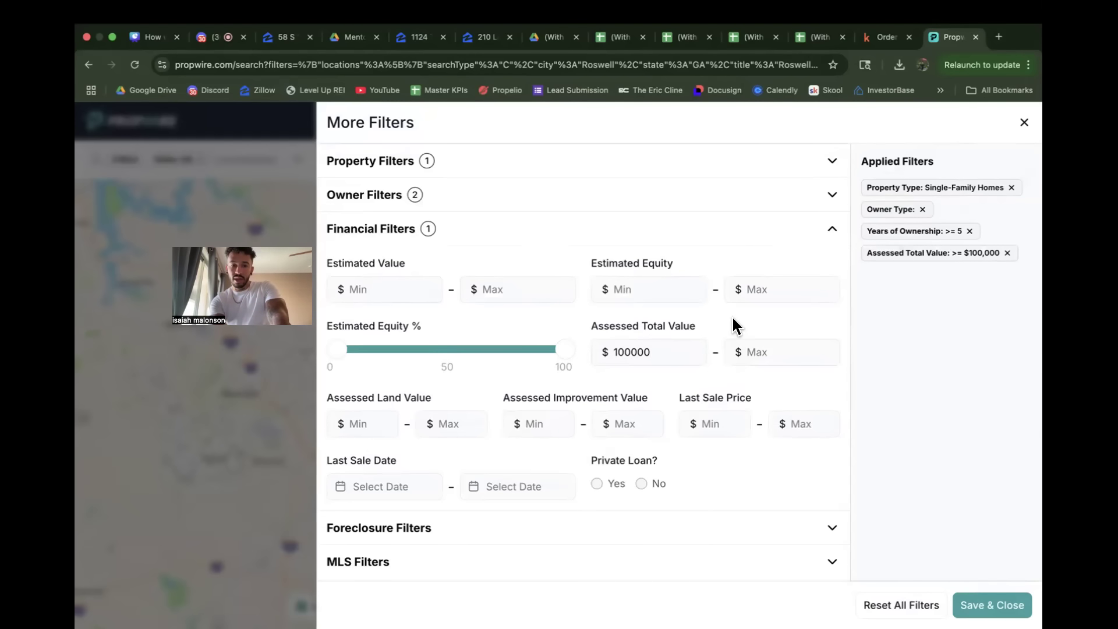
pyautogui.click(993, 606)
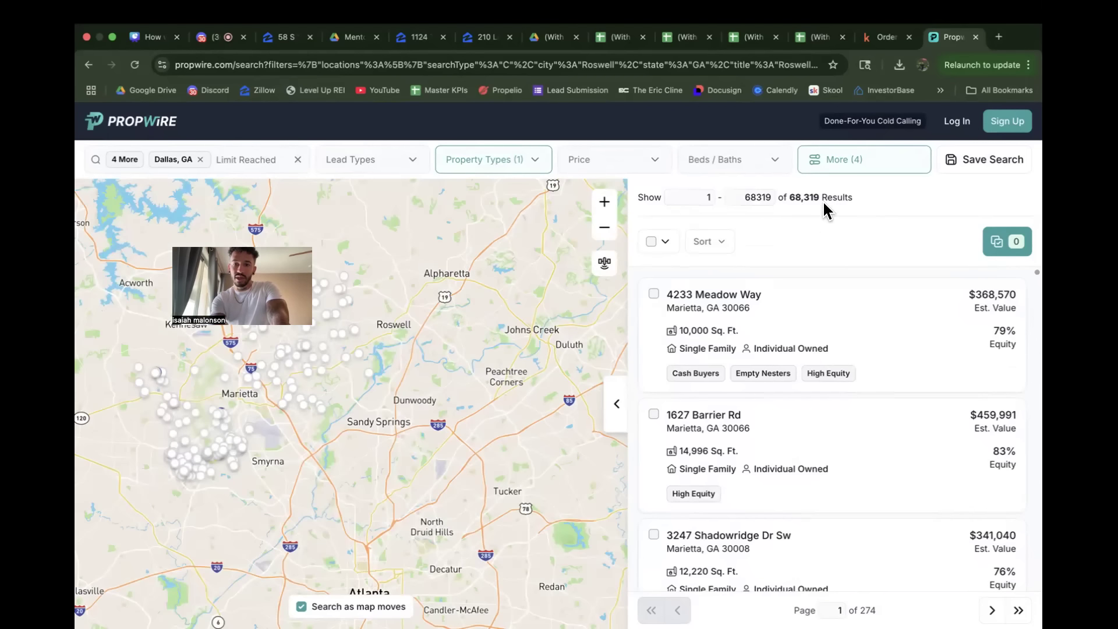
# Step: In the financial filters, set the minimum estimated value to $100,000
pyautogui.click(877, 168)
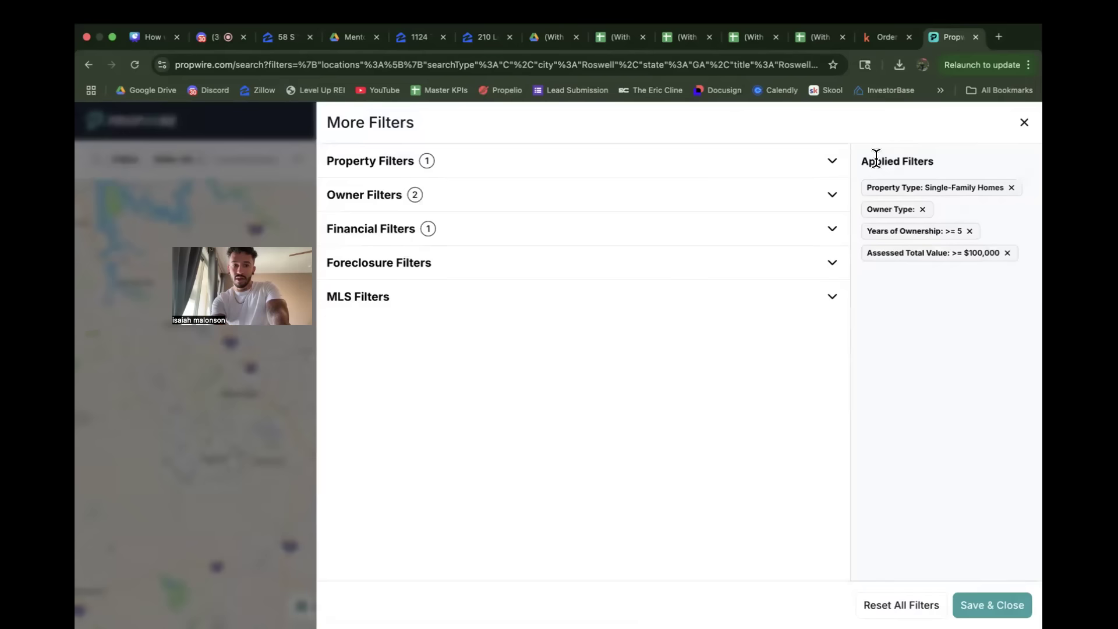
pyautogui.click(452, 237)
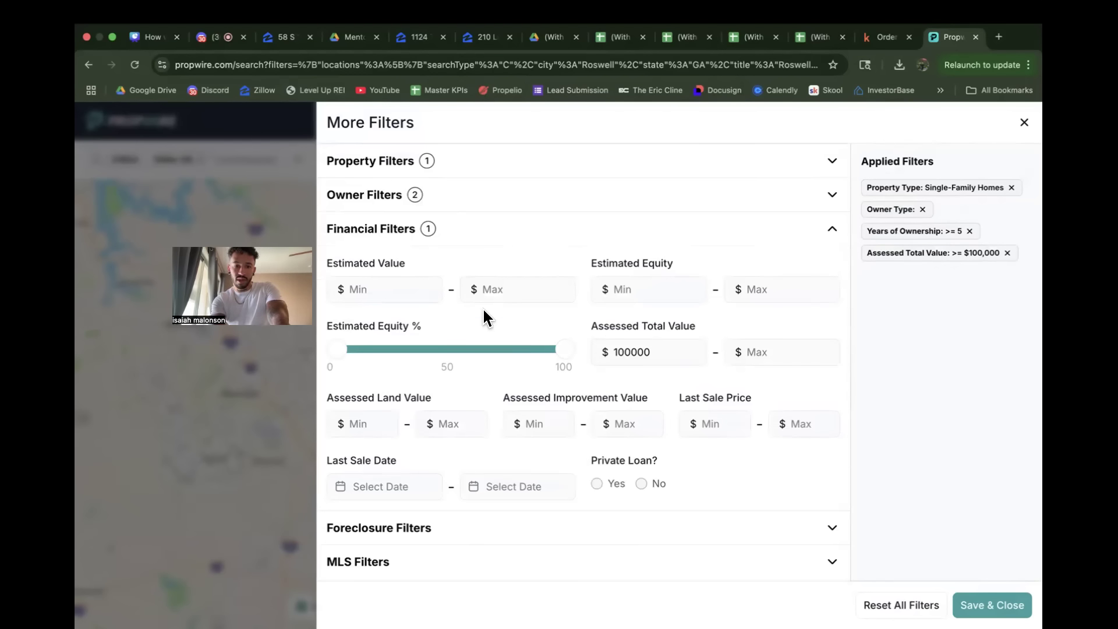
pyautogui.click(402, 289)
pyautogui.write('100000')
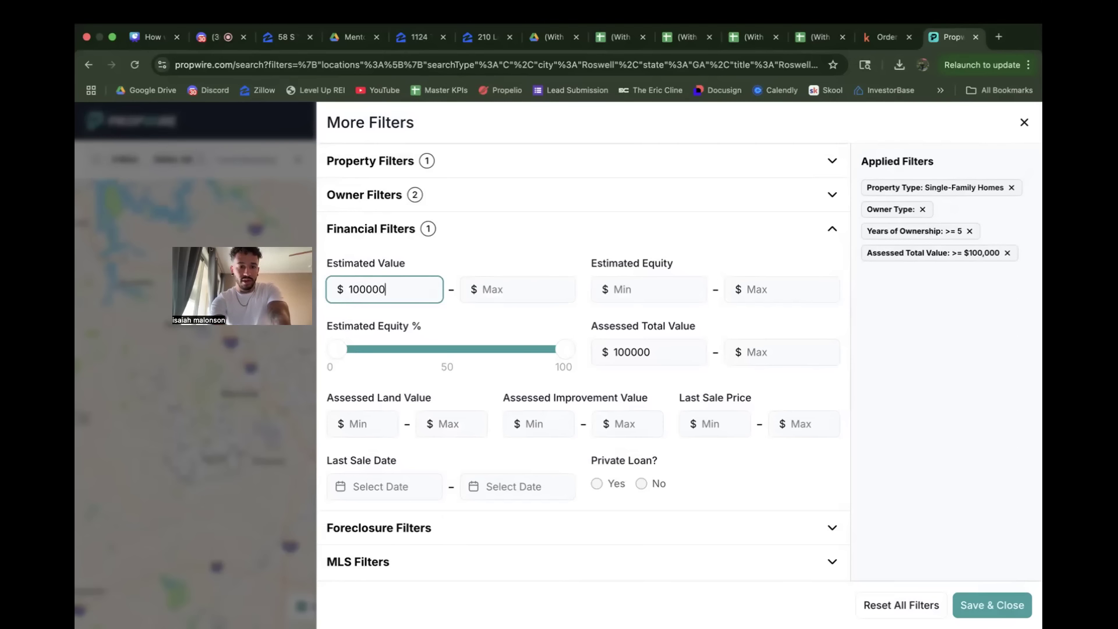
pyautogui.click(493, 251)
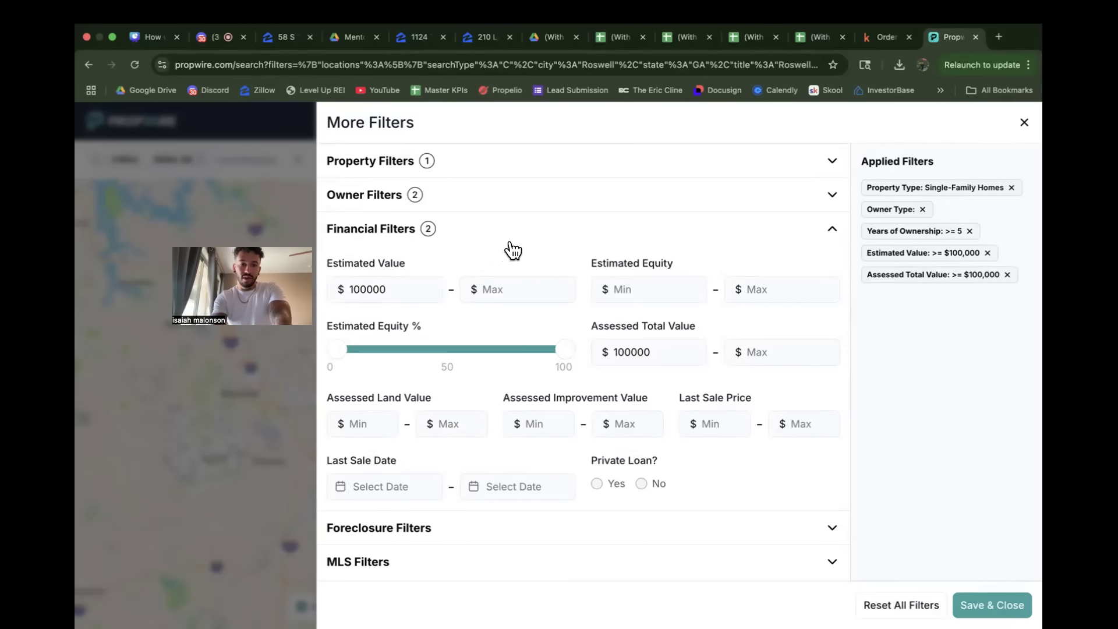
# Step: Raise the lower limit of the estimated equity percentage to about 50 and apply the filters
pyautogui.moveTo(334, 350)
pyautogui.moveTo(334, 350); pyautogui.dragTo(440, 367)
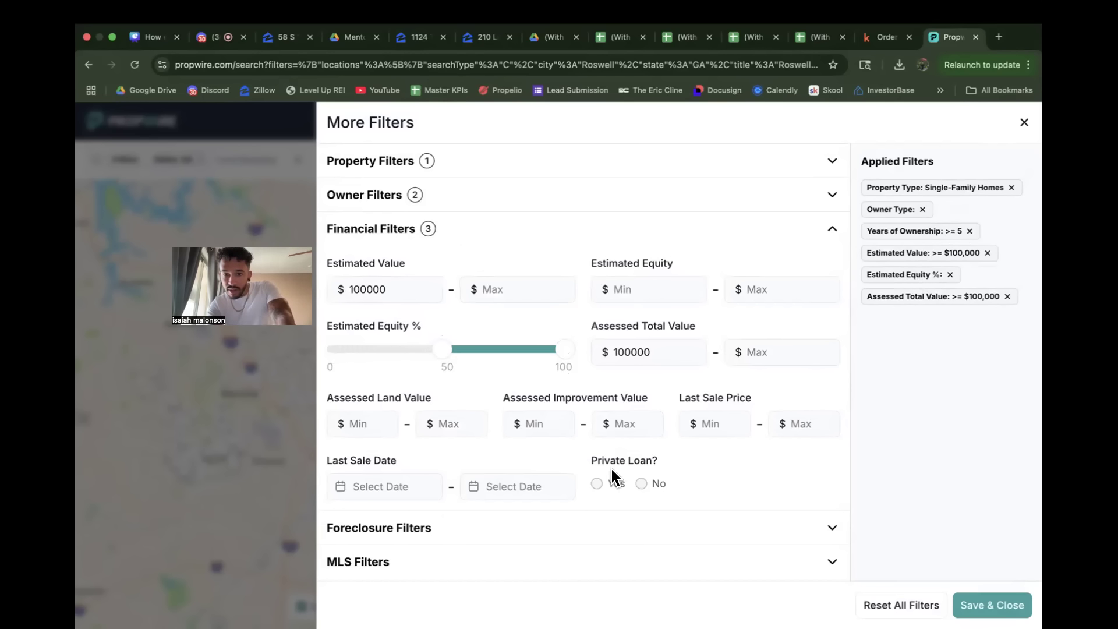
pyautogui.click(971, 605)
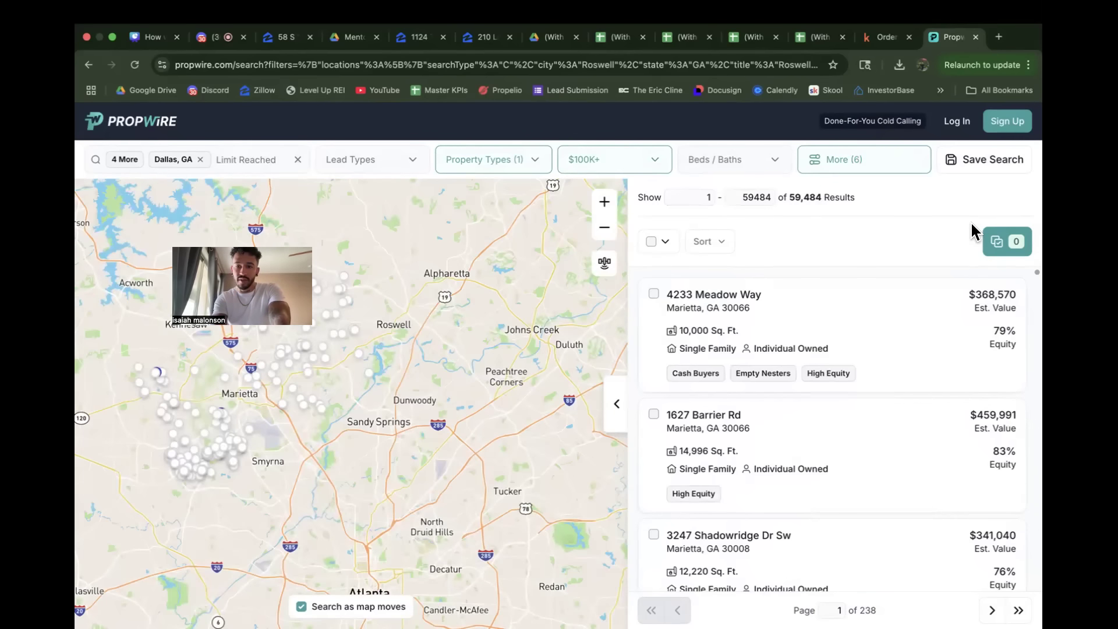
# Step: Set the minimum estimated equity to $1000 in the financial filters and apply it to the search
pyautogui.click(850, 166)
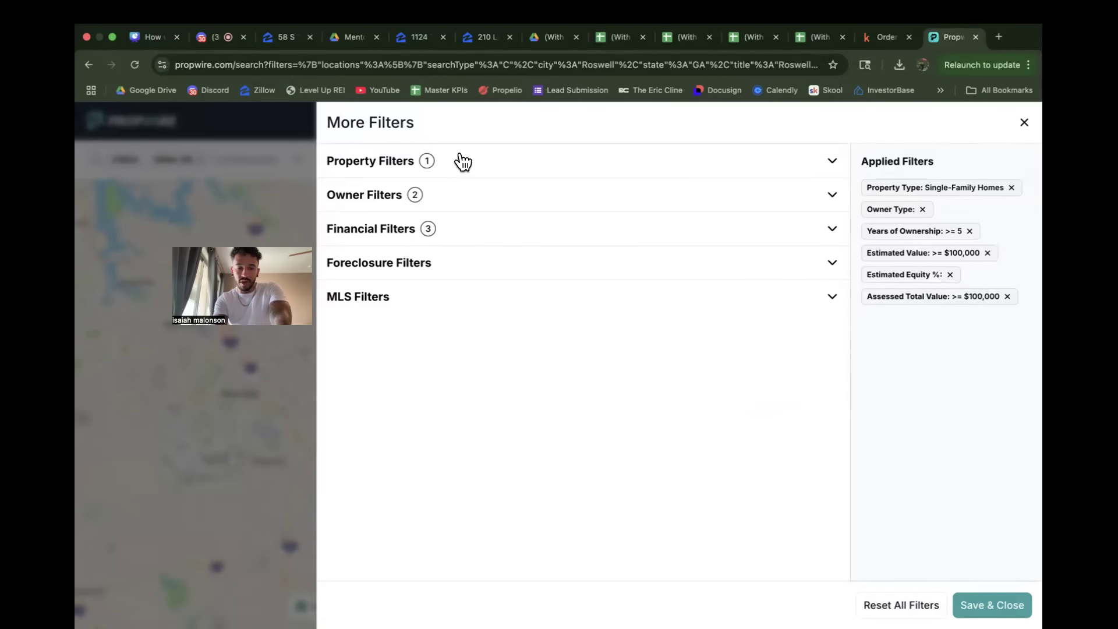
pyautogui.click(463, 236)
pyautogui.click(646, 291)
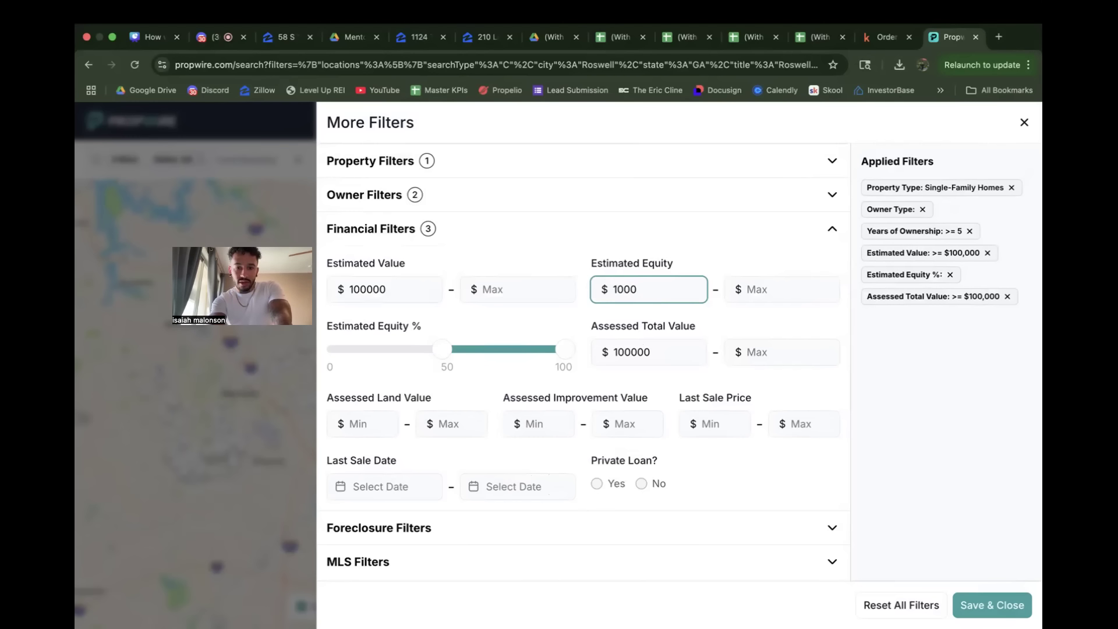
pyautogui.click(759, 457)
pyautogui.click(992, 604)
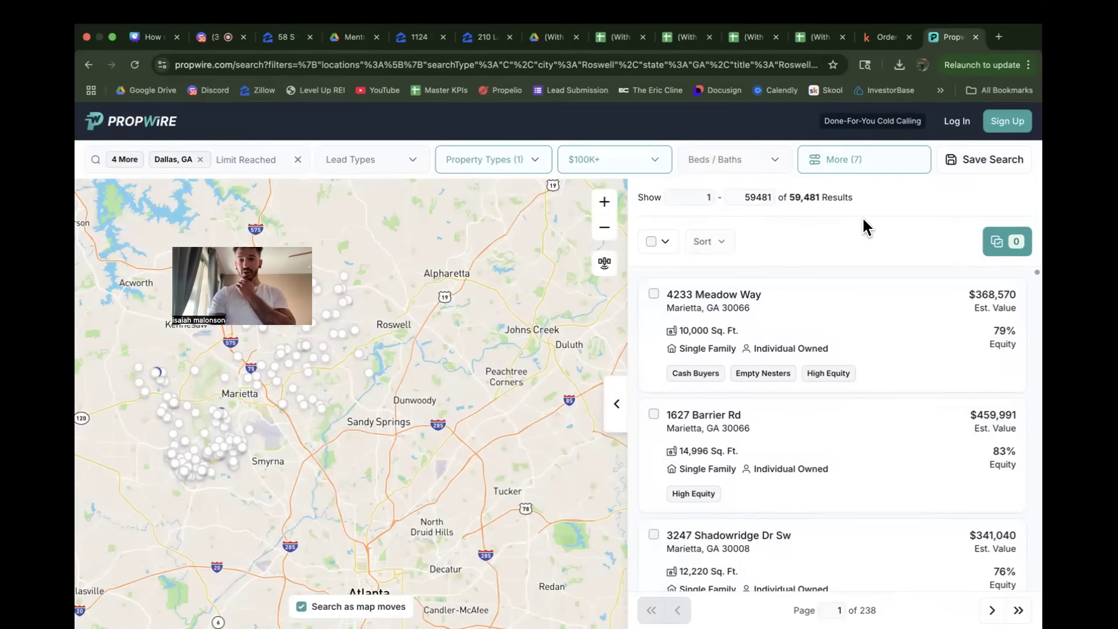
# Step: Select the maximum of 10,000 properties from the results and open the selection for download
pyautogui.click(665, 241)
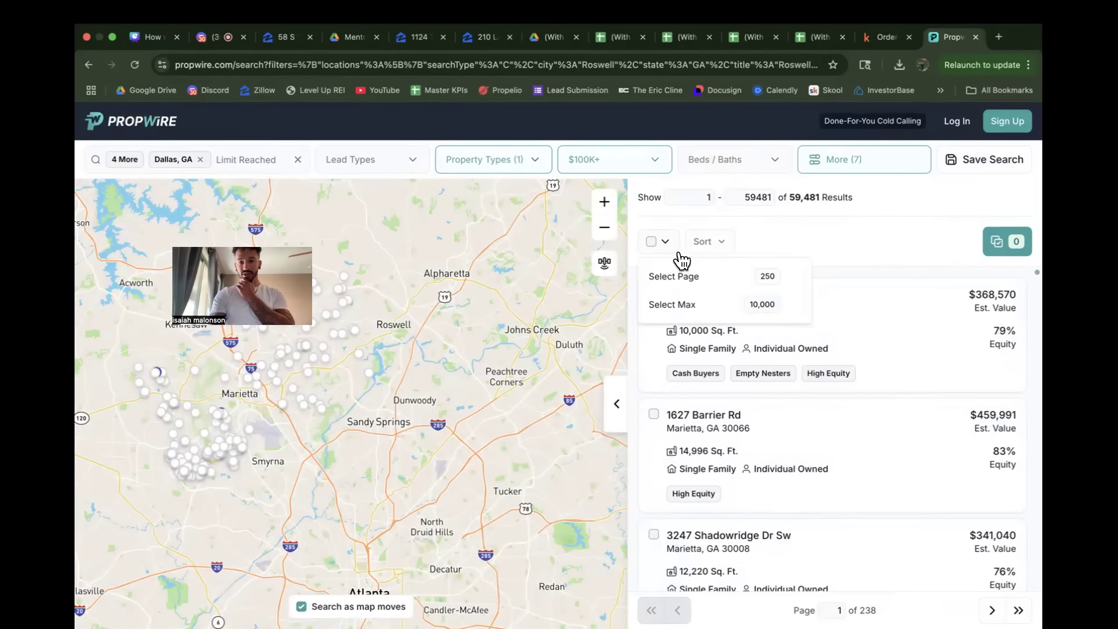
pyautogui.click(722, 308)
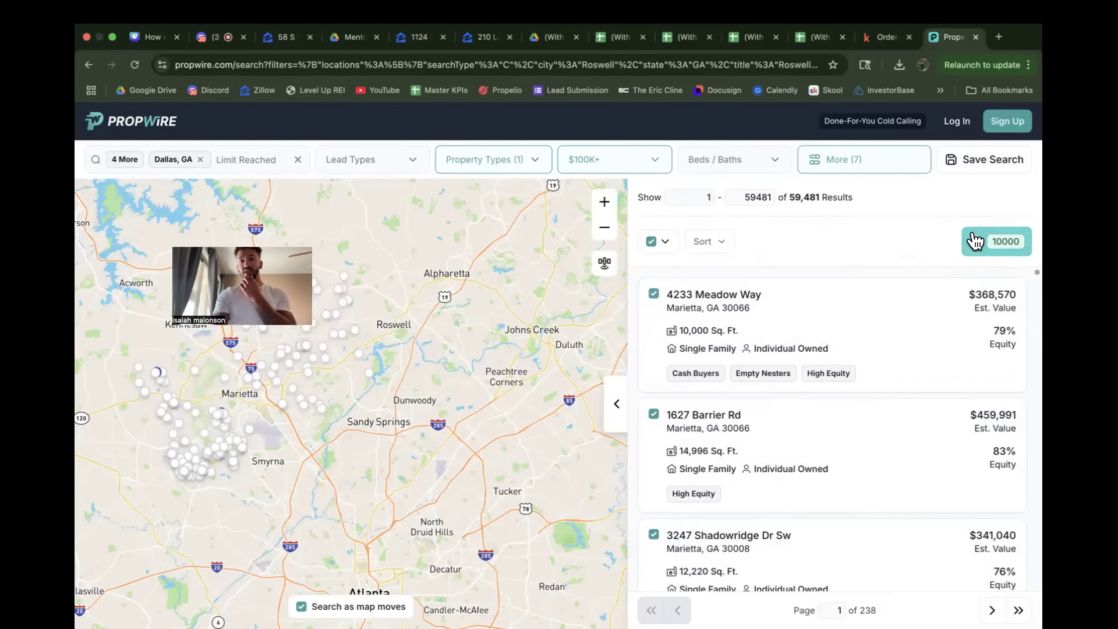
pyautogui.click(998, 244)
# Step: Sign in to Propwire with an existing Google account instead of filling in the new account form
pyautogui.click(568, 297)
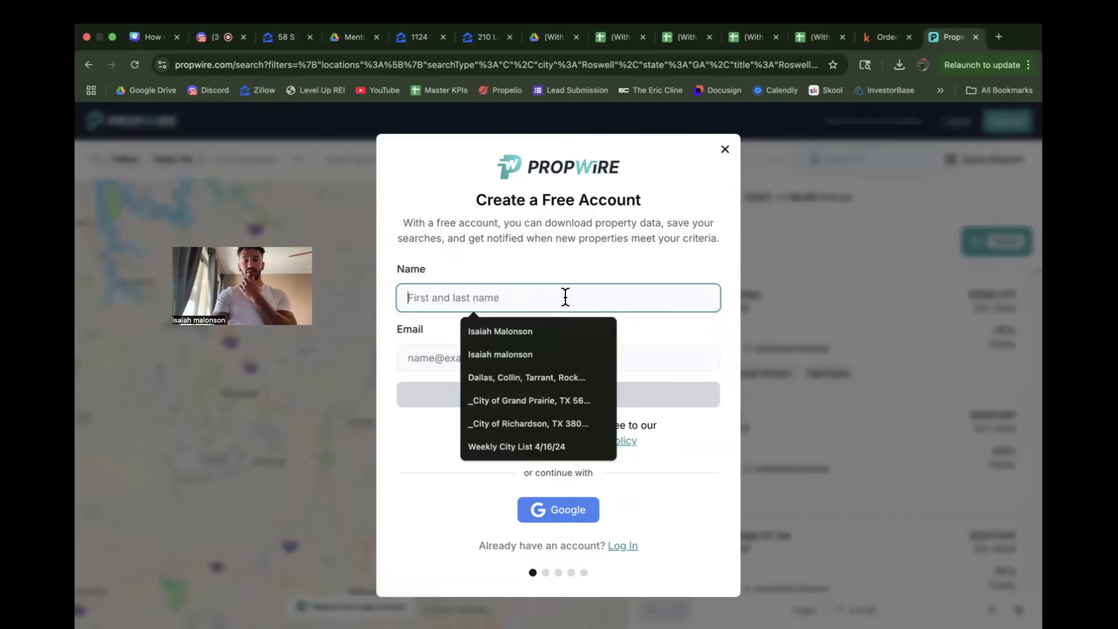
pyautogui.click(590, 264)
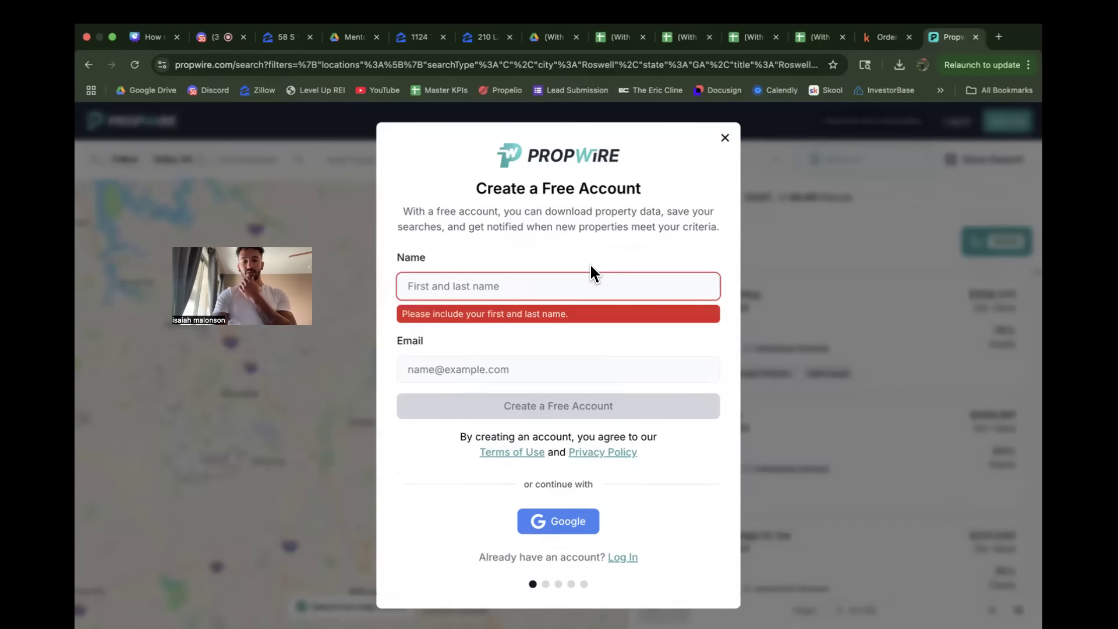
pyautogui.click(549, 524)
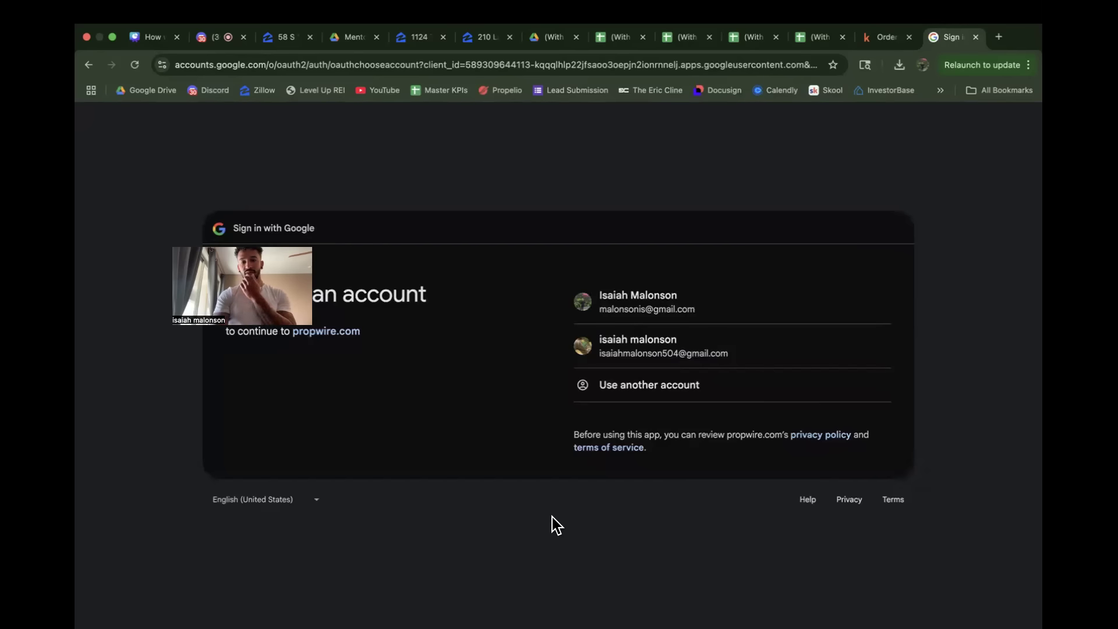
pyautogui.click(657, 296)
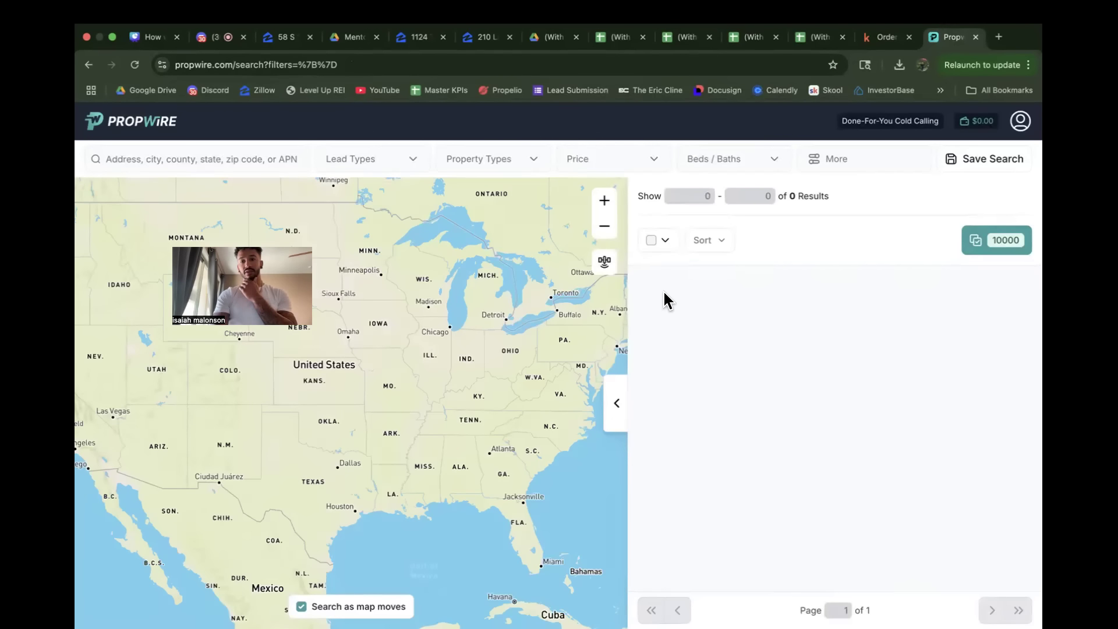
# Step: Try to select the maximum results again, look over the list of 10,000 selected properties, and close it
pyautogui.click(664, 241)
pyautogui.click(687, 303)
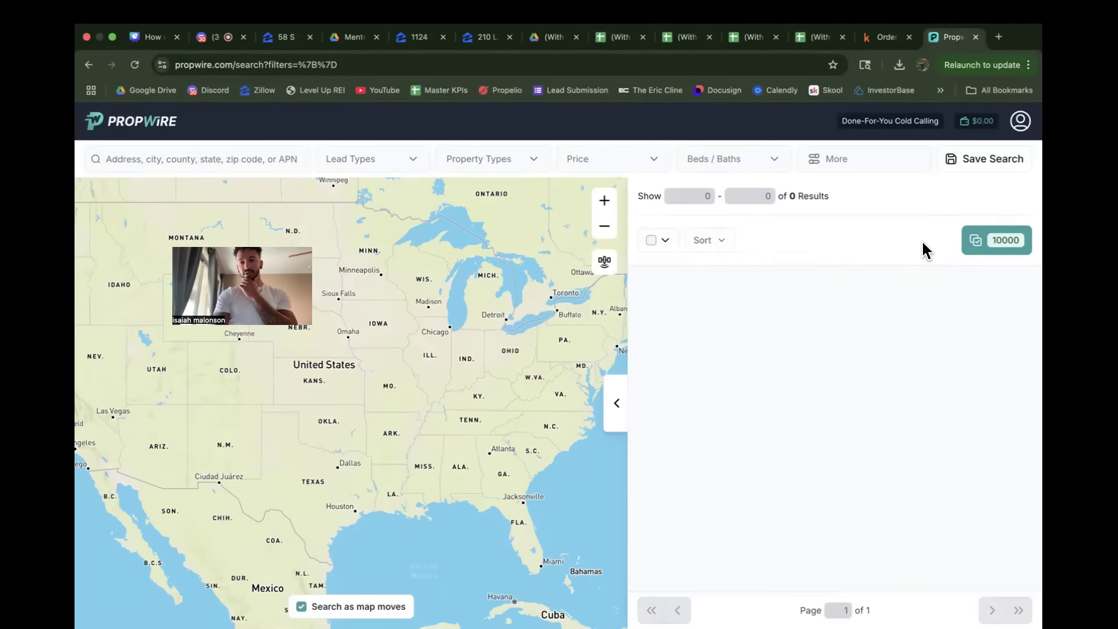
pyautogui.click(982, 242)
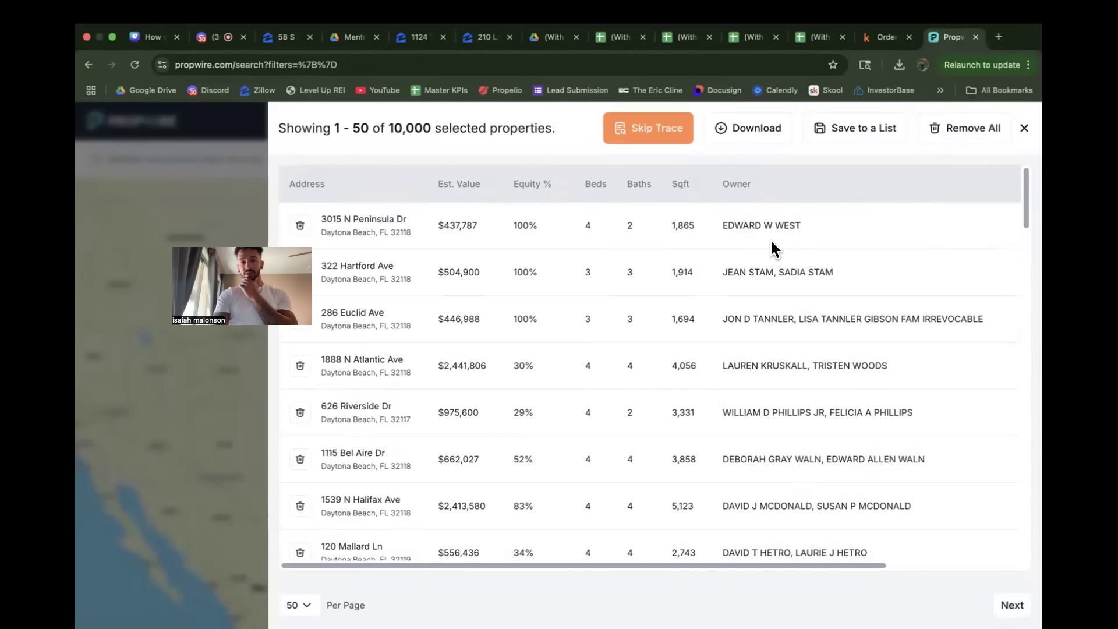
pyautogui.click(1024, 129)
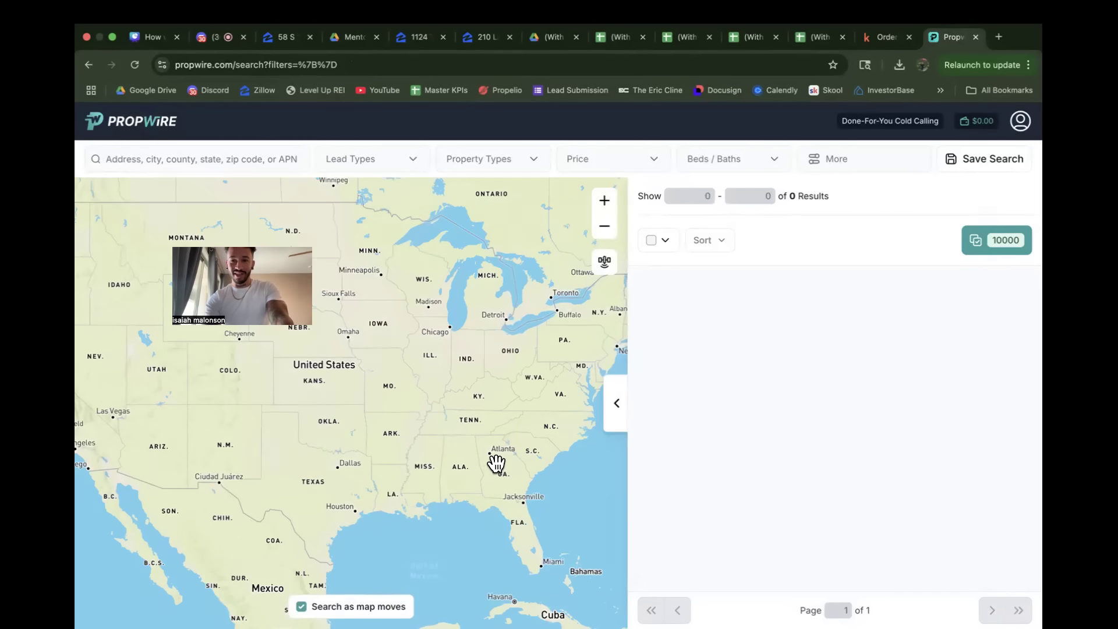
# Step: Restore Decatur County, GA, Dallas, GA and Marietta, GA as search locations from the recent searches
pyautogui.scroll(3, 436, 425)
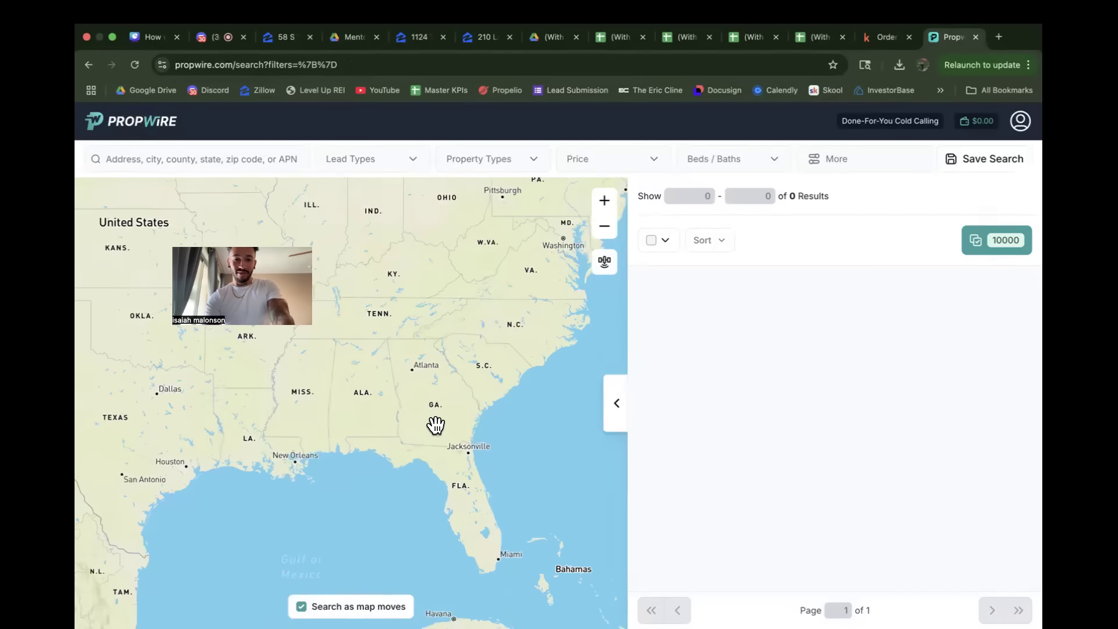
pyautogui.scroll(3, 436, 425)
pyautogui.click(155, 158)
pyautogui.write('m')
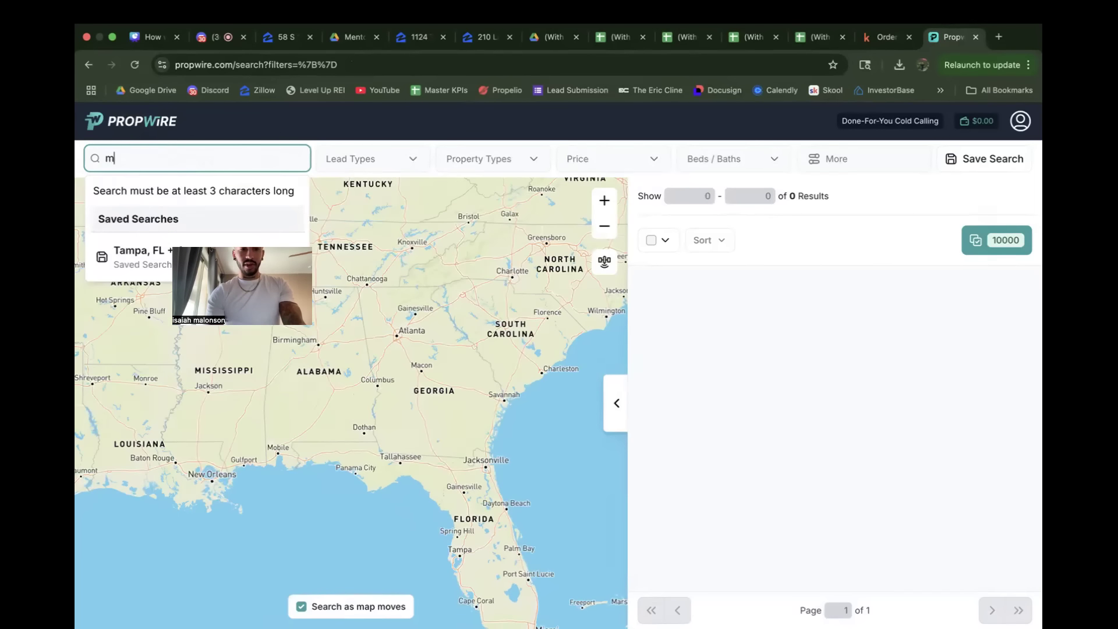
pyautogui.press('BackSpace')
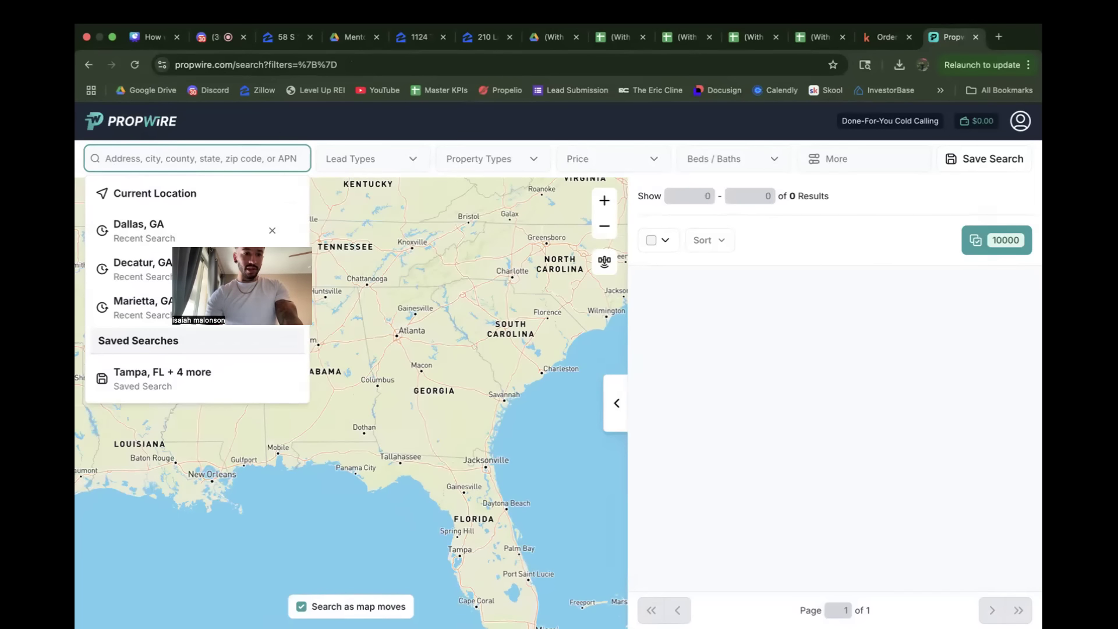
pyautogui.click(140, 268)
pyautogui.click(221, 160)
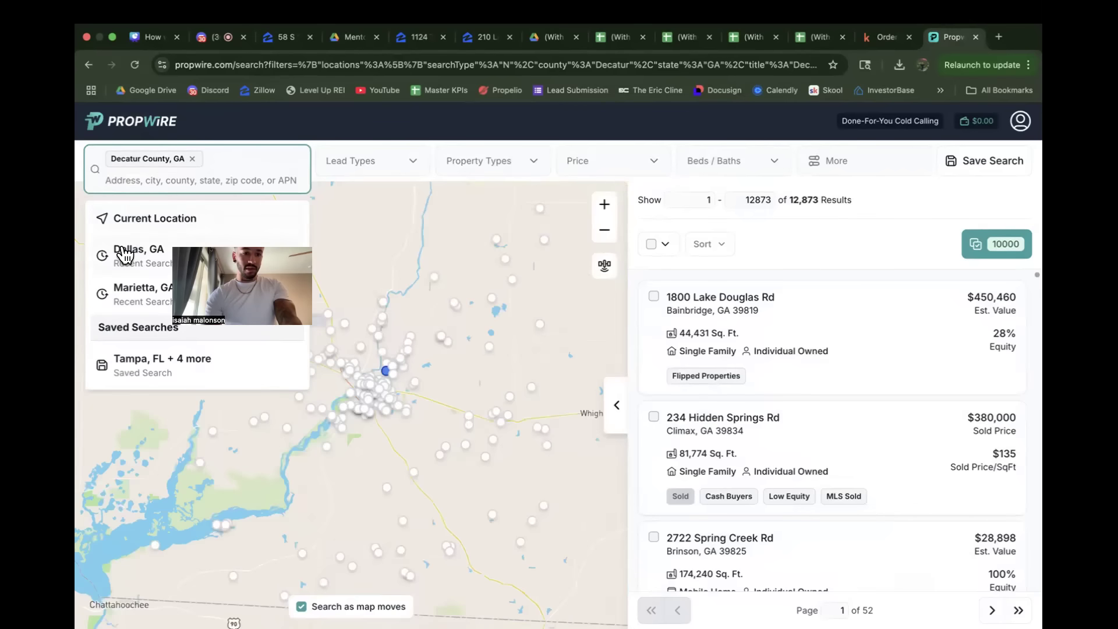
pyautogui.click(138, 252)
pyautogui.click(222, 165)
pyautogui.click(121, 256)
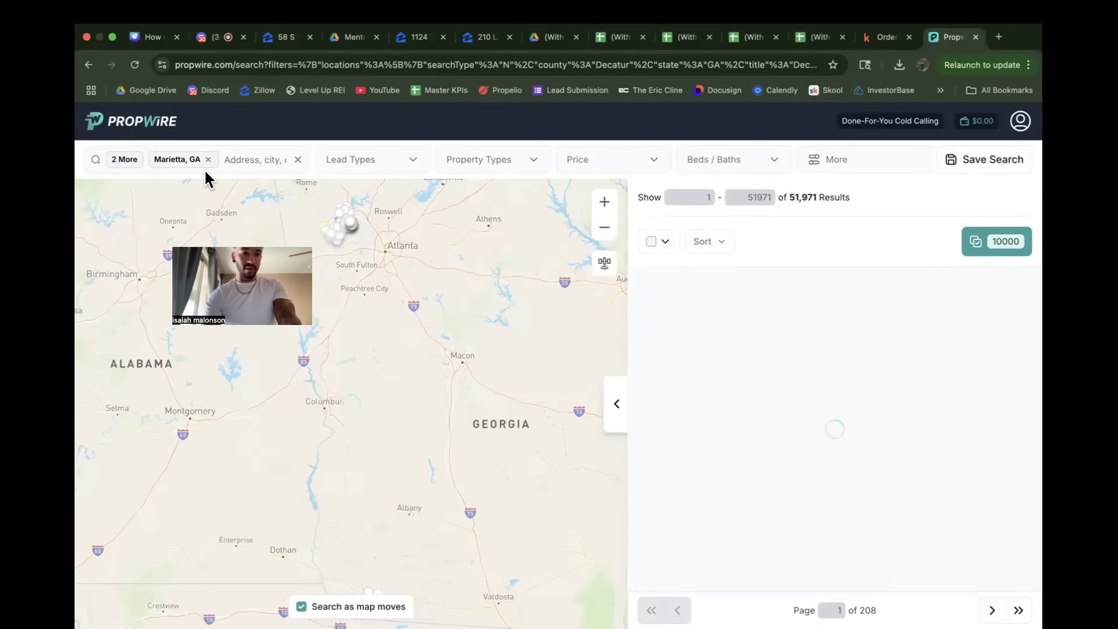
# Step: Search for Roswell and add Roswell, GA as the fourth search location
pyautogui.click(236, 156)
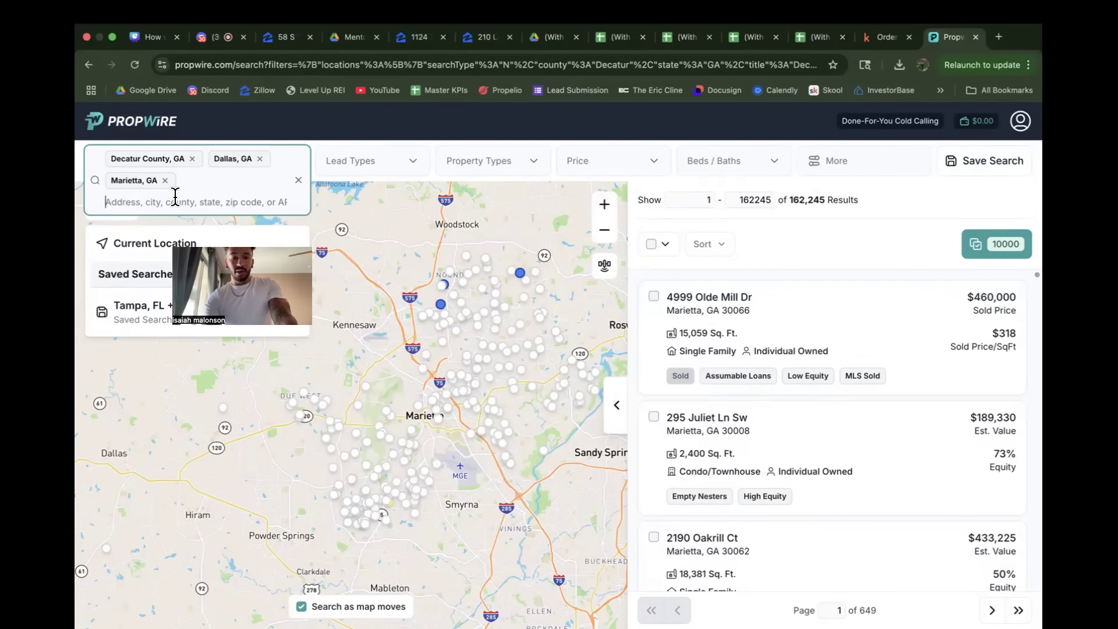
pyautogui.write('ros')
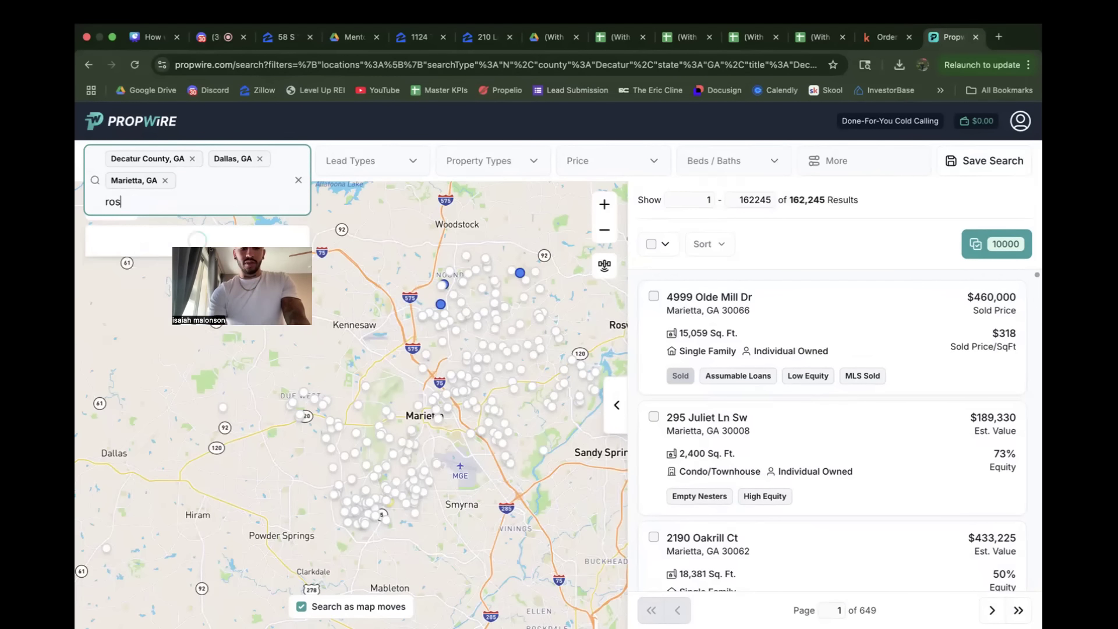
pyautogui.write('well')
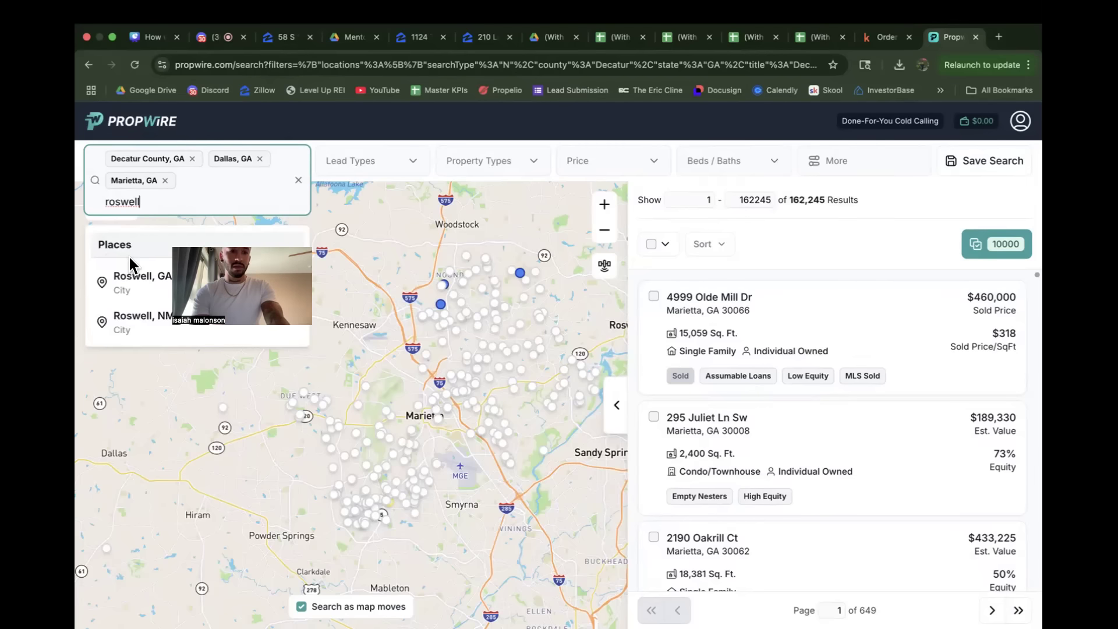
pyautogui.click(130, 277)
pyautogui.moveTo(501, 428); pyautogui.dragTo(322, 383)
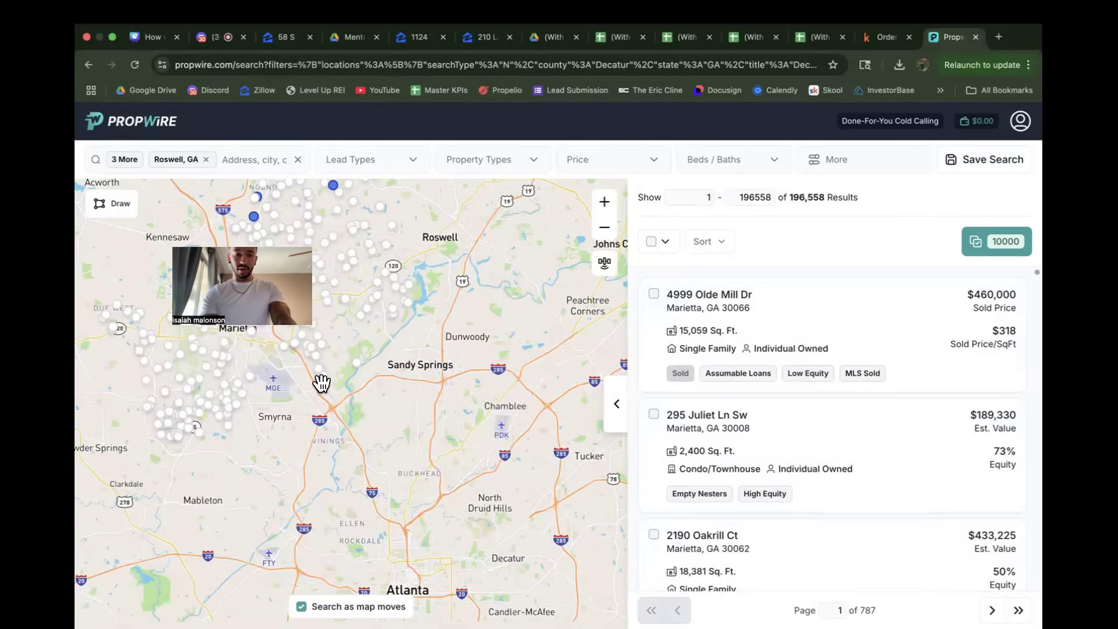
# Step: Search for Alpharetta and add Alpharetta, GA as the fifth search location
pyautogui.scroll(-2, 495, 444)
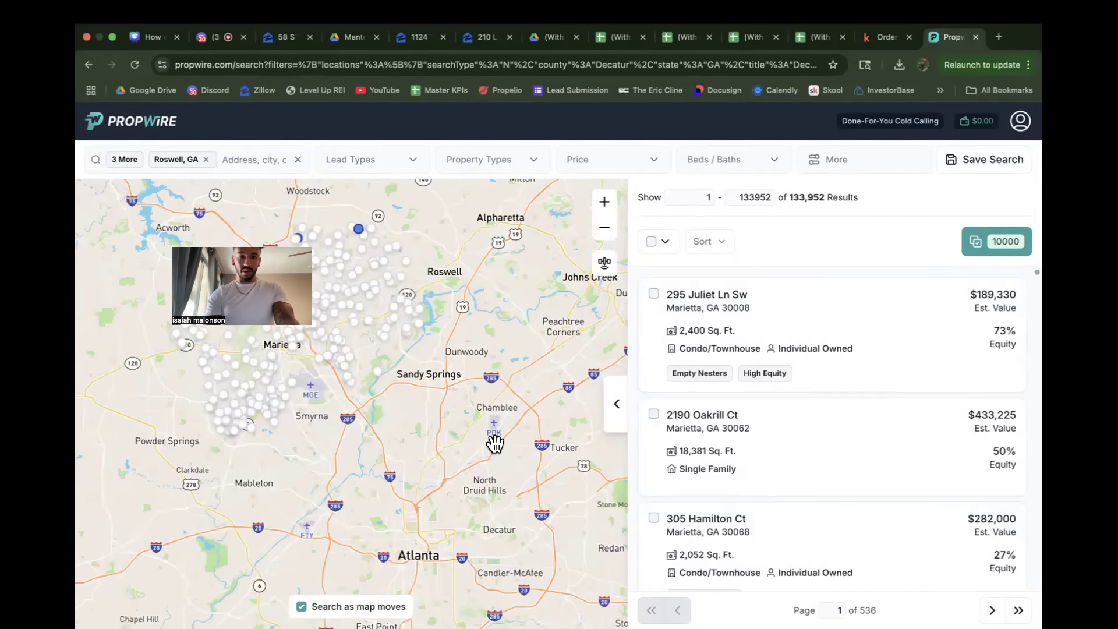
pyautogui.scroll(-2, 495, 444)
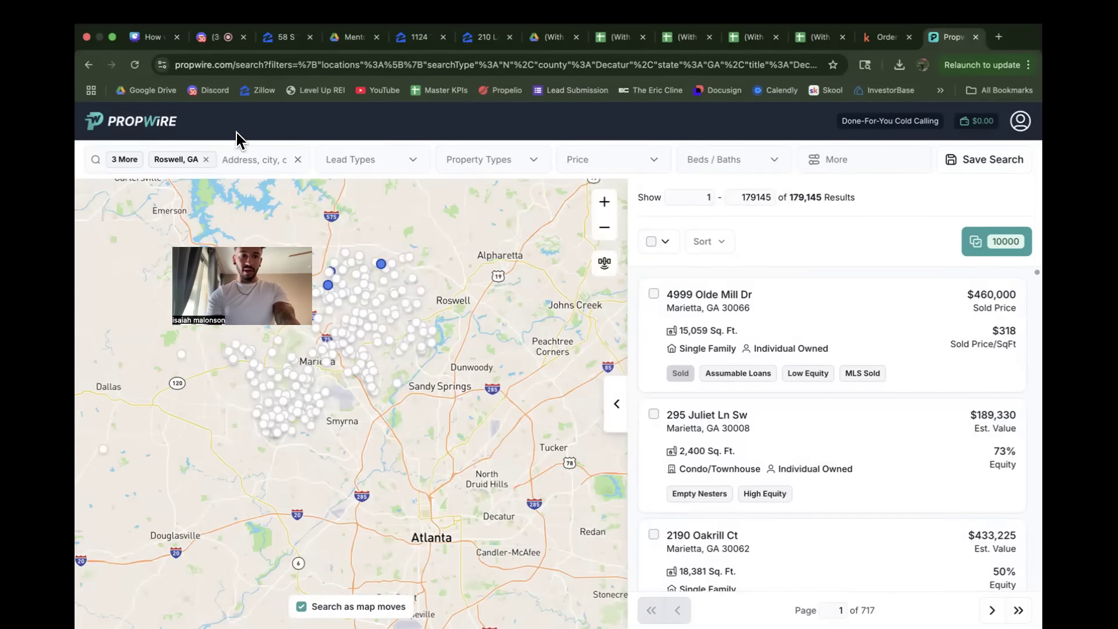
pyautogui.click(229, 156)
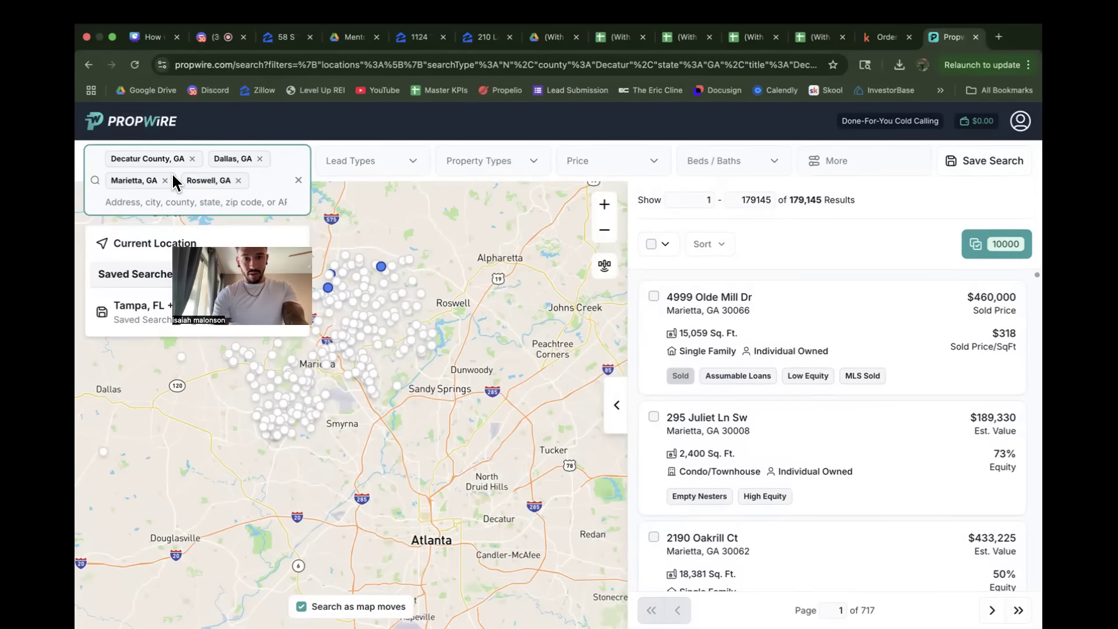
pyautogui.write('alpher')
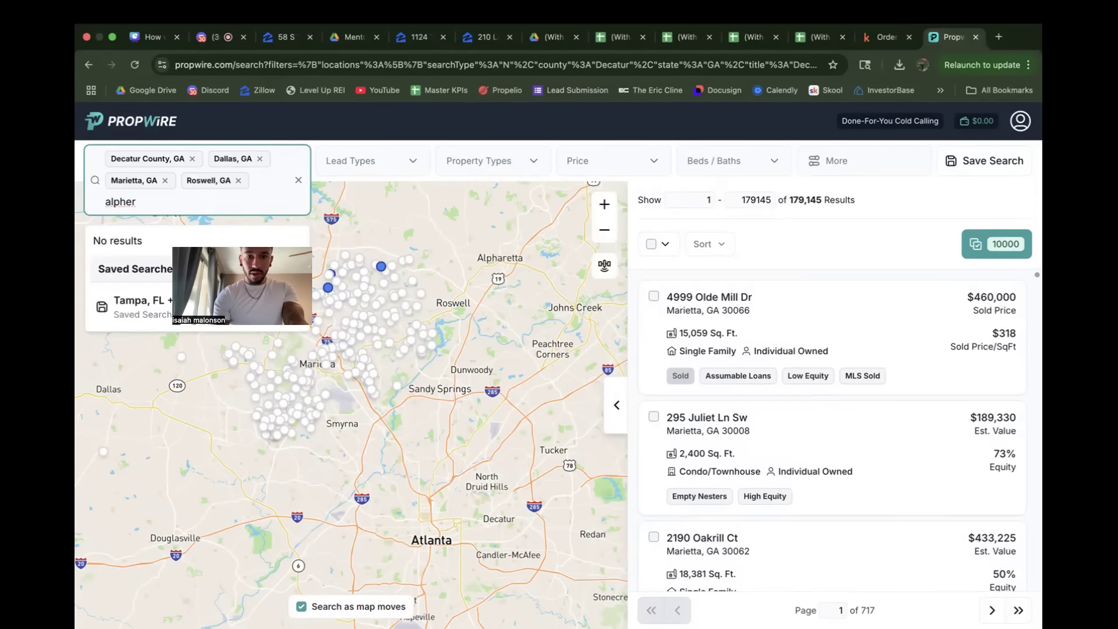
pyautogui.press('BackSpace')
pyautogui.press('BackSpace')
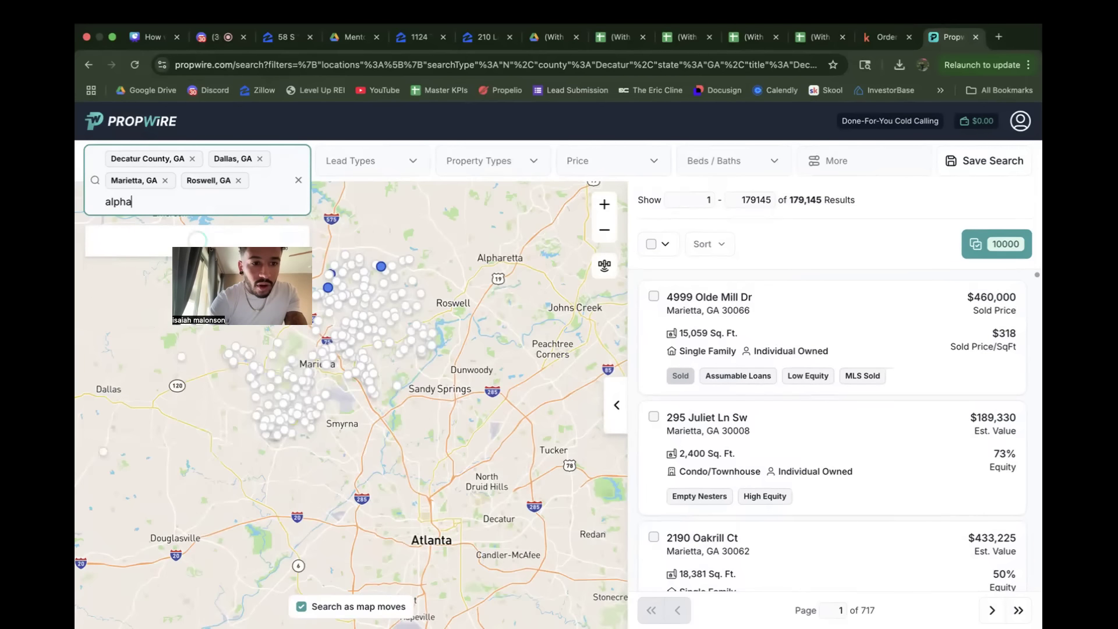
pyautogui.write('ar')
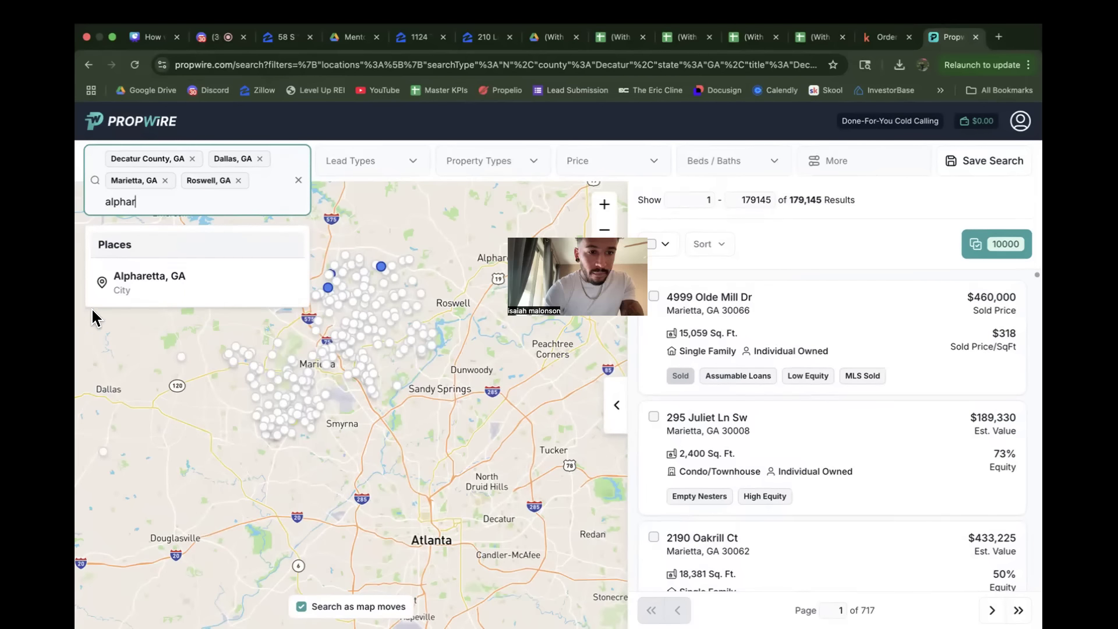
pyautogui.click(151, 291)
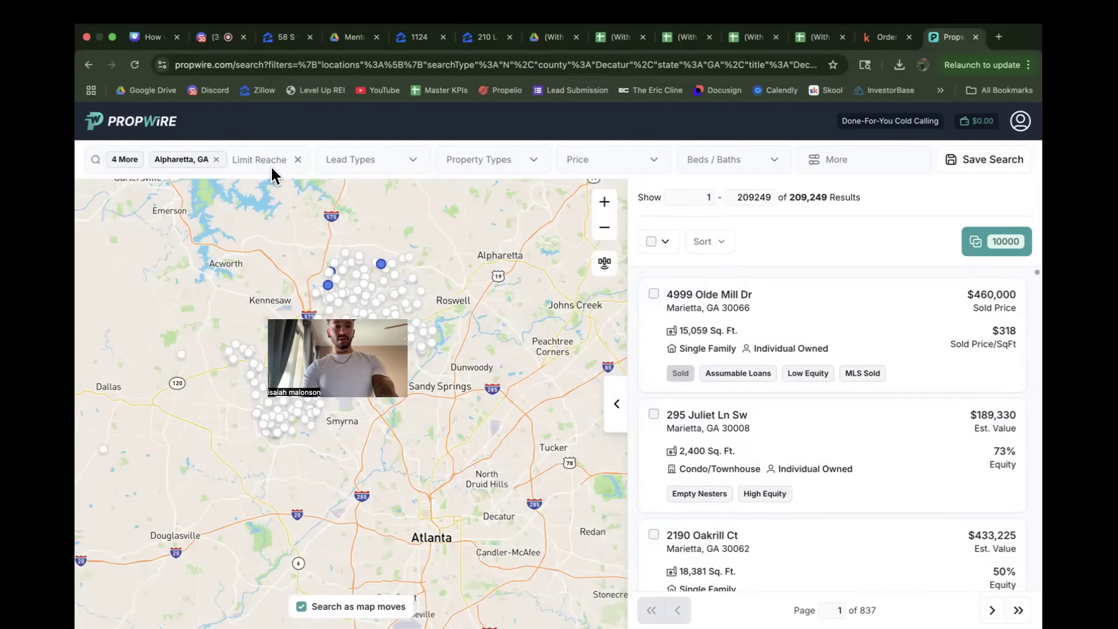
pyautogui.click(133, 161)
pyautogui.click(188, 159)
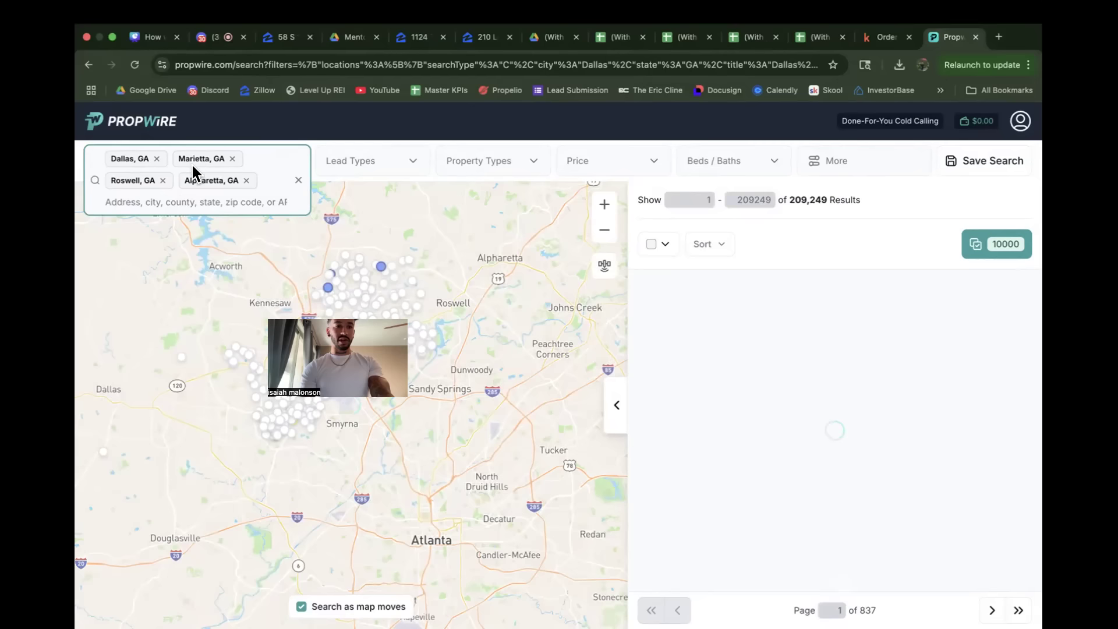
pyautogui.click(165, 195)
pyautogui.write('decat')
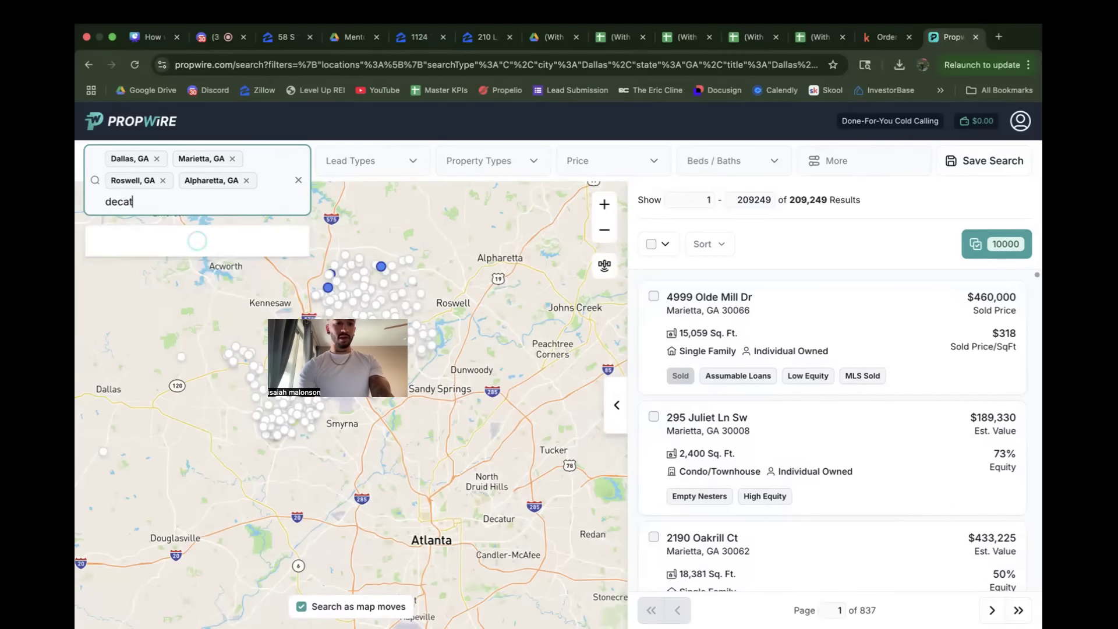
pyautogui.click(158, 277)
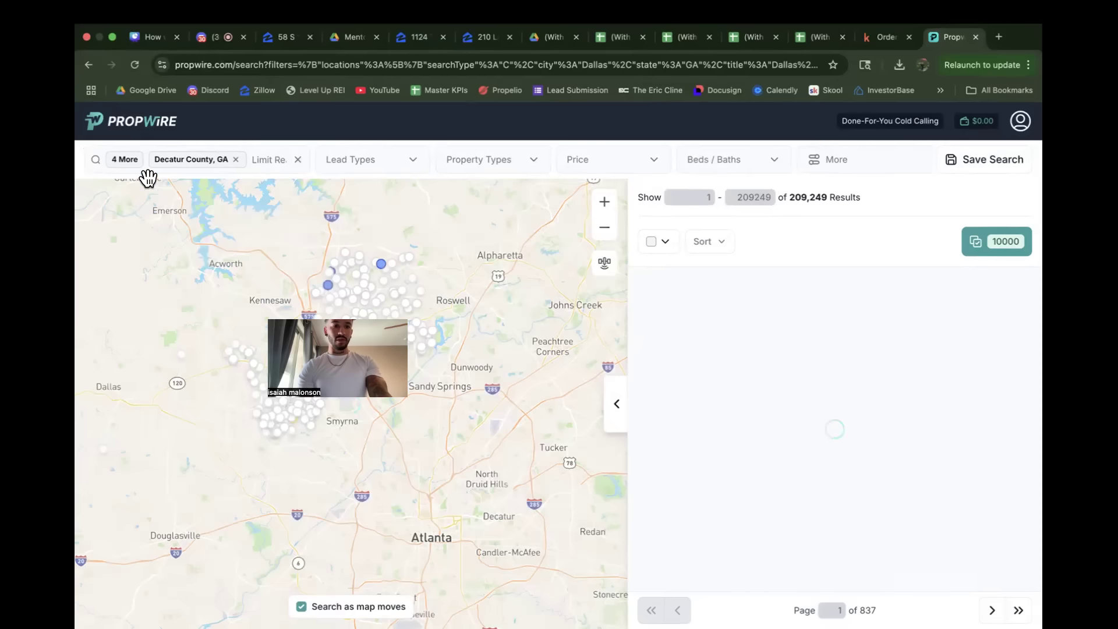
# Step: Replace Decatur County, GA with the city of Decatur, GA in the search locations
pyautogui.click(131, 165)
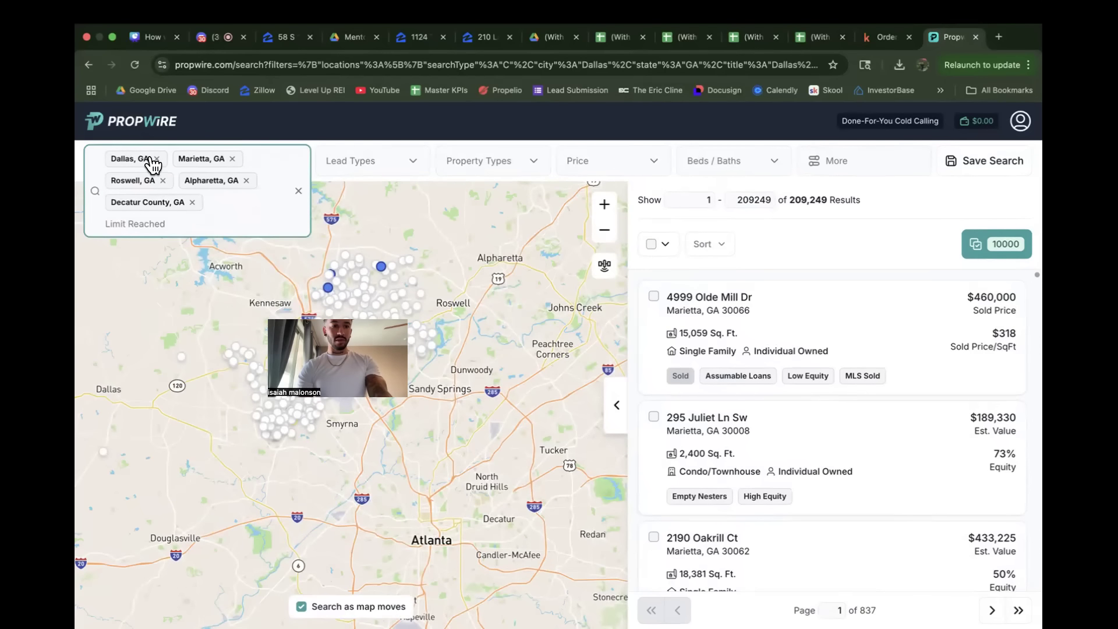
pyautogui.click(192, 202)
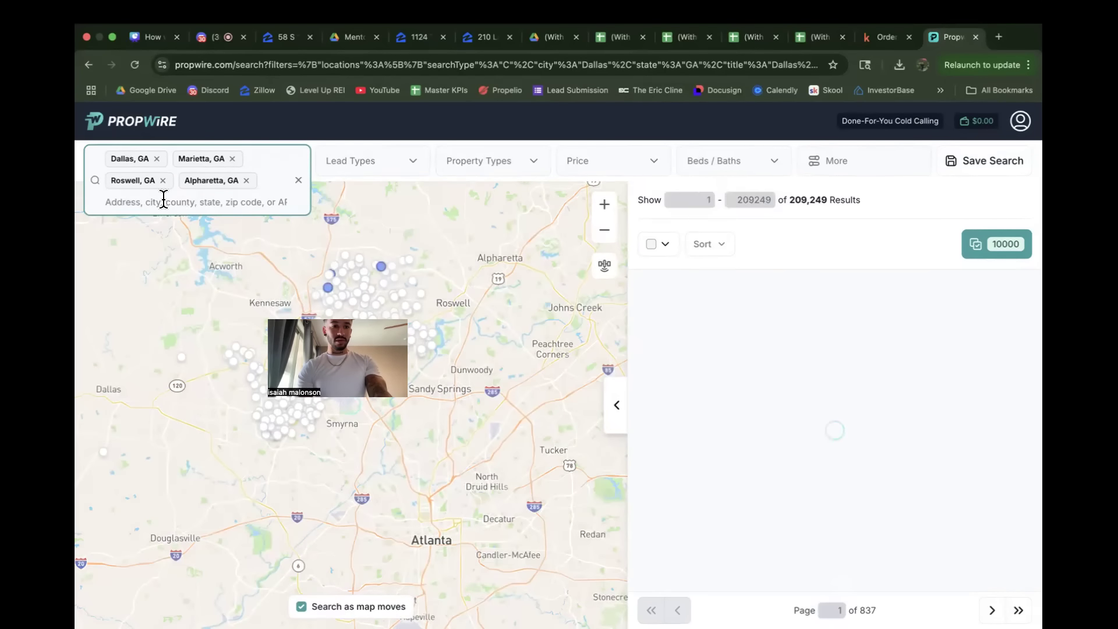
pyautogui.click(164, 199)
pyautogui.write('decatur')
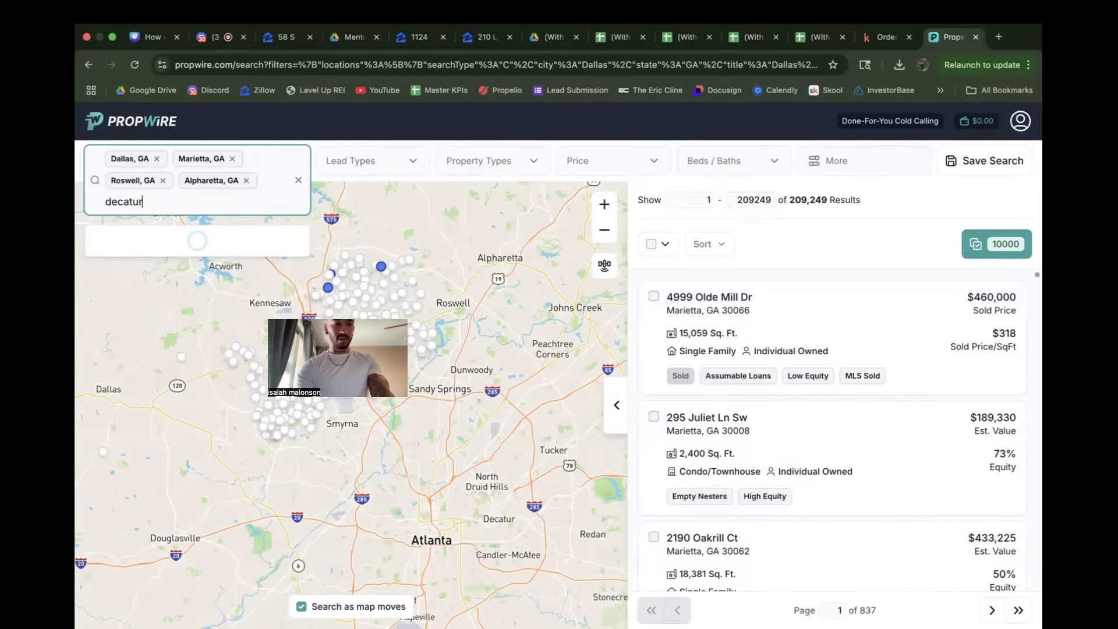
pyautogui.scroll(-4, 189, 390)
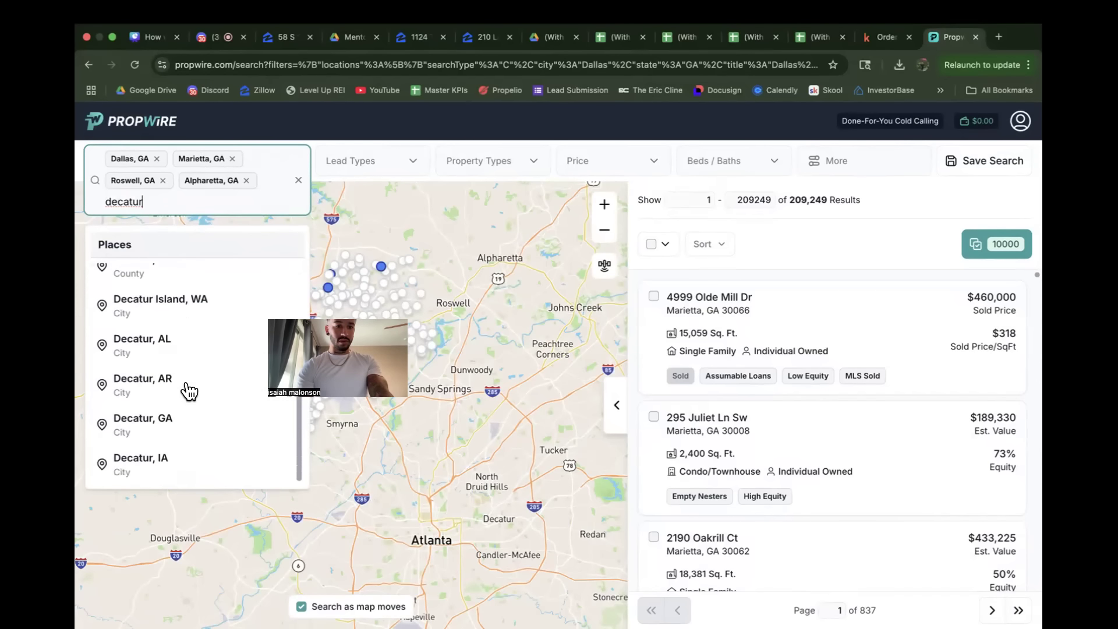
pyautogui.click(154, 425)
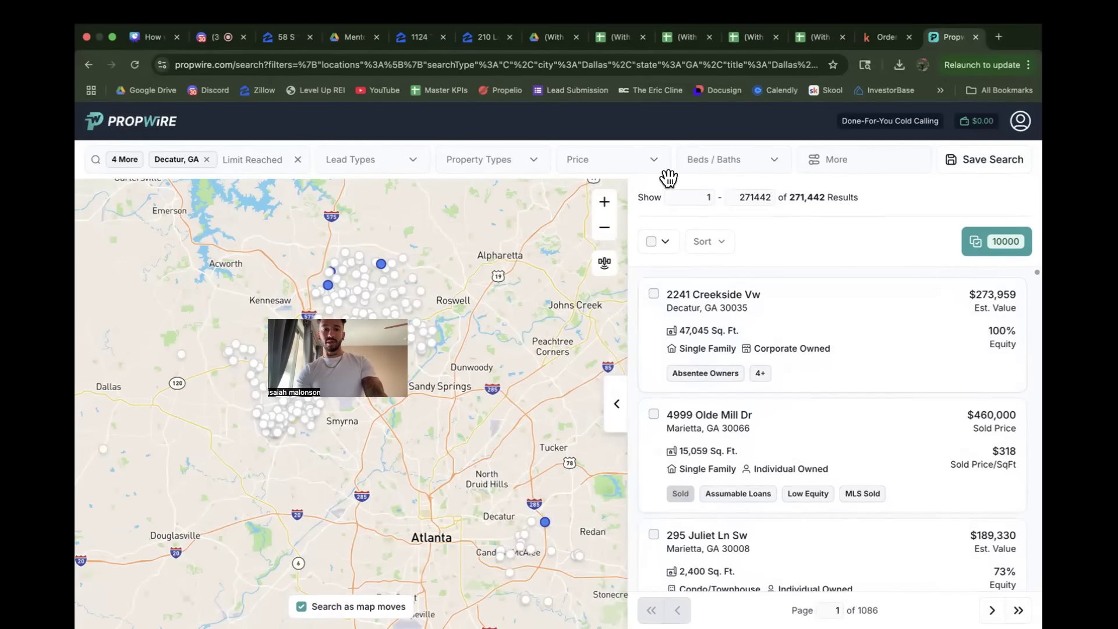
# Step: Limit the property types to Single-Family Homes
pyautogui.click(501, 169)
pyautogui.click(502, 197)
pyautogui.click(527, 163)
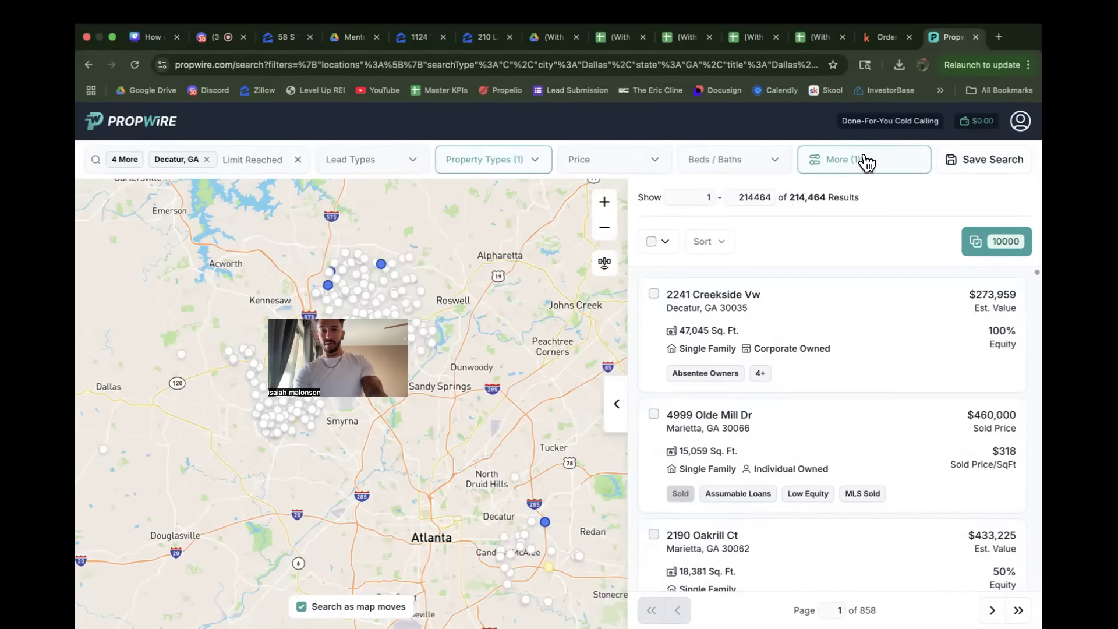
# Step: In the additional owner filters, set the owner type to Individual and the minimum years of ownership to 5
pyautogui.click(865, 153)
pyautogui.click(509, 168)
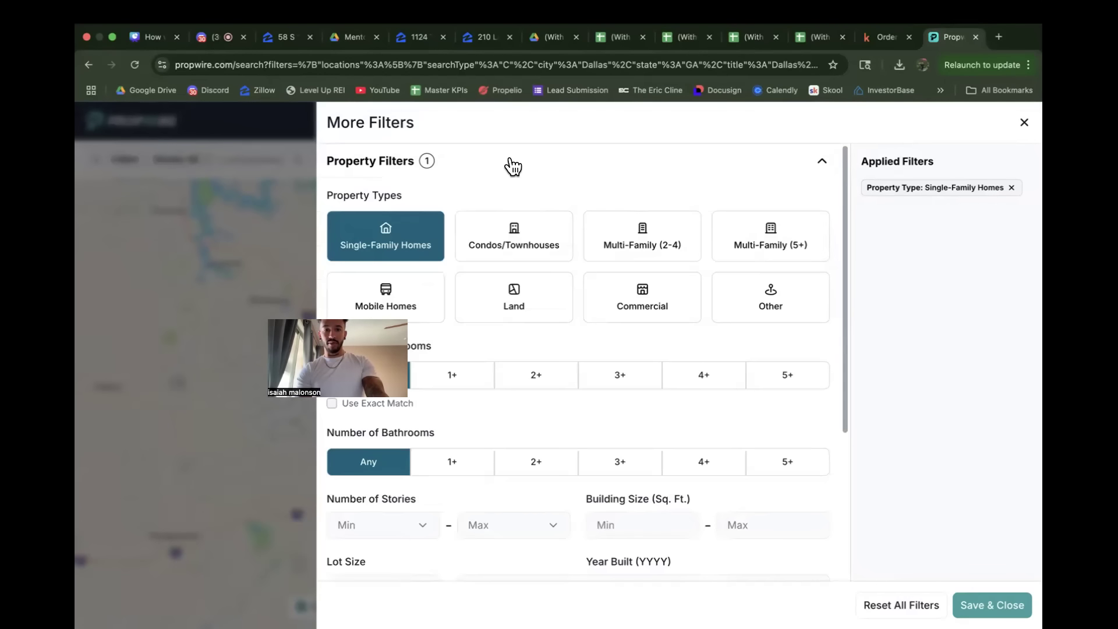
pyautogui.click(541, 169)
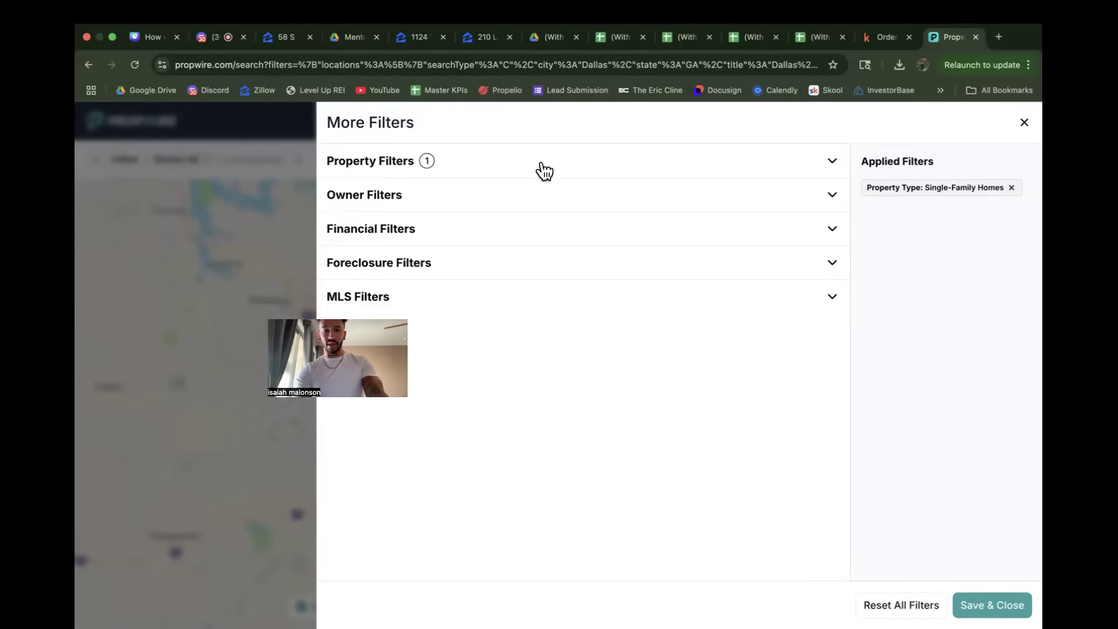
pyautogui.click(459, 201)
pyautogui.click(603, 256)
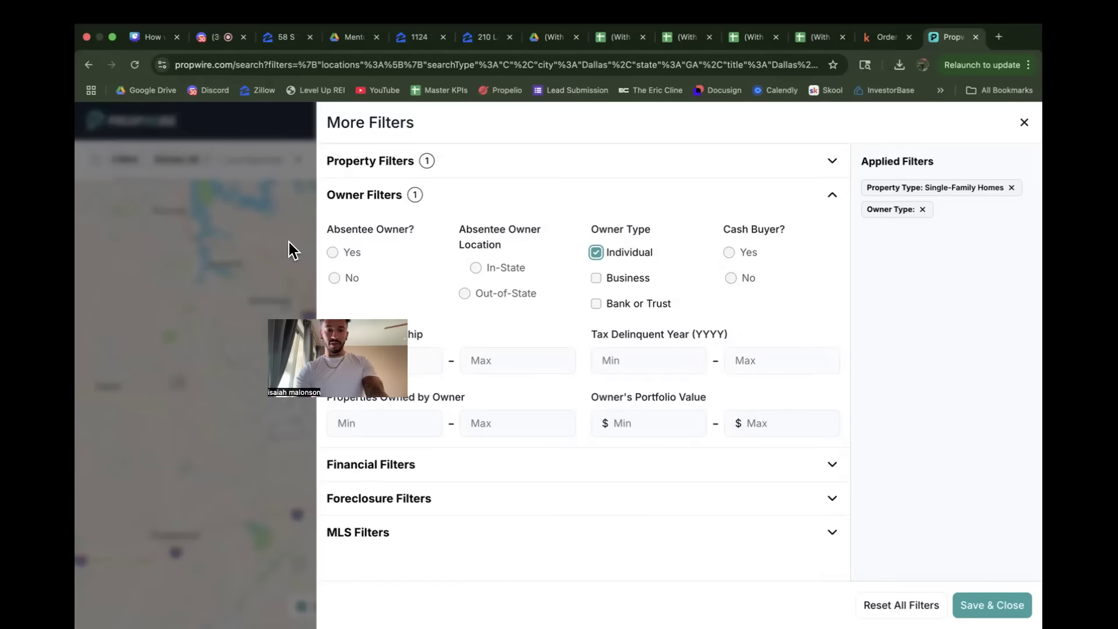
pyautogui.click(368, 361)
pyautogui.write('5')
pyautogui.click(416, 296)
pyautogui.click(495, 195)
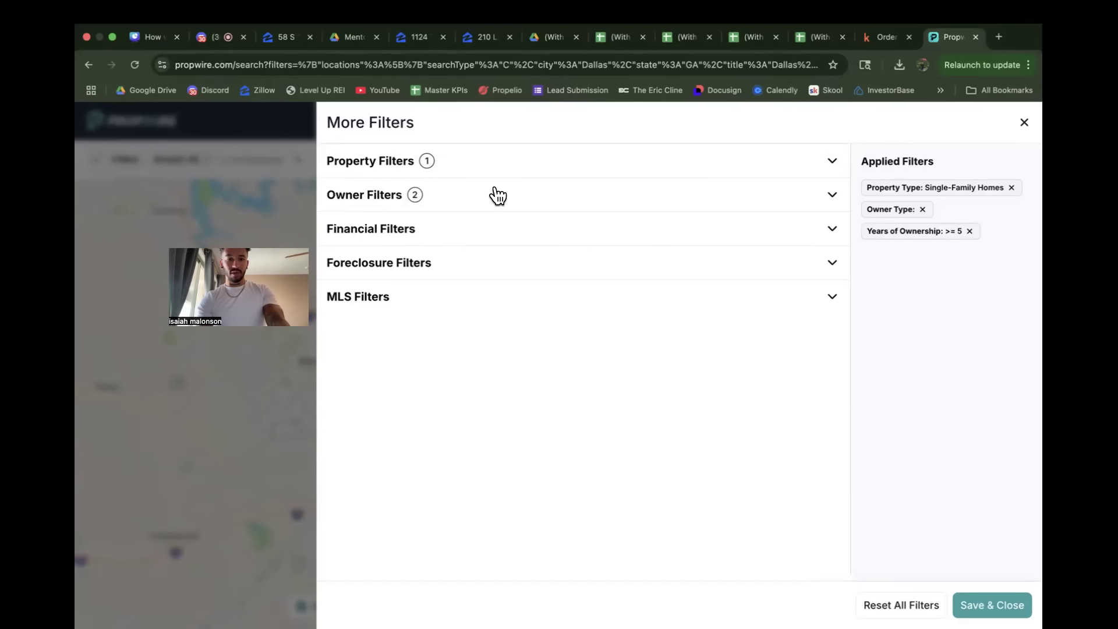
# Step: In the financial filters, set the minimum estimated equity percentage to about 50% and the minimum estimated equity to $100,000
pyautogui.click(497, 242)
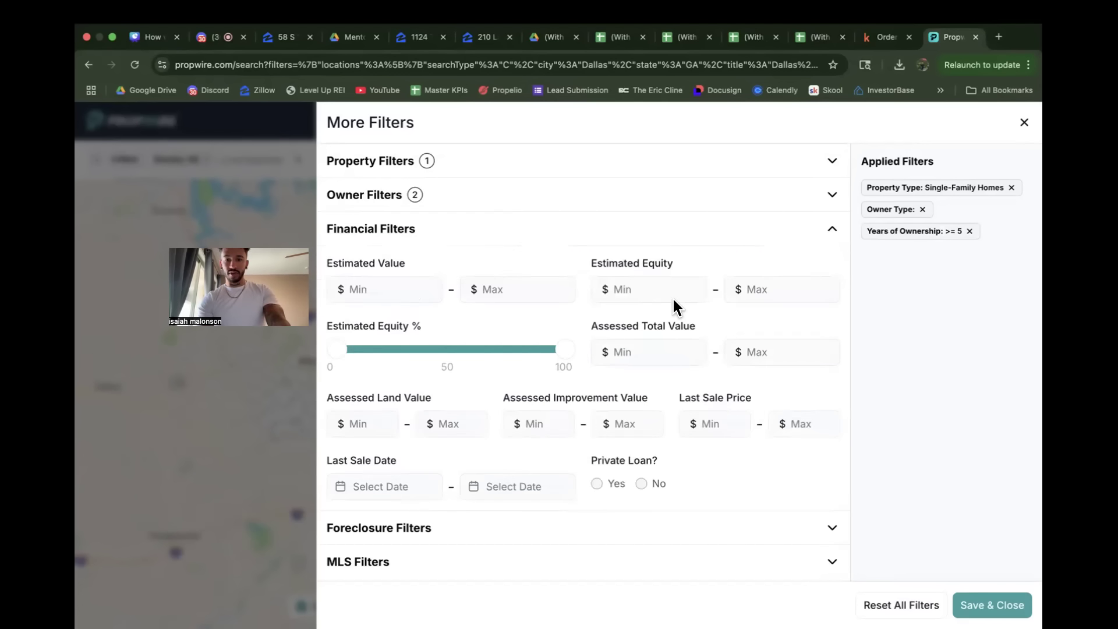
pyautogui.moveTo(333, 350); pyautogui.dragTo(443, 351)
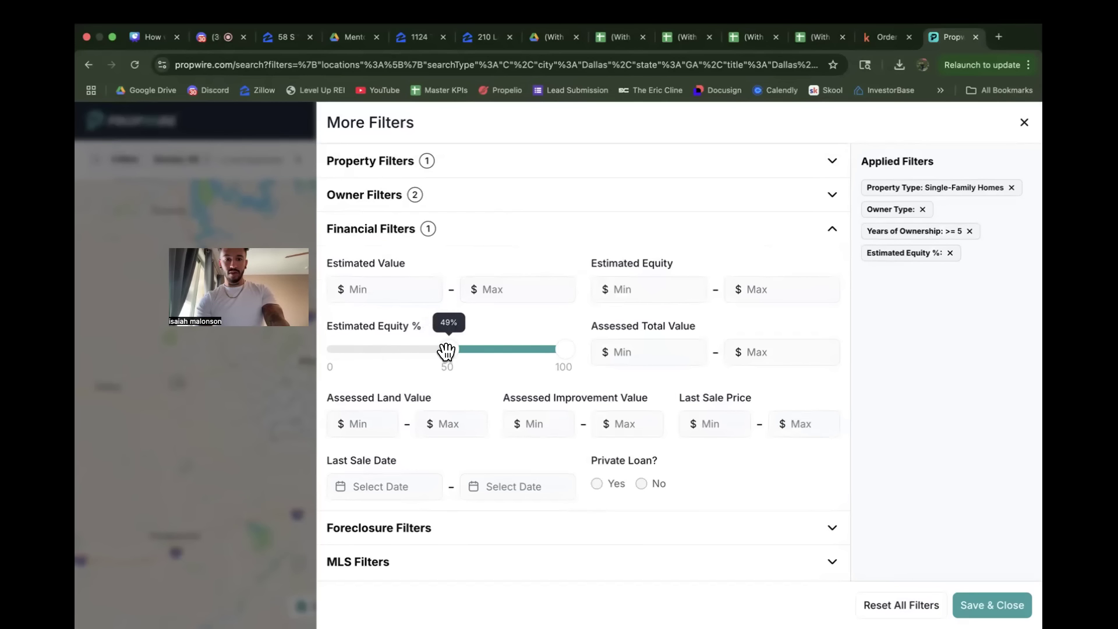
pyautogui.click(678, 288)
pyautogui.write('100000')
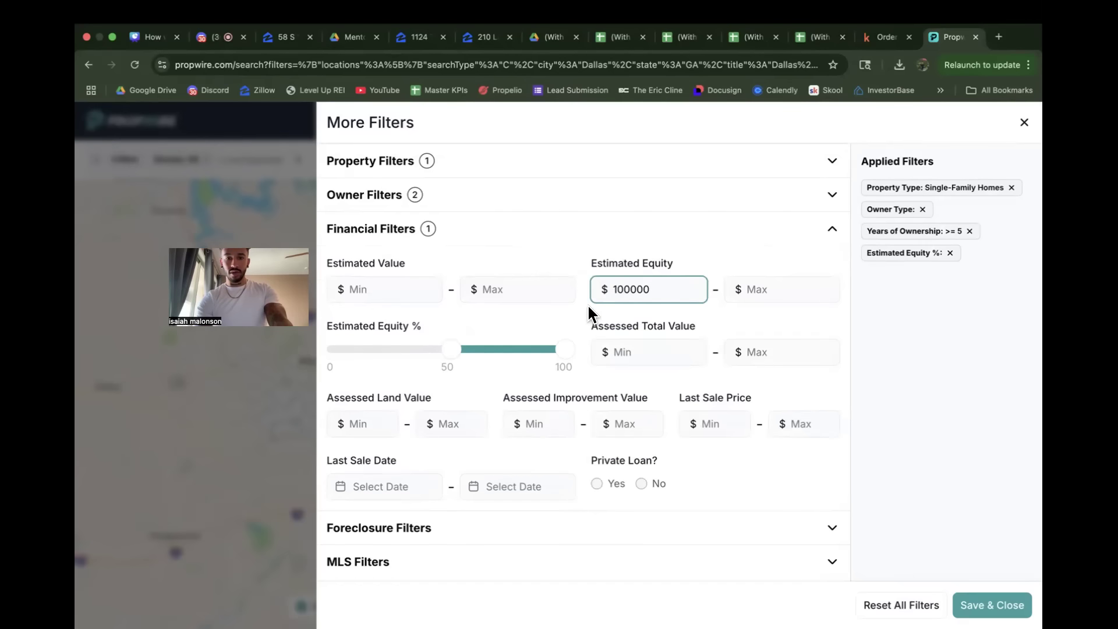
pyautogui.click(620, 305)
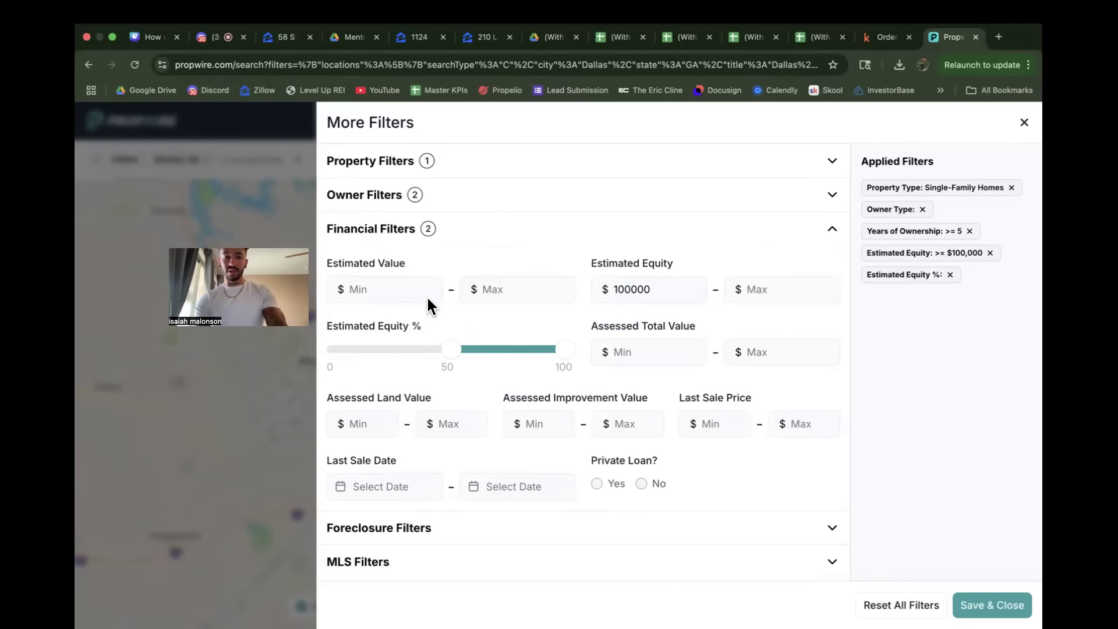
# Step: Set the minimum estimated value and the minimum assessed total value to $100,000 each
pyautogui.click(399, 286)
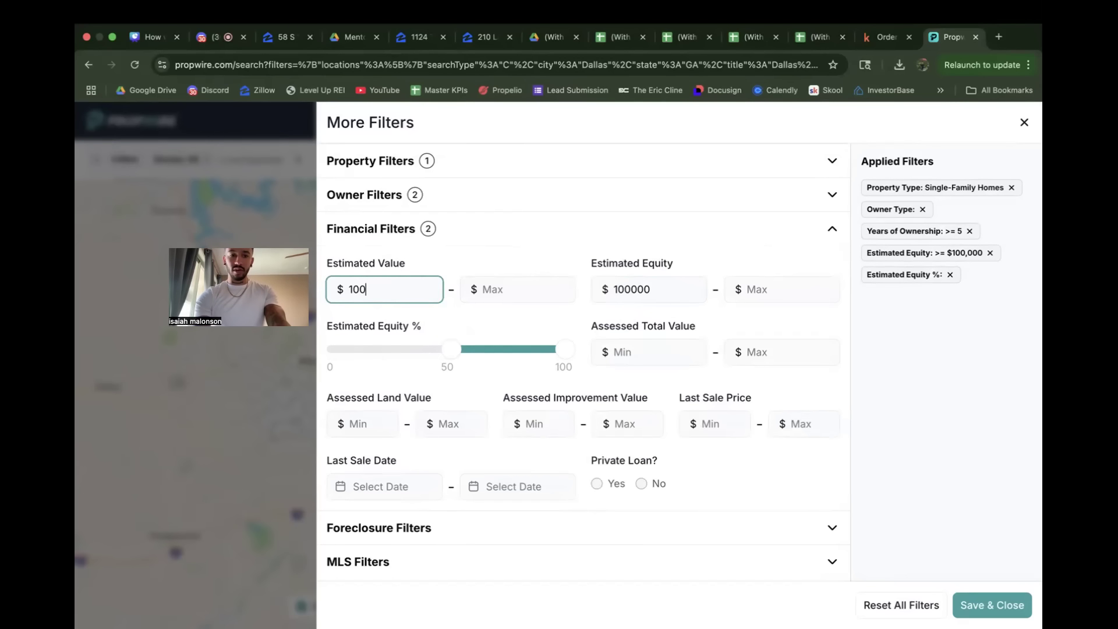
pyautogui.click(646, 352)
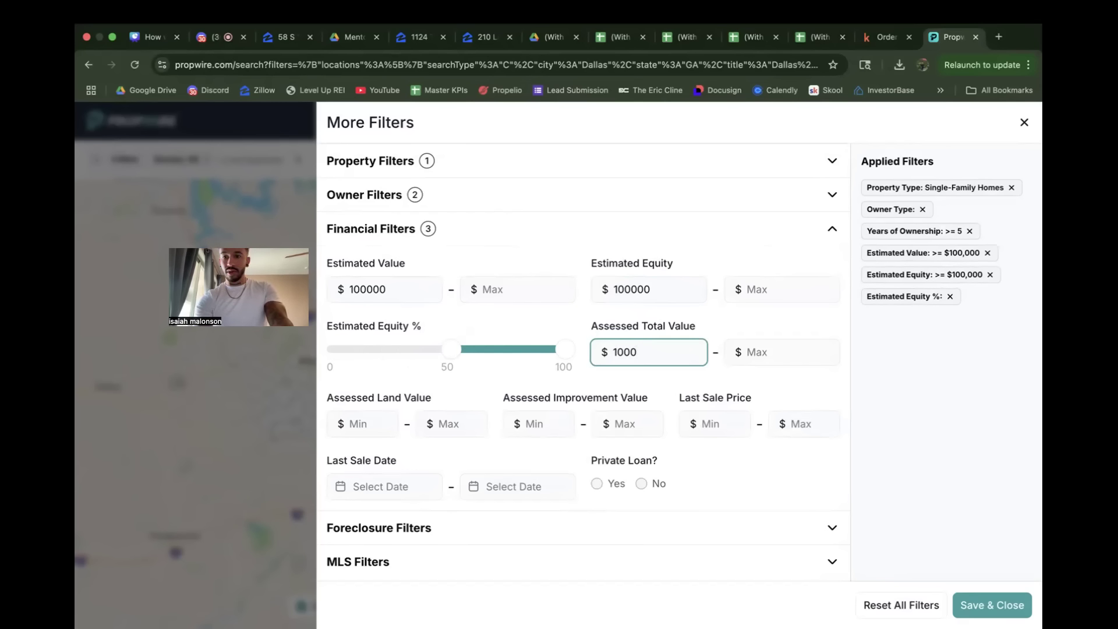
pyautogui.click(715, 326)
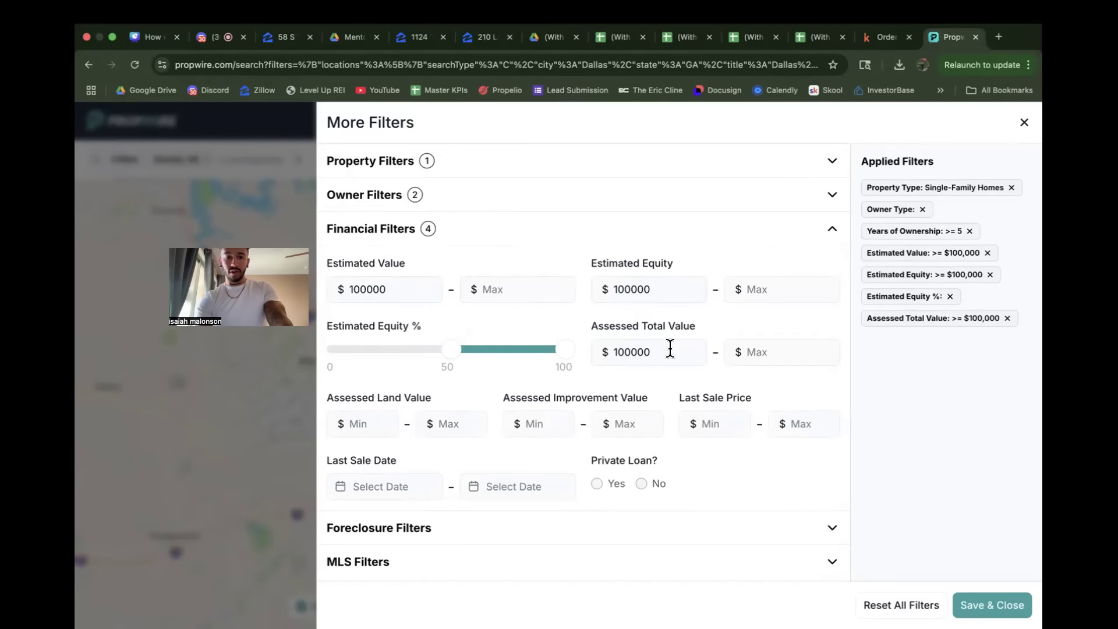
# Step: Recheck the financial, owner and property filters and apply them to the search
pyautogui.click(505, 235)
pyautogui.click(506, 237)
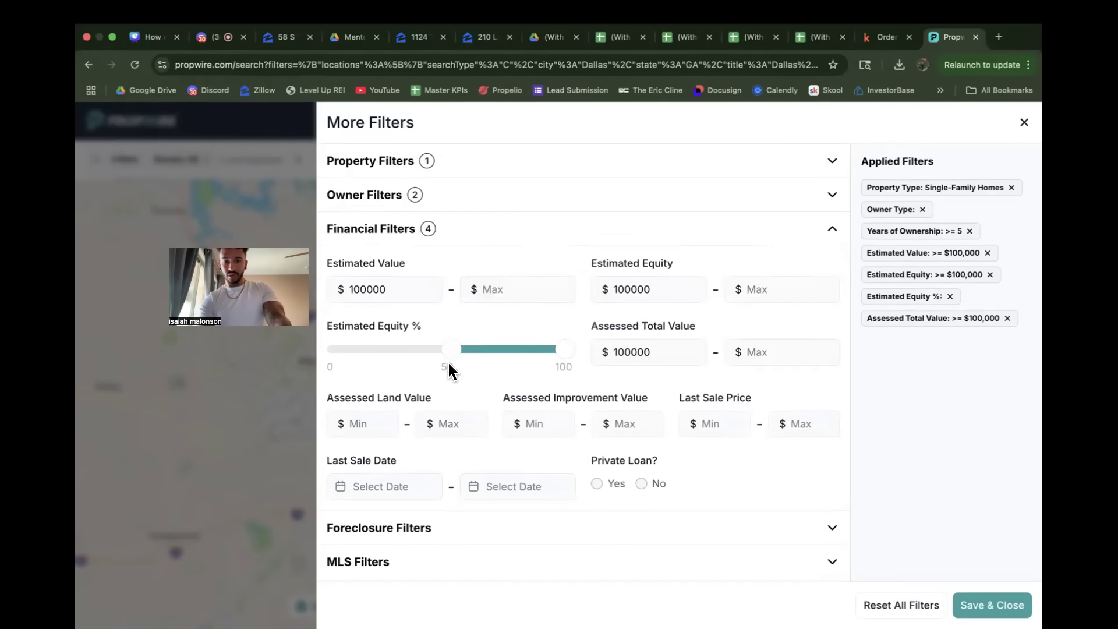
pyautogui.click(479, 194)
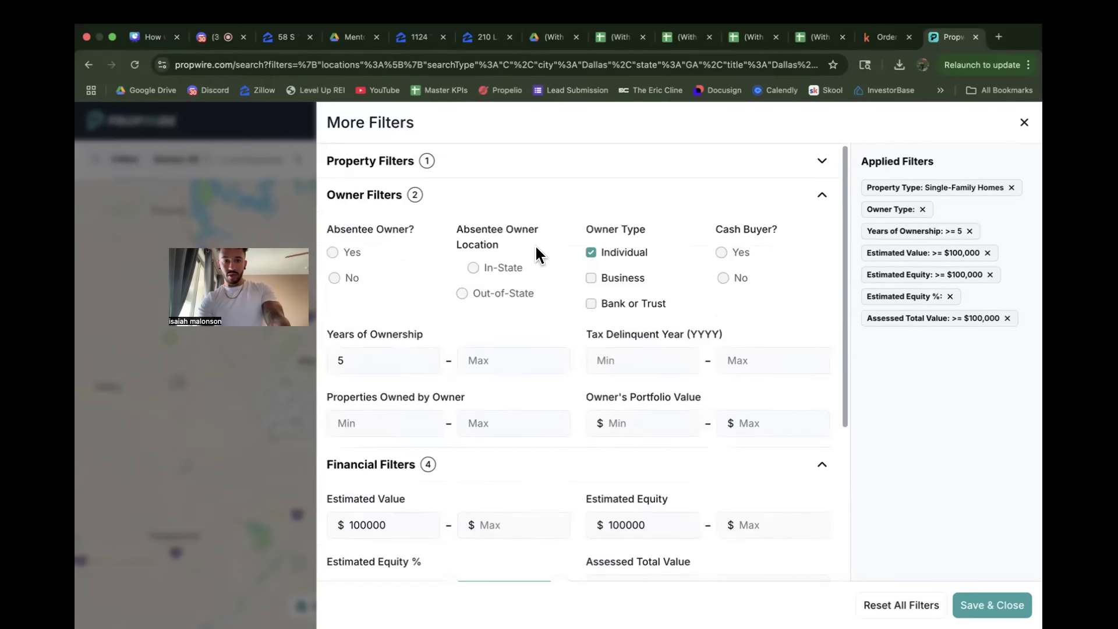
pyautogui.click(510, 186)
pyautogui.click(513, 165)
pyautogui.click(559, 166)
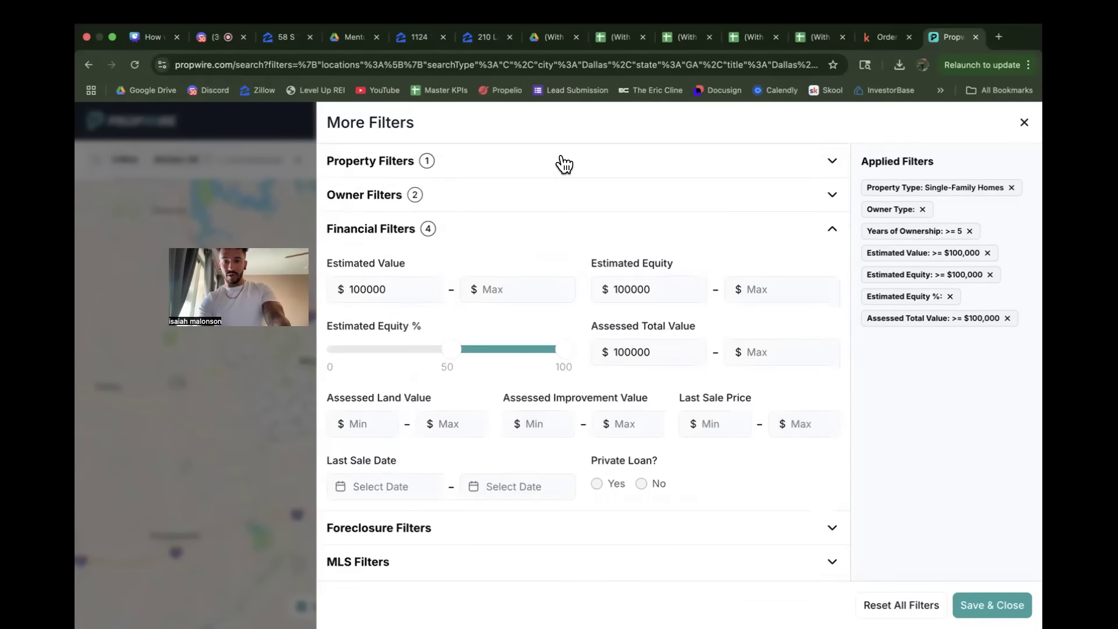
pyautogui.click(992, 604)
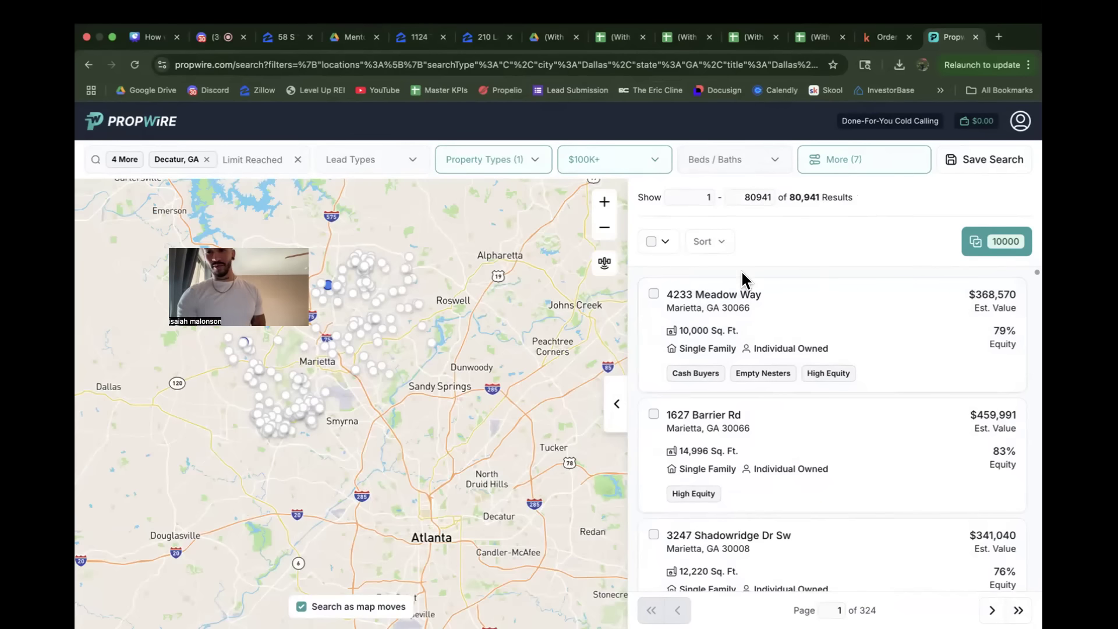
# Step: Reopen the additional filters and review the owner and financial filter settings
pyautogui.click(832, 168)
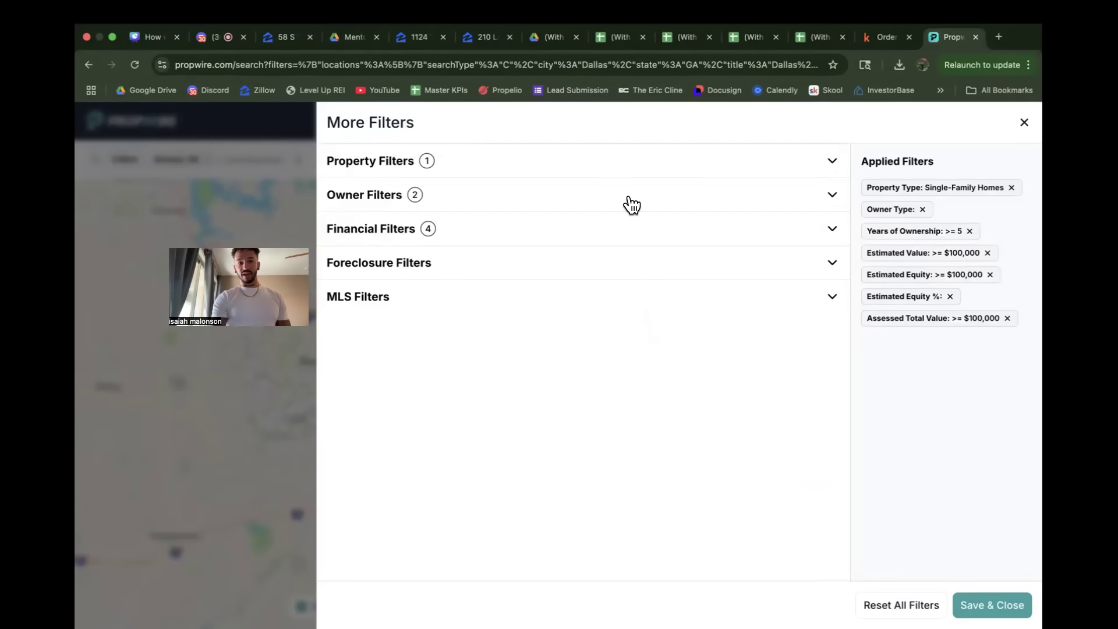
pyautogui.click(586, 196)
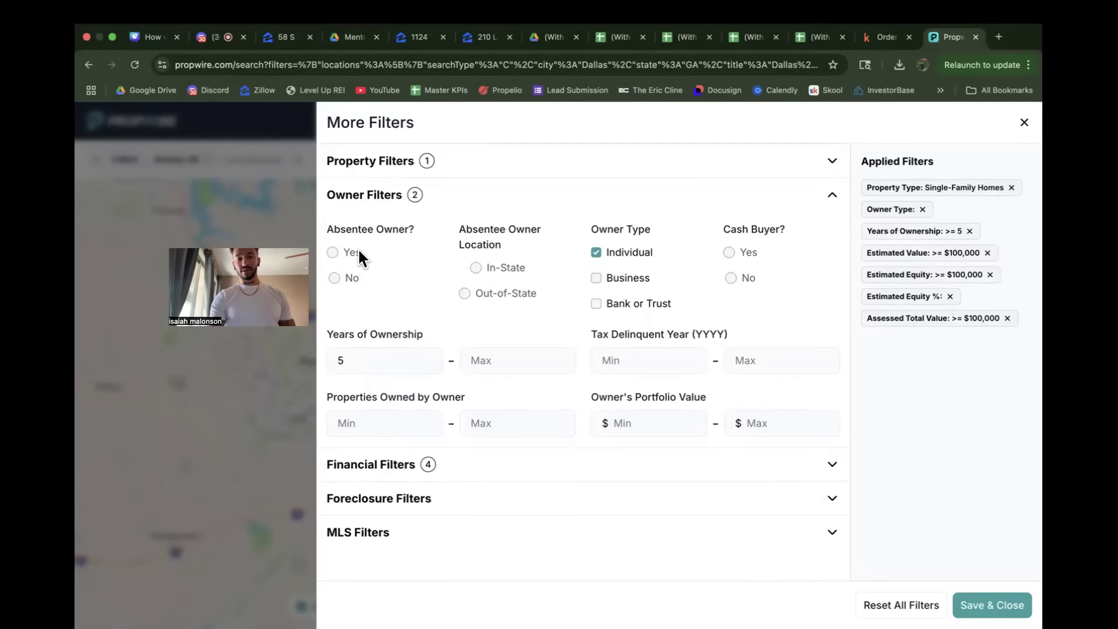
pyautogui.click(495, 193)
pyautogui.click(467, 237)
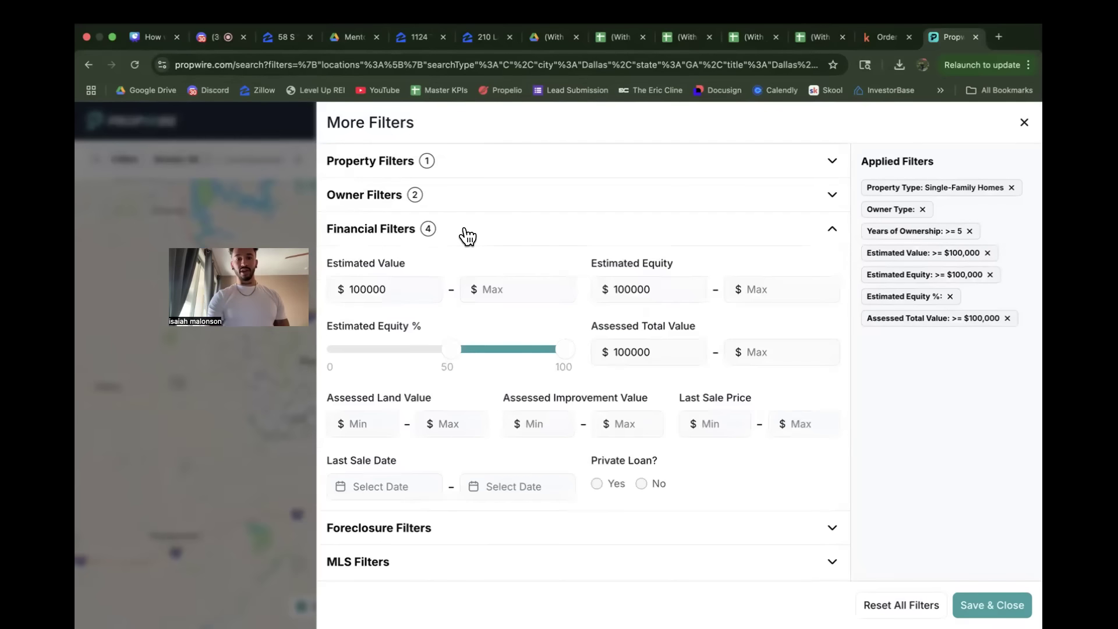
pyautogui.click(468, 235)
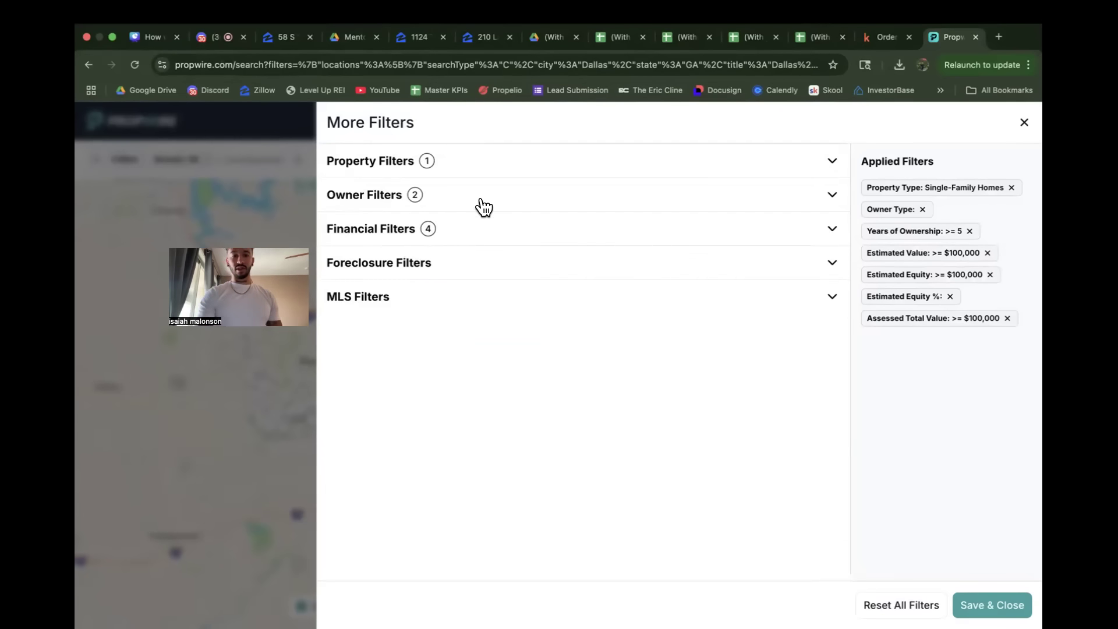
# Step: In the owner filters, set the minimum years of ownership to 10 and apply it to the search
pyautogui.click(491, 196)
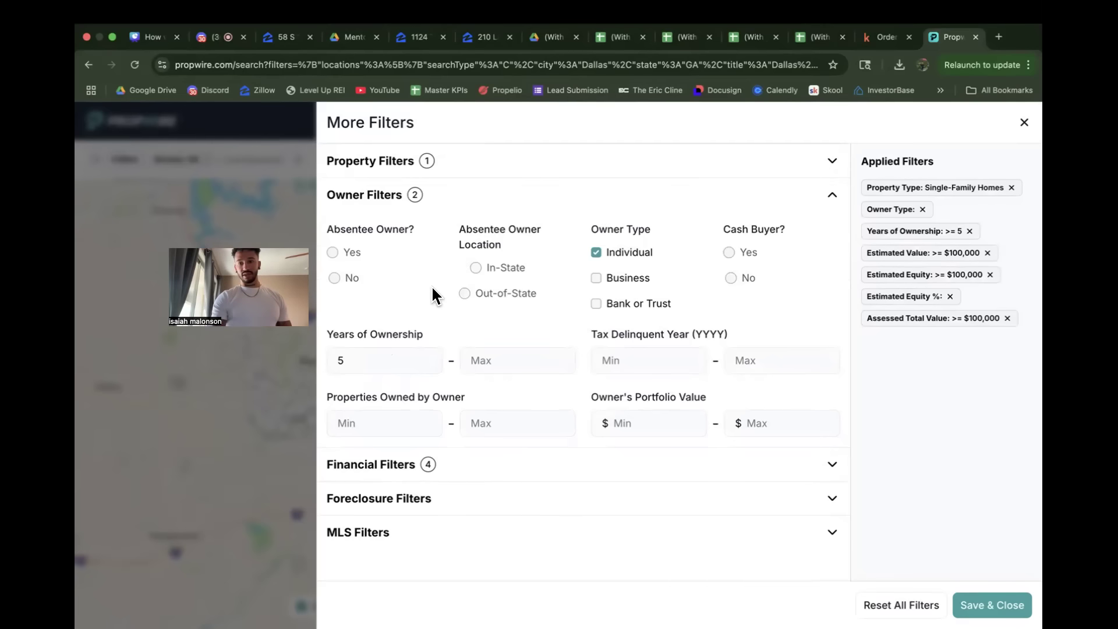
pyautogui.click(368, 361)
pyautogui.press('BackSpace')
pyautogui.write('10')
pyautogui.click(465, 310)
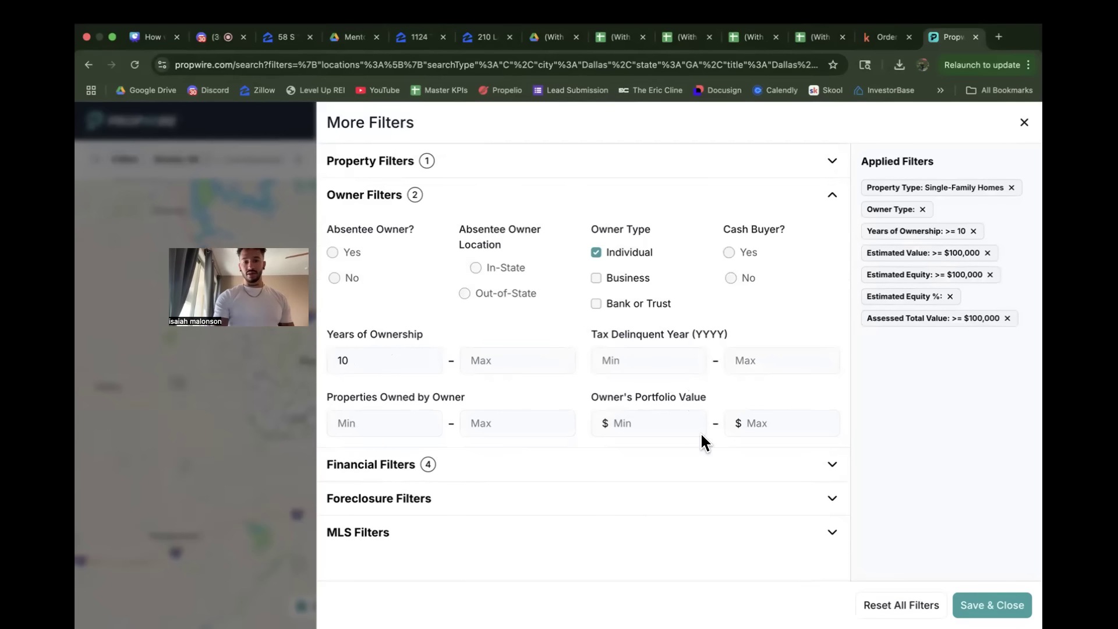
pyautogui.click(964, 597)
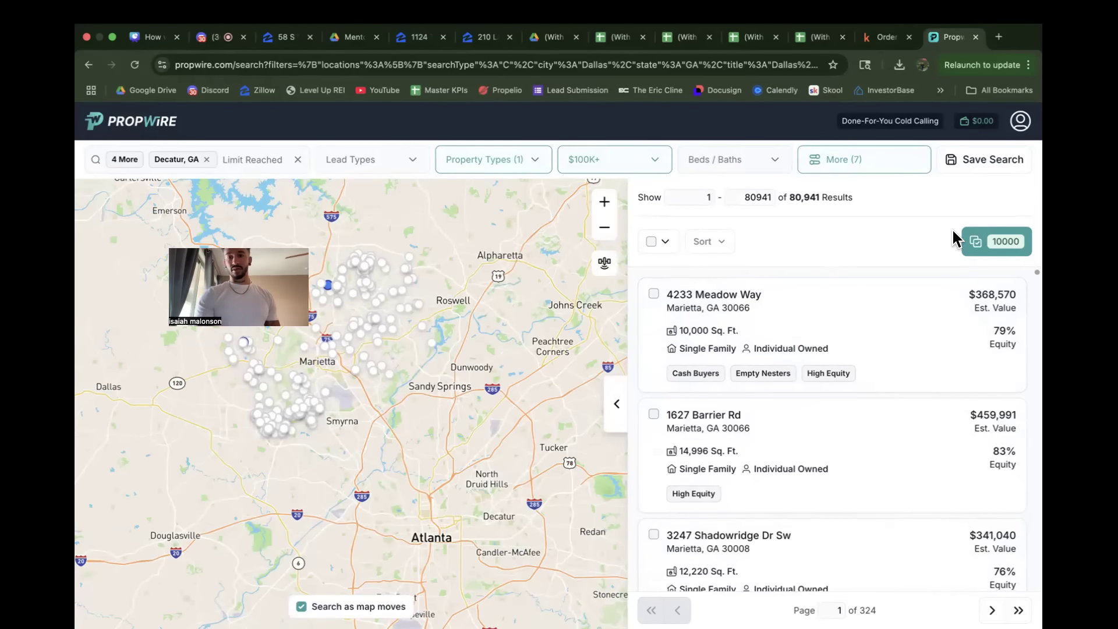
# Step: Recheck the financial filters, limit the list to absentee owners, and apply the filters to the search
pyautogui.click(837, 167)
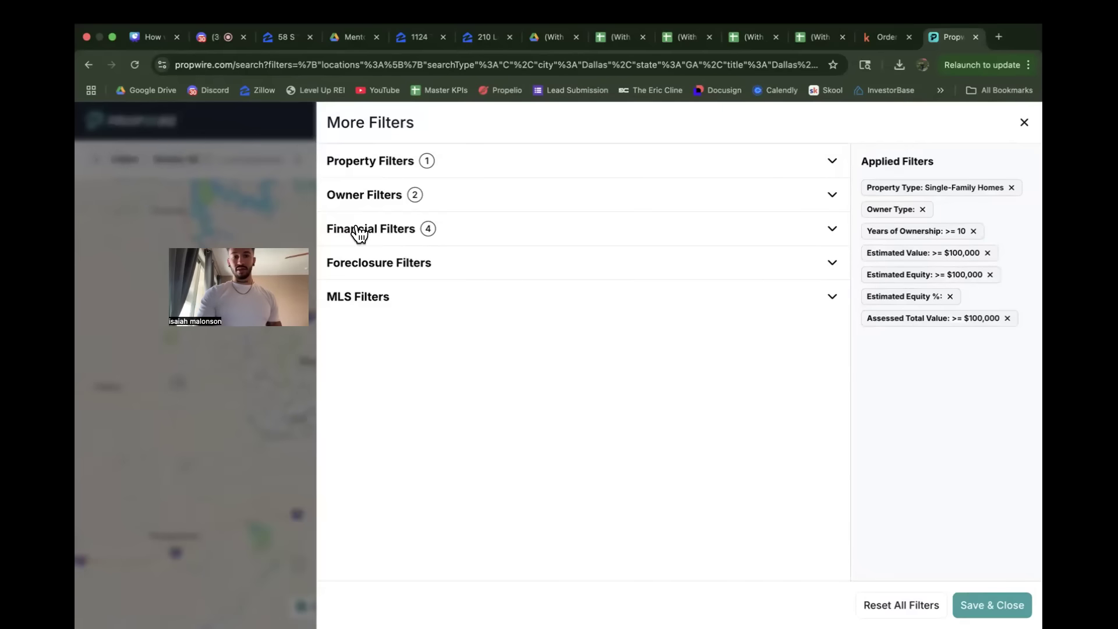
pyautogui.click(487, 229)
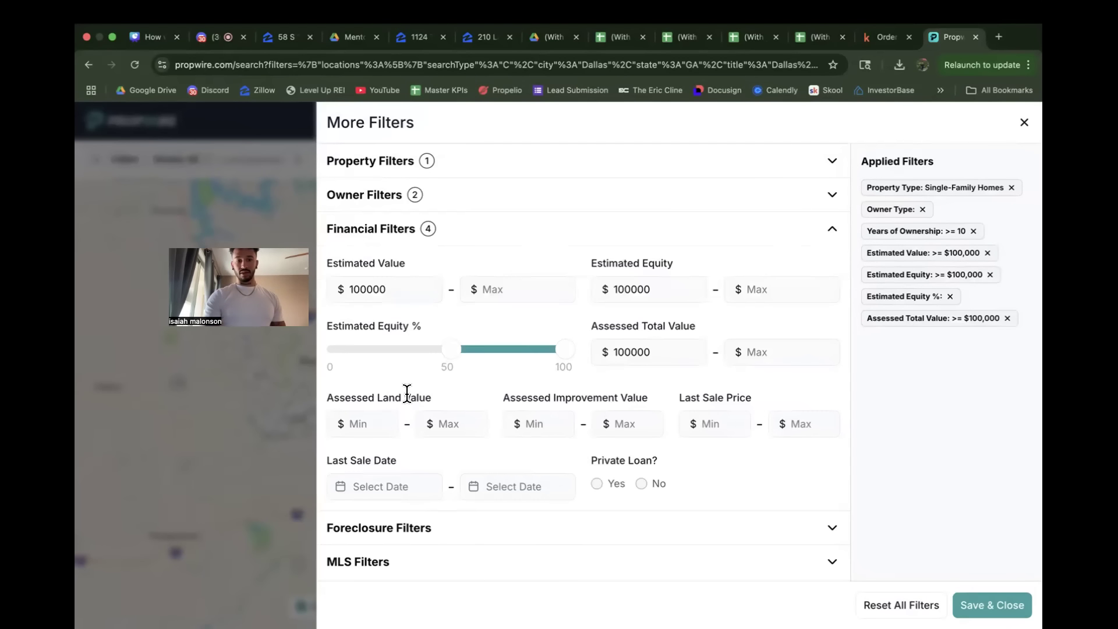
pyautogui.click(447, 201)
pyautogui.click(378, 358)
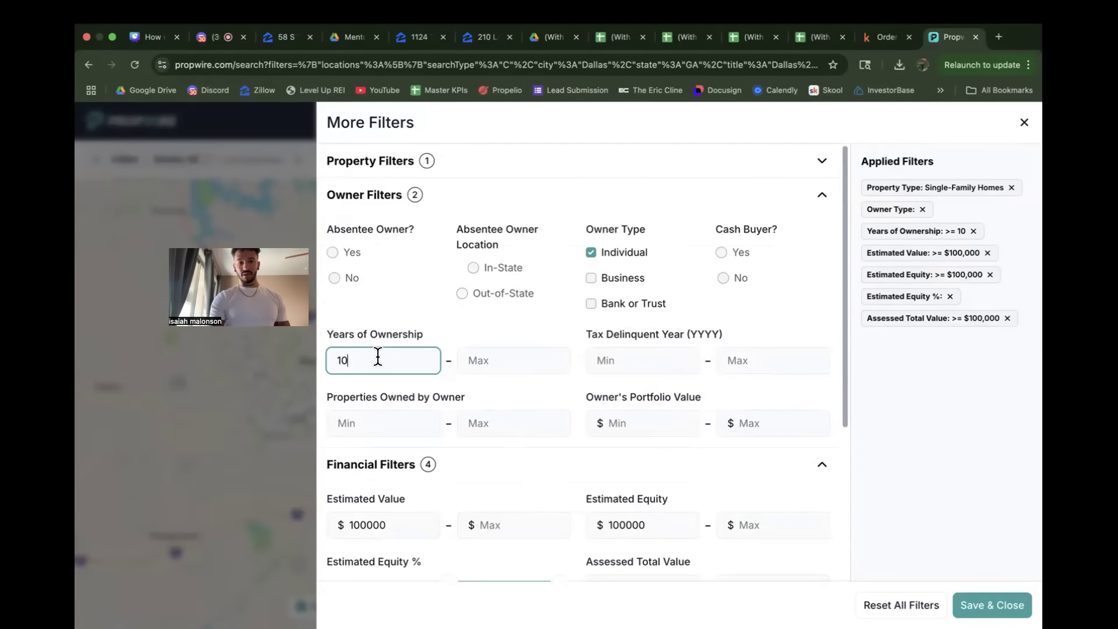
pyautogui.click(442, 312)
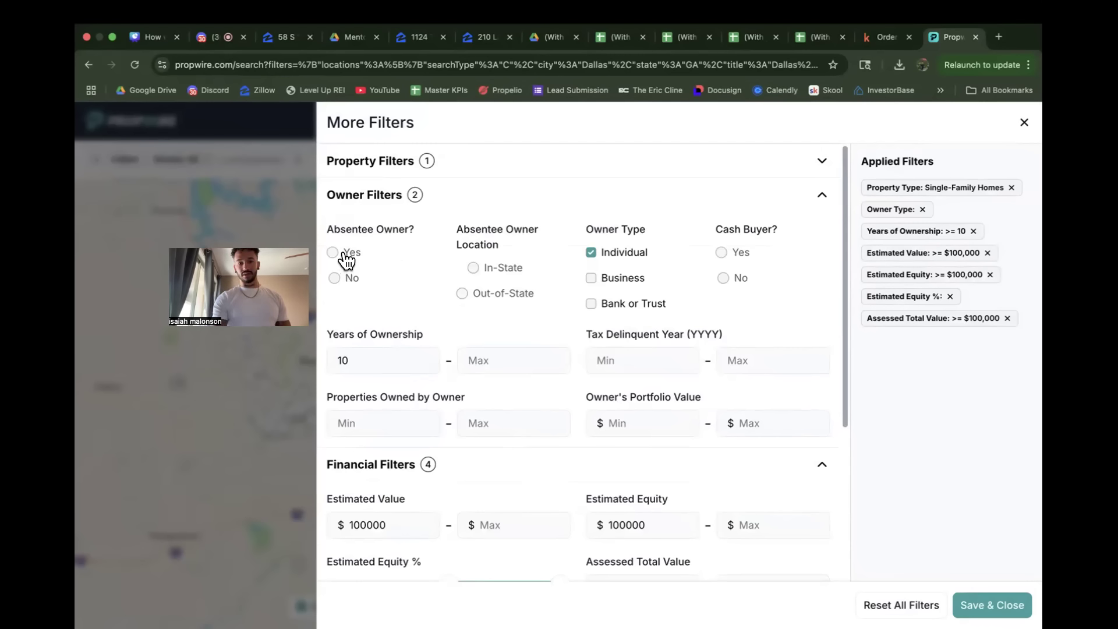
pyautogui.click(344, 257)
pyautogui.click(664, 195)
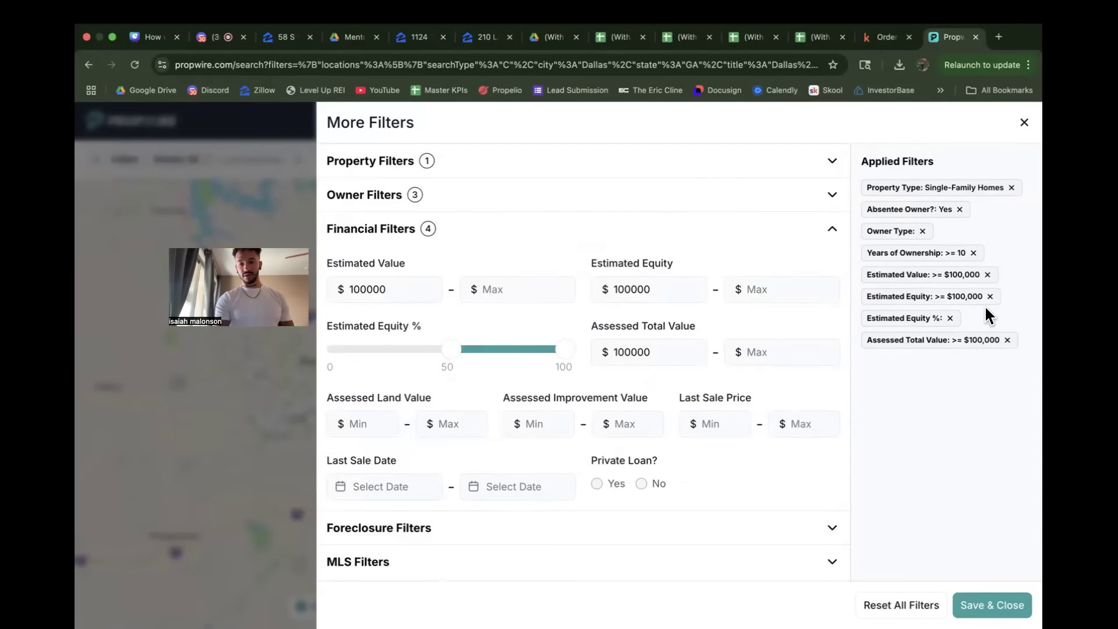
pyautogui.click(999, 605)
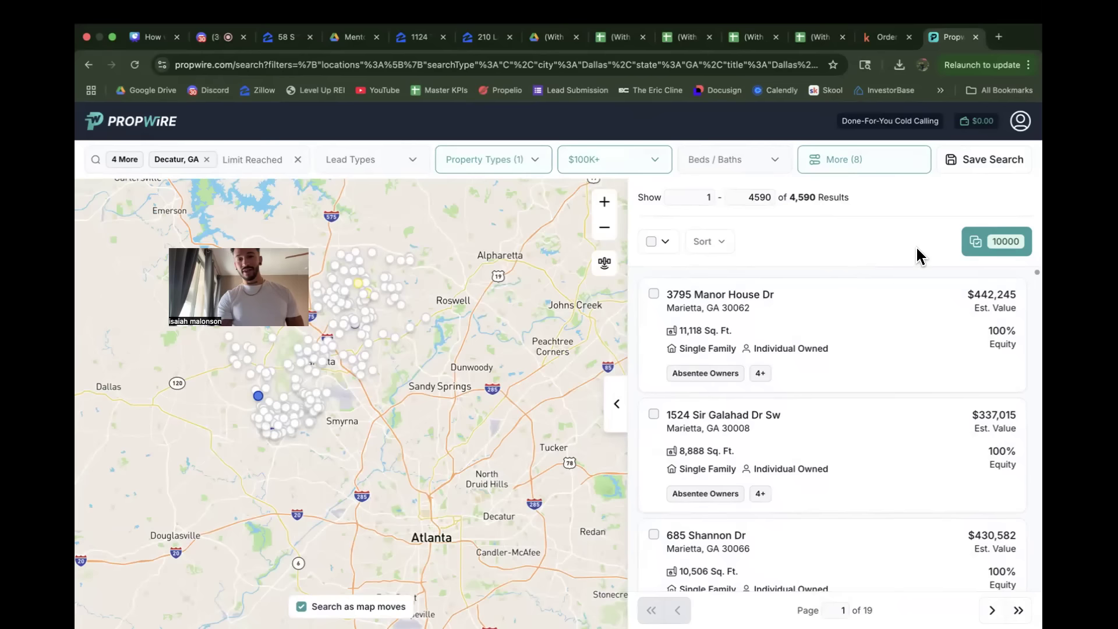
# Step: Lower the minimum years of ownership to 5 in the owner filters and apply it to the search
pyautogui.click(851, 166)
pyautogui.click(465, 200)
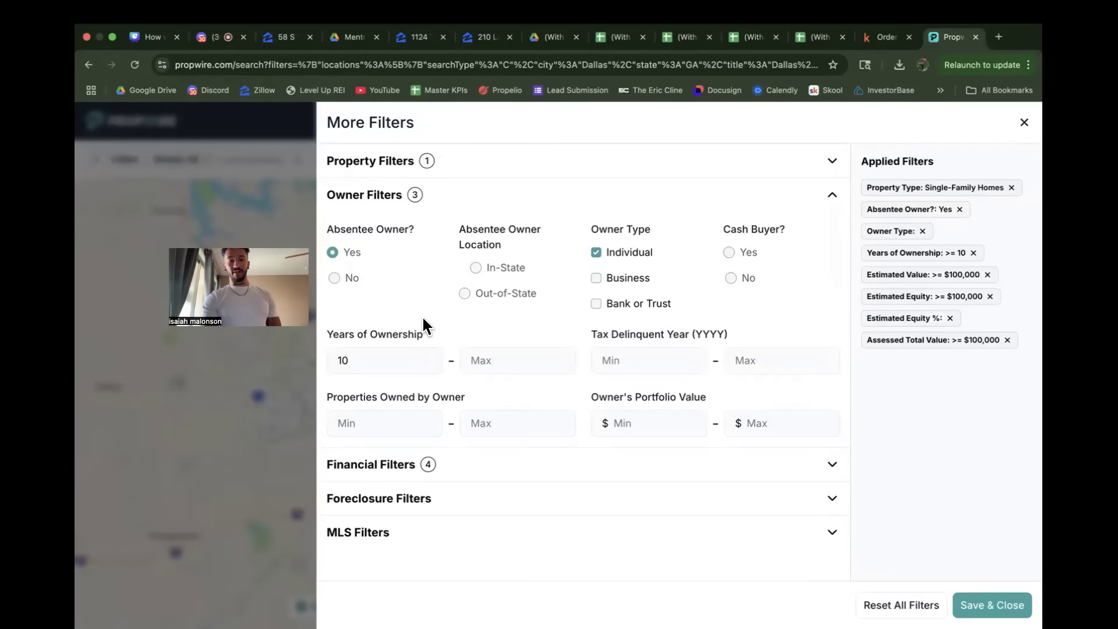
pyautogui.click(383, 361)
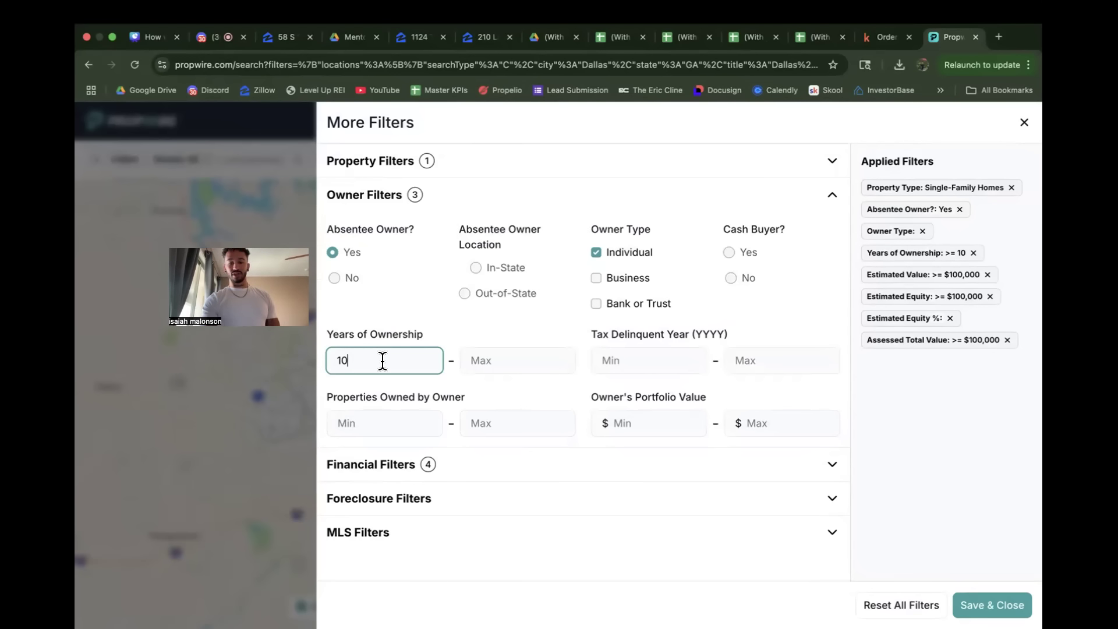
pyautogui.click(438, 332)
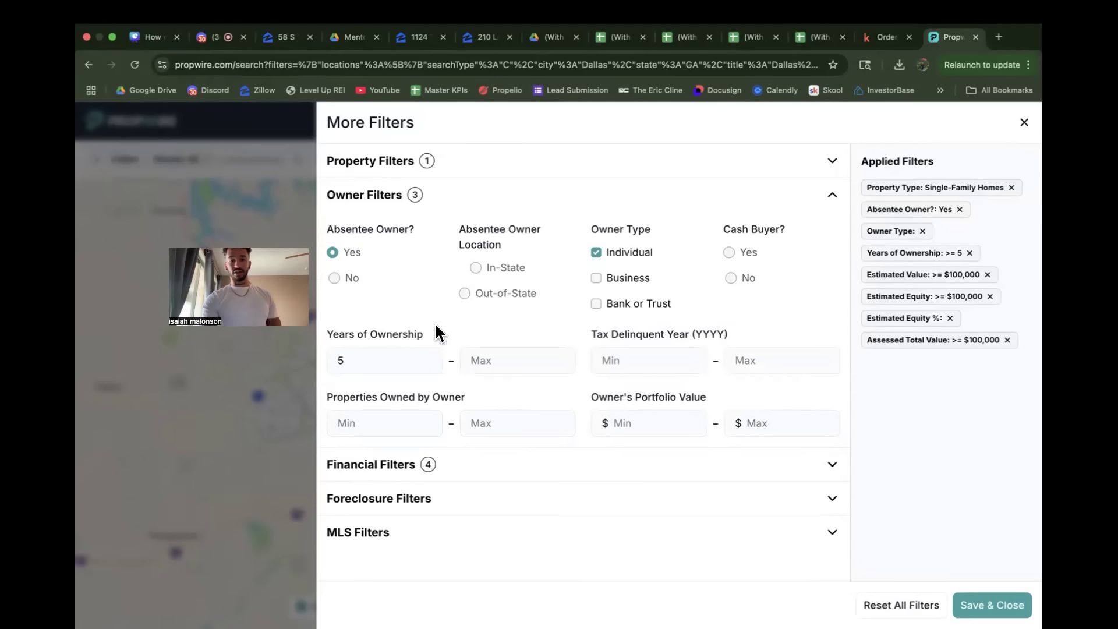
pyautogui.click(992, 605)
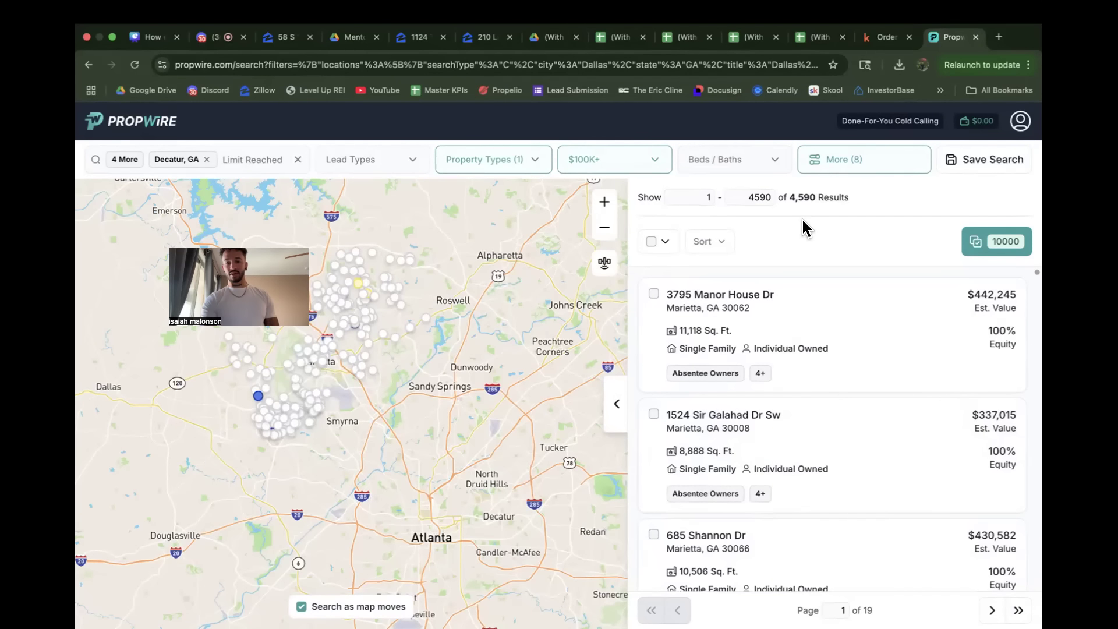
# Step: Review the owner and property filter settings, including years of ownership and property type, and return to the results
pyautogui.click(851, 161)
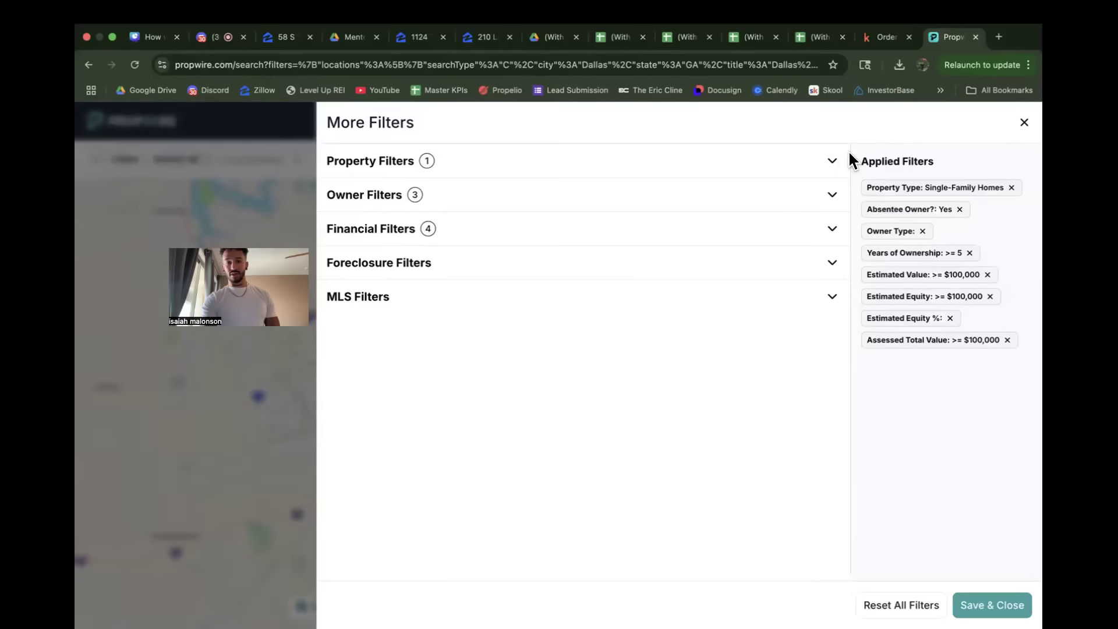
pyautogui.click(462, 197)
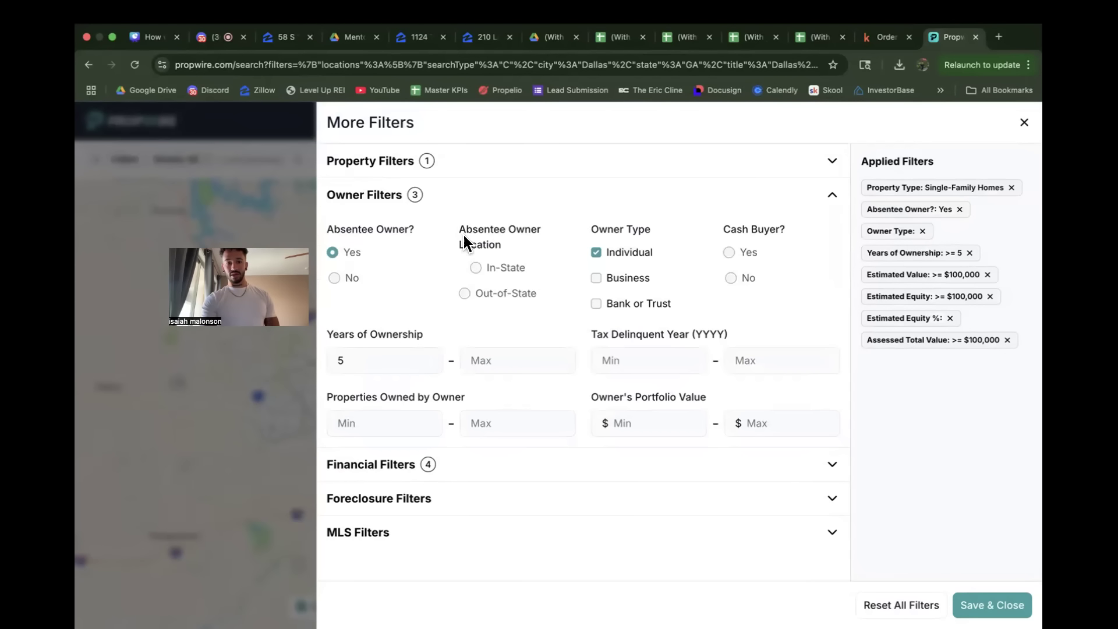
pyautogui.click(362, 364)
pyautogui.click(386, 322)
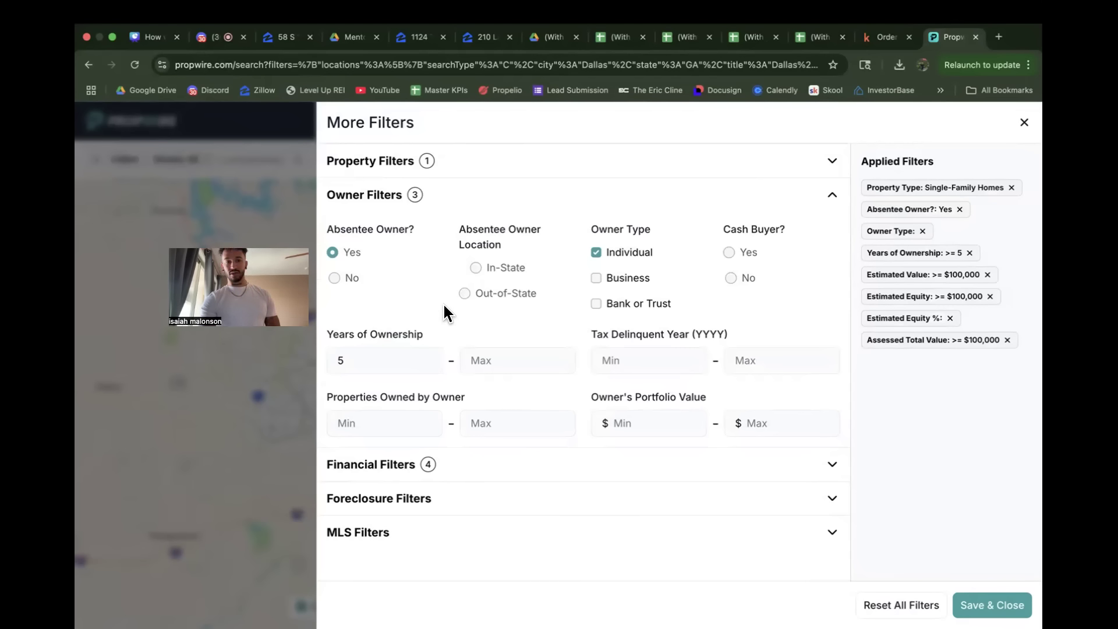
pyautogui.click(449, 163)
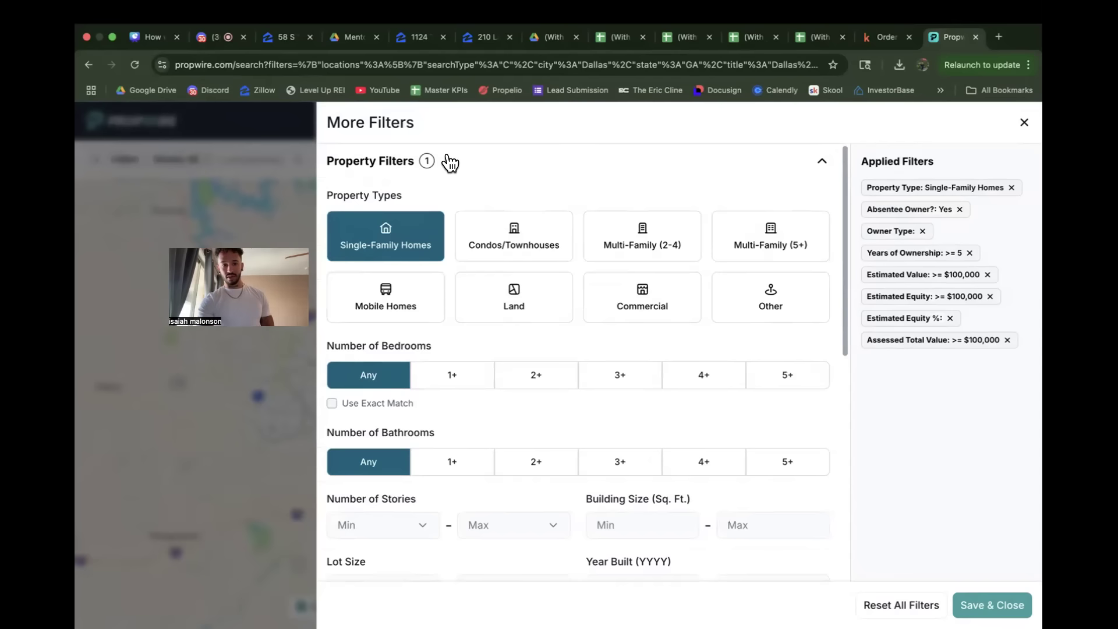
pyautogui.click(448, 163)
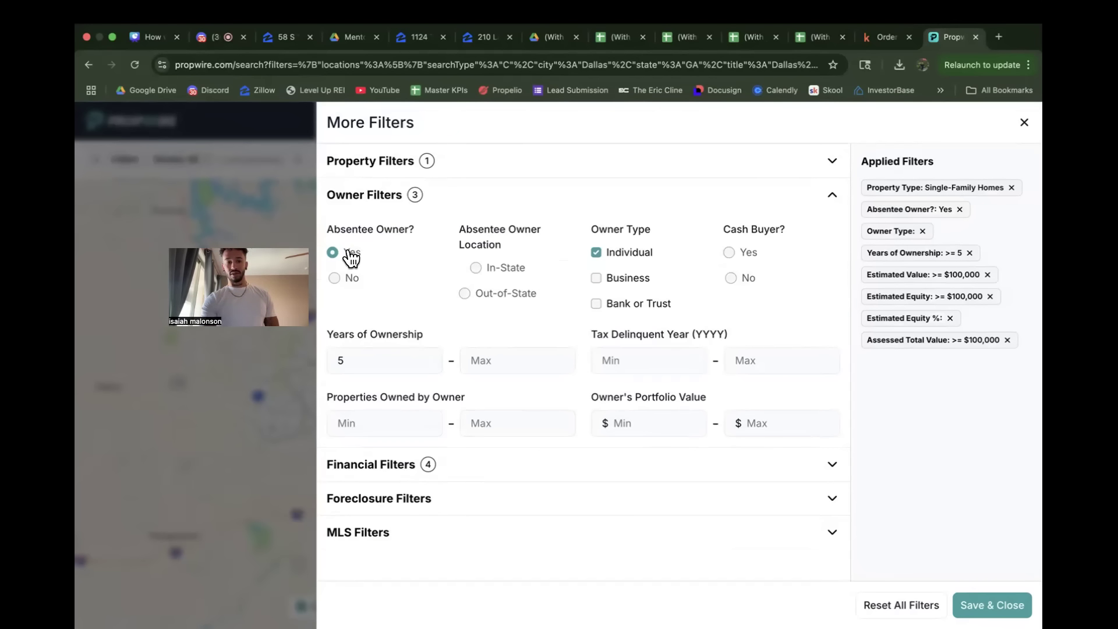
pyautogui.click(992, 605)
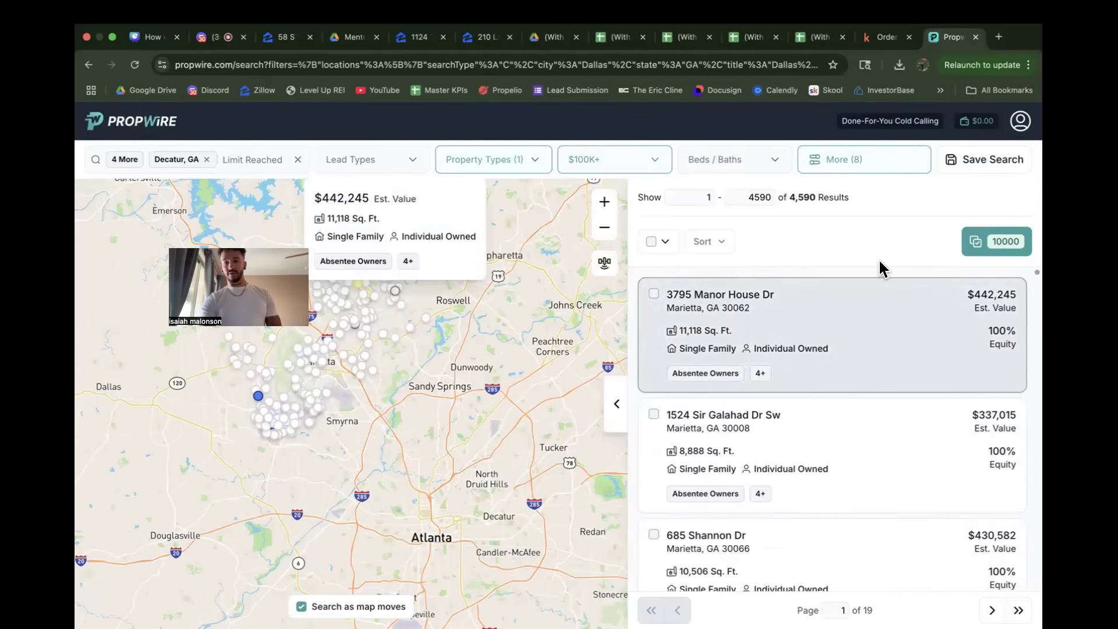
# Step: Switch the absentee owner filter to No and apply the filters to the search
pyautogui.click(857, 166)
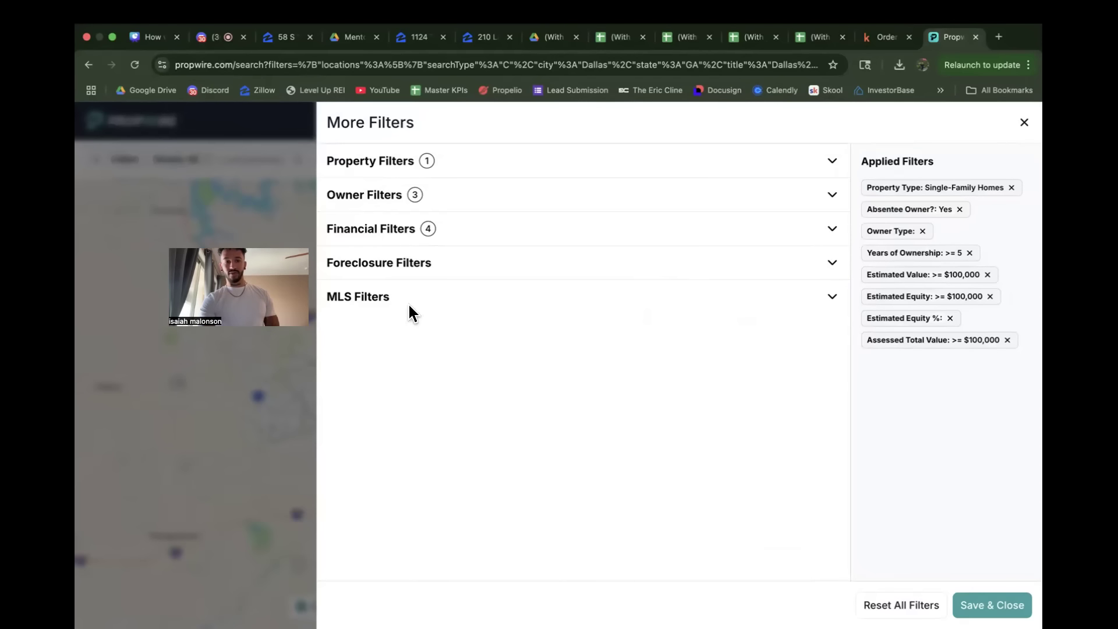
pyautogui.click(414, 265)
pyautogui.click(400, 235)
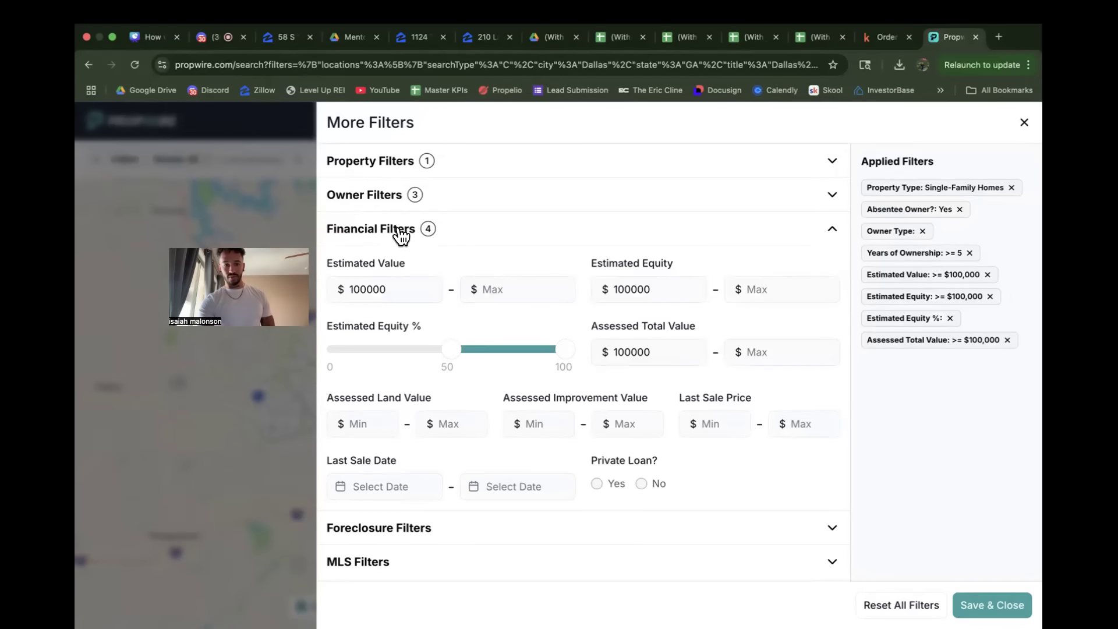
pyautogui.click(400, 235)
pyautogui.click(400, 196)
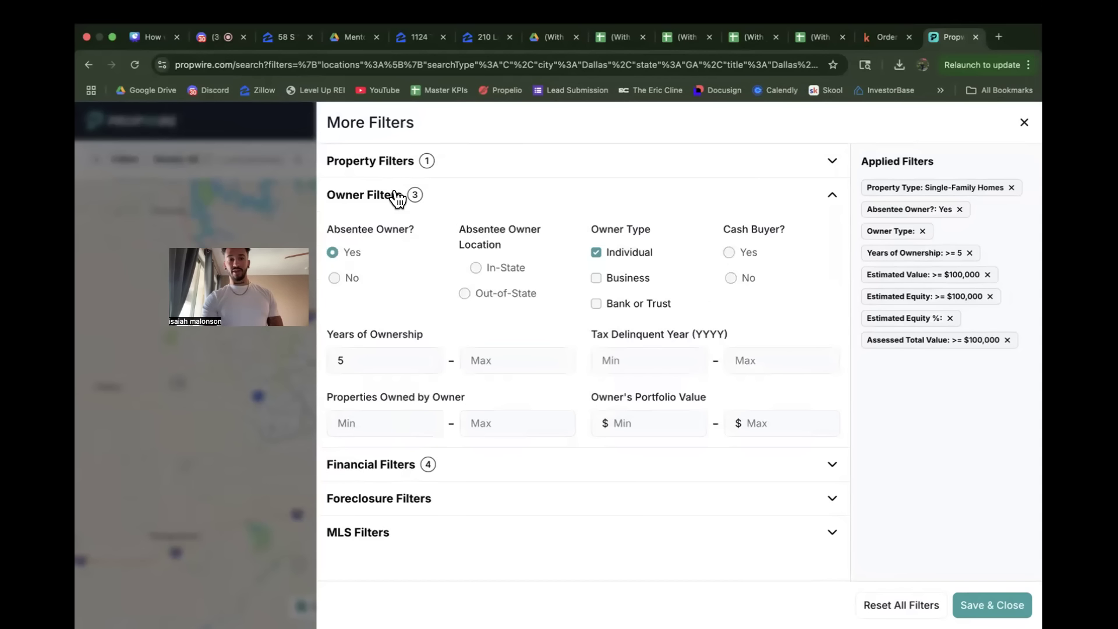
pyautogui.click(335, 278)
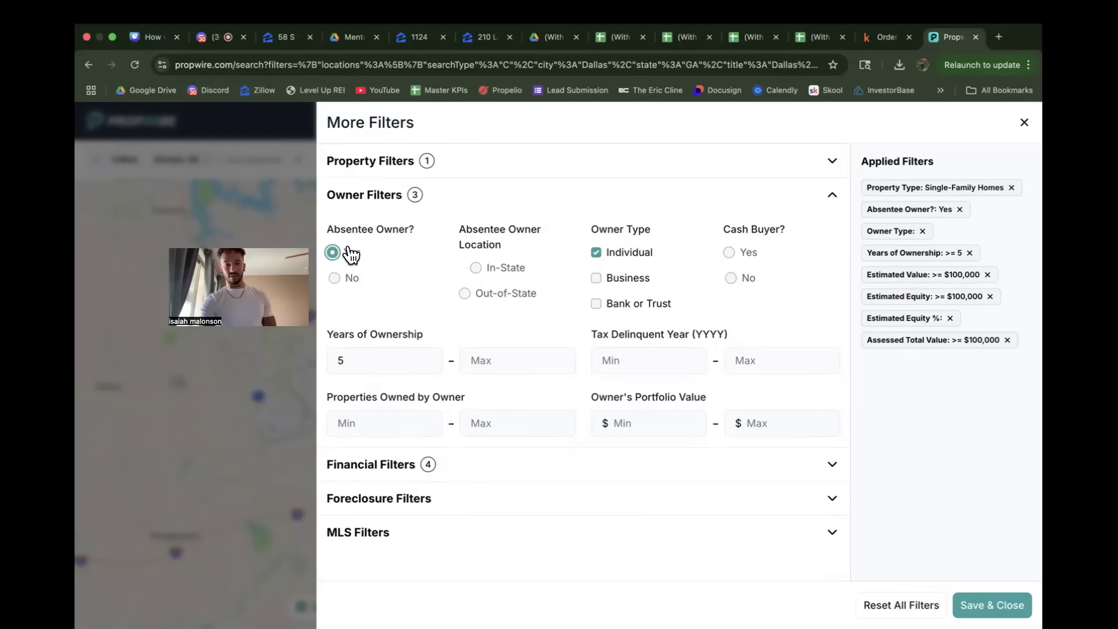
pyautogui.click(335, 278)
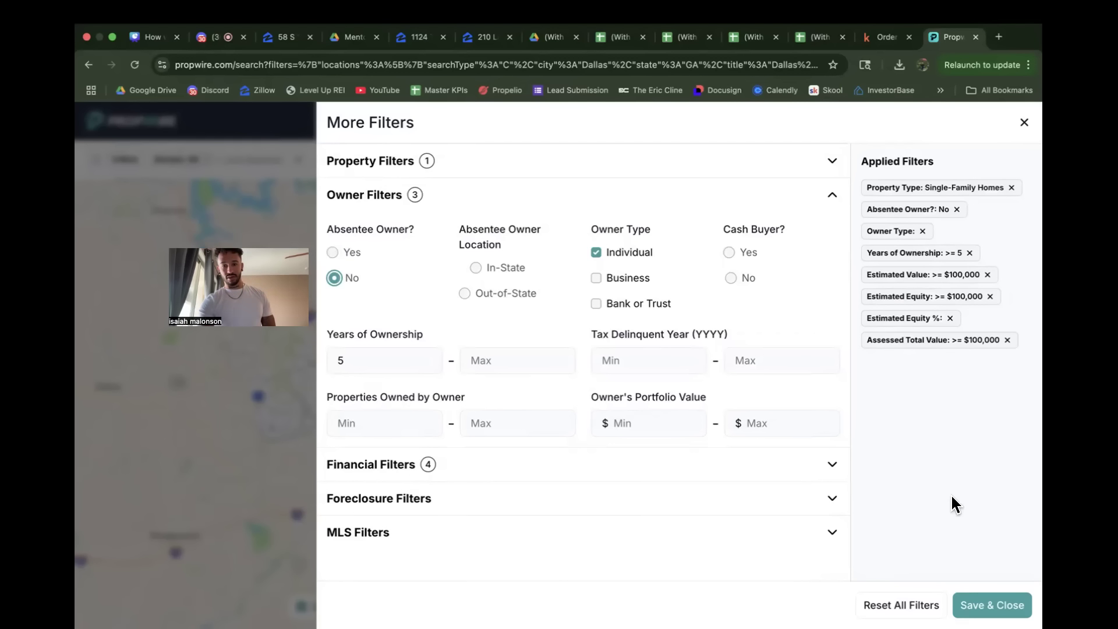
pyautogui.click(1016, 595)
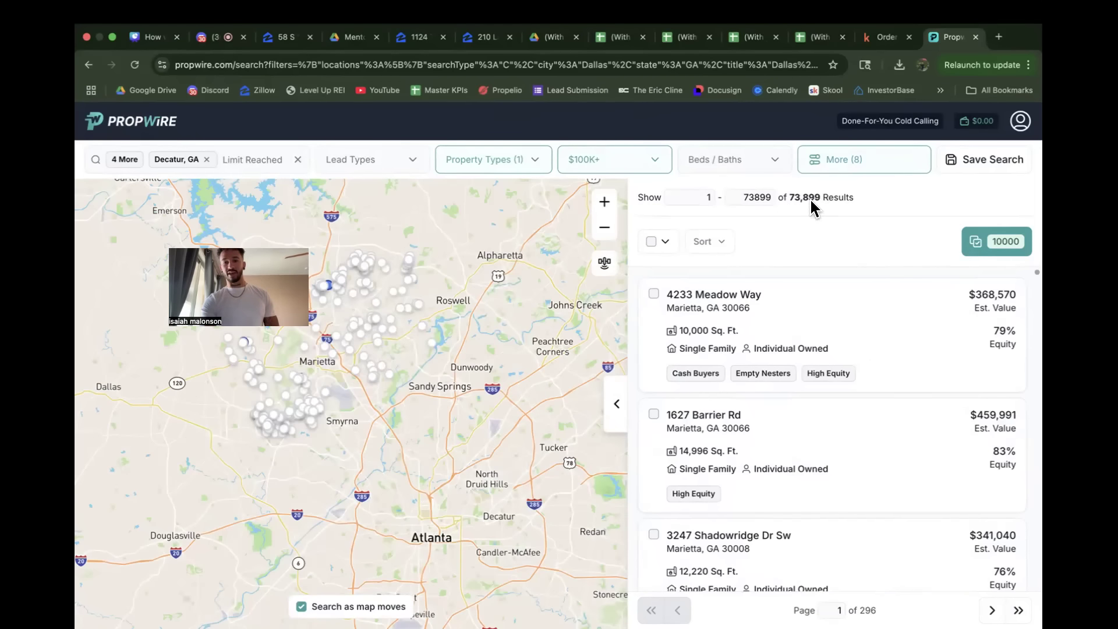
# Step: Set the absentee owner filter back to Yes, clear the minimum years of ownership, and apply the filters
pyautogui.click(840, 171)
pyautogui.click(449, 196)
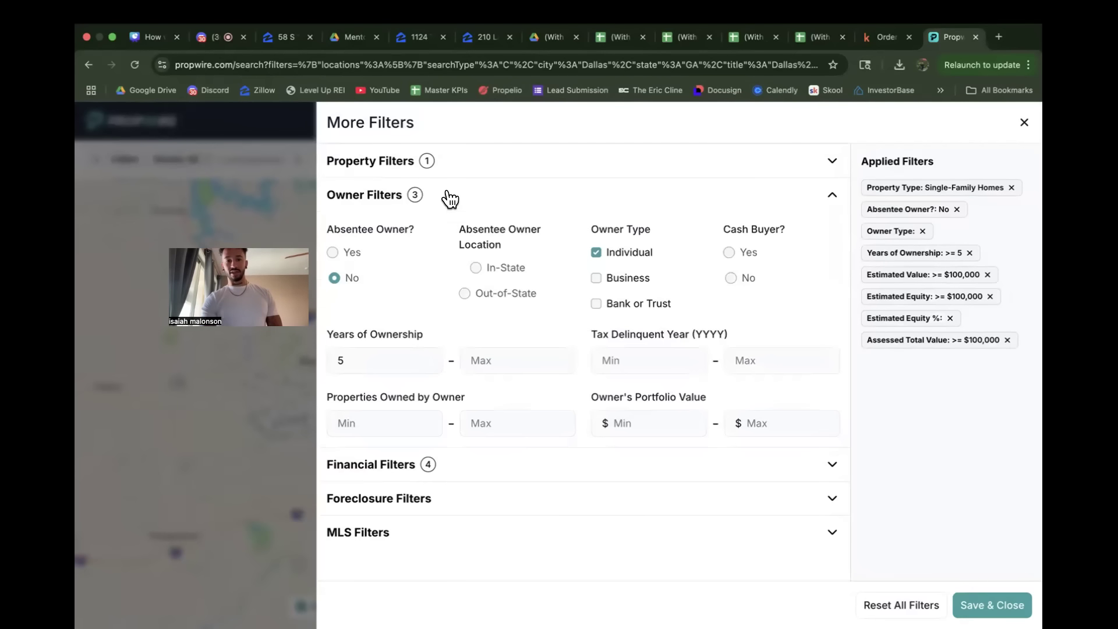
pyautogui.click(356, 254)
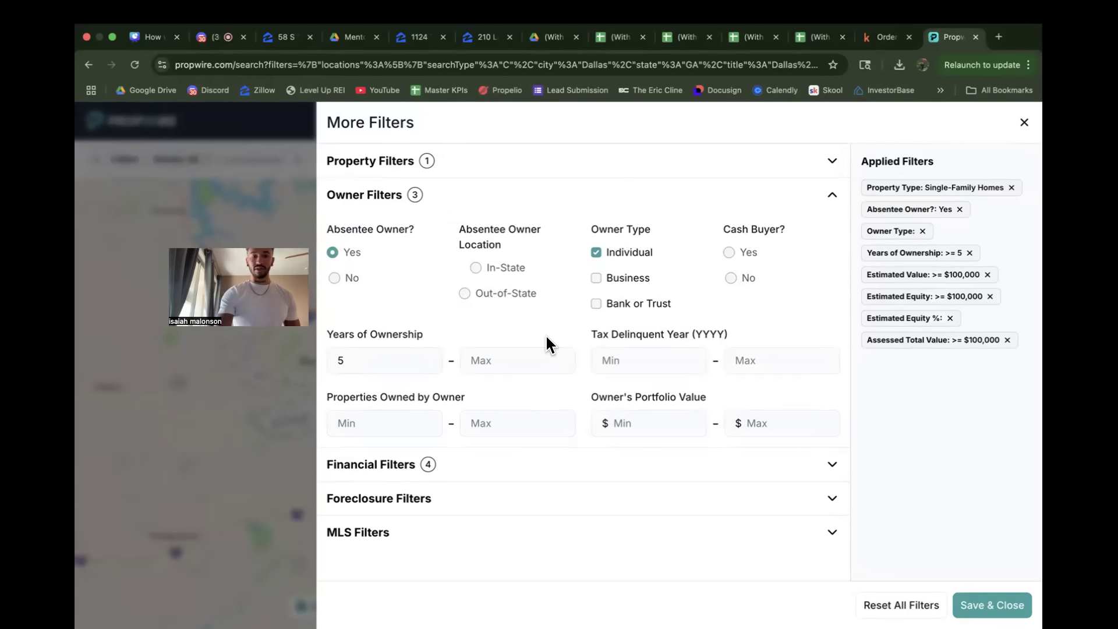
pyautogui.click(390, 358)
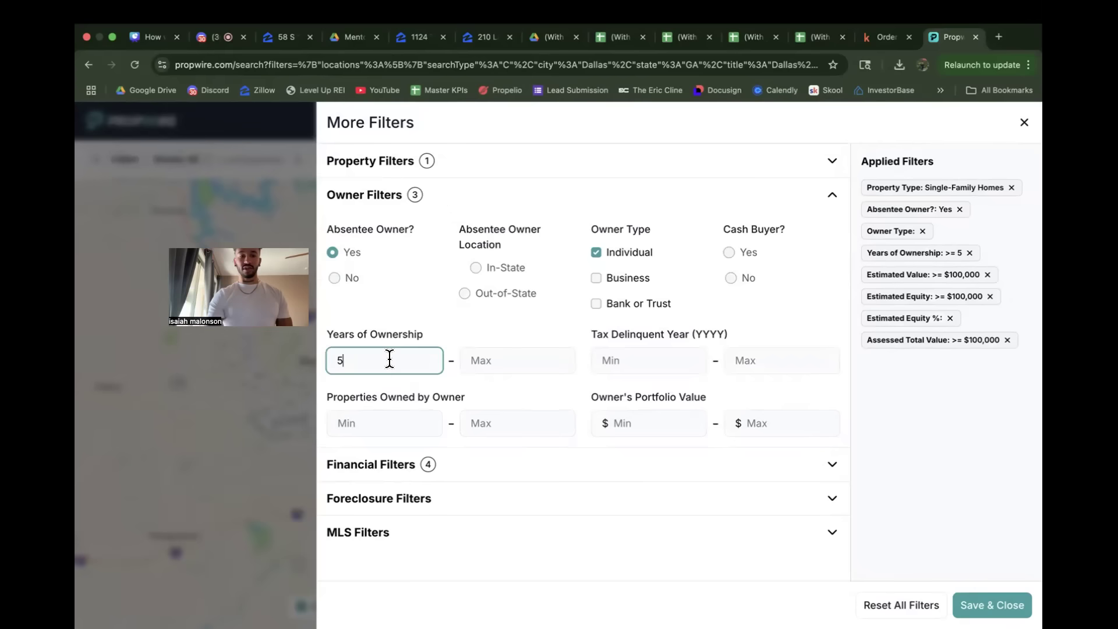
pyautogui.press('BackSpace')
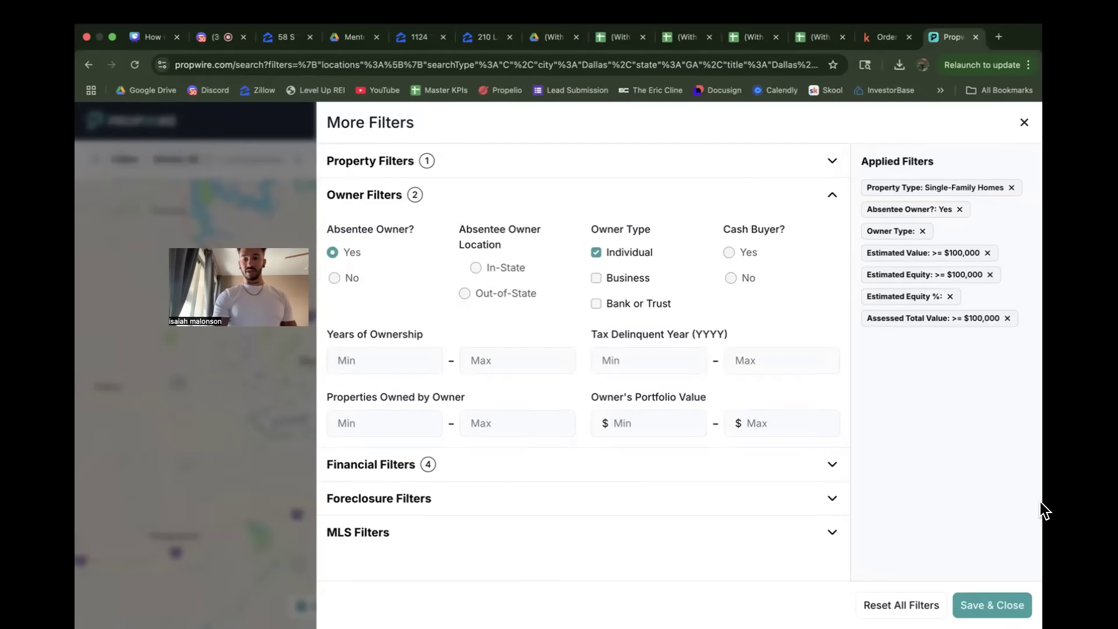
pyautogui.click(970, 604)
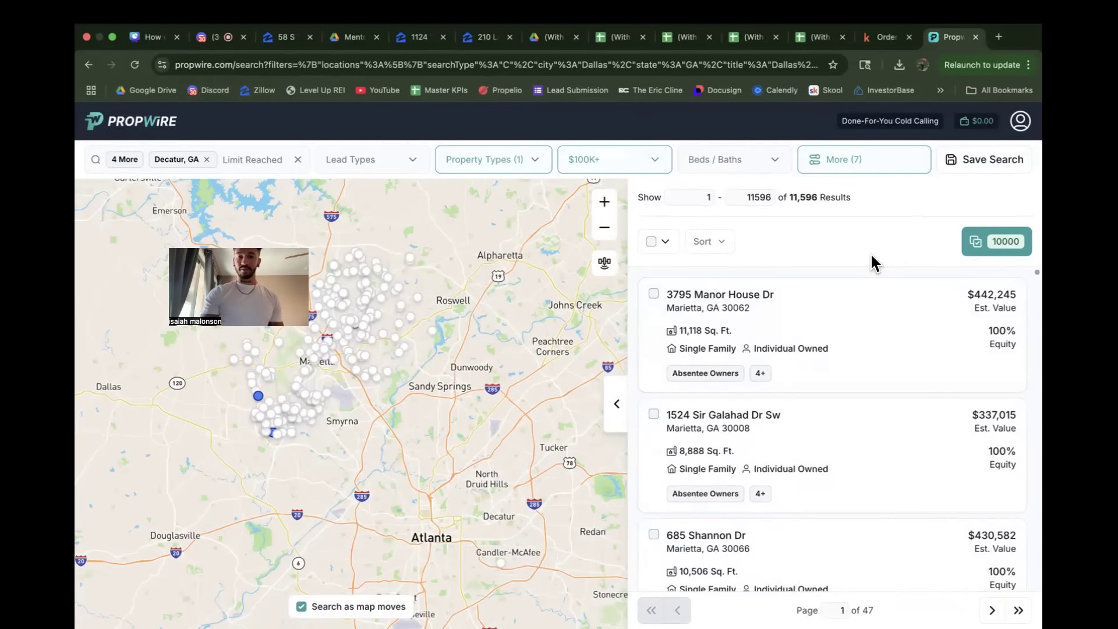
# Step: Set the minimum years of ownership to 5 again and apply it to the absentee owner search
pyautogui.click(844, 167)
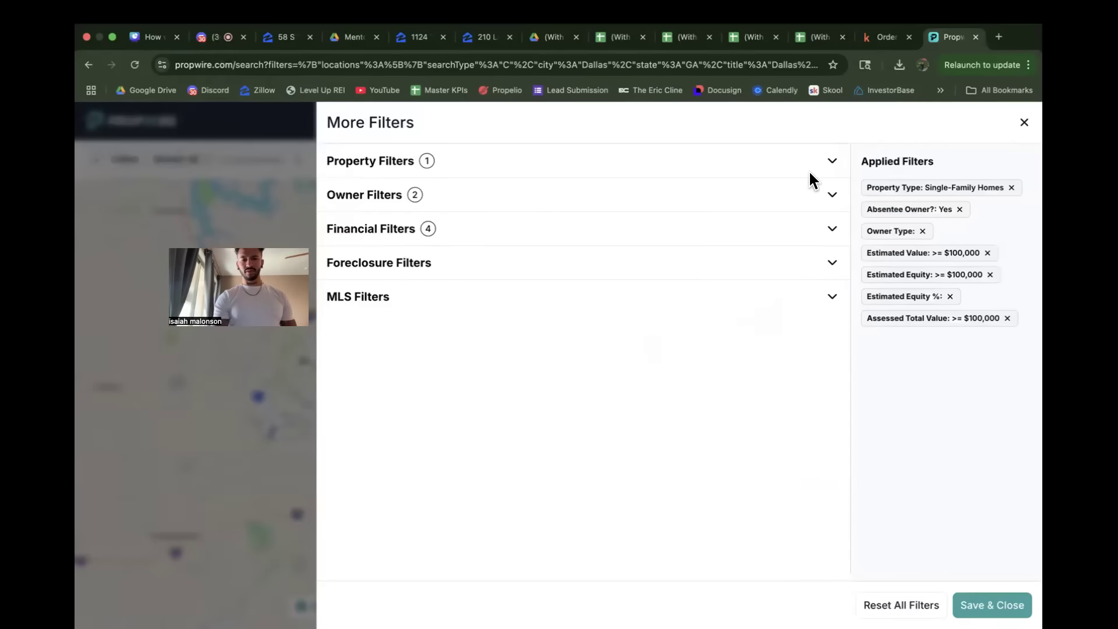
pyautogui.click(434, 199)
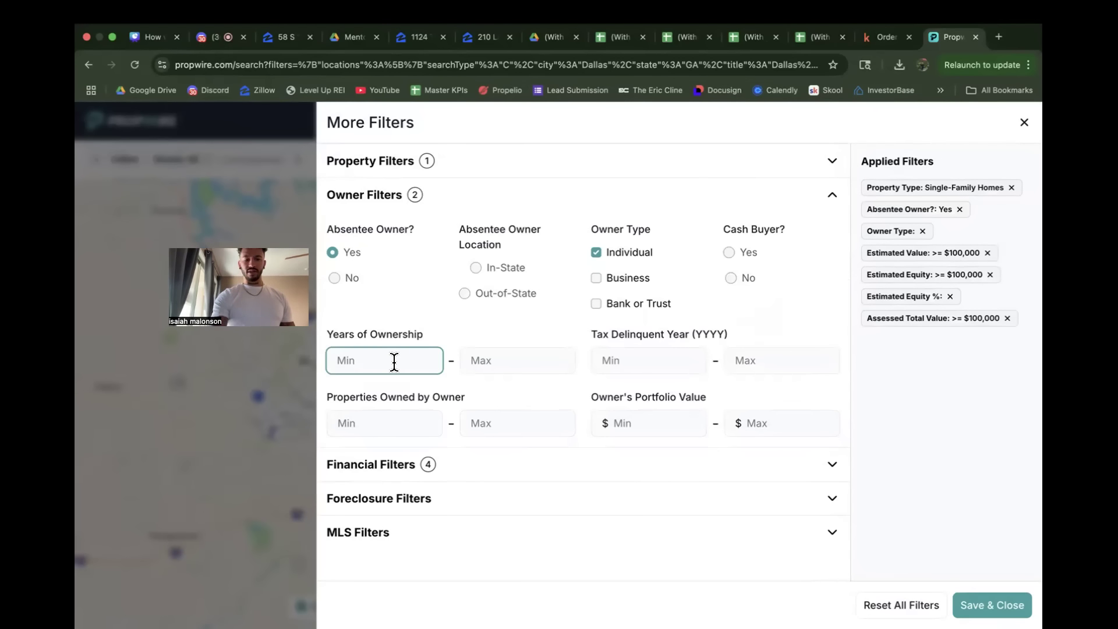
pyautogui.click(991, 606)
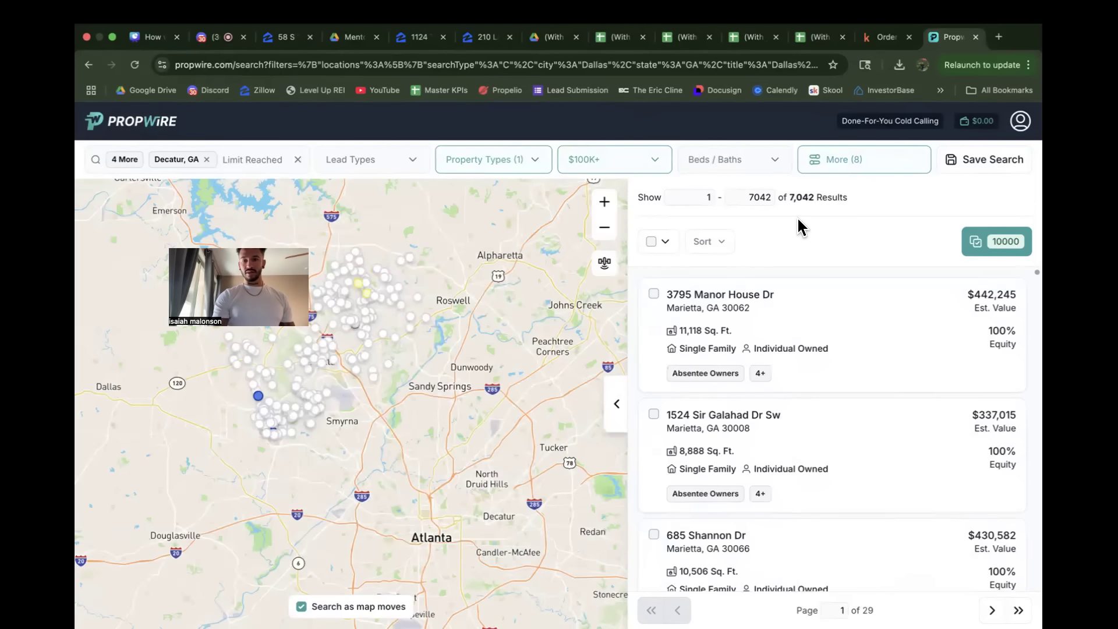
# Step: Clear the minimum years of ownership from the owner filters and apply the change to the search
pyautogui.click(854, 169)
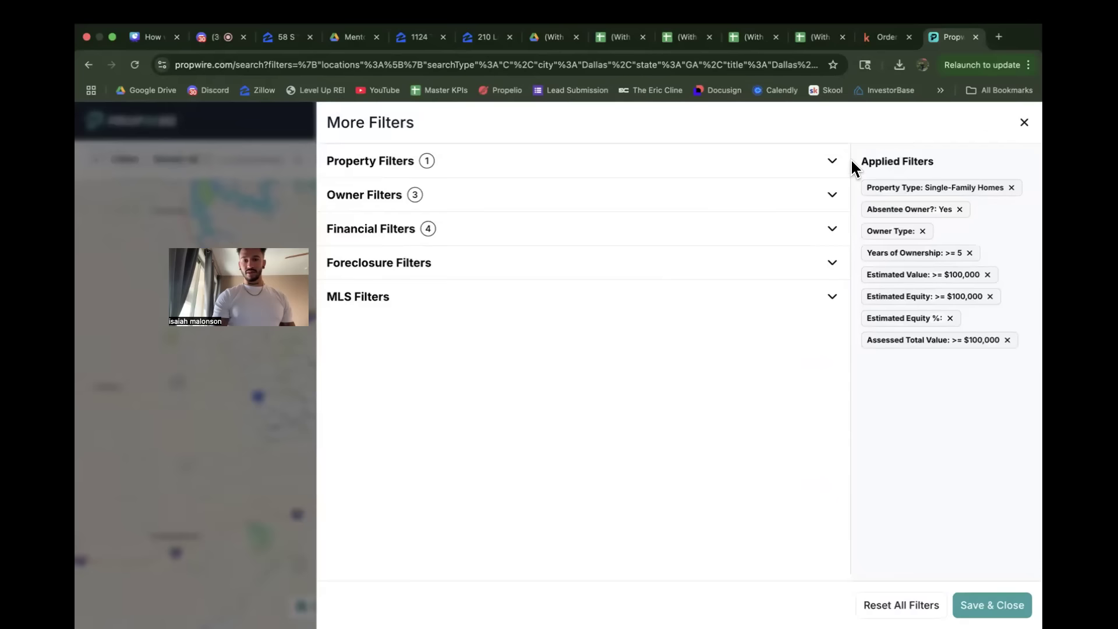
pyautogui.click(433, 205)
pyautogui.click(370, 358)
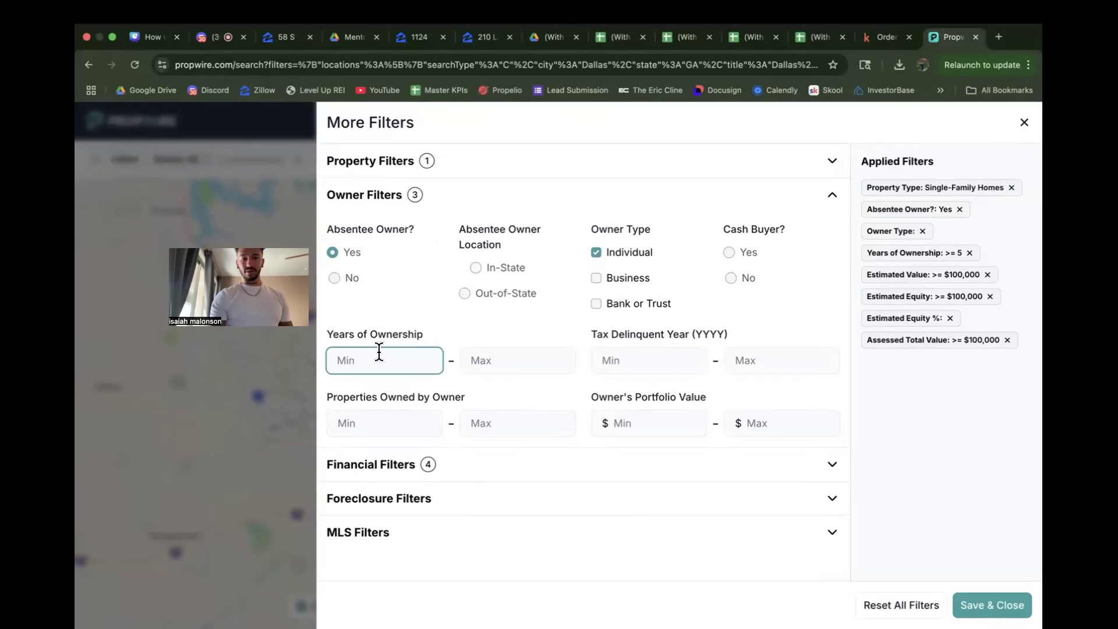
pyautogui.click(452, 330)
pyautogui.click(992, 605)
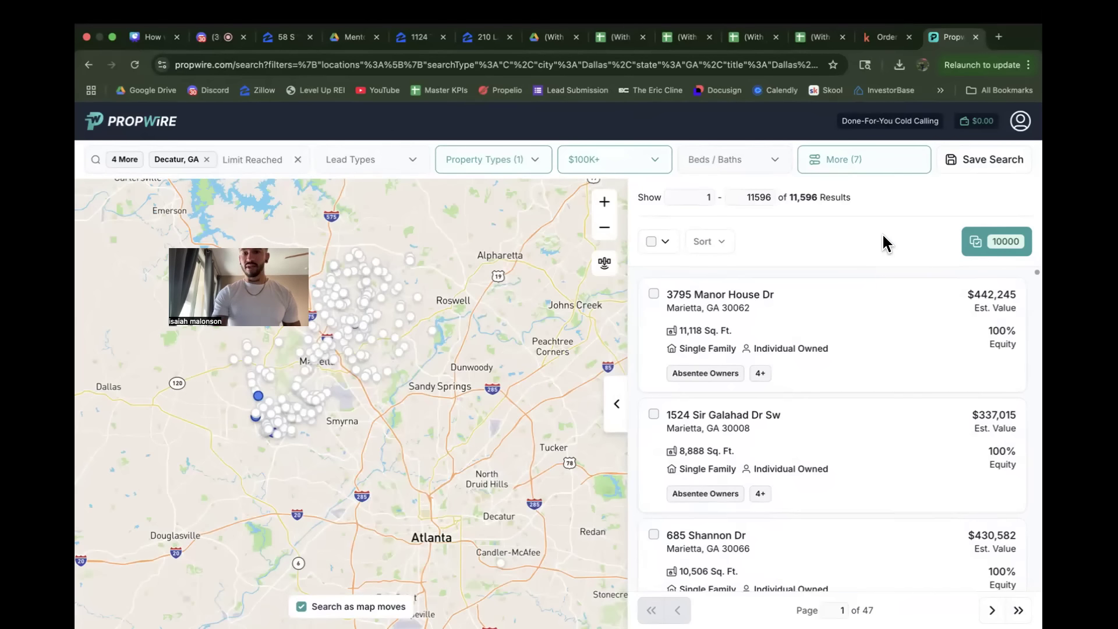
# Step: Check the previously selected properties, then select the maximum of 10,000 properties from the current search results
pyautogui.click(980, 242)
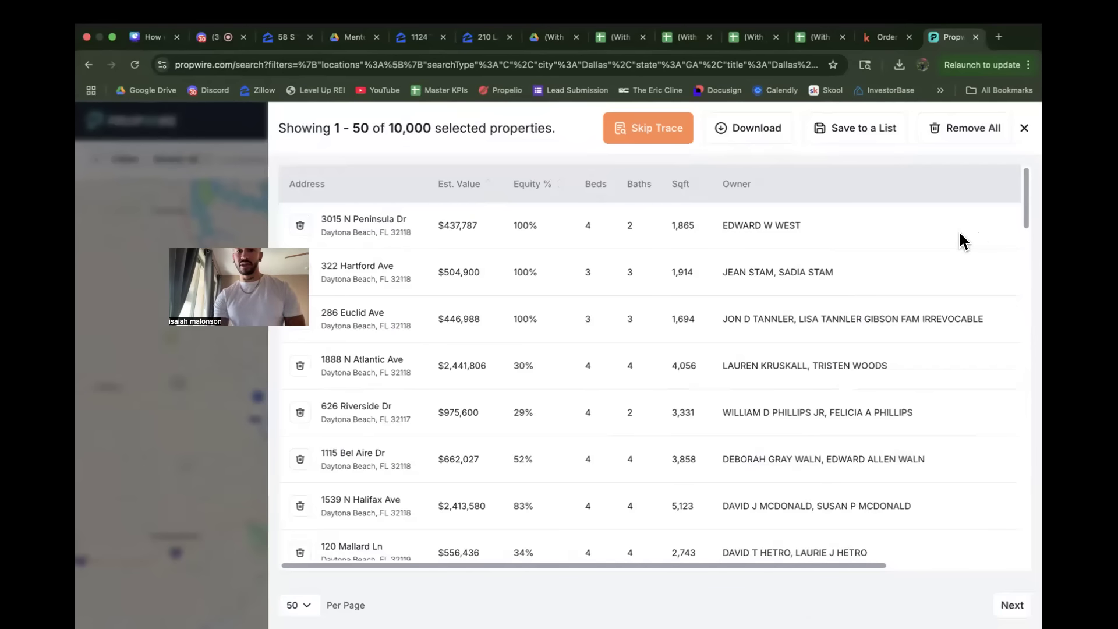
pyautogui.click(1025, 128)
pyautogui.click(665, 242)
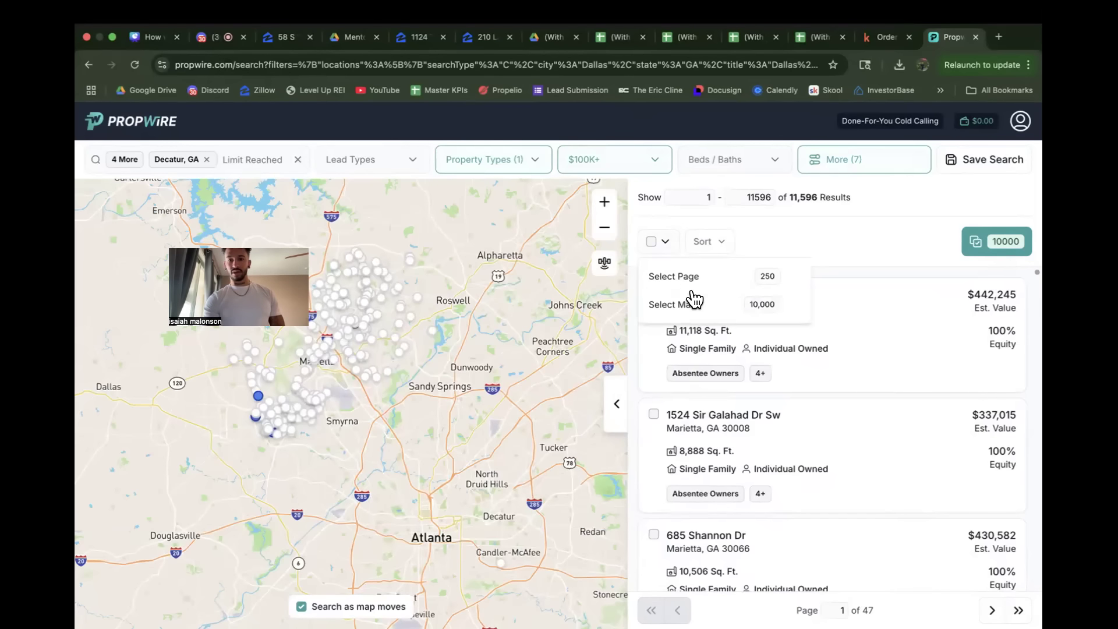
pyautogui.click(692, 304)
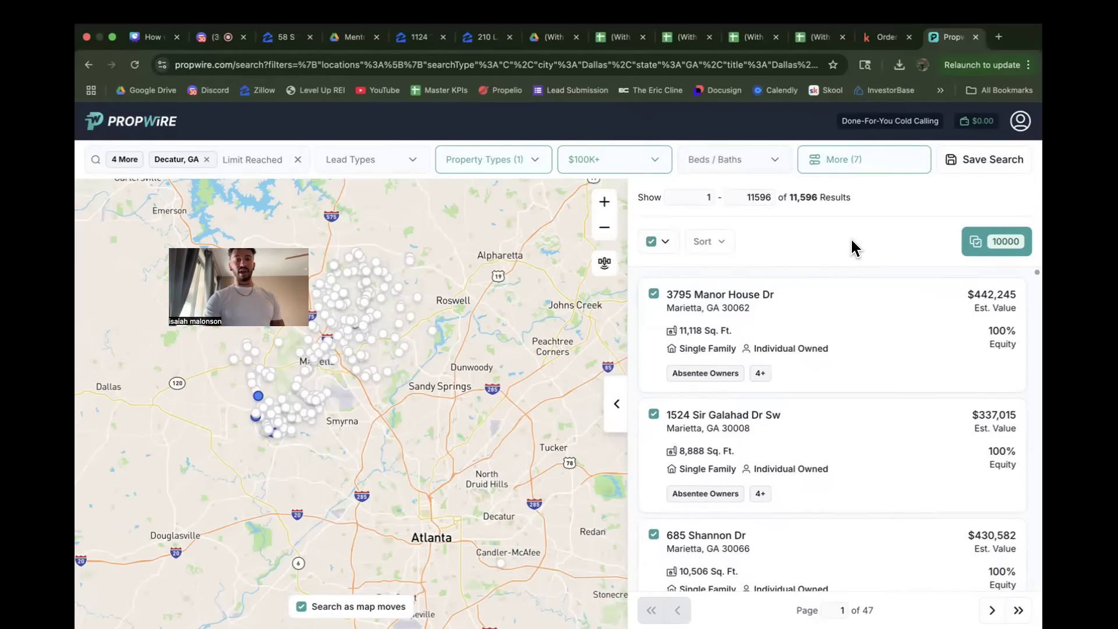
# Step: Download the 10,000 selected properties without skip tracing, including only Property & Ownership Details, and open My Activity
pyautogui.click(979, 244)
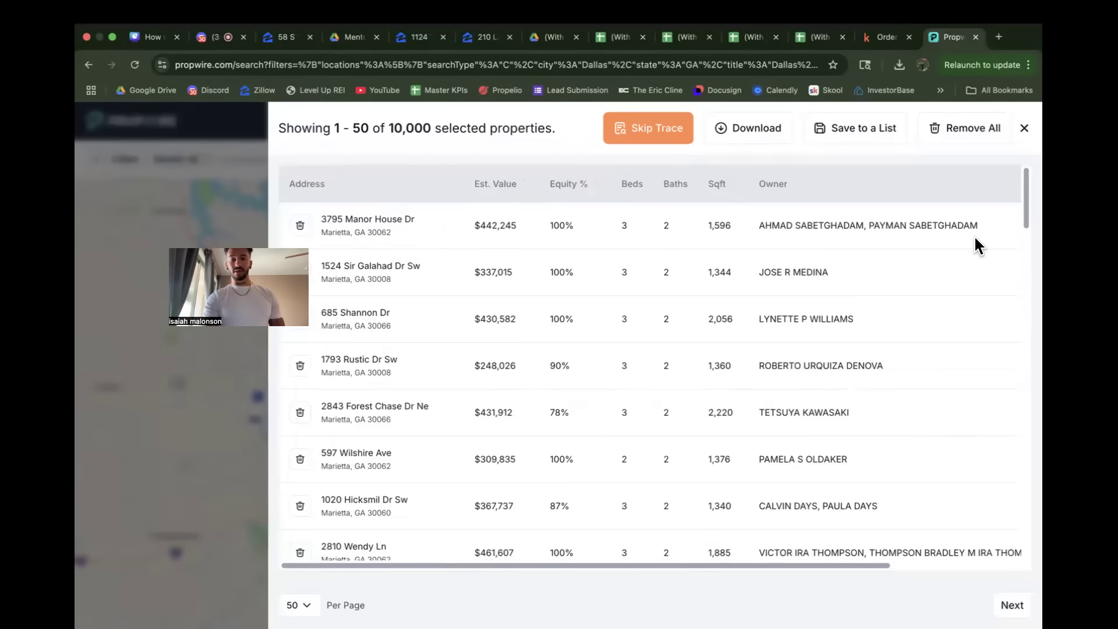
pyautogui.click(756, 136)
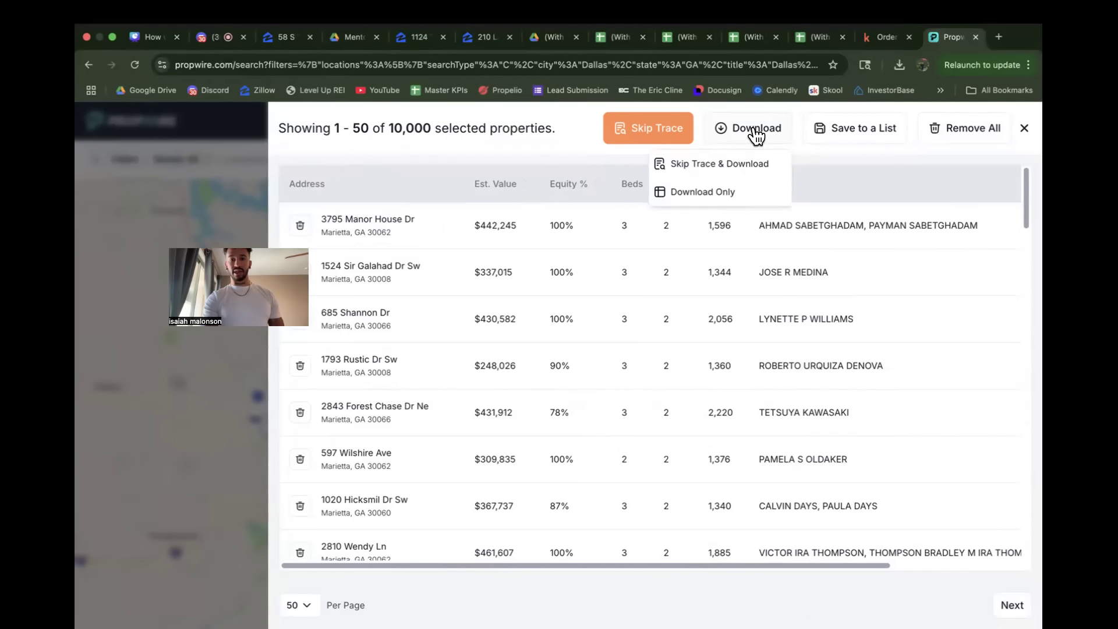
pyautogui.click(718, 194)
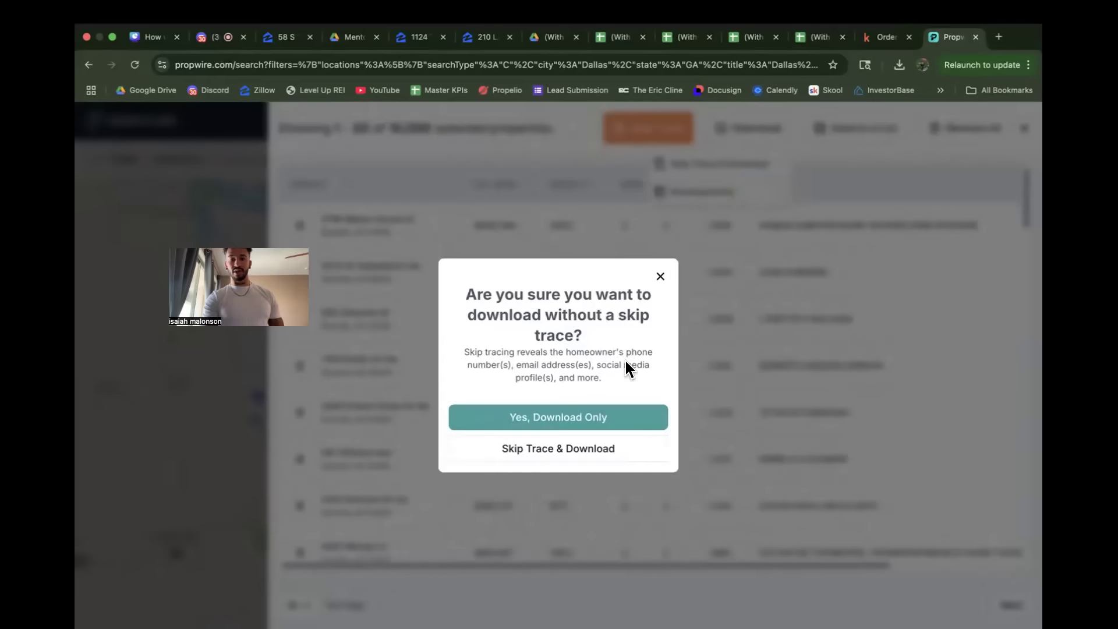
pyautogui.click(575, 421)
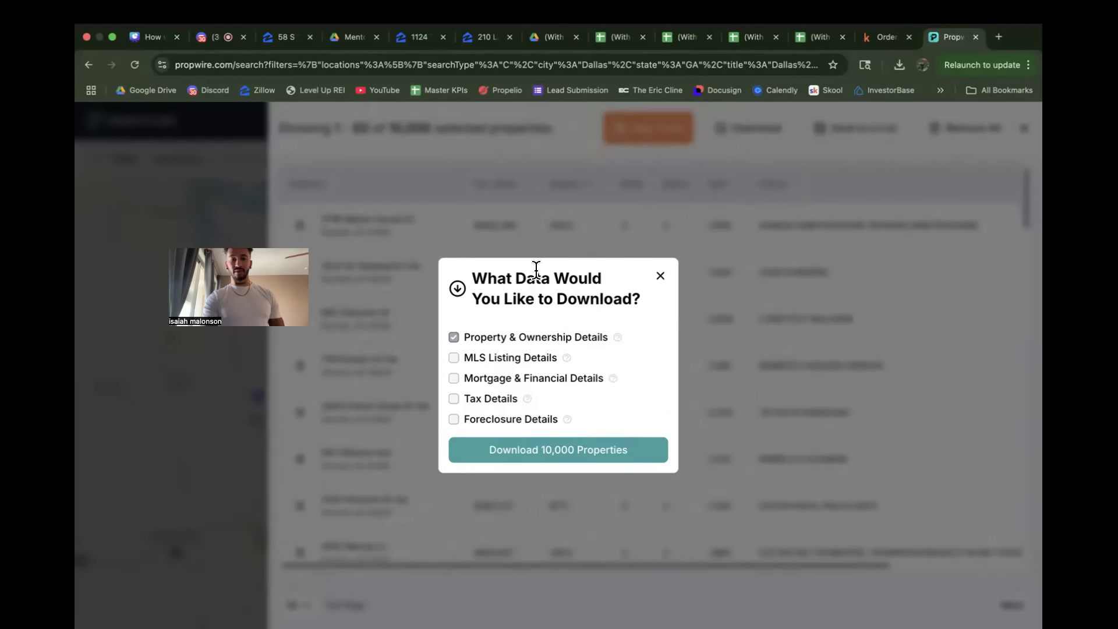
pyautogui.click(524, 451)
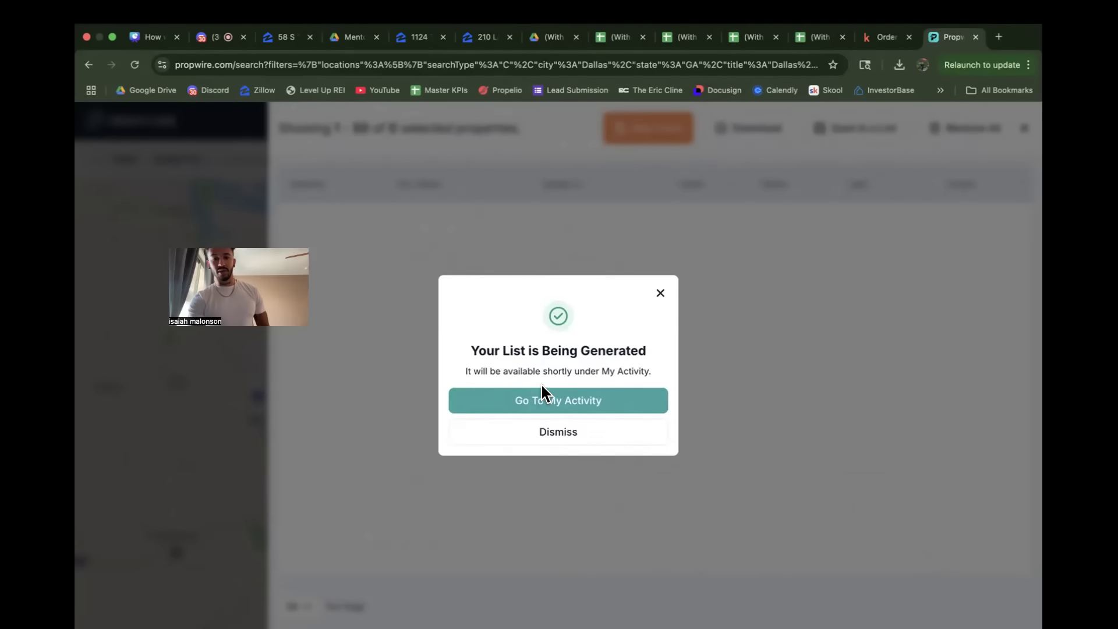
pyautogui.click(539, 401)
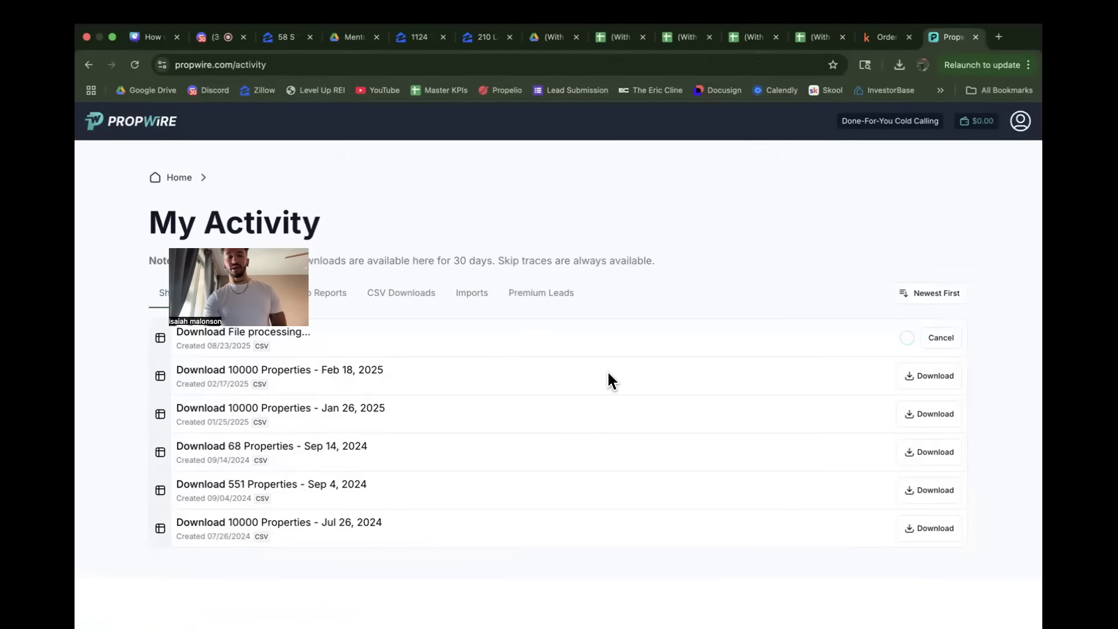
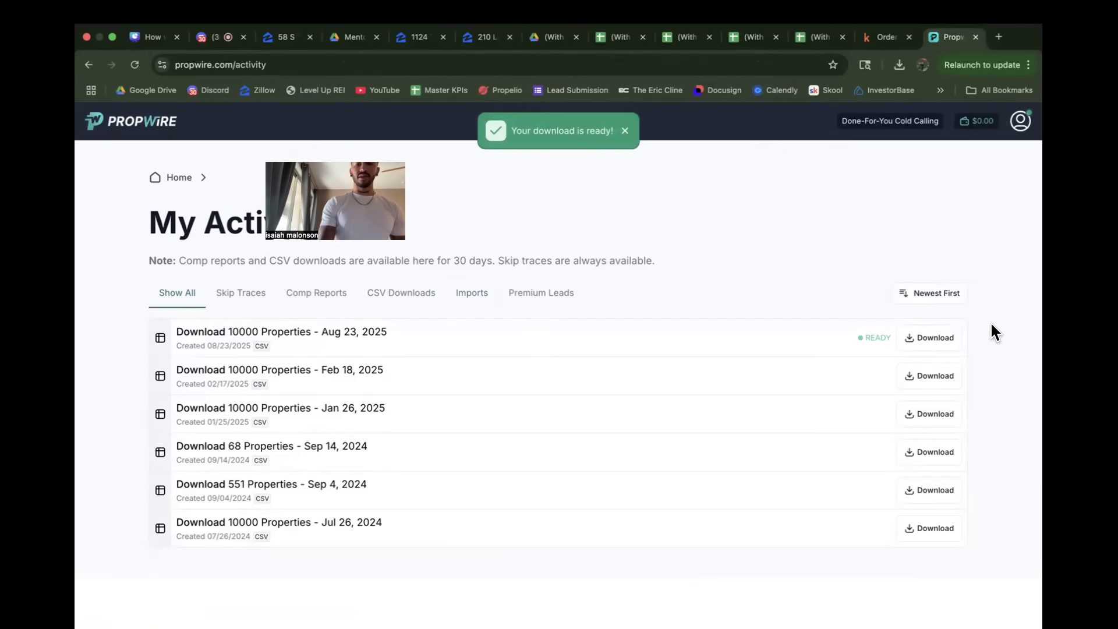
# Step: Download the Aug 23, 2025 export of 10,000 properties and open Google Drive under the other signed-in account
pyautogui.click(921, 339)
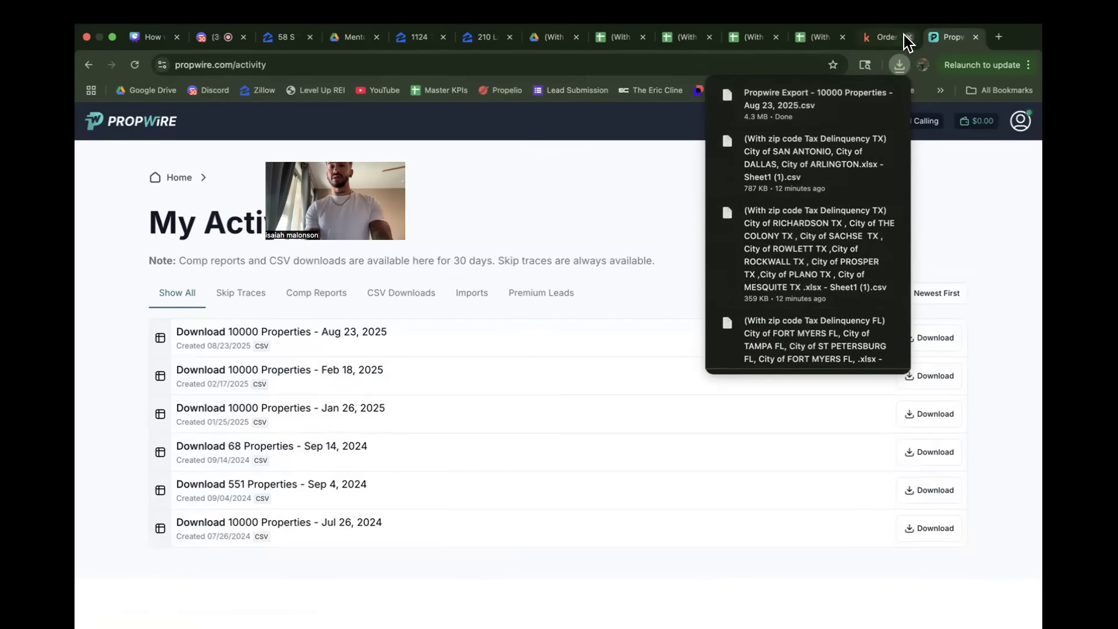
pyautogui.click(999, 37)
pyautogui.click(153, 89)
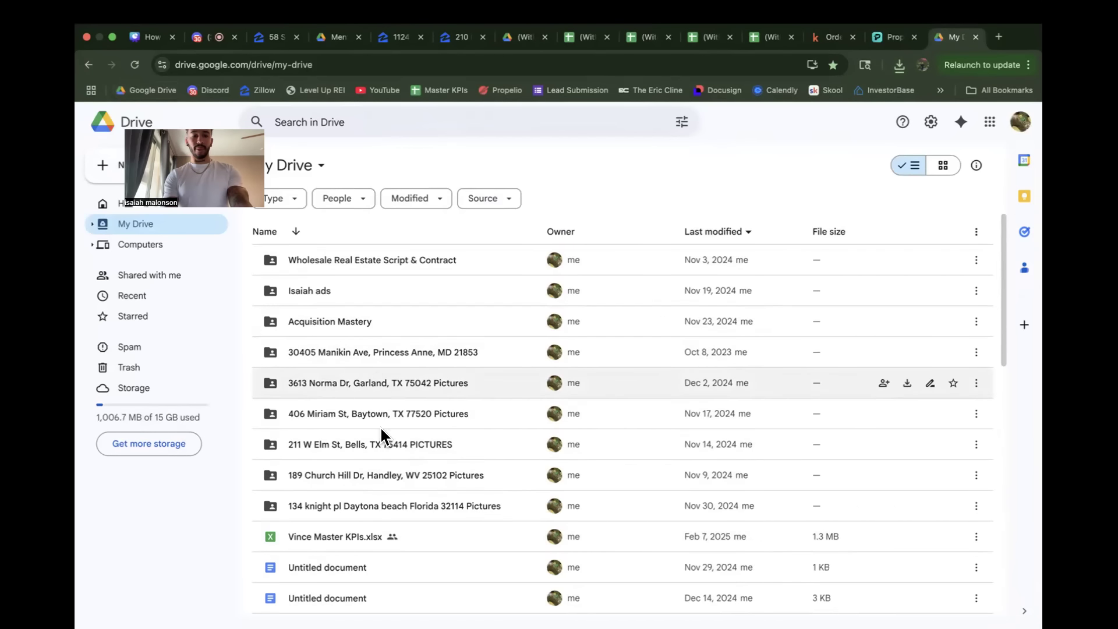
pyautogui.click(1022, 121)
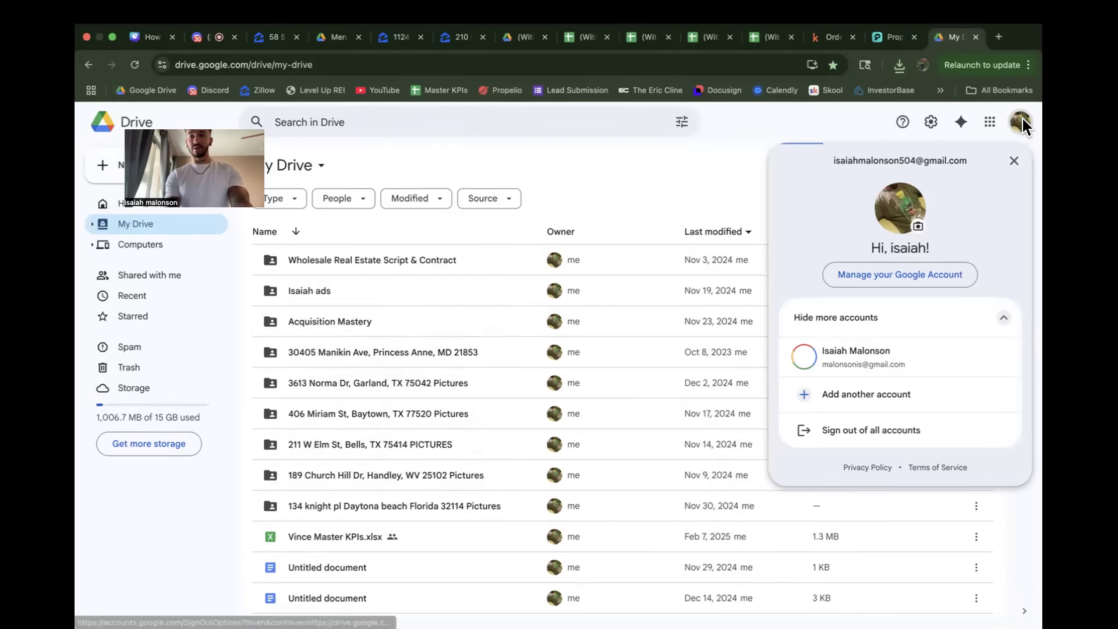
pyautogui.click(855, 352)
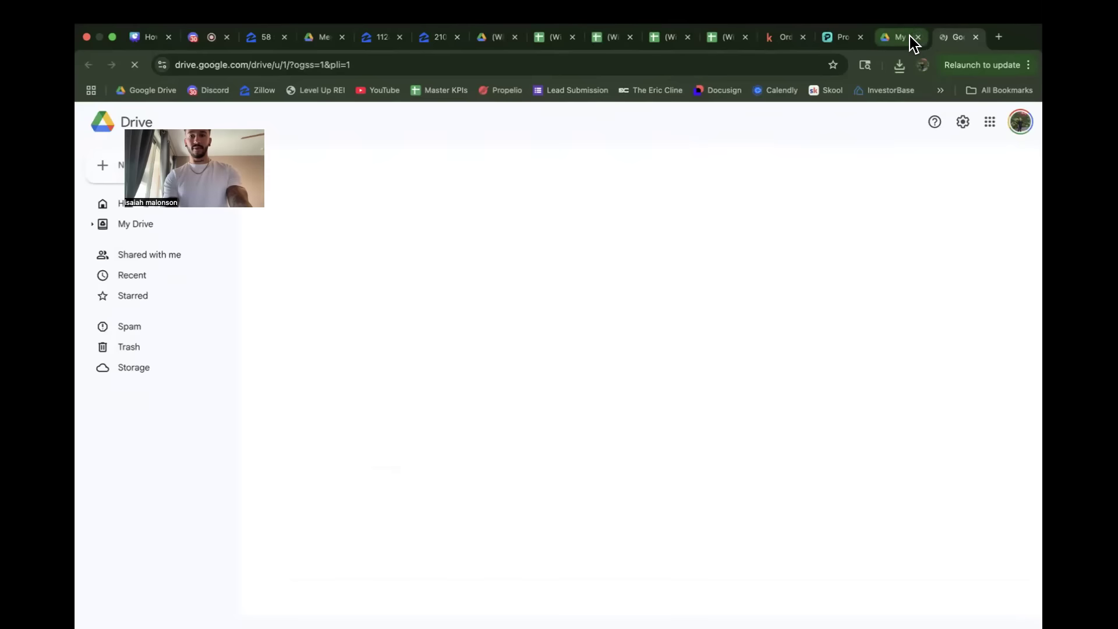
pyautogui.click(917, 36)
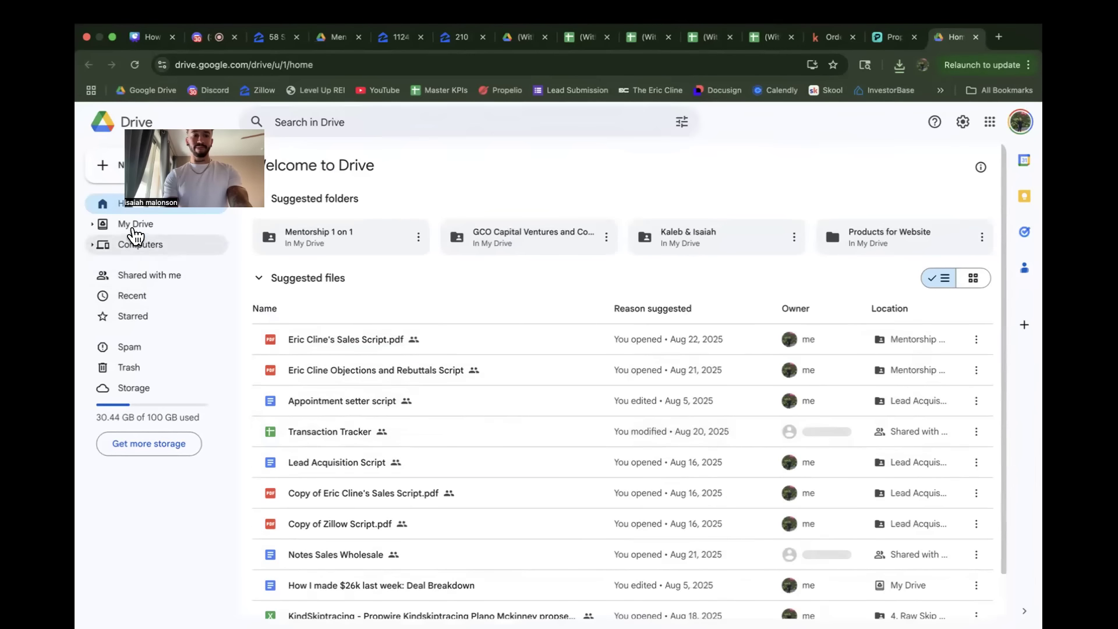
# Step: In My Drive, open GCO Capital Ventures and Consulting LLC, Systems, the Lead Generation folder, List Folders and "2. Organized & Clean Data"
pyautogui.click(135, 227)
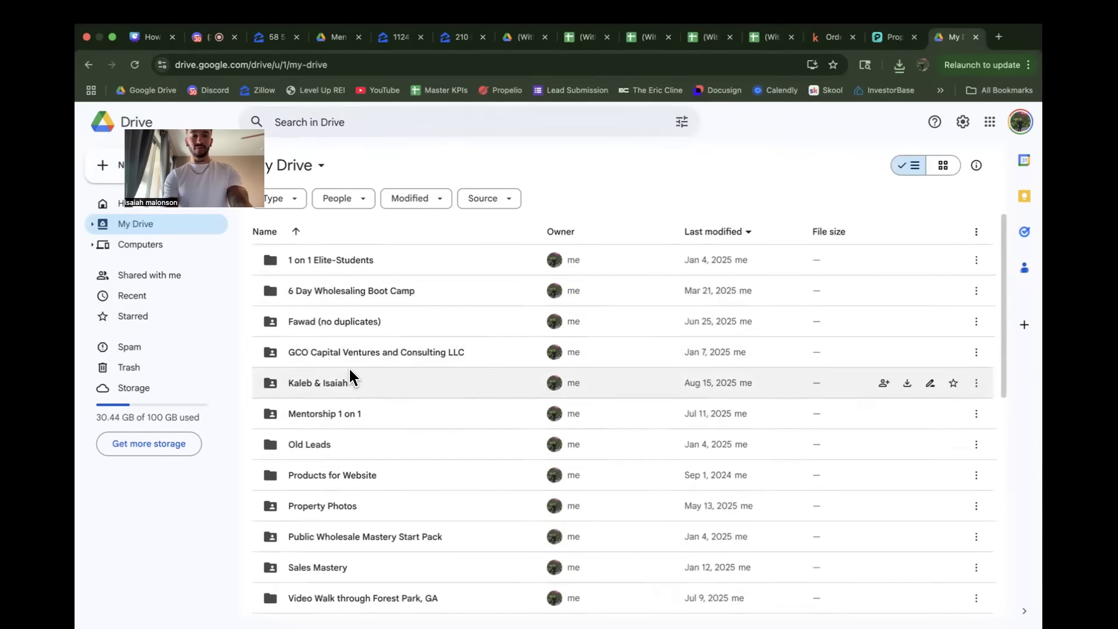
pyautogui.doubleClick(346, 357)
pyautogui.click(339, 266)
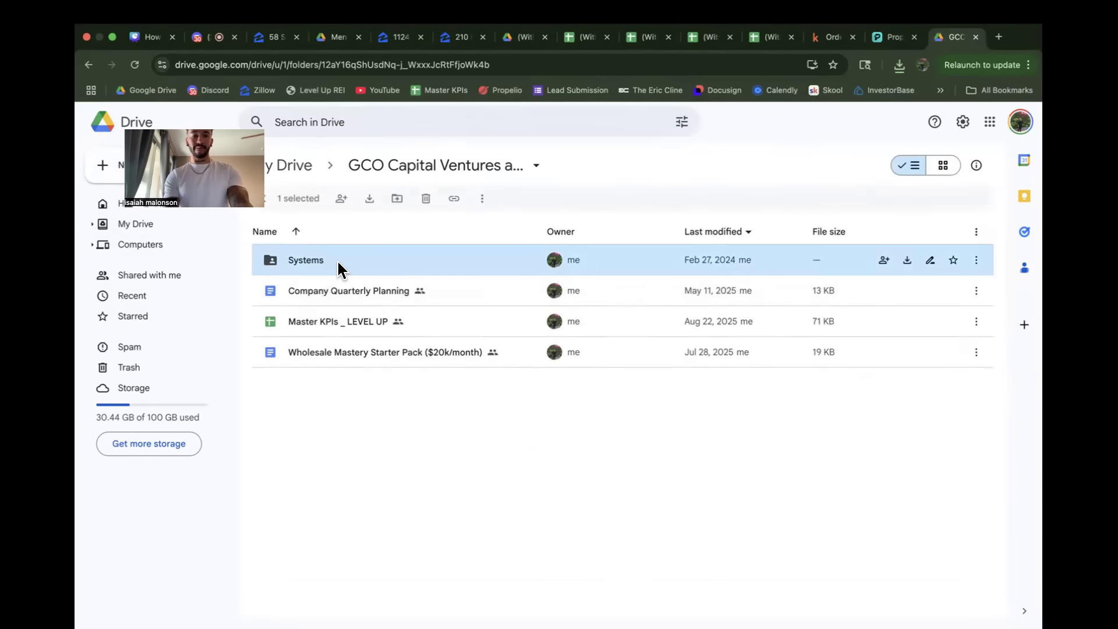
pyautogui.doubleClick(337, 260)
pyautogui.doubleClick(355, 312)
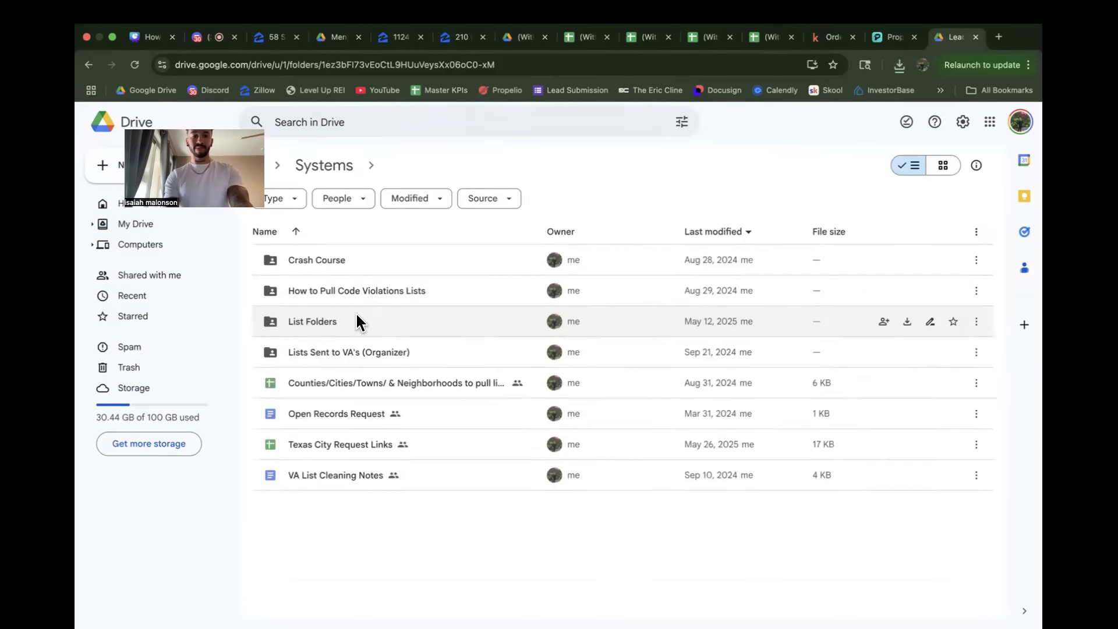
pyautogui.doubleClick(349, 320)
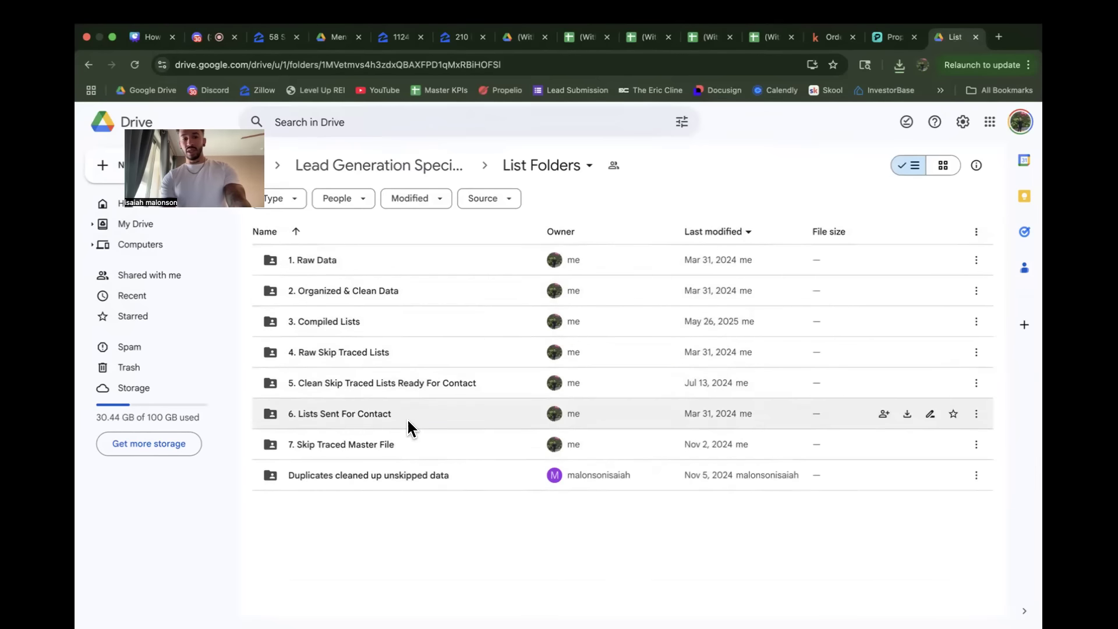
pyautogui.doubleClick(378, 286)
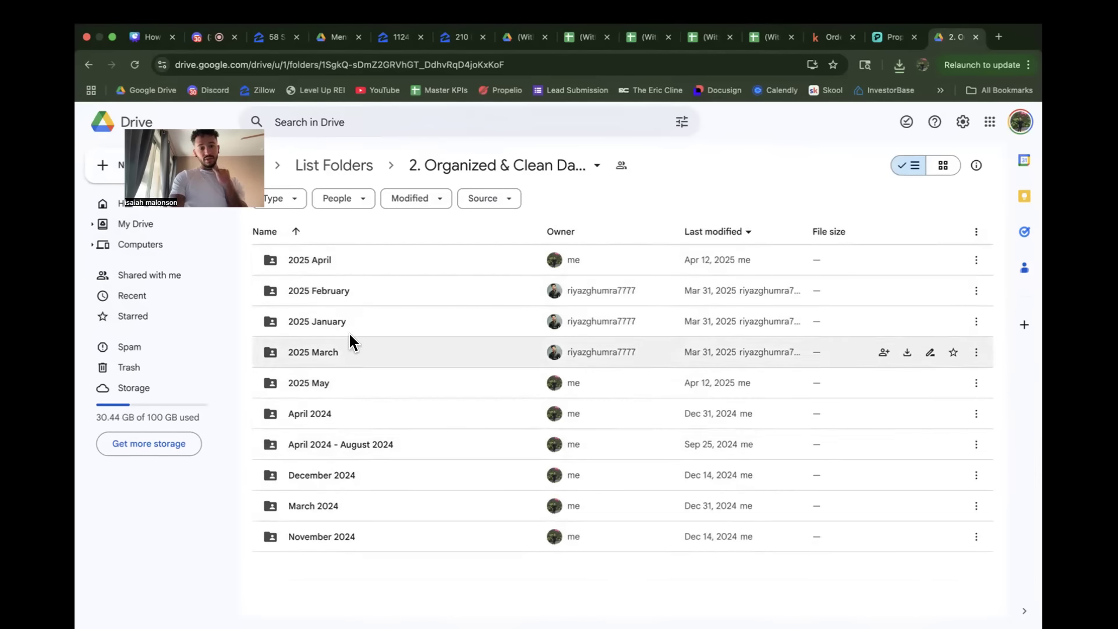
# Step: Create a new folder named "2025 August" inside the "2. Organized & Clean Data" folder
pyautogui.moveTo(213, 146); pyautogui.dragTo(759, 98)
pyautogui.click(111, 170)
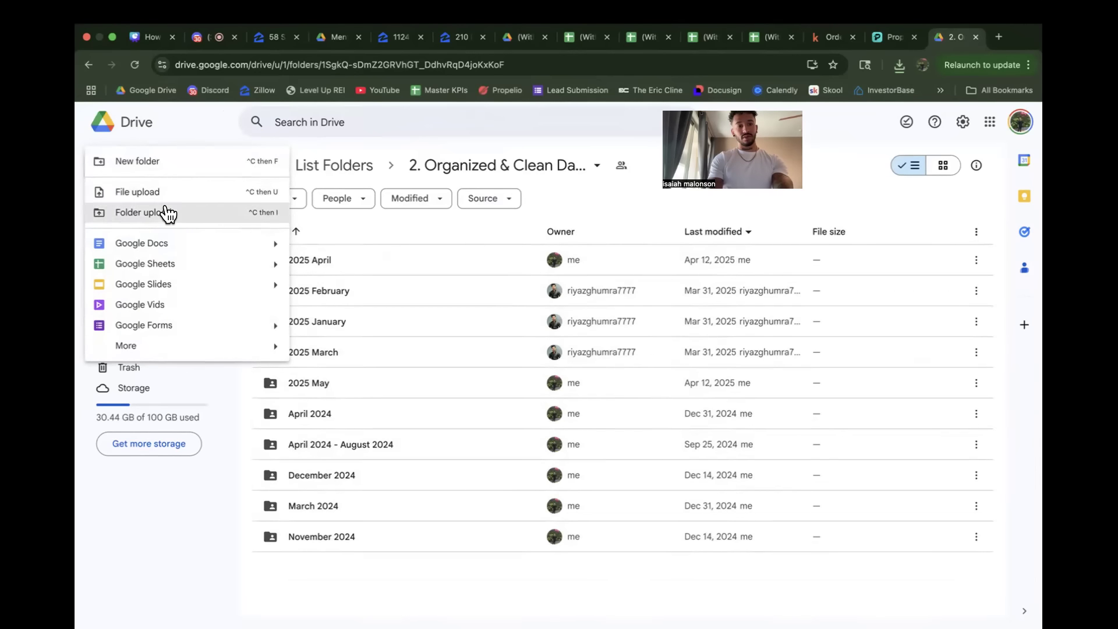
pyautogui.click(177, 161)
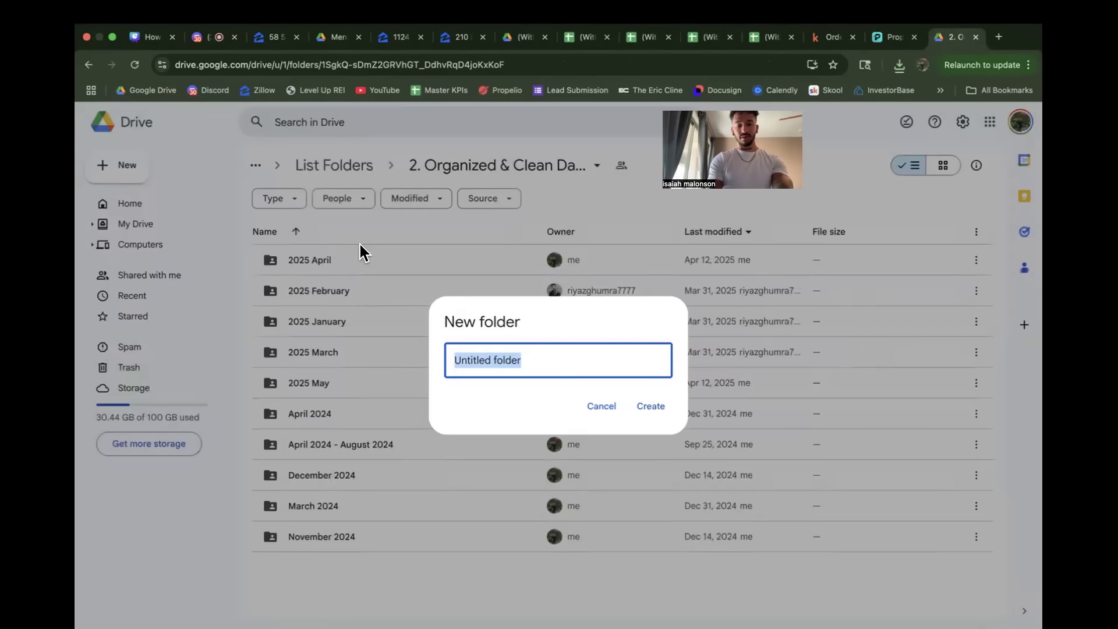
pyautogui.write('2025 August')
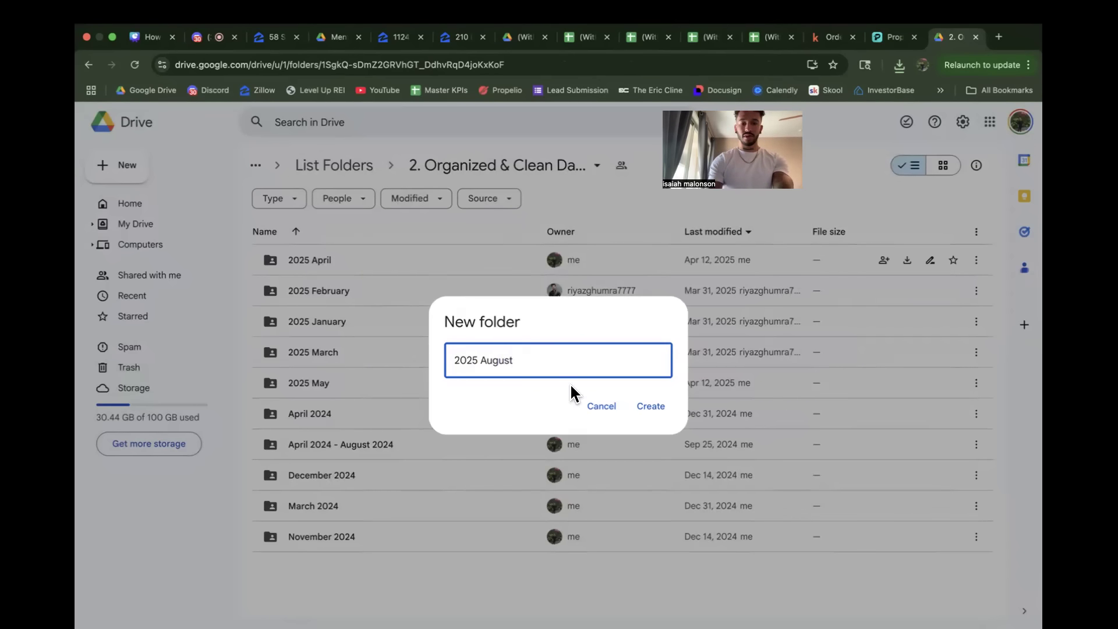
pyautogui.click(644, 408)
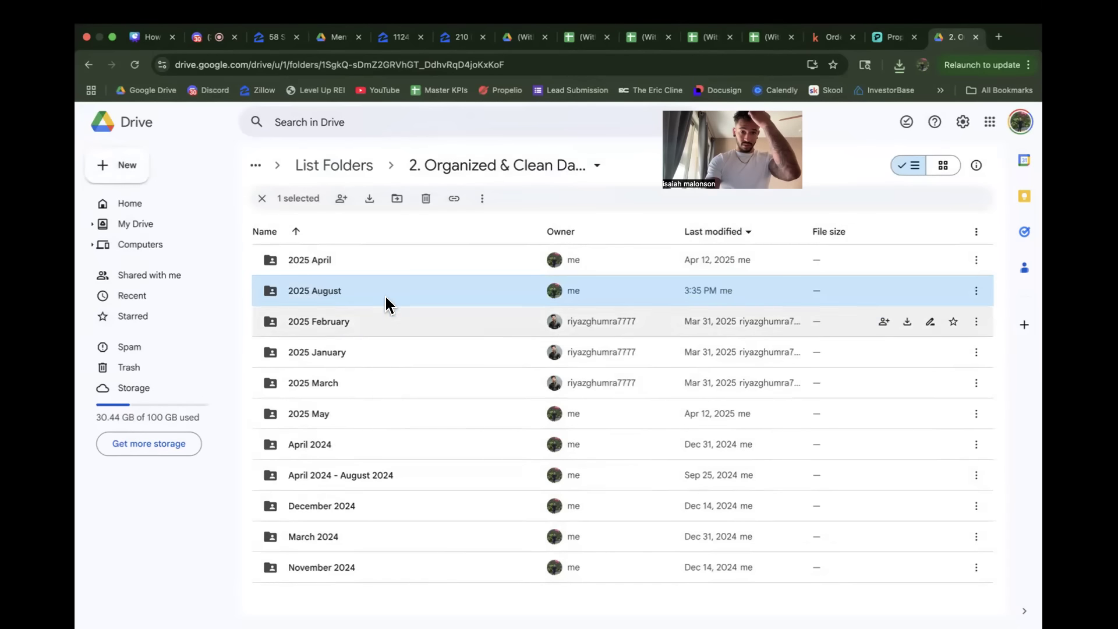
# Step: Open the 2025 August folder and upload the downloaded Propwire export CSV of 10,000 properties into it
pyautogui.doubleClick(386, 295)
pyautogui.click(900, 66)
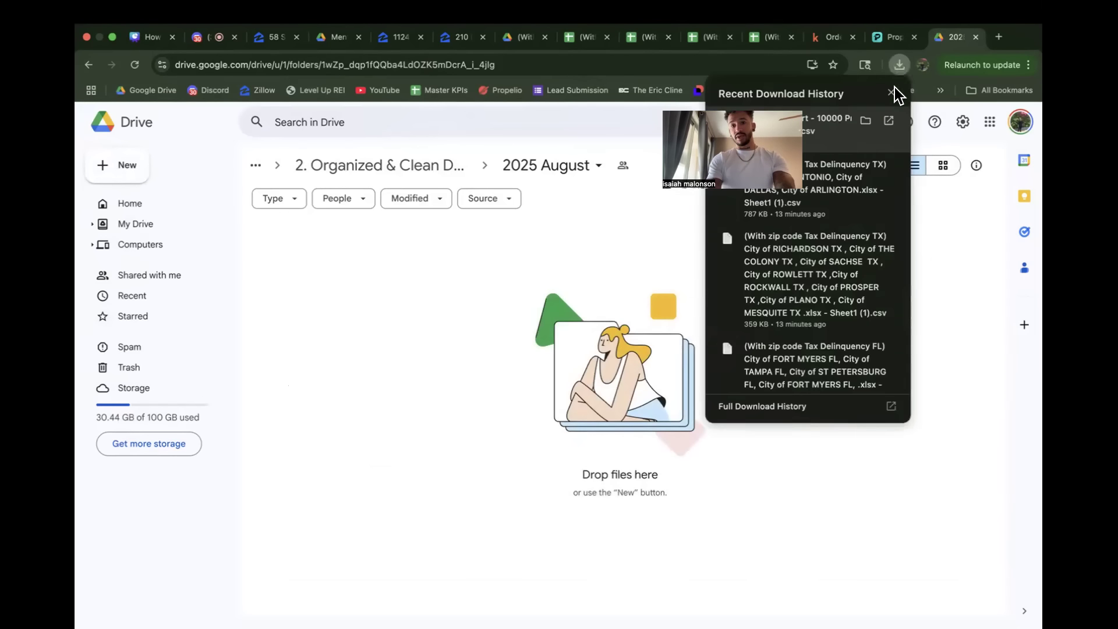
pyautogui.moveTo(846, 140); pyautogui.dragTo(421, 350)
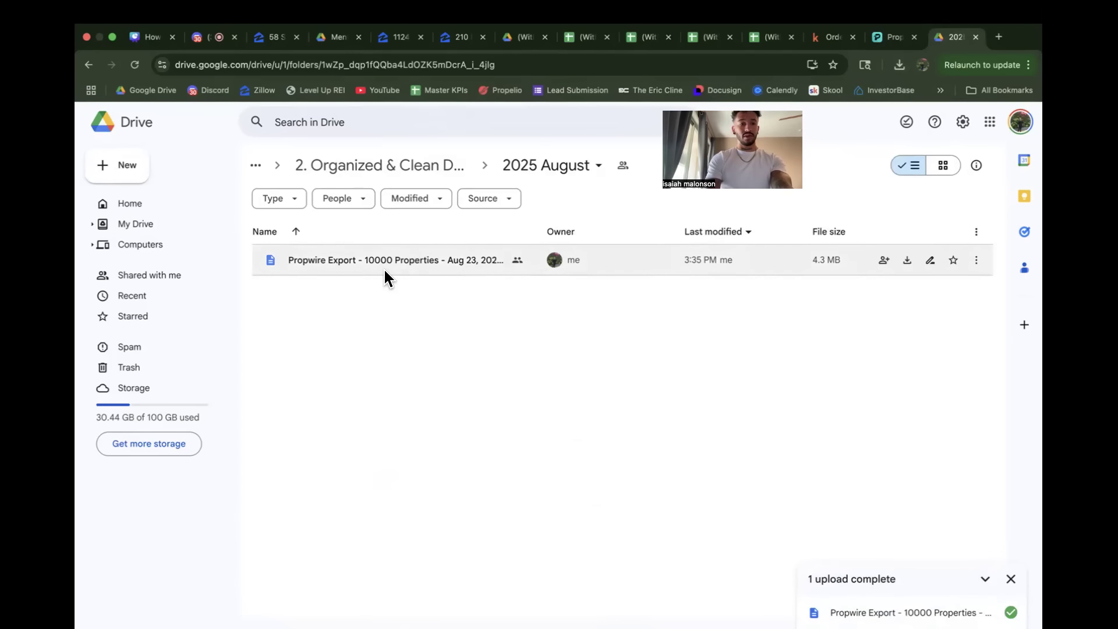
# Step: Create a blank Google Sheets spreadsheet in the 2025 August folder, sharing it with the folder's members
pyautogui.click(132, 170)
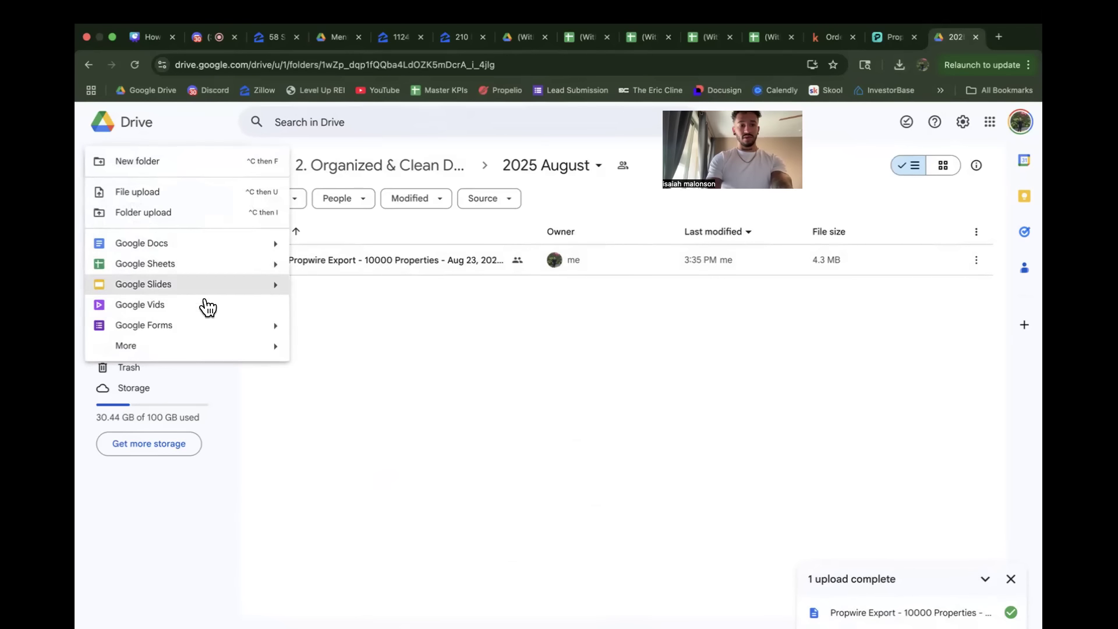
pyautogui.click(201, 269)
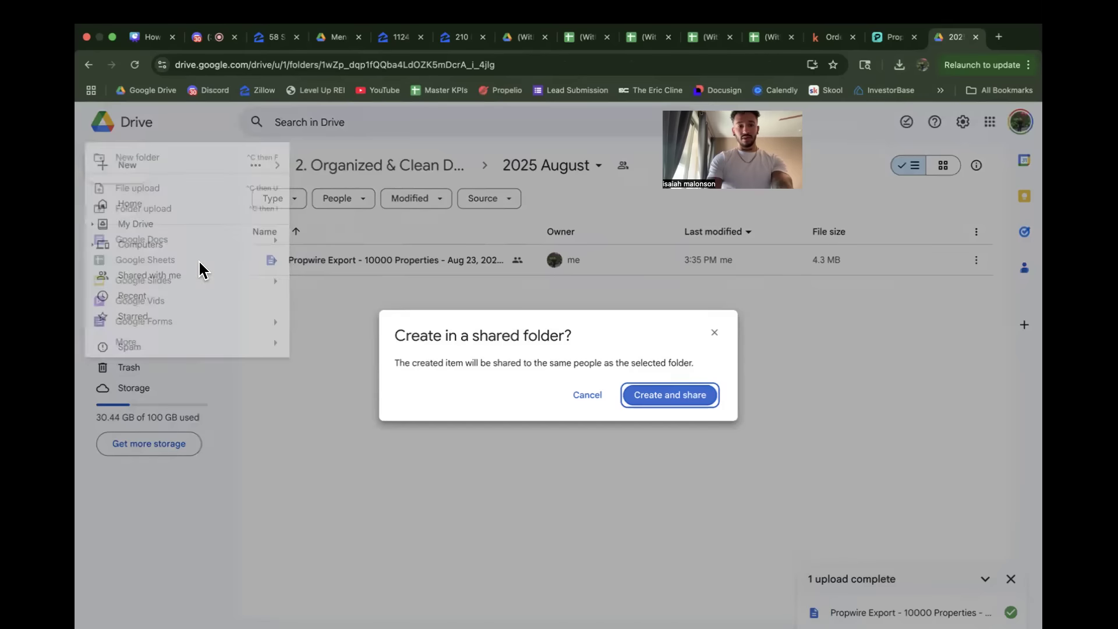
pyautogui.click(674, 395)
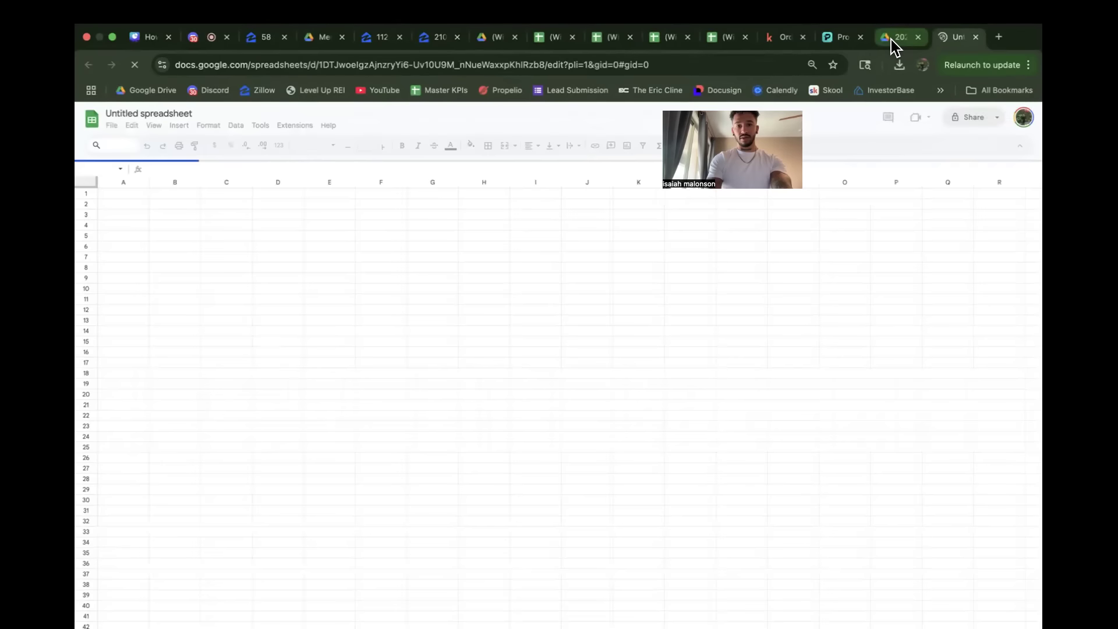
# Step: Copy all the data from the Propwire export CSV preview and paste it into the blank spreadsheet
pyautogui.click(891, 37)
pyautogui.doubleClick(351, 256)
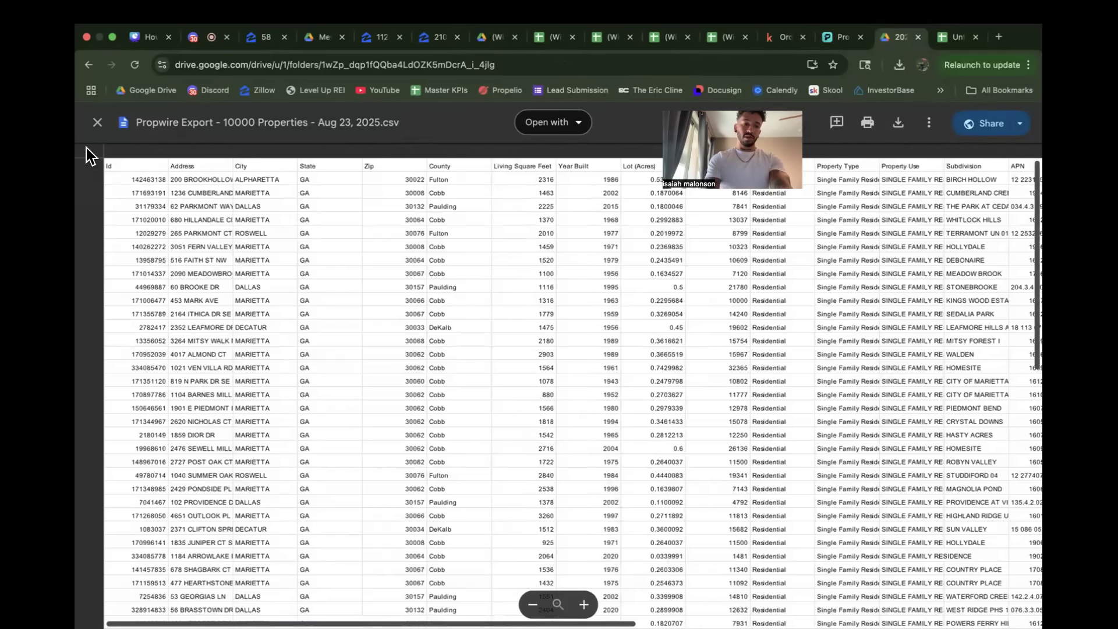
pyautogui.click(86, 148)
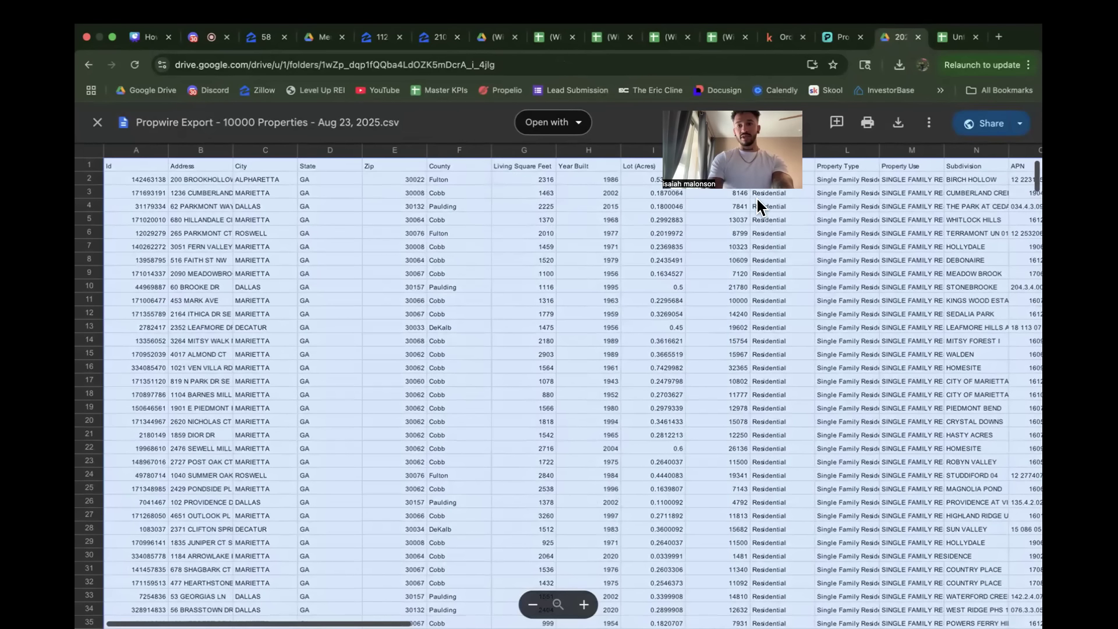
pyautogui.click(946, 37)
pyautogui.click(135, 224)
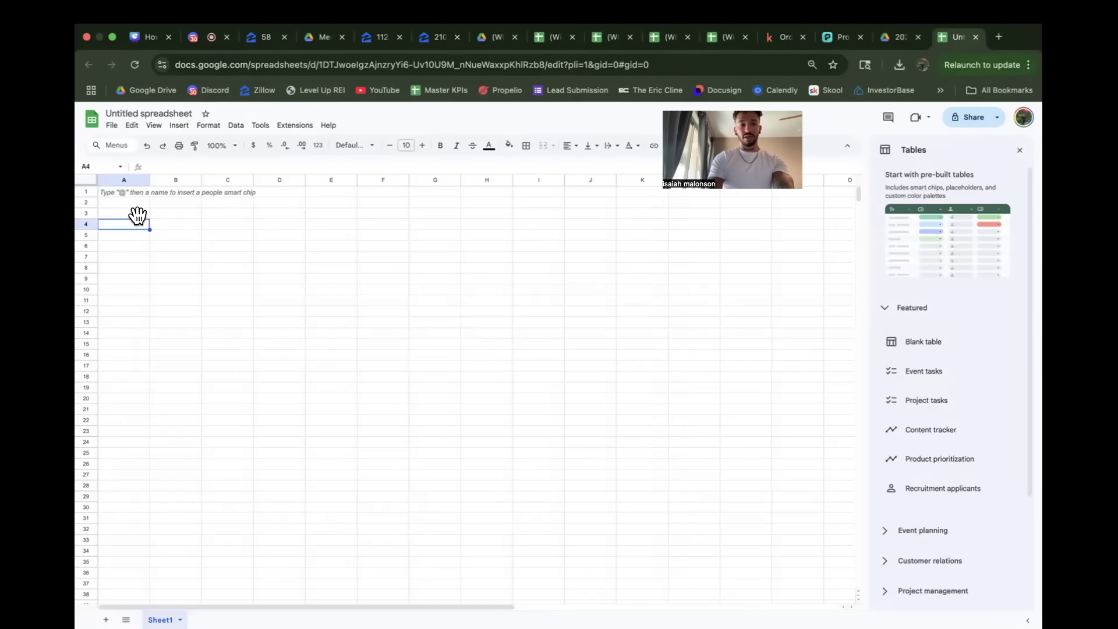
pyautogui.click(88, 182)
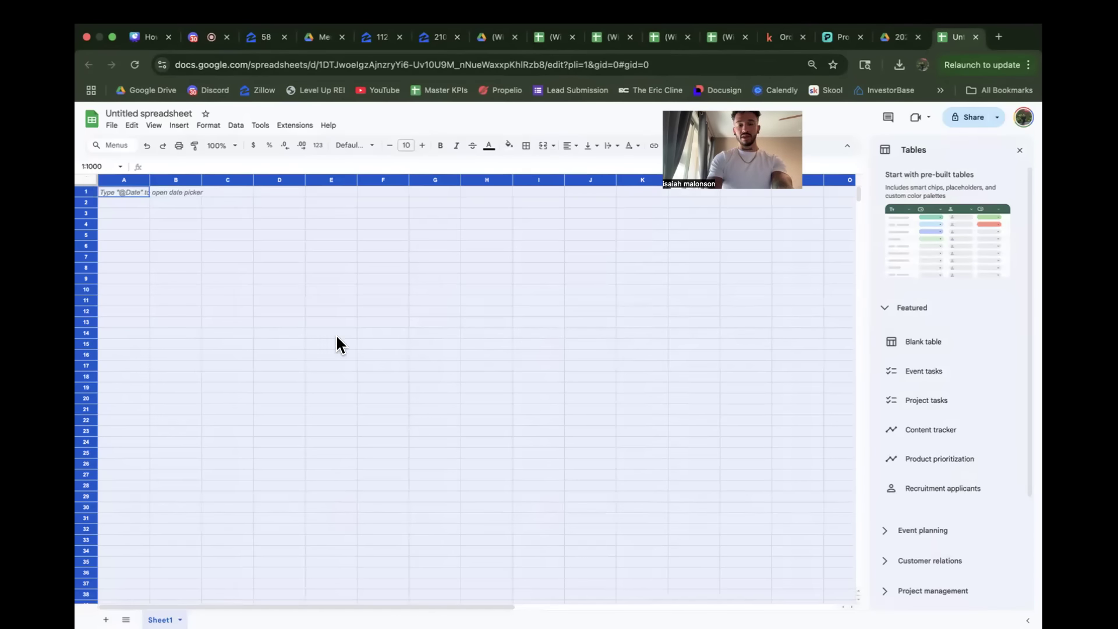
pyautogui.press('super+v')
pyautogui.click(332, 356)
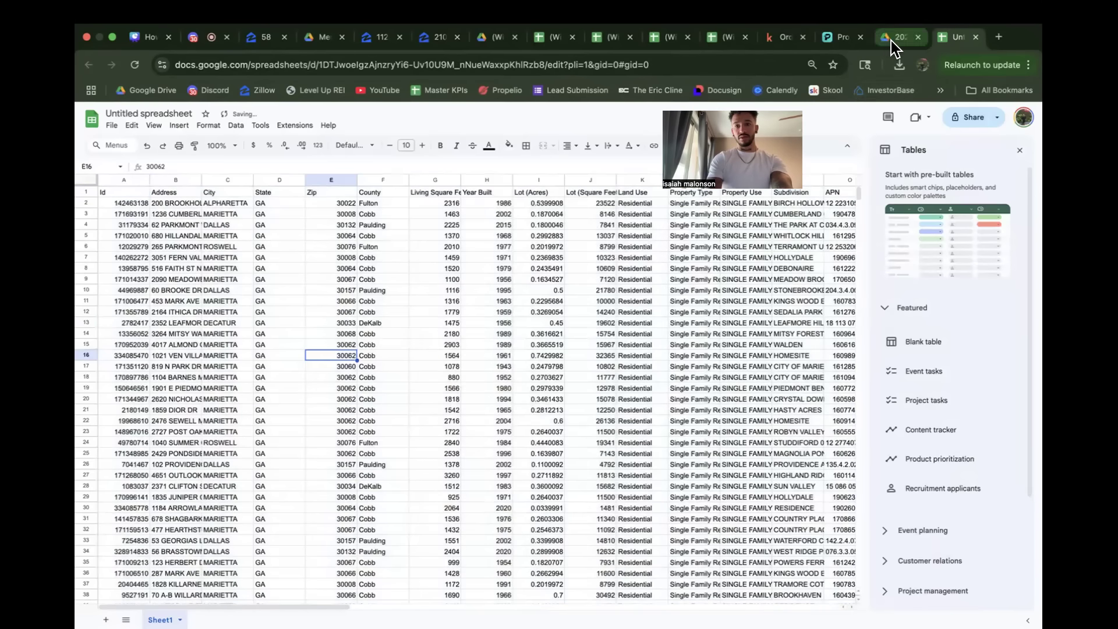
# Step: Close the CSV preview and move the Propwire export CSV in the 2025 August folder to the trash
pyautogui.click(894, 38)
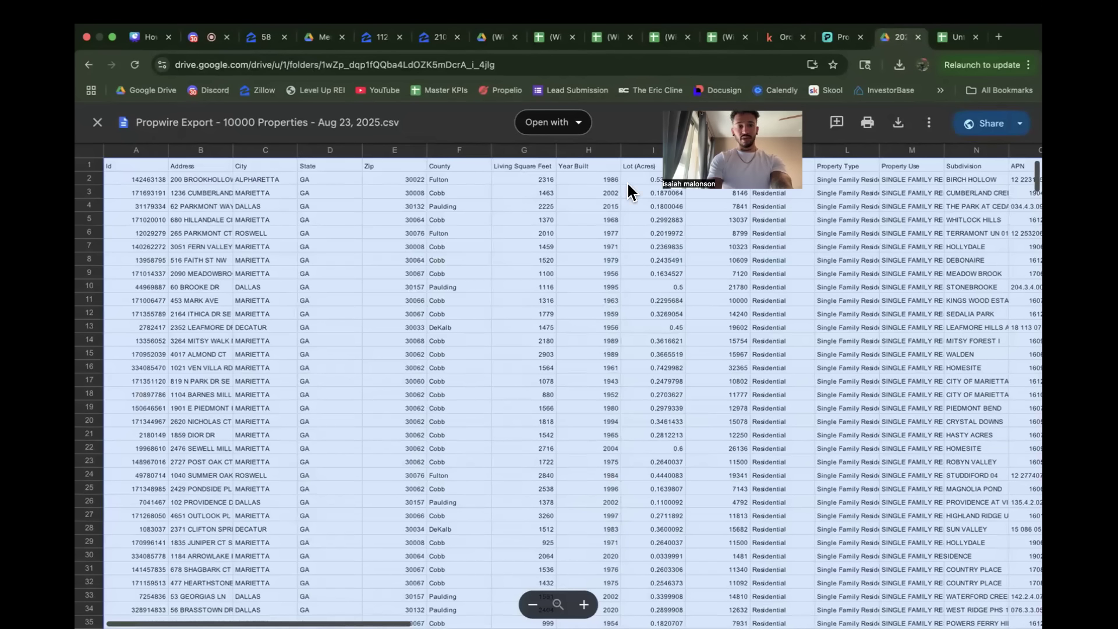
pyautogui.click(93, 125)
pyautogui.click(361, 322)
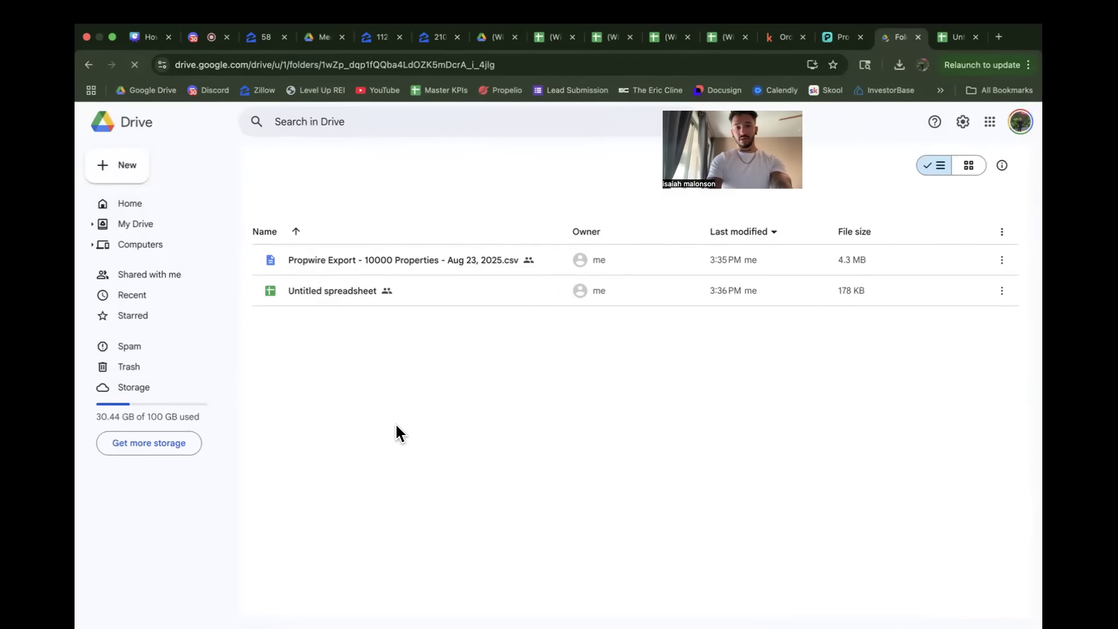
pyautogui.rightClick(343, 261)
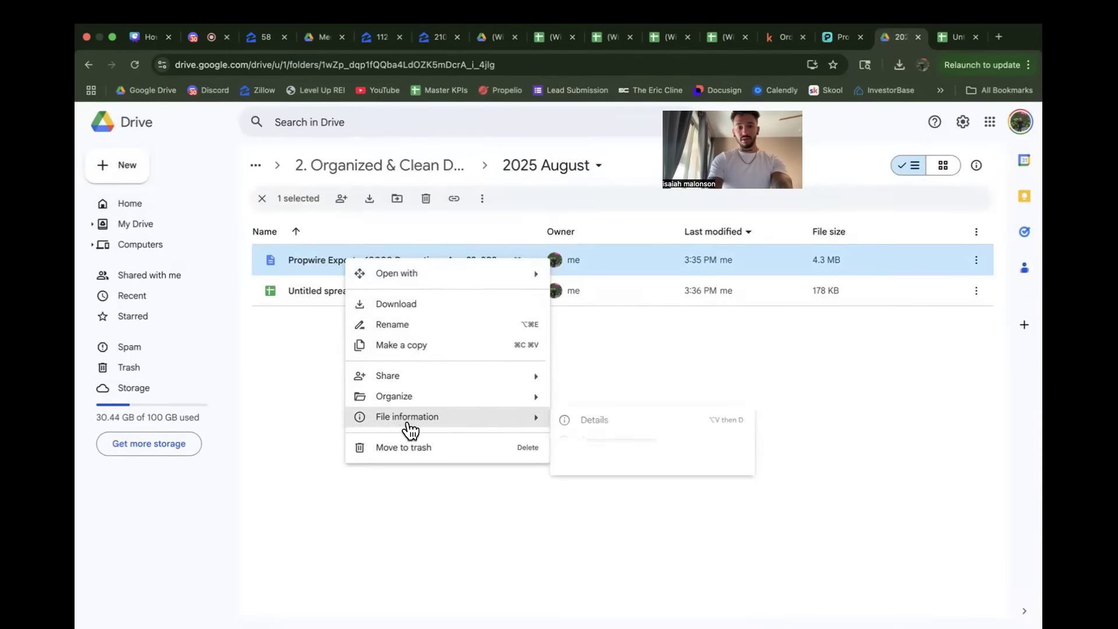
pyautogui.click(411, 449)
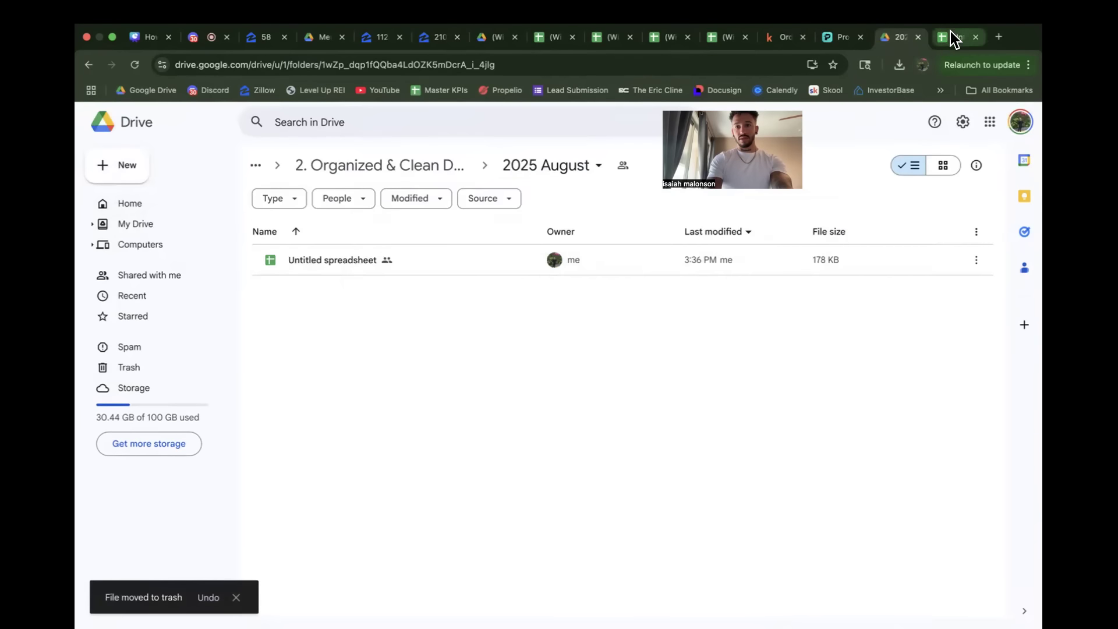
# Step: Enter "Propwire Georgia list August 23, 2025" as the title of the untitled spreadsheet
pyautogui.click(953, 38)
pyautogui.click(144, 113)
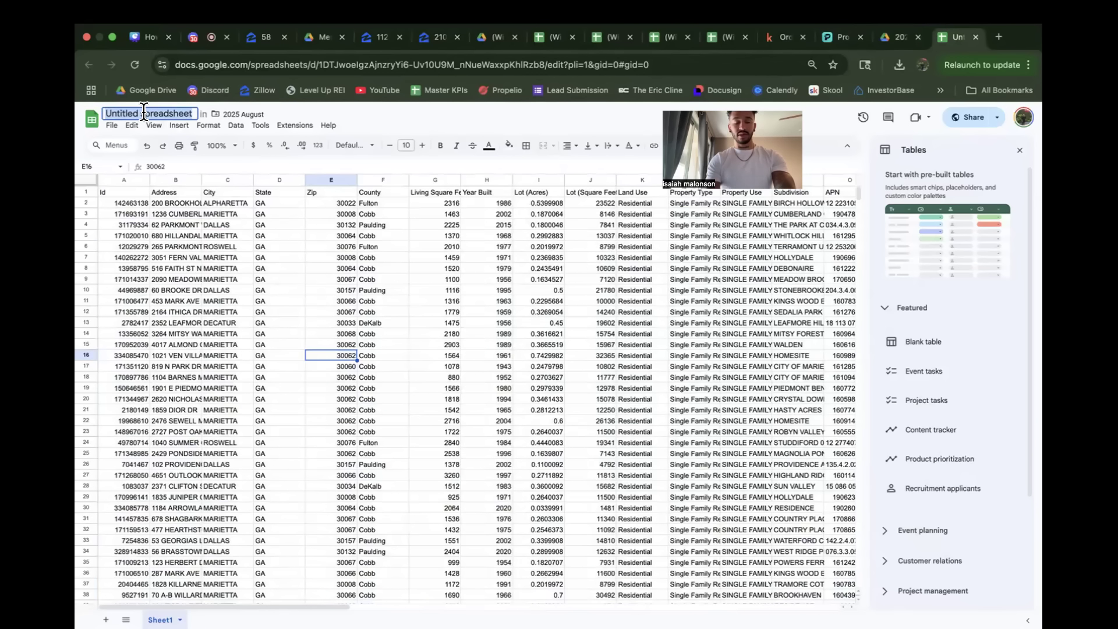
pyautogui.write('Prop')
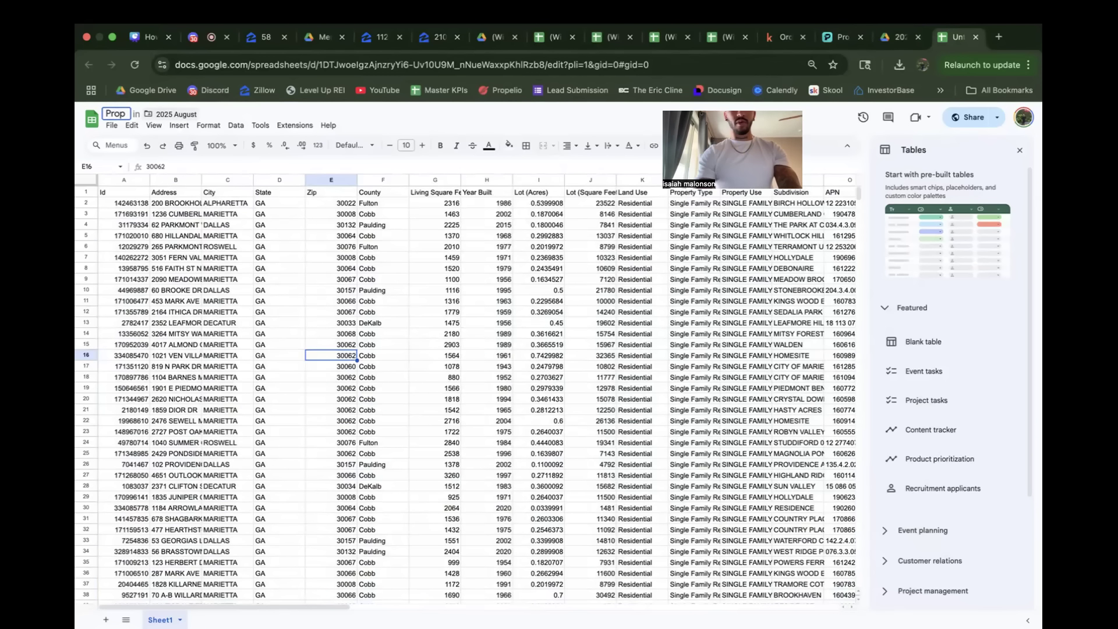
pyautogui.write('wire Georgia list')
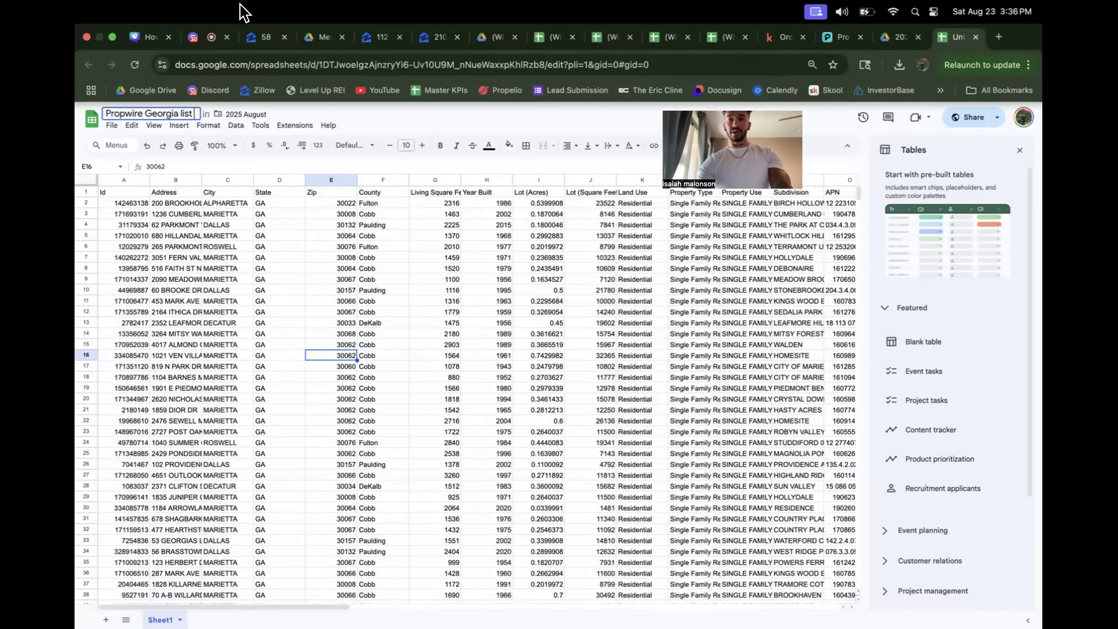
pyautogui.write('August 23, 2025')
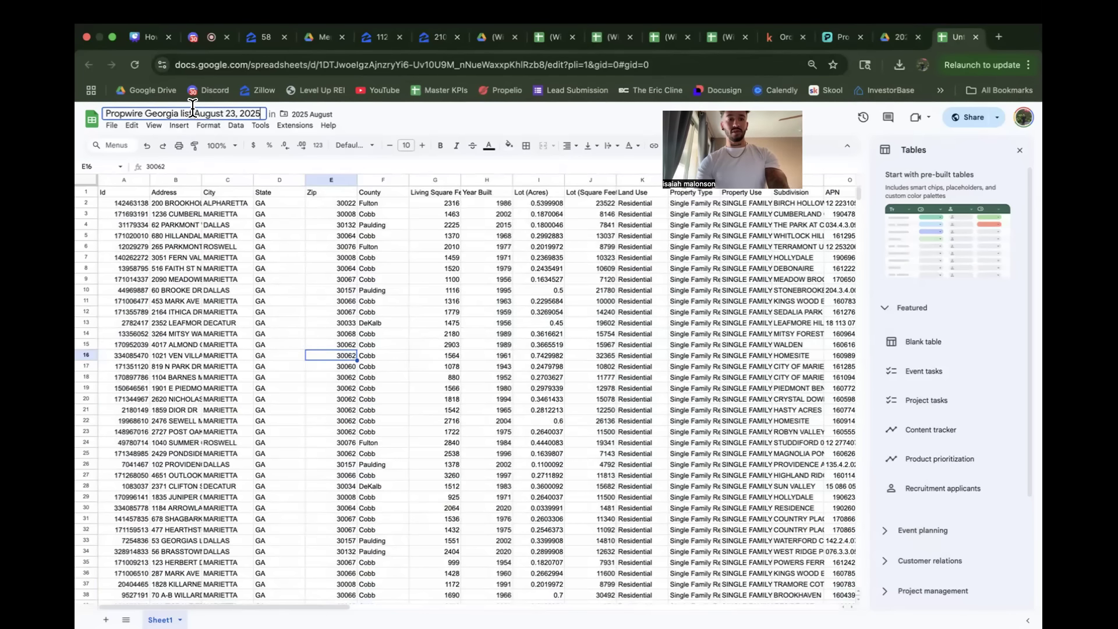
# Step: Extend the spreadsheet title to read "Propwire Georgia list absantee owner - August 23, 2025"
pyautogui.write('absentee')
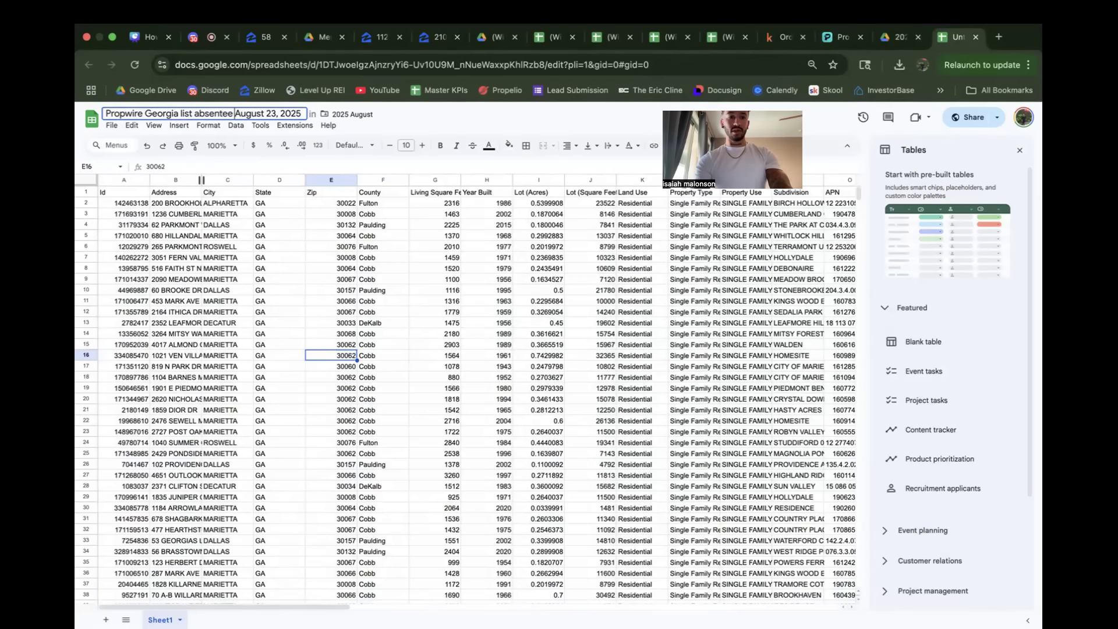
pyautogui.press('BackSpace')
pyautogui.press('BackSpace')
pyautogui.press('BackSpace')
pyautogui.press('BackSpace')
pyautogui.press('BackSpace')
pyautogui.press('BackSpace')
pyautogui.press('BackSpace')
pyautogui.write('santee own')
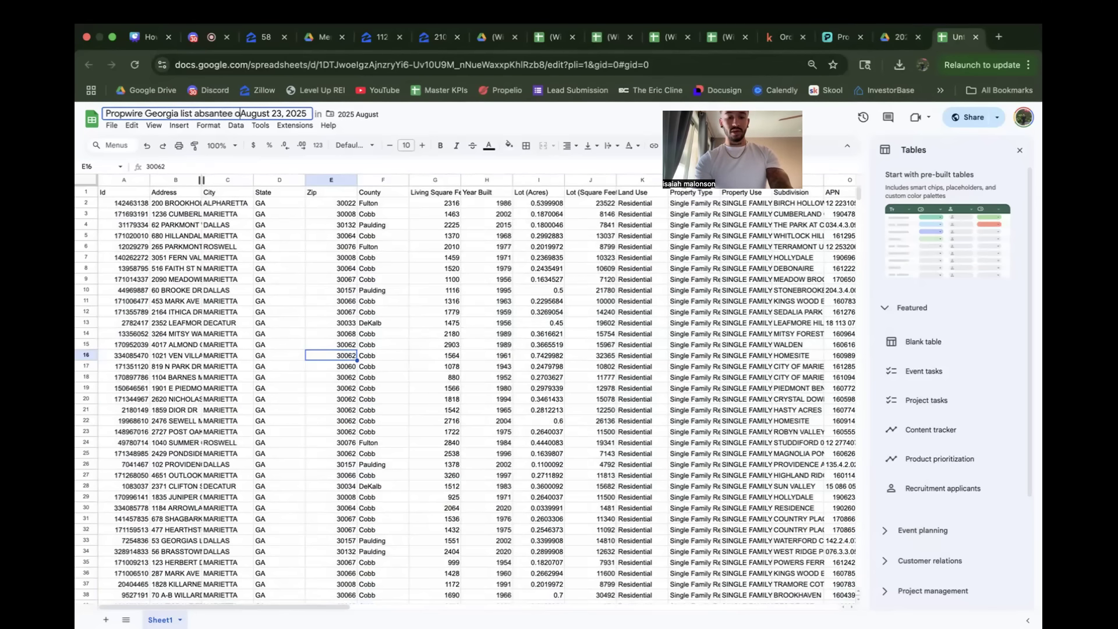
pyautogui.write('er -')
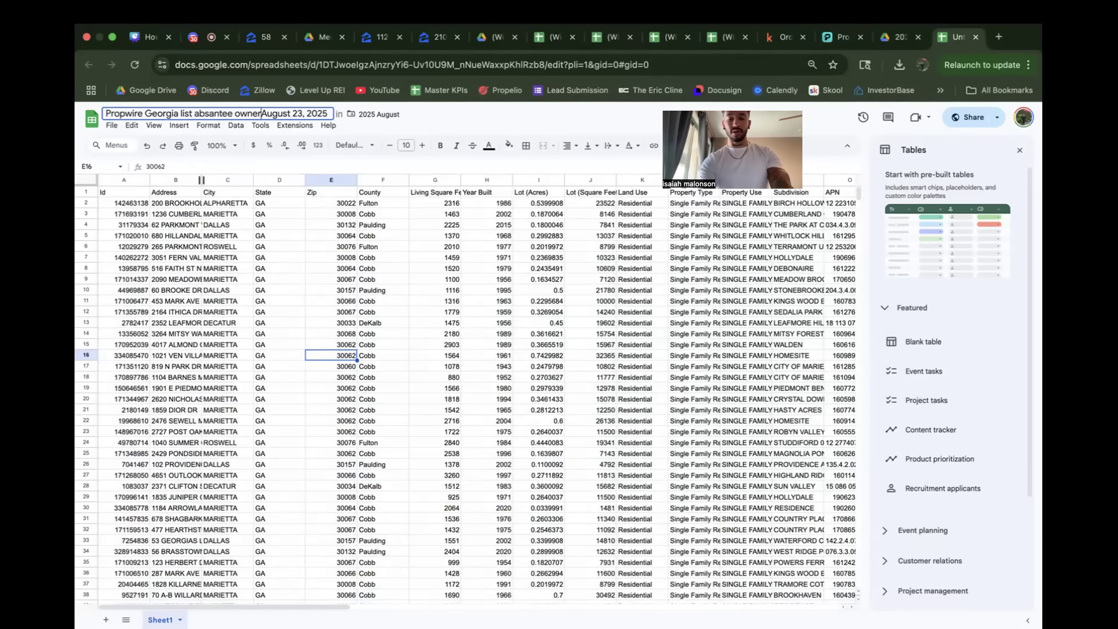
pyautogui.click(365, 245)
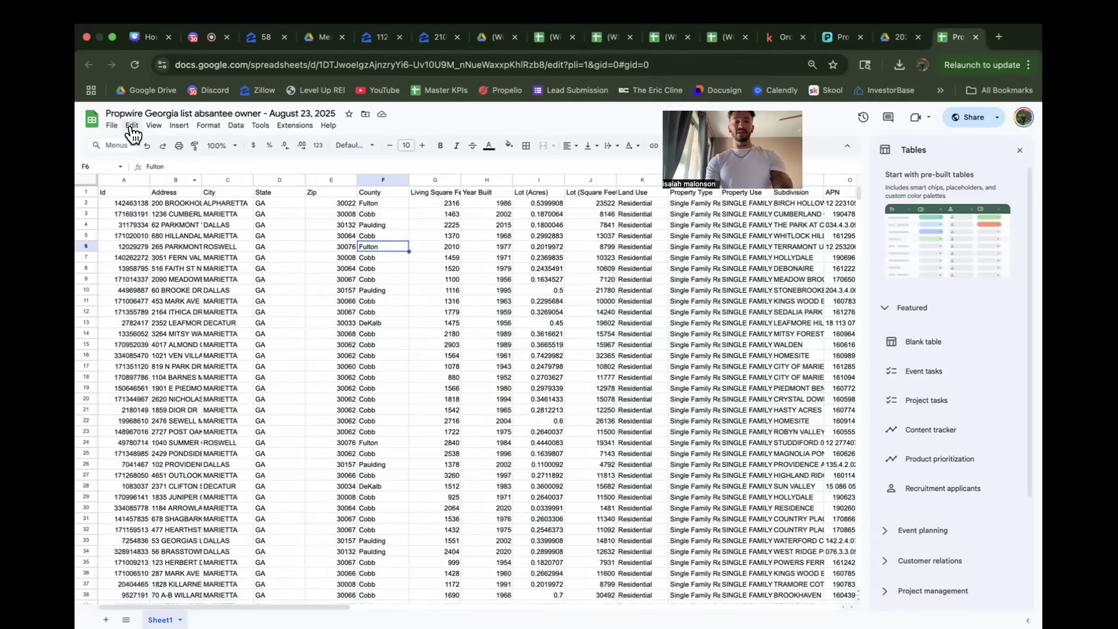
# Step: Download the Georgia absentee owner sheet as a CSV file
pyautogui.click(112, 126)
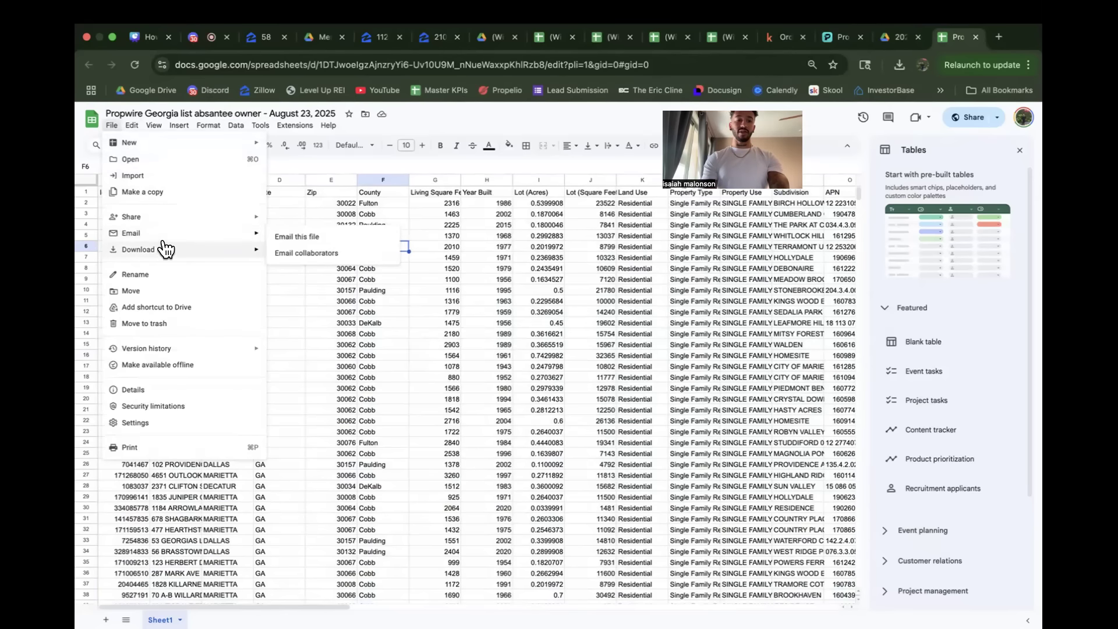
pyautogui.moveTo(195, 255)
pyautogui.click(327, 318)
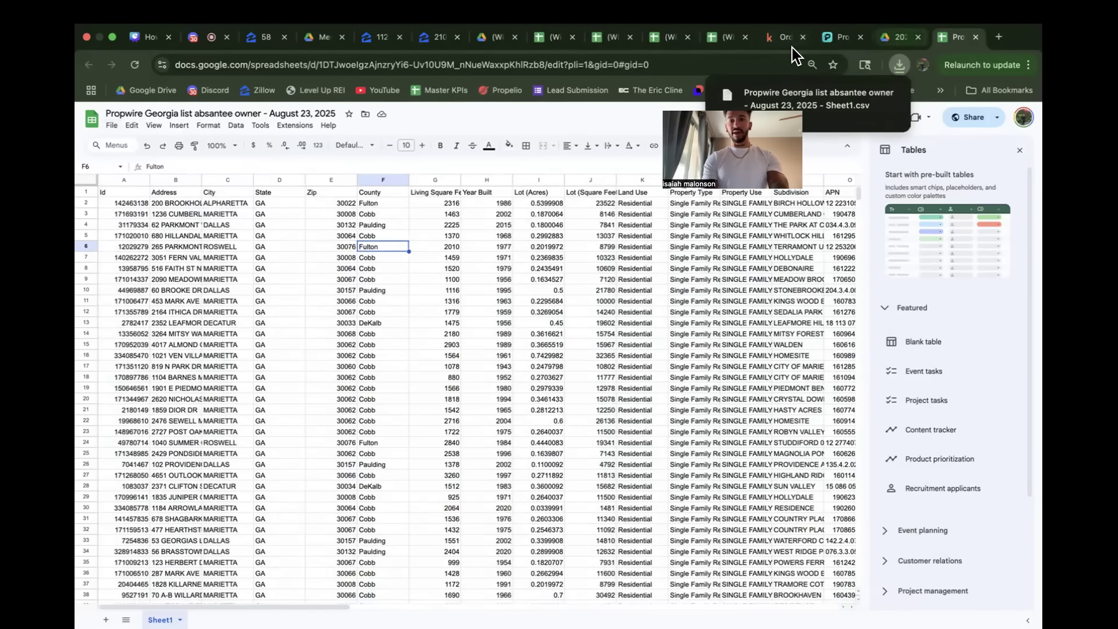
# Step: Switch to Kind Skiptracing and examine its column mapping form, comparing it with the columns of the open Texas tax delinquency sheet
pyautogui.click(778, 38)
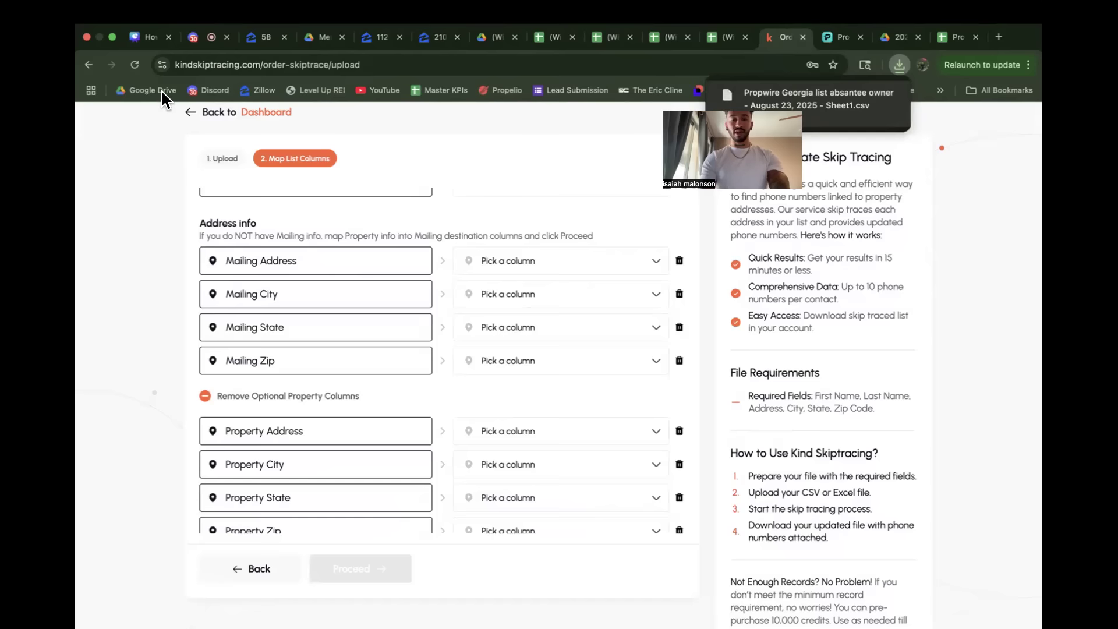
pyautogui.scroll(3, 521, 323)
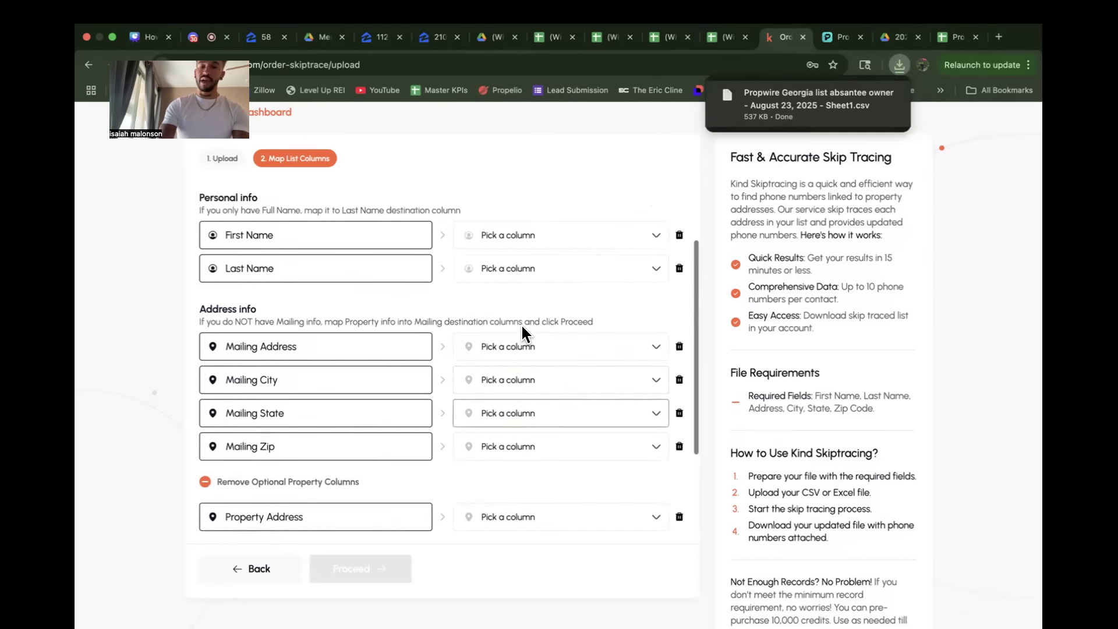
pyautogui.scroll(1, 521, 323)
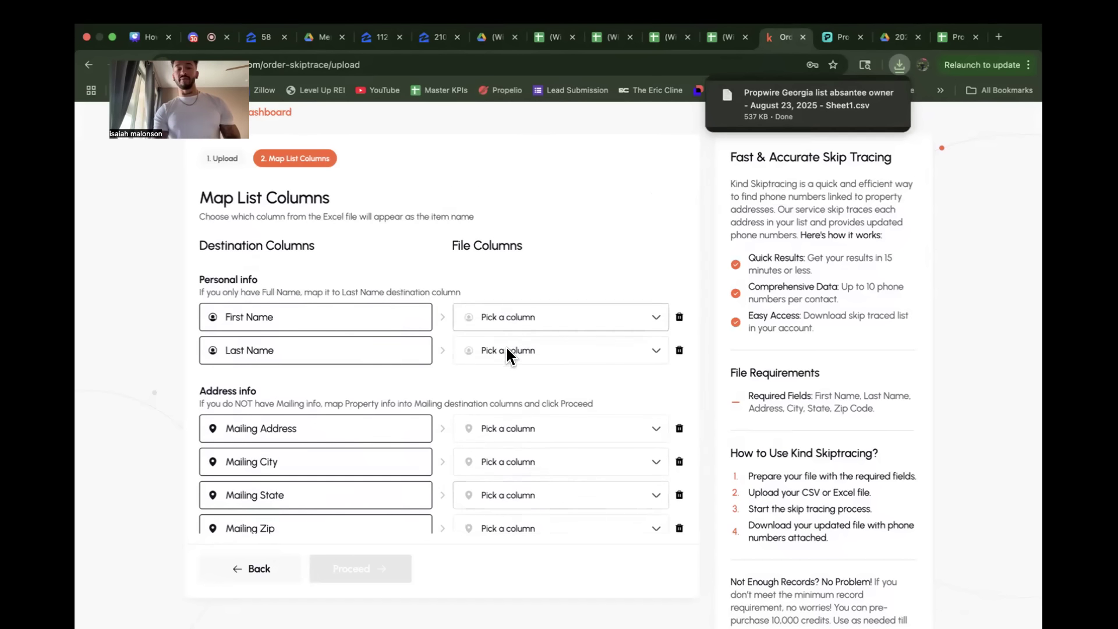
pyautogui.scroll(-3, 412, 387)
pyautogui.scroll(3, 412, 387)
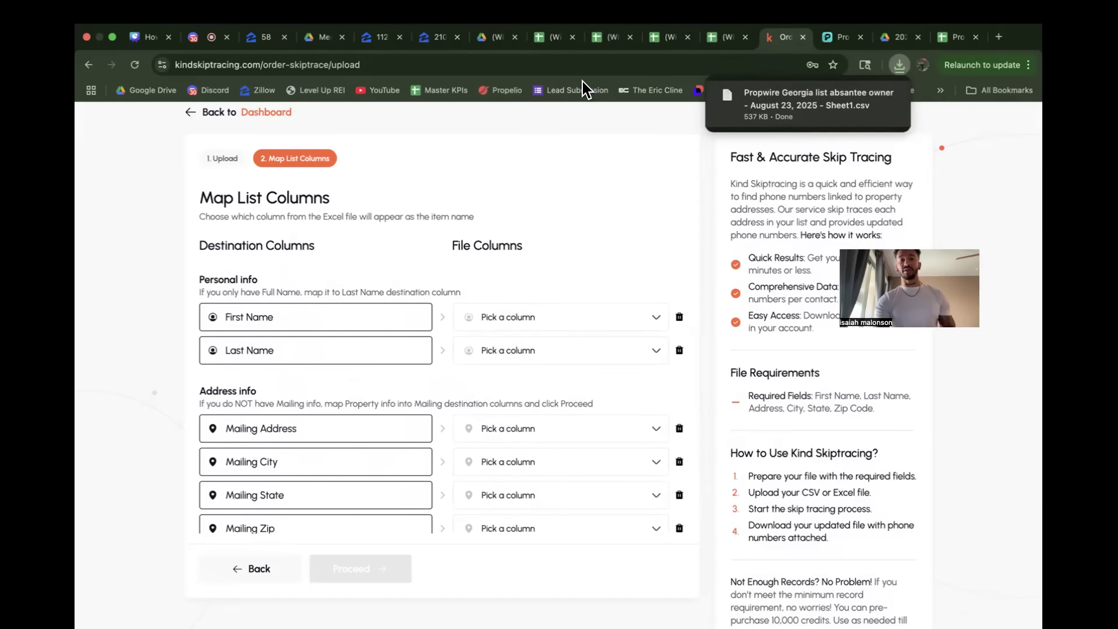
pyautogui.scroll(3, 534, 235)
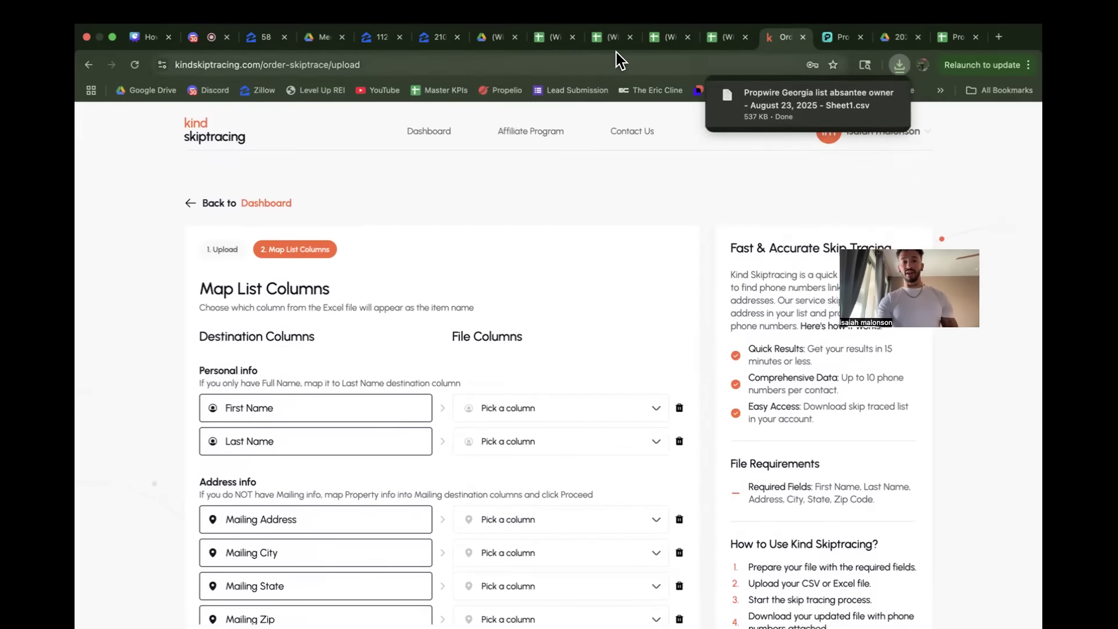
pyautogui.click(608, 36)
pyautogui.click(553, 30)
pyautogui.click(672, 33)
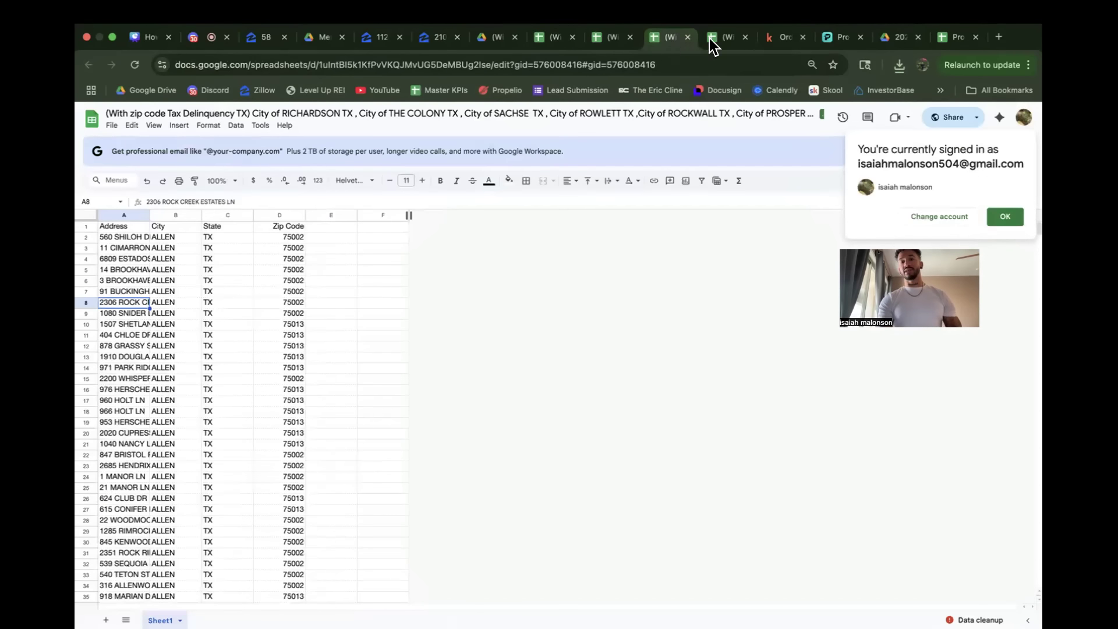
pyautogui.click(770, 39)
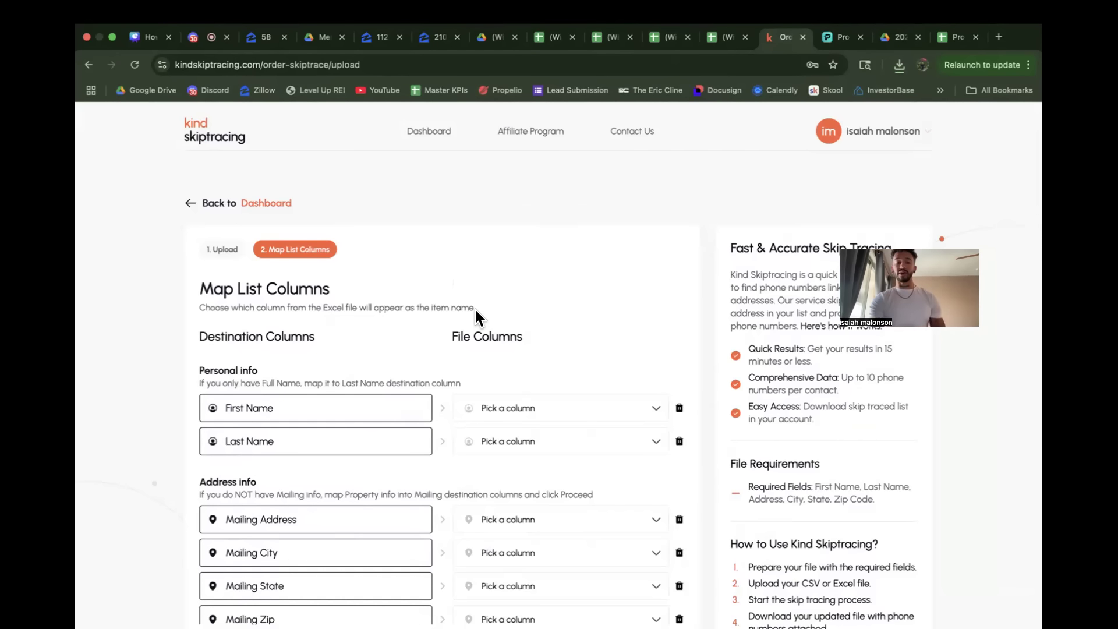
# Step: Leave the current column mapping for the Kind Skiptracing dashboard and start a new Skiptrace list submission
pyautogui.click(195, 205)
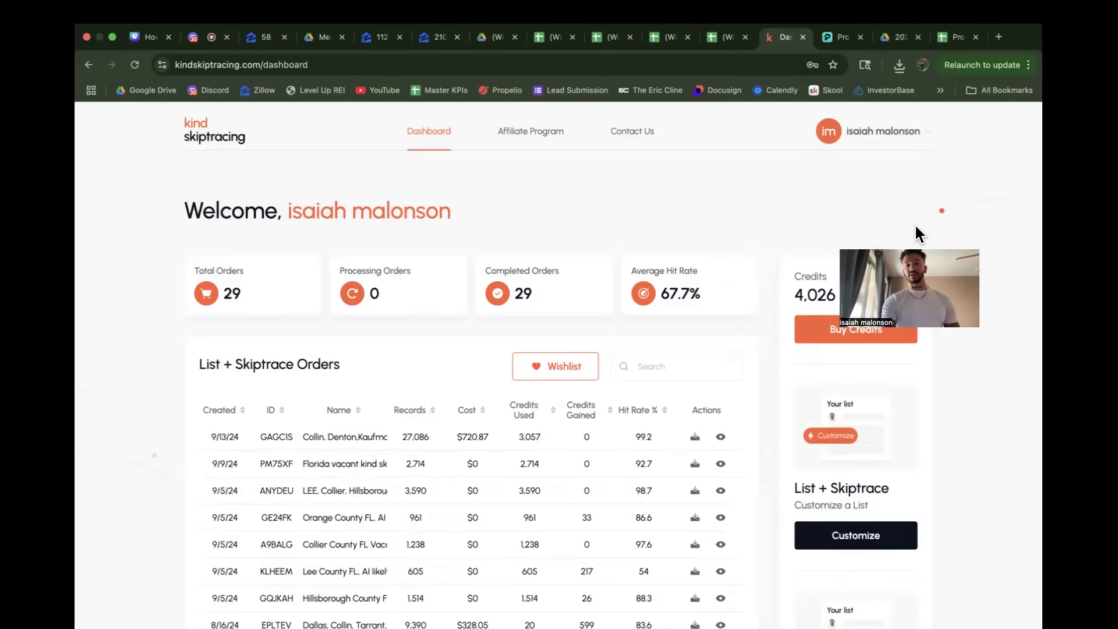
pyautogui.scroll(-5, 724, 239)
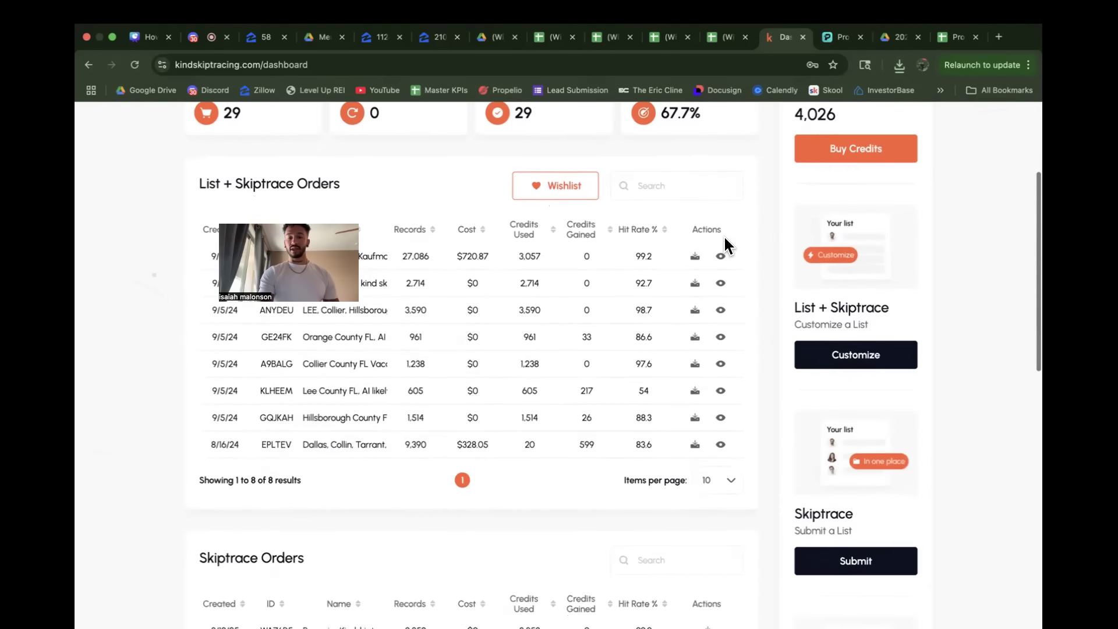
pyautogui.click(842, 446)
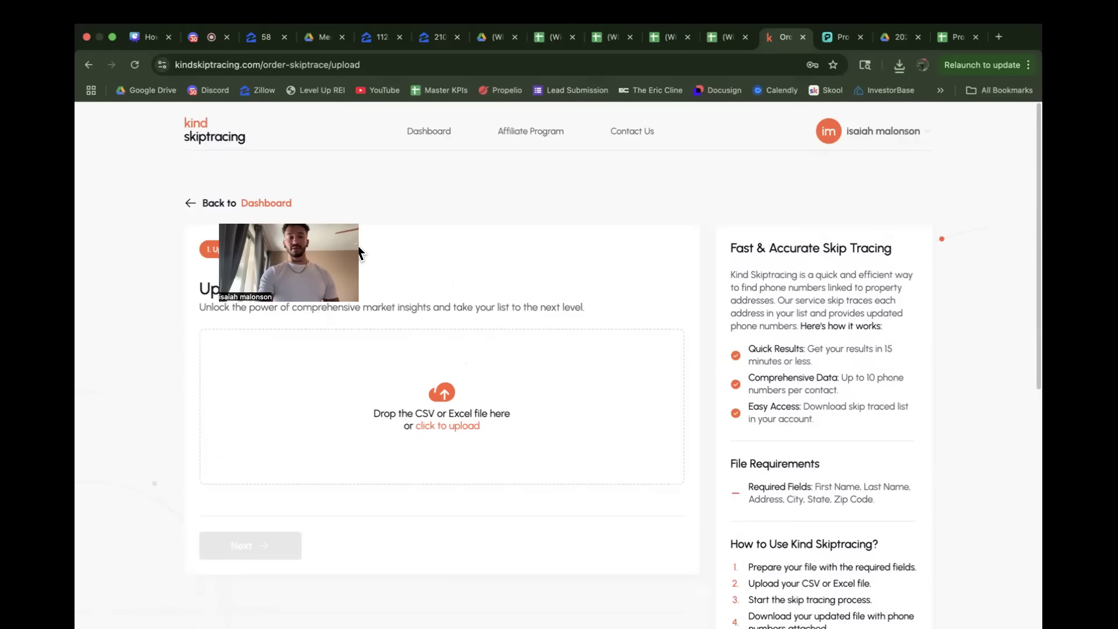
# Step: Upload the downloaded Propwire Georgia list CSV to the skiptrace order and continue to column mapping
pyautogui.click(900, 66)
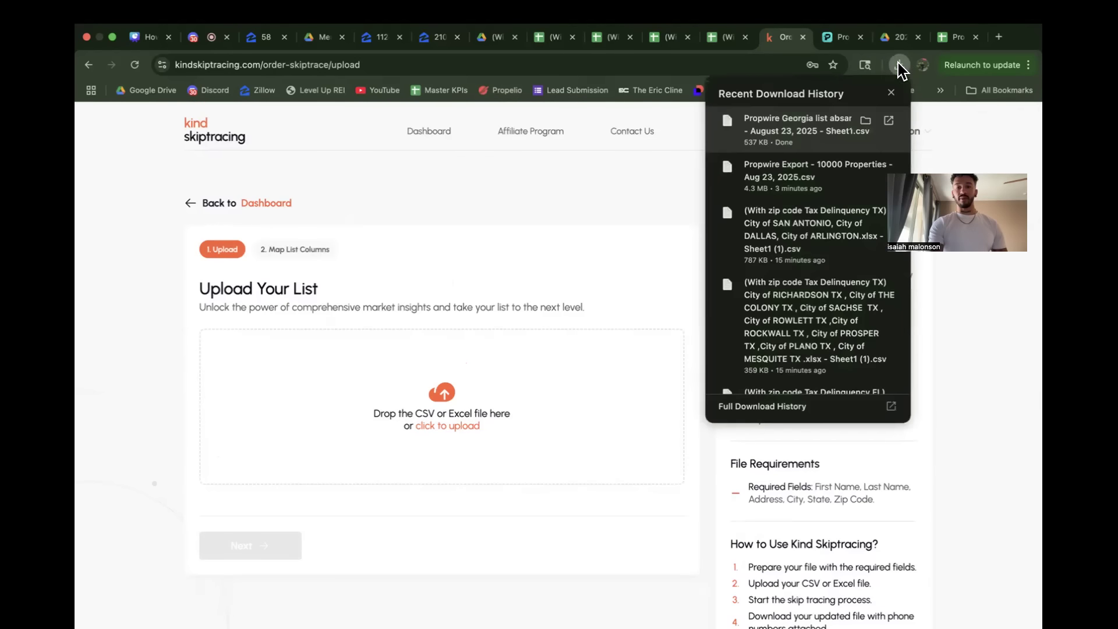
pyautogui.moveTo(779, 122); pyautogui.dragTo(454, 385)
pyautogui.scroll(-3, 124, 417)
pyautogui.click(250, 422)
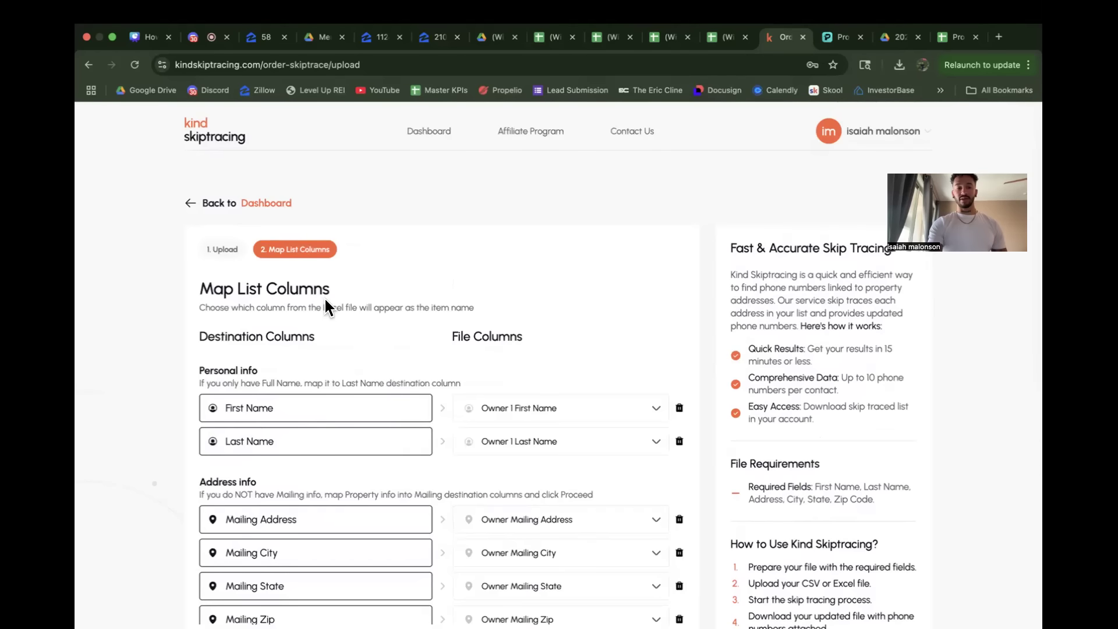
# Step: Review the owner and mailing column mapping, and compare the Georgia sheet's header columns with those of the Texas tax delinquency sheet
pyautogui.scroll(-5, 132, 373)
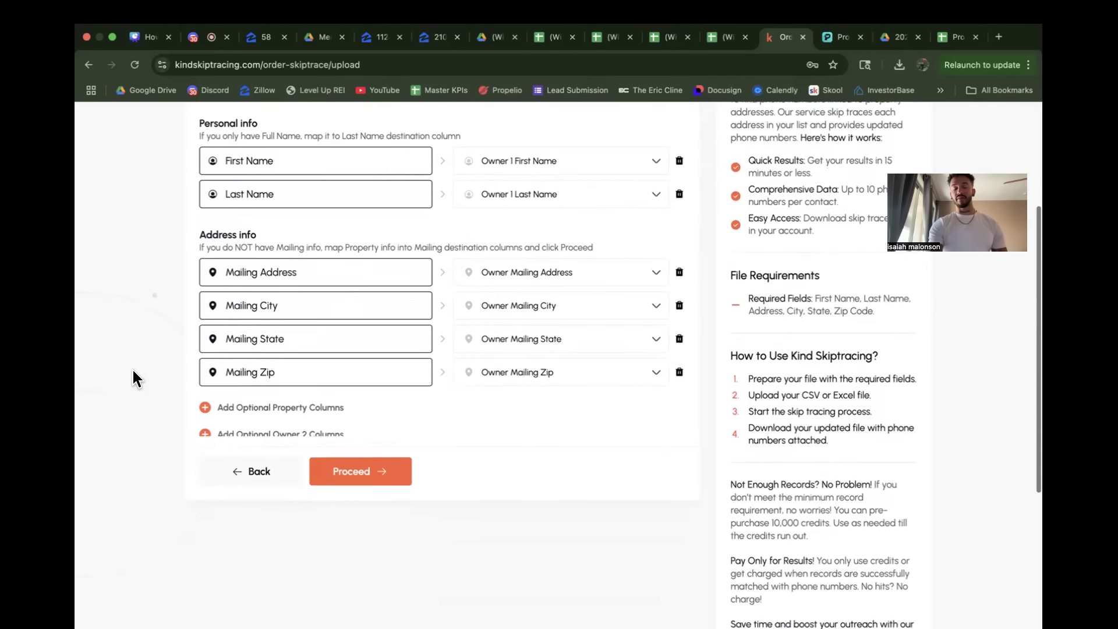
pyautogui.scroll(3, 452, 375)
pyautogui.scroll(-2, 452, 374)
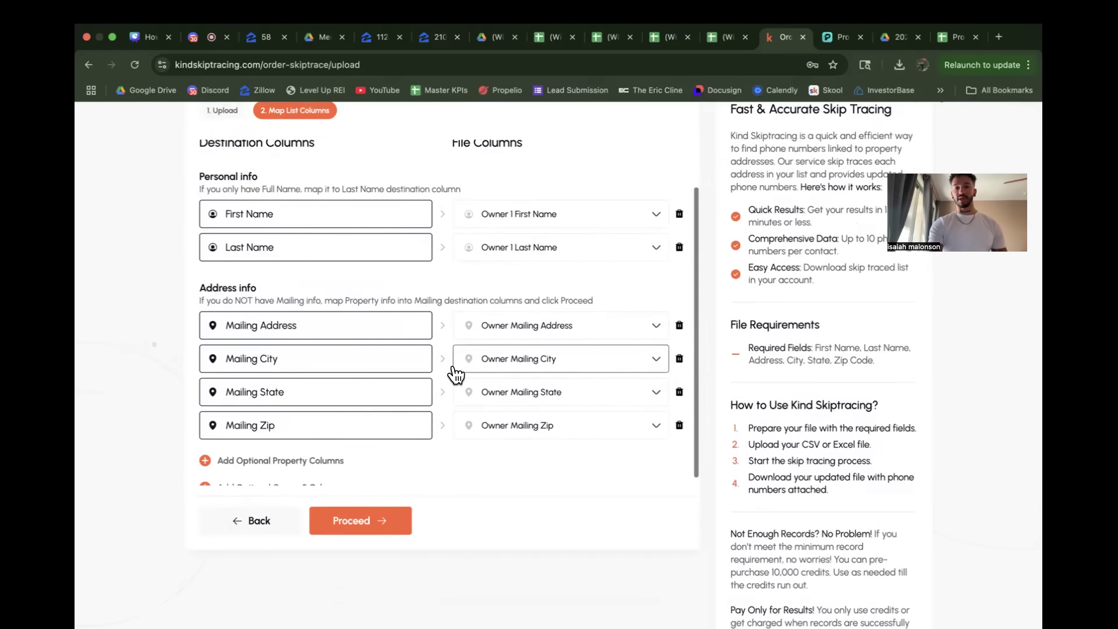
pyautogui.click(949, 37)
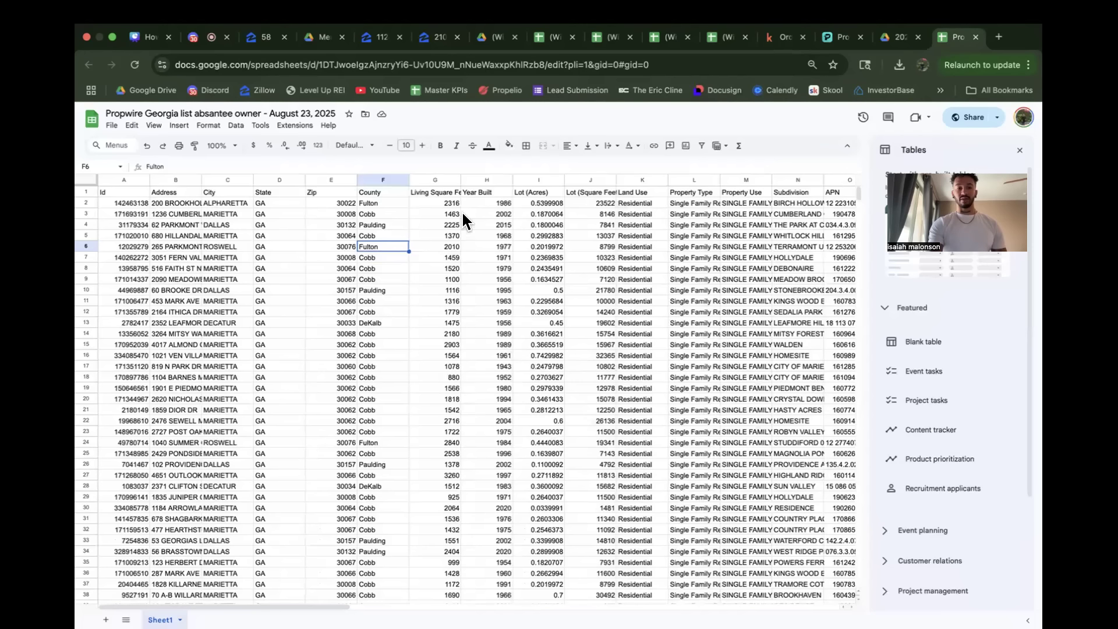
pyautogui.click(89, 191)
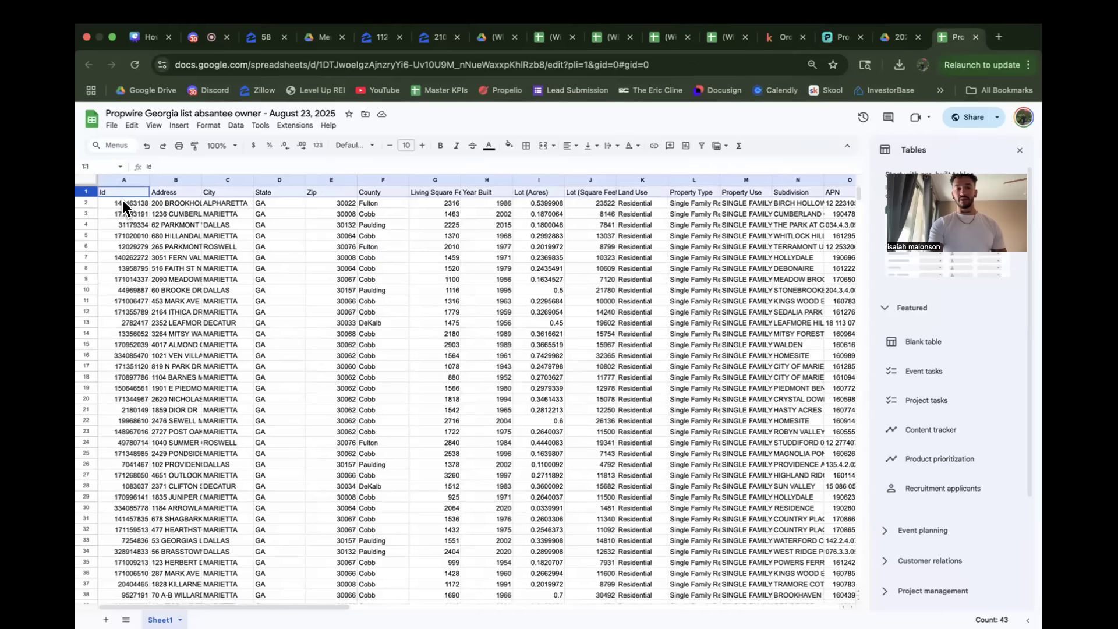
pyautogui.moveTo(78, 183); pyautogui.dragTo(89, 203)
pyautogui.click(88, 203)
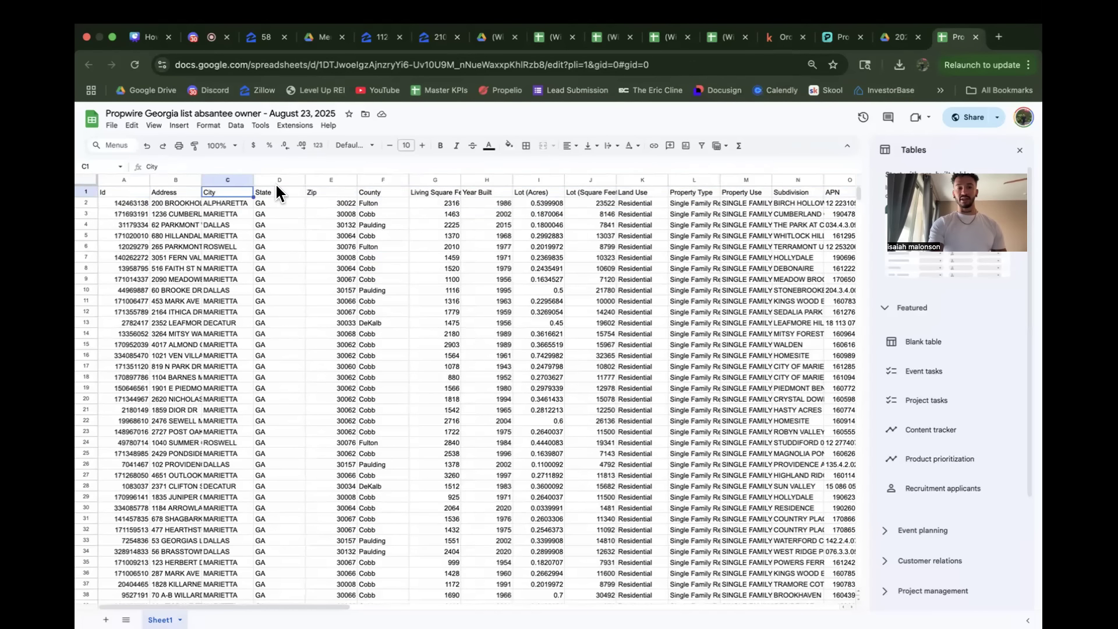
pyautogui.click(333, 179)
pyautogui.click(380, 188)
pyautogui.click(423, 186)
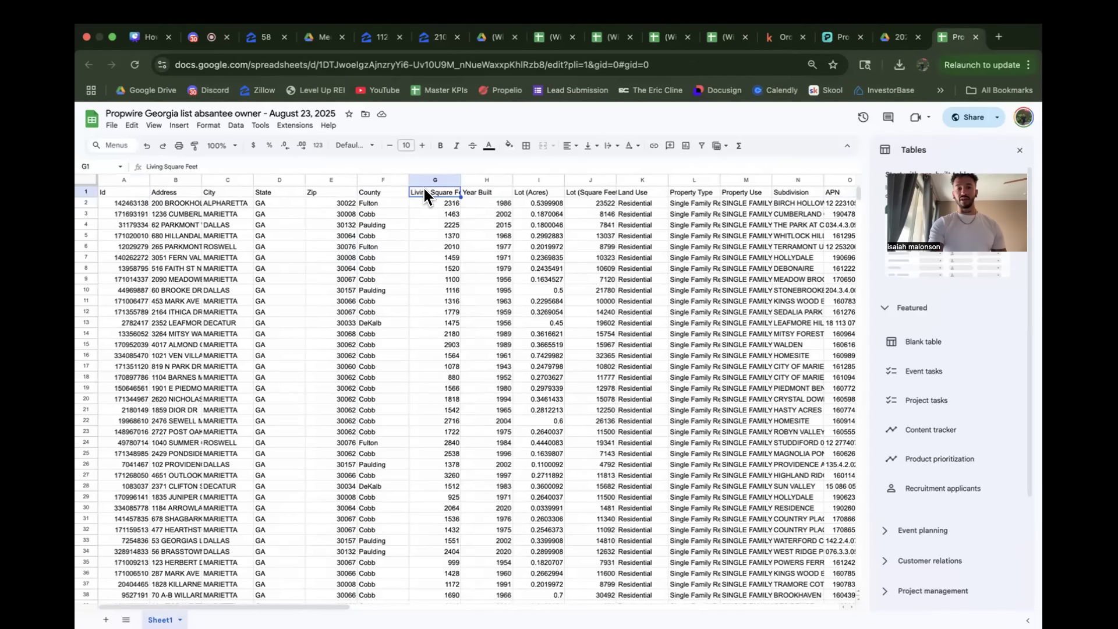
pyautogui.click(487, 190)
pyautogui.click(538, 191)
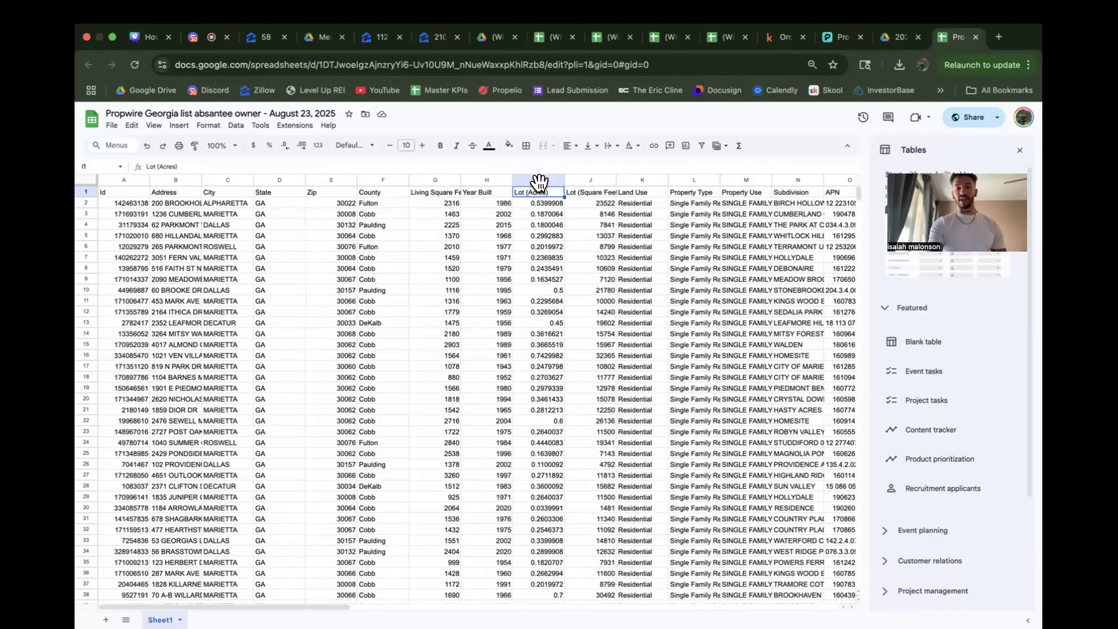
pyautogui.hscroll(1, 540, 182)
pyautogui.click(518, 188)
pyautogui.hscroll(1, 518, 188)
pyautogui.click(575, 188)
pyautogui.click(626, 192)
pyautogui.hscroll(4, 626, 191)
pyautogui.hscroll(1, 569, 198)
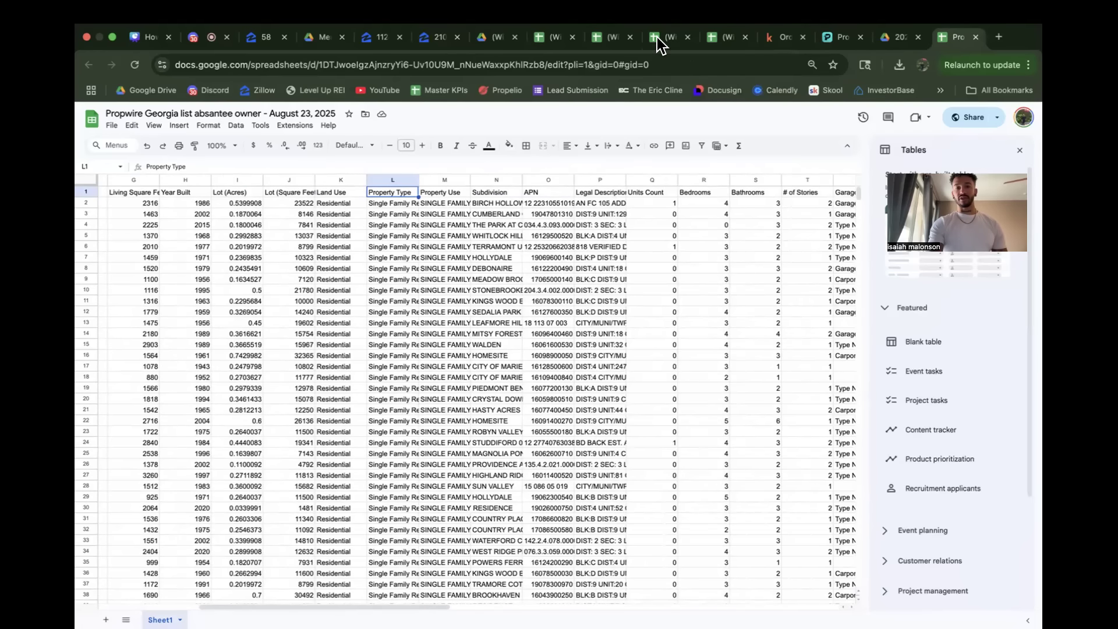
pyautogui.click(657, 37)
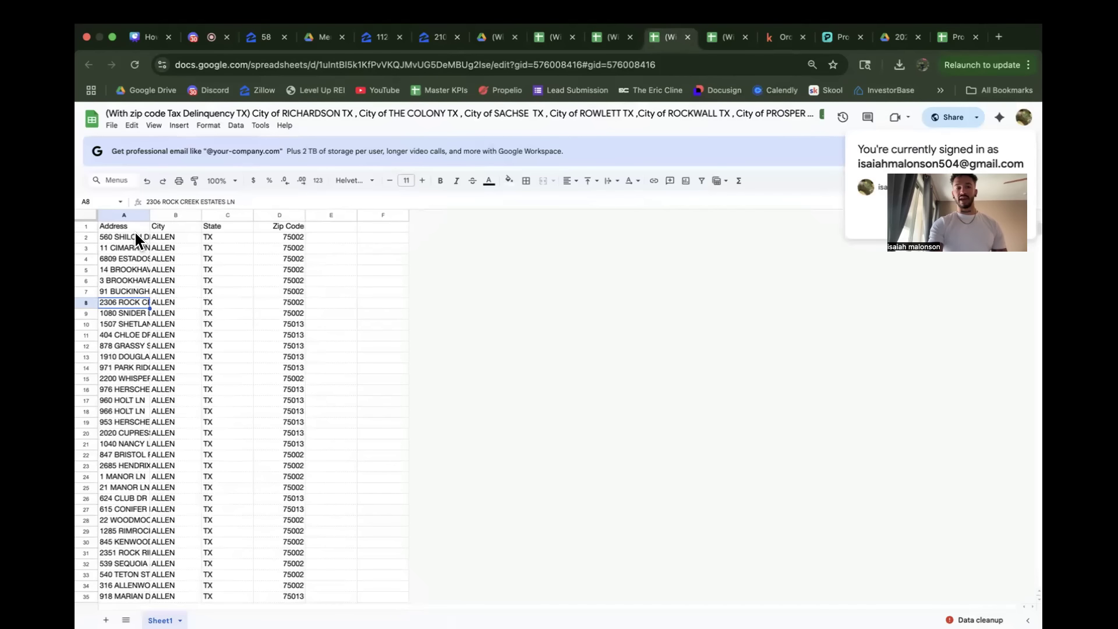
pyautogui.click(950, 46)
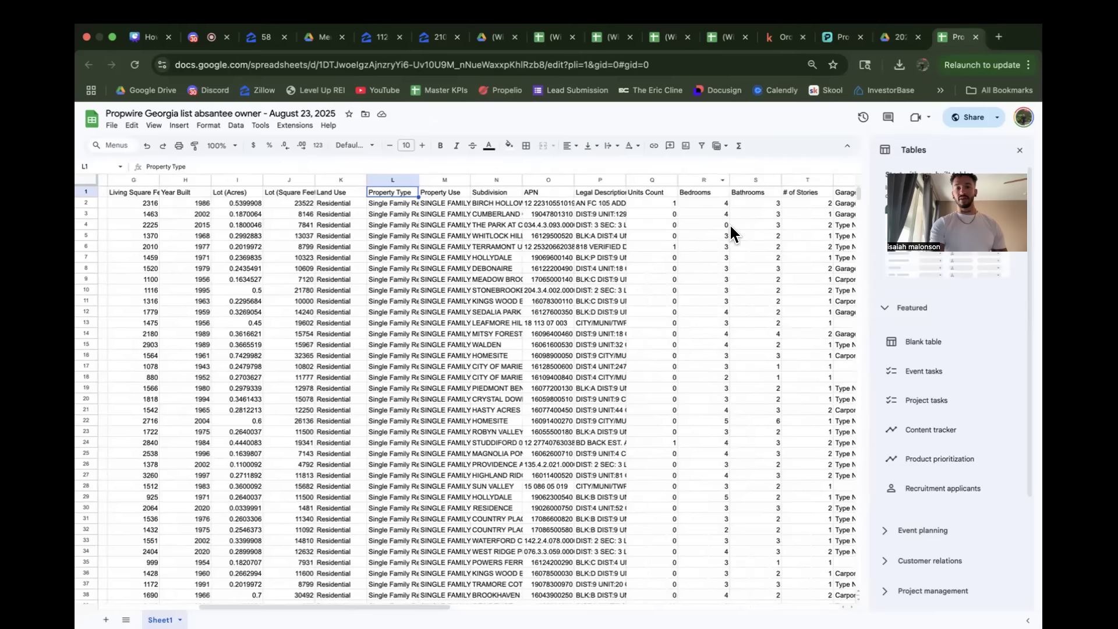
pyautogui.hscroll(5, 731, 228)
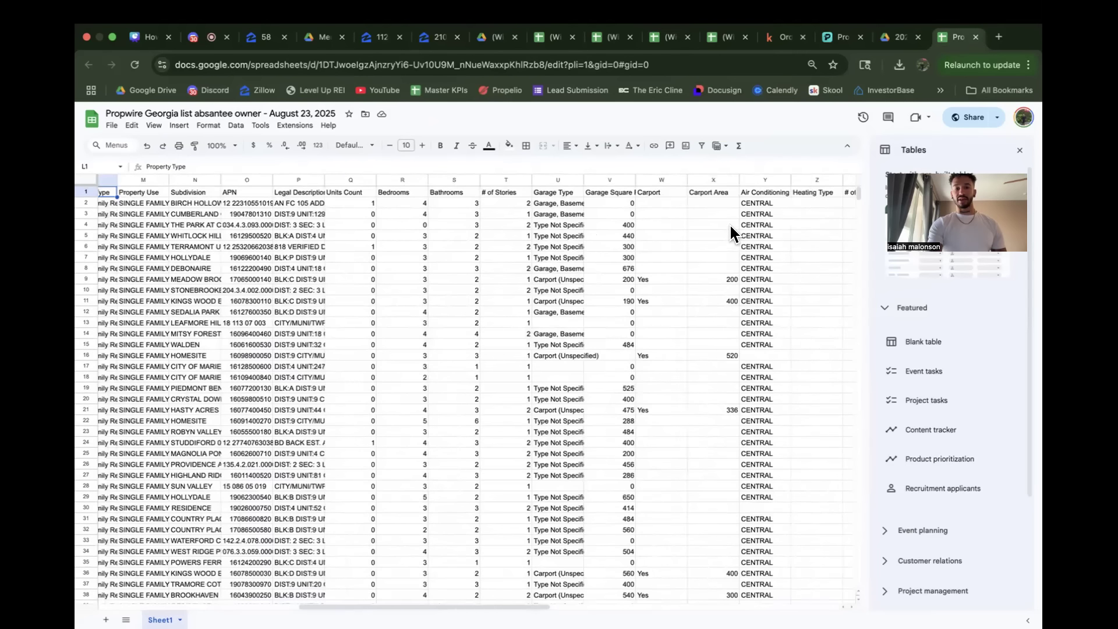
pyautogui.hscroll(5, 729, 229)
# Step: Add the optional property columns and optional Owner 2 columns to the skiptrace mapping, and review the mapped fields
pyautogui.click(776, 36)
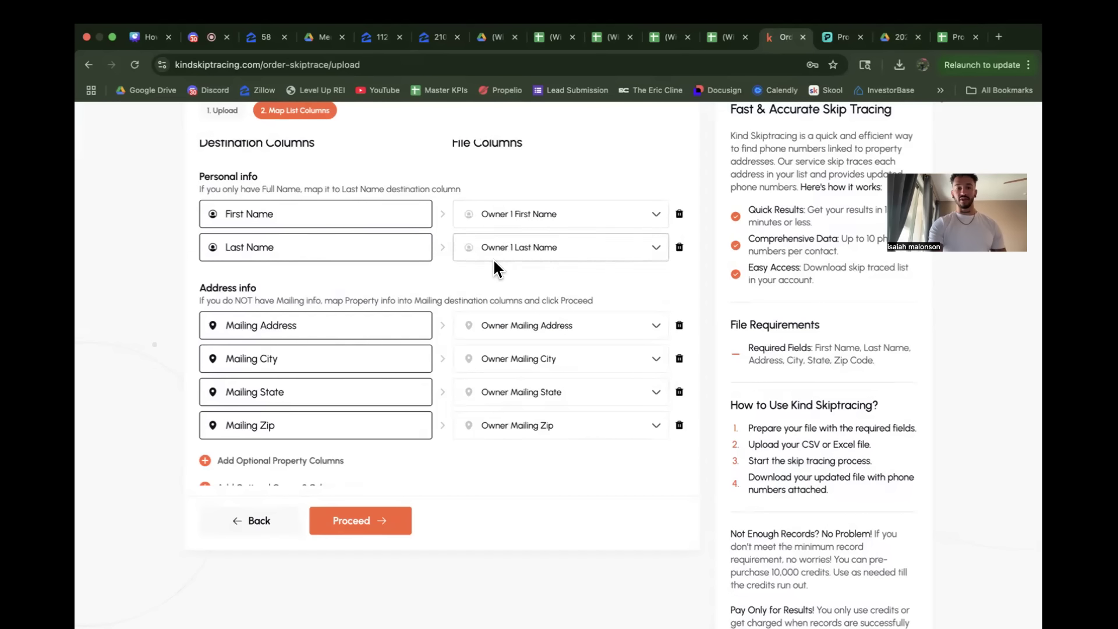
pyautogui.scroll(-1, 494, 262)
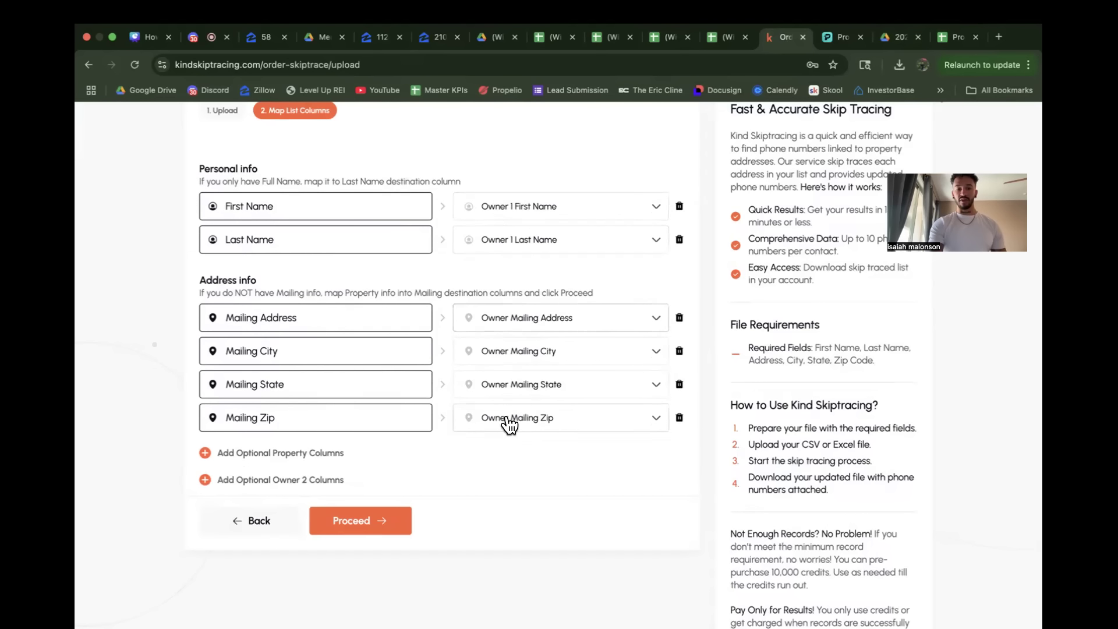
pyautogui.click(268, 453)
pyautogui.scroll(-5, 267, 457)
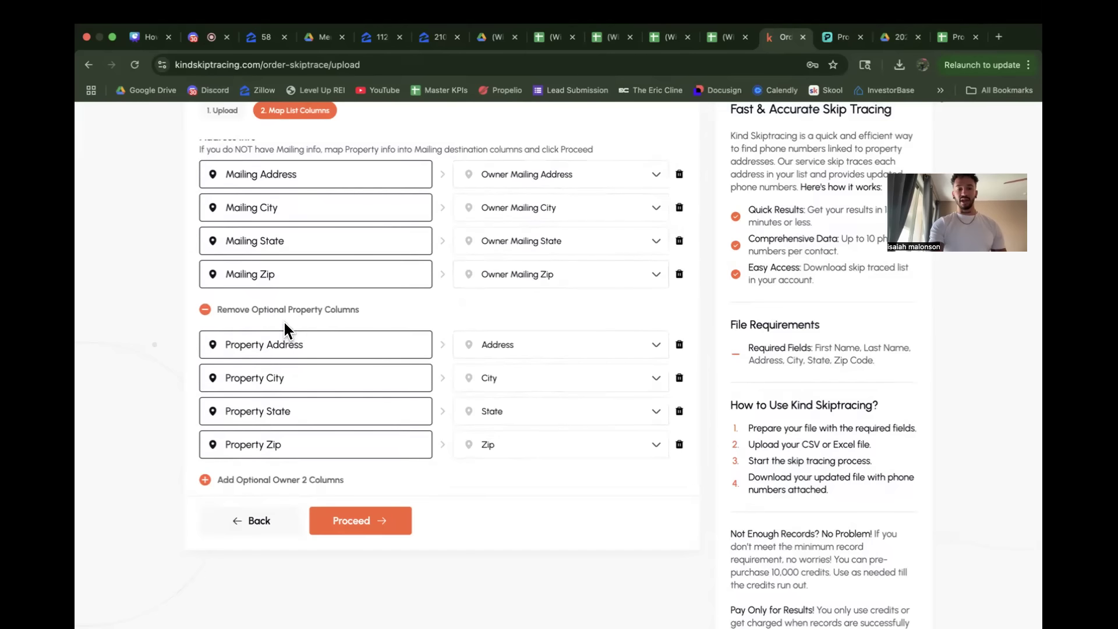
pyautogui.click(236, 481)
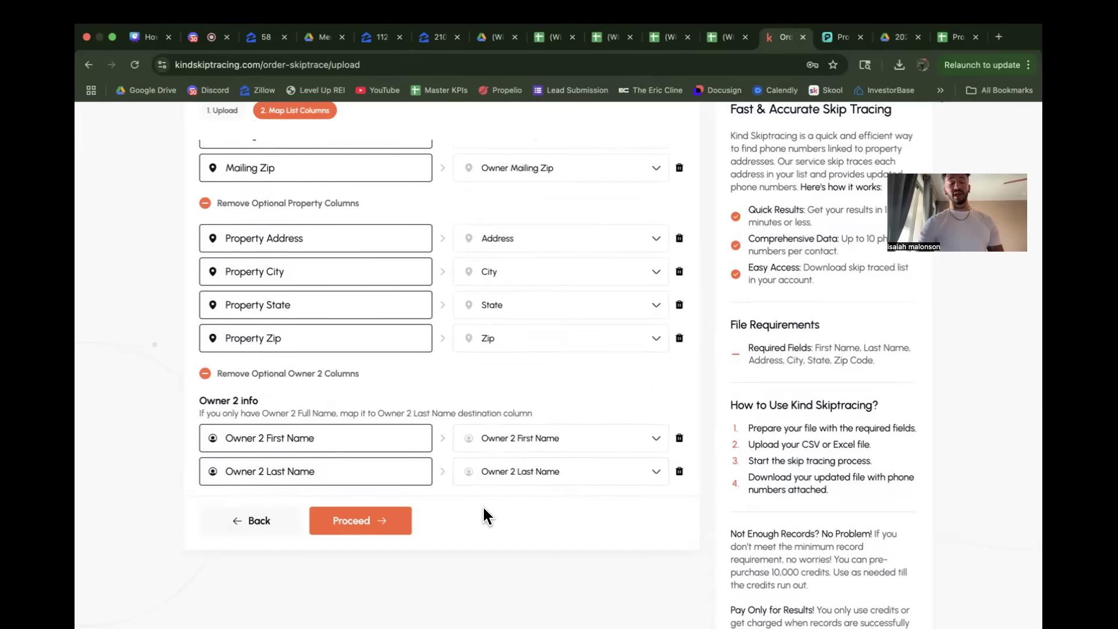
pyautogui.scroll(5, 440, 392)
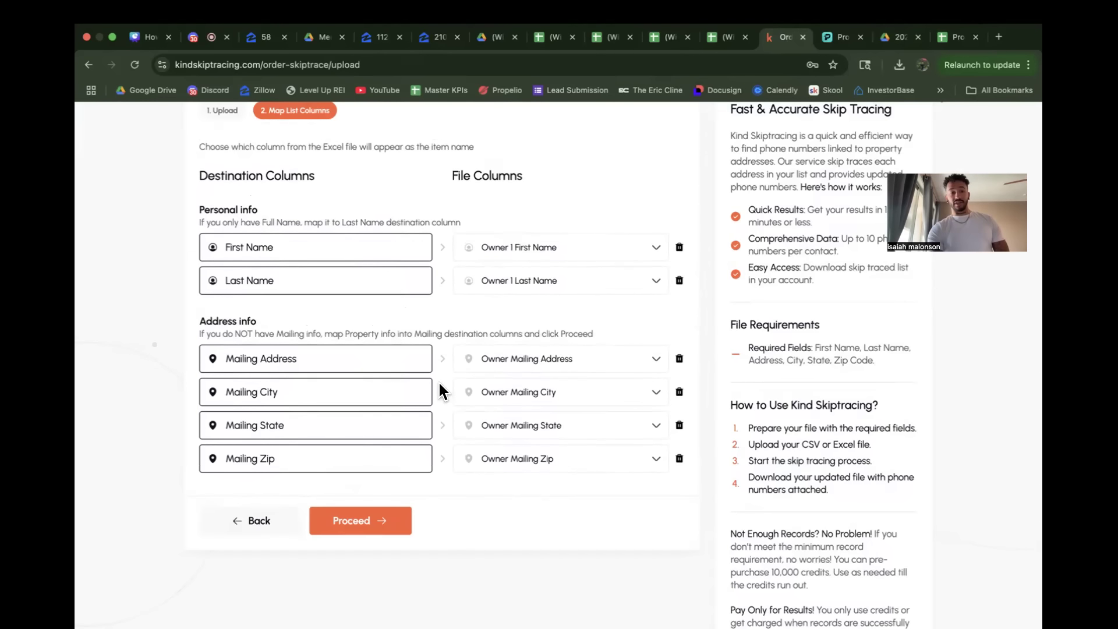
pyautogui.scroll(1, 449, 315)
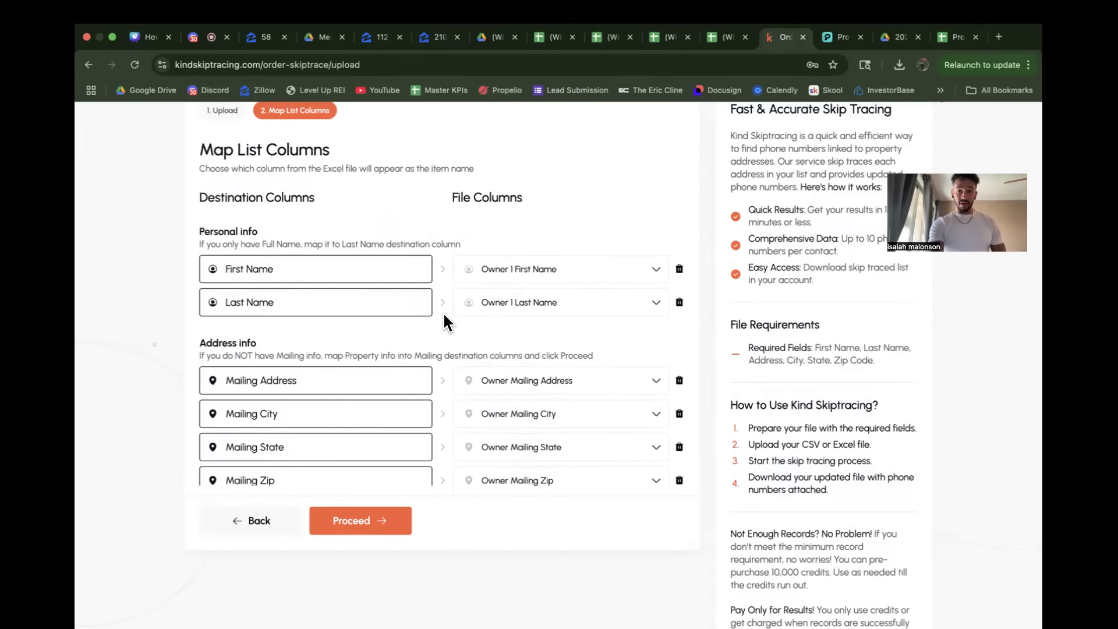
# Step: Compare the mapped owner, mailing and property fields with the address columns of the Florida tax delinquency sheet
pyautogui.click(603, 36)
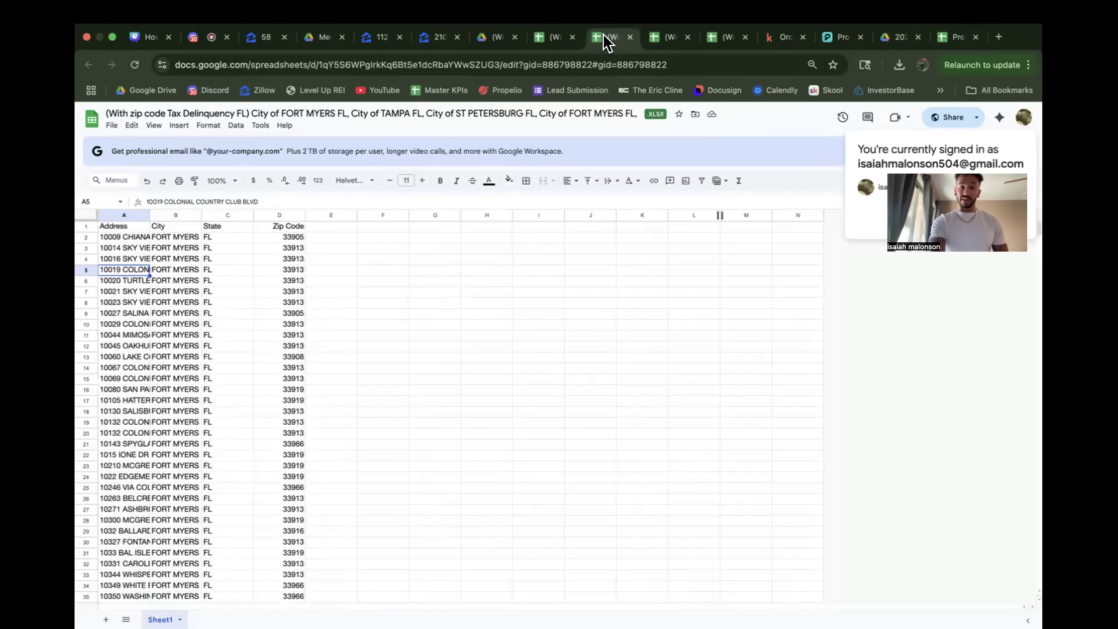
pyautogui.click(776, 40)
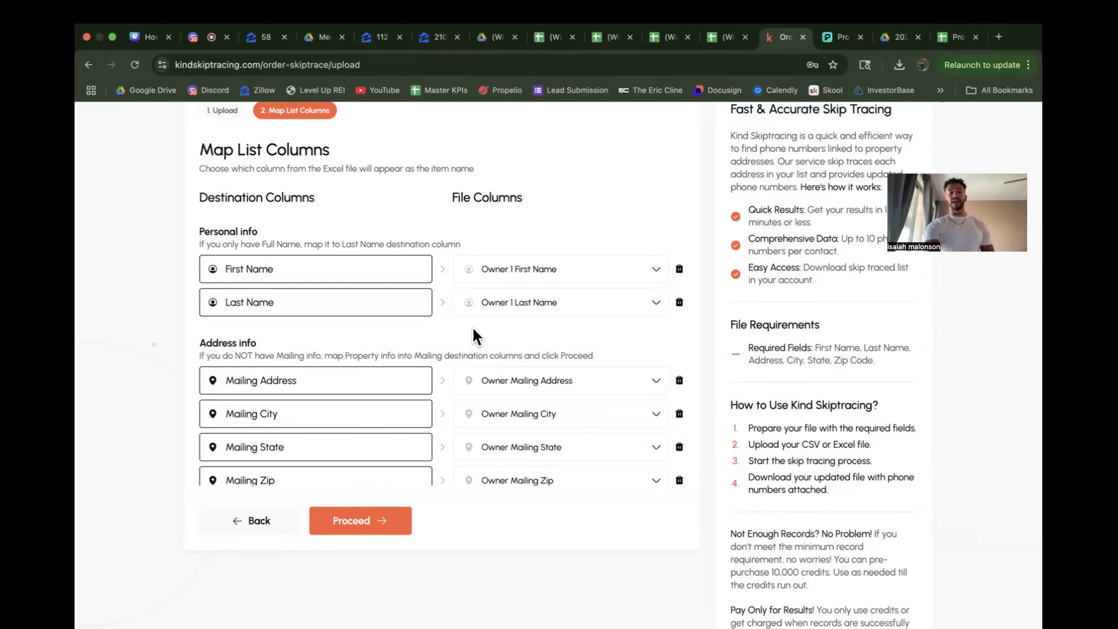
pyautogui.scroll(-3, 441, 329)
pyautogui.scroll(-3, 441, 333)
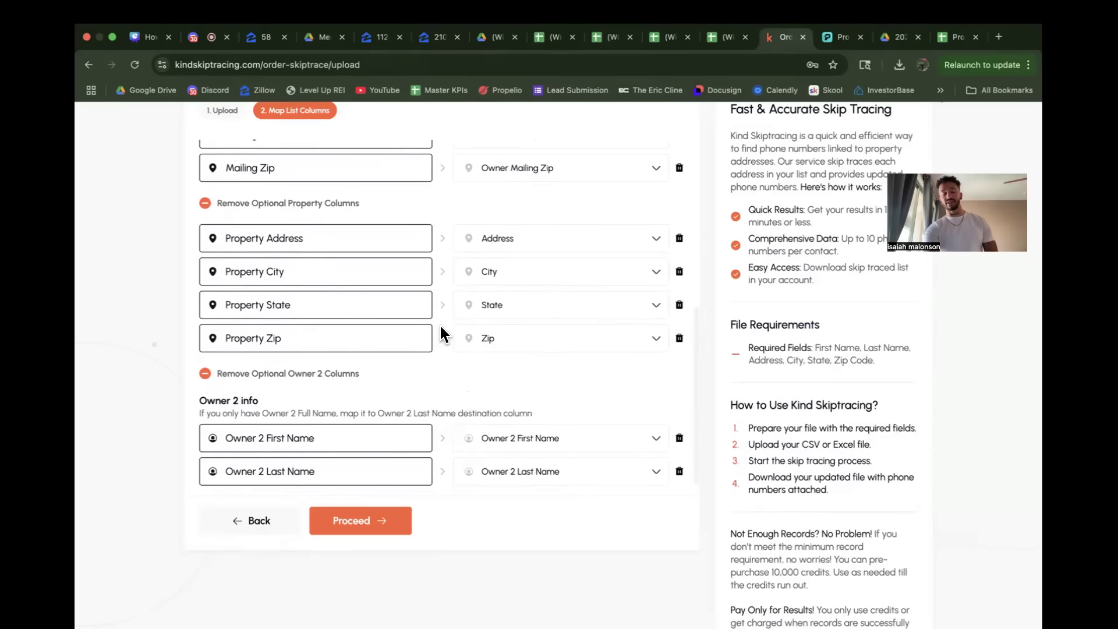
pyautogui.scroll(1, 441, 333)
pyautogui.scroll(2, 444, 333)
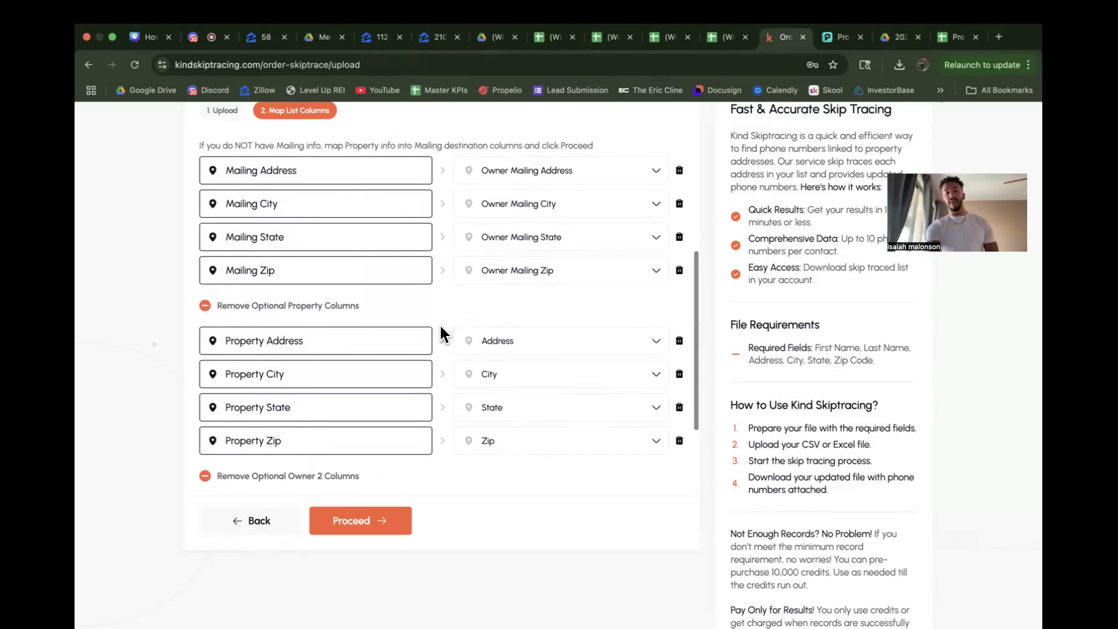
pyautogui.scroll(1, 441, 329)
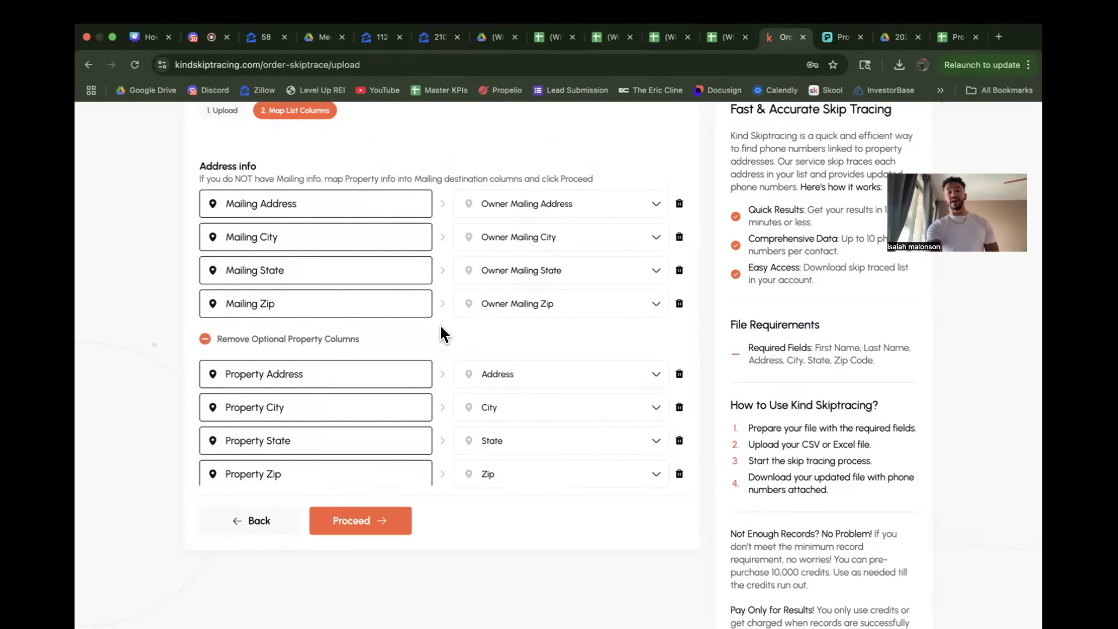
pyautogui.scroll(5, 443, 333)
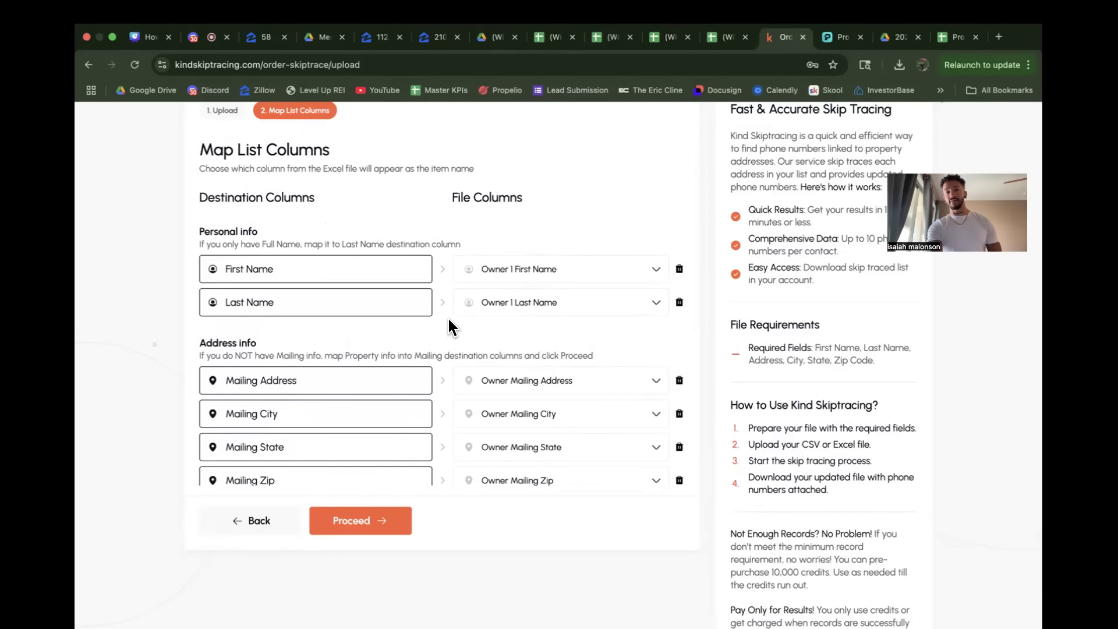
pyautogui.click(606, 41)
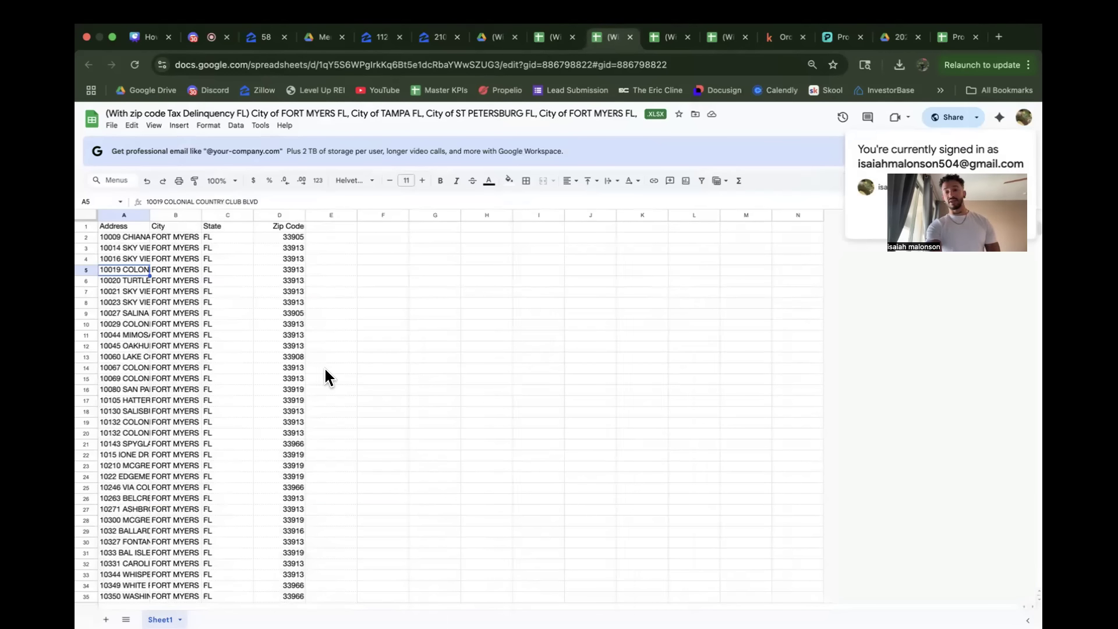
pyautogui.click(294, 357)
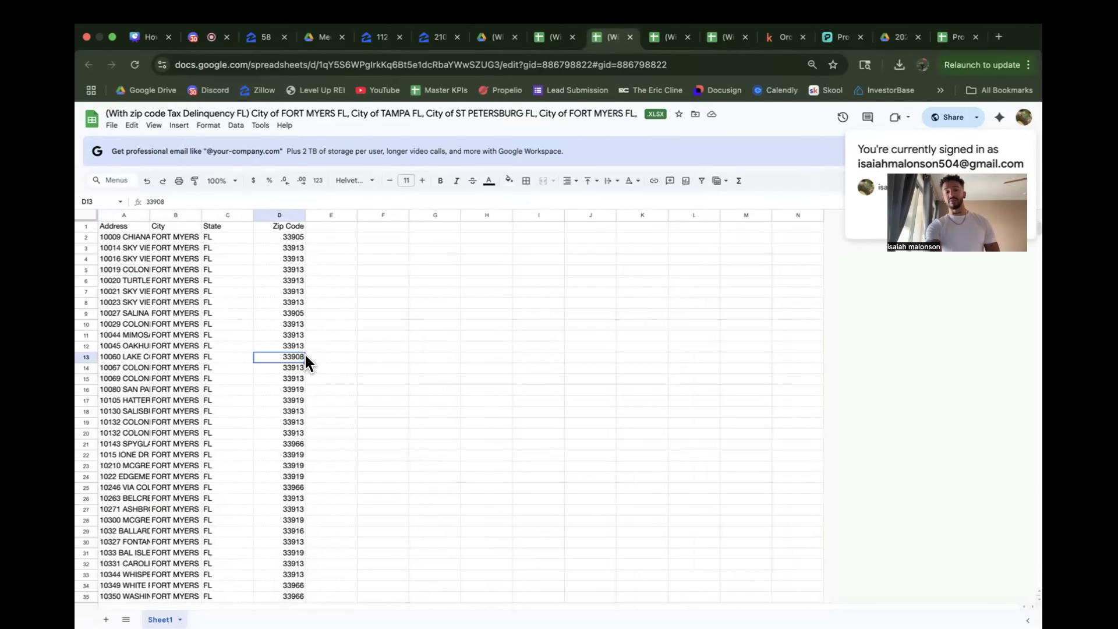
pyautogui.click(126, 260)
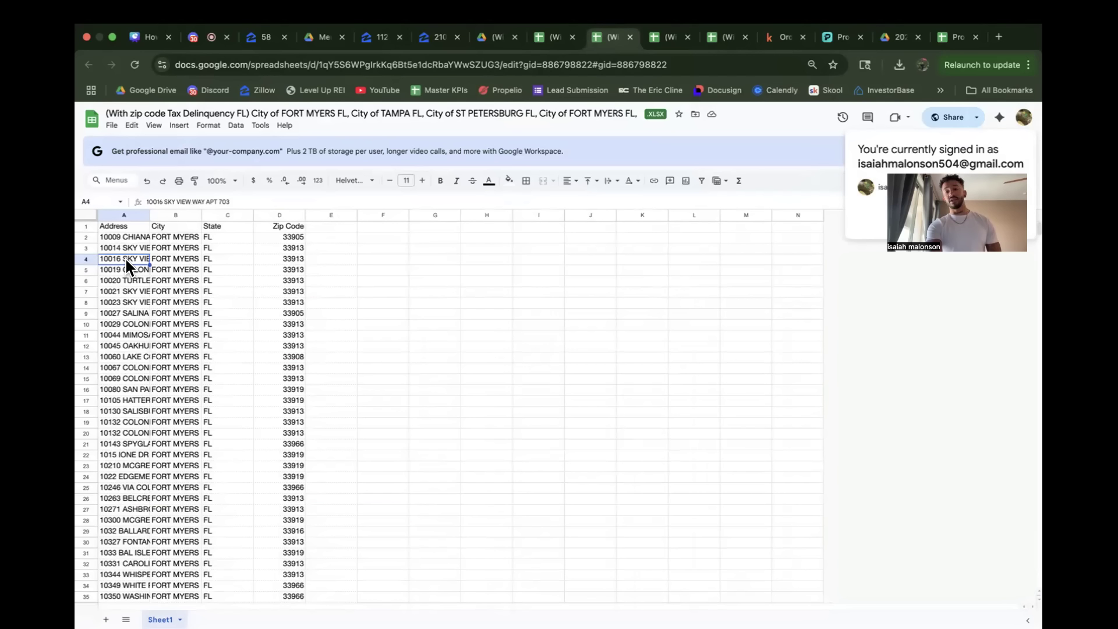
pyautogui.click(415, 279)
pyautogui.click(844, 39)
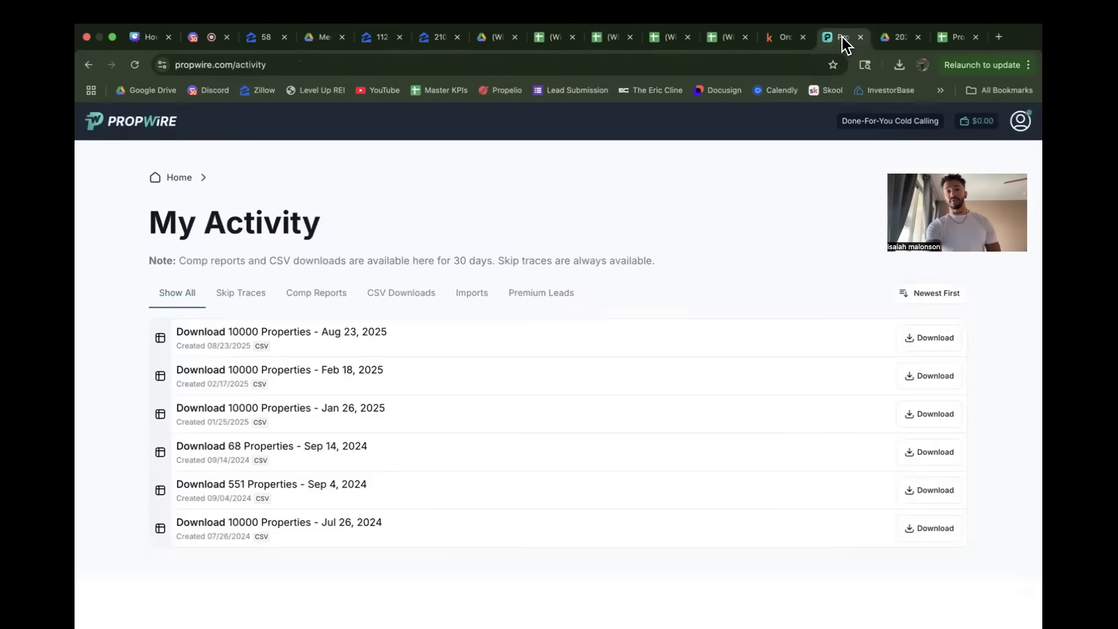
pyautogui.click(791, 41)
# Step: Proceed from column mapping to the Suppress Order options and look through the old list orders
pyautogui.click(358, 521)
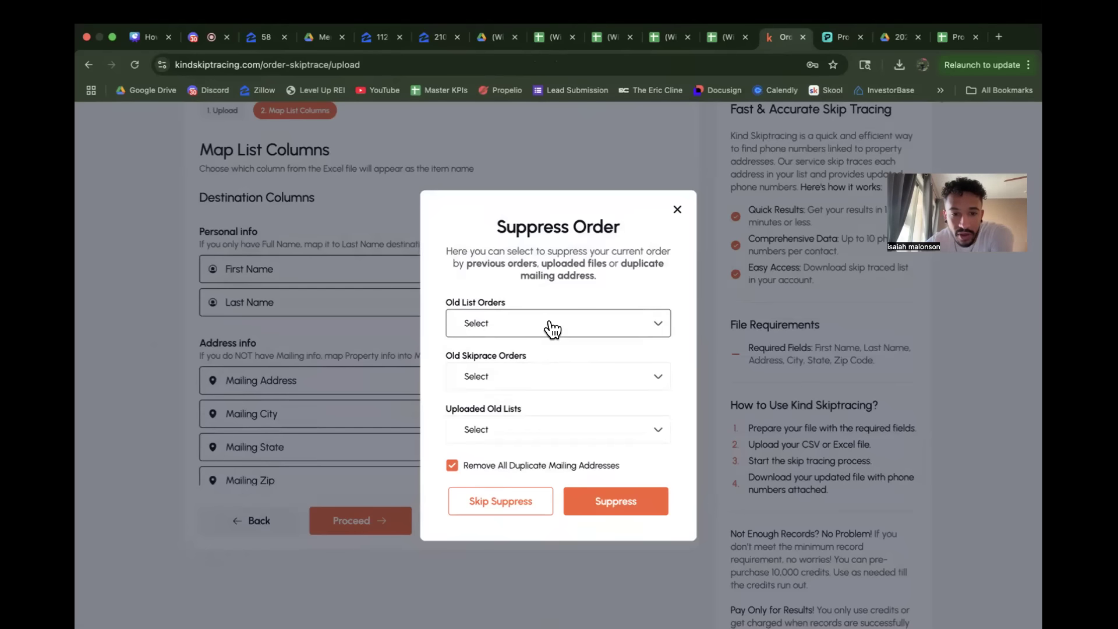
pyautogui.click(584, 332)
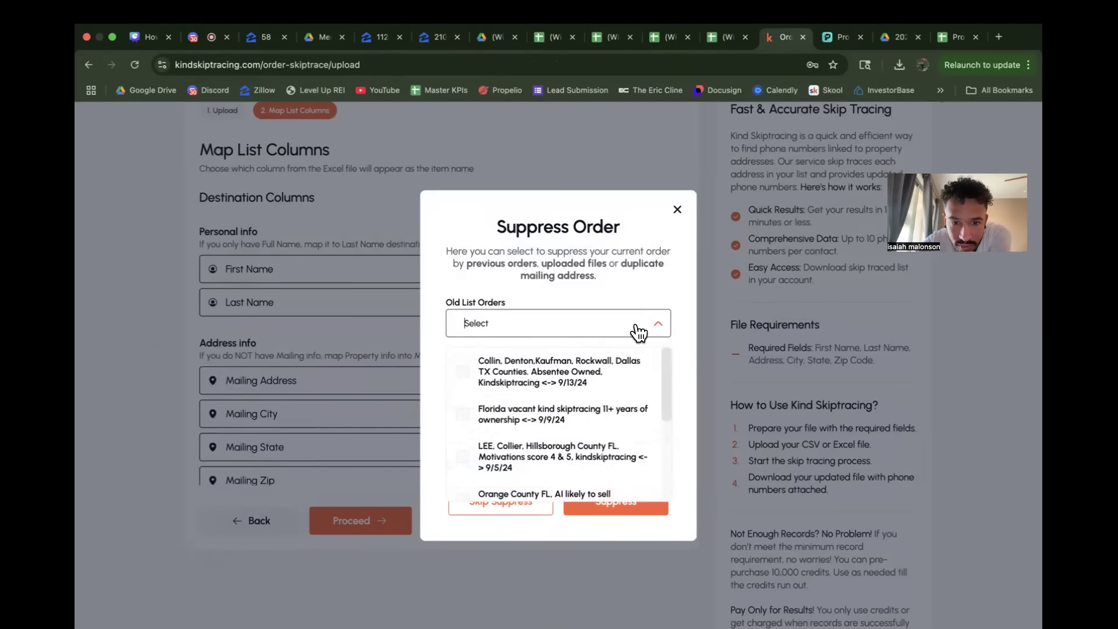
pyautogui.scroll(-5, 620, 469)
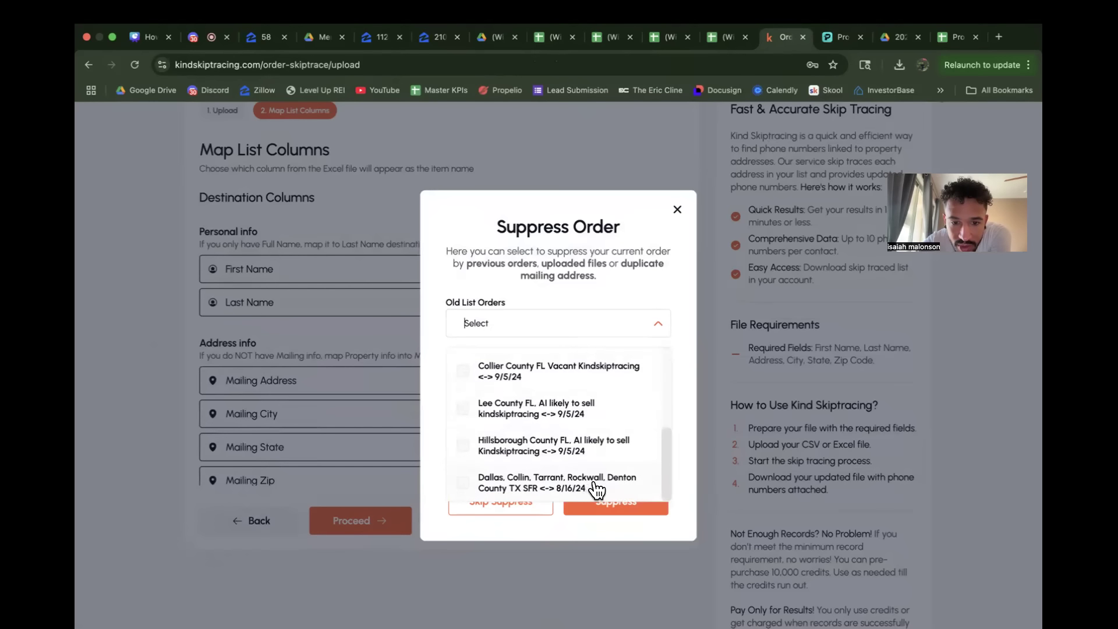
pyautogui.scroll(3, 597, 489)
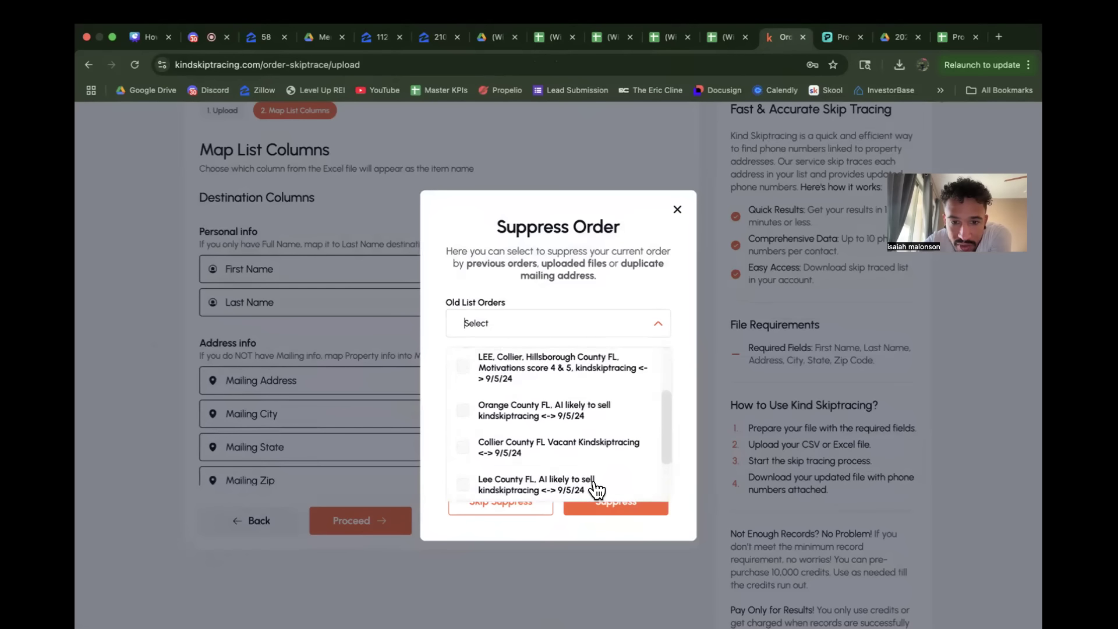
pyautogui.scroll(1, 597, 489)
pyautogui.scroll(1, 600, 412)
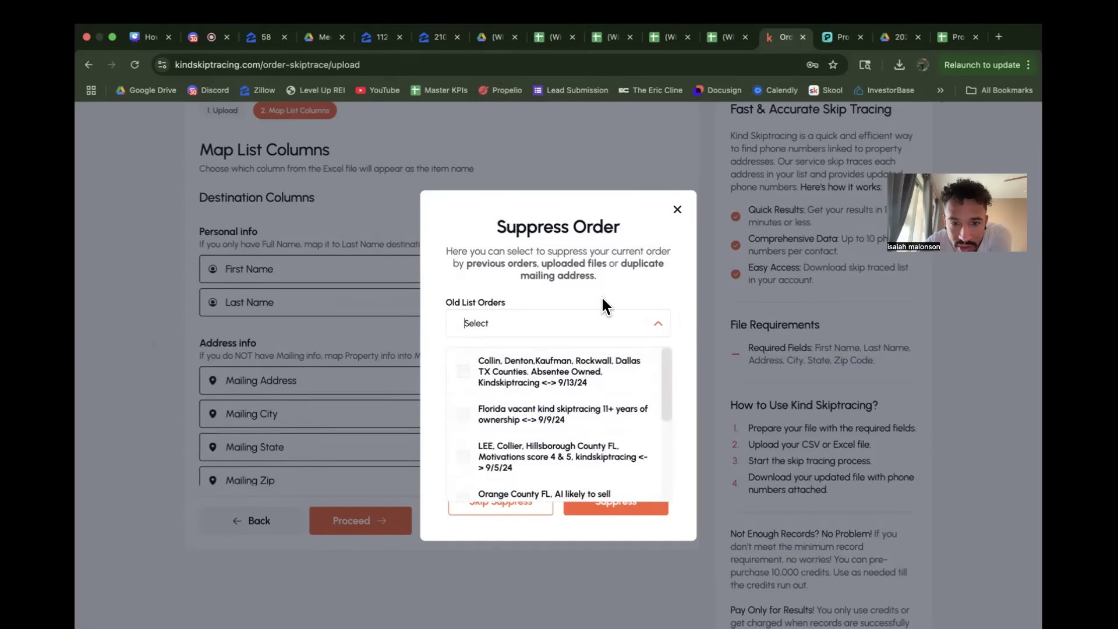
pyautogui.click(604, 272)
# Step: Select 14 old skiptrace orders to suppress from the current order, and check the uploaded old lists for options
pyautogui.click(577, 378)
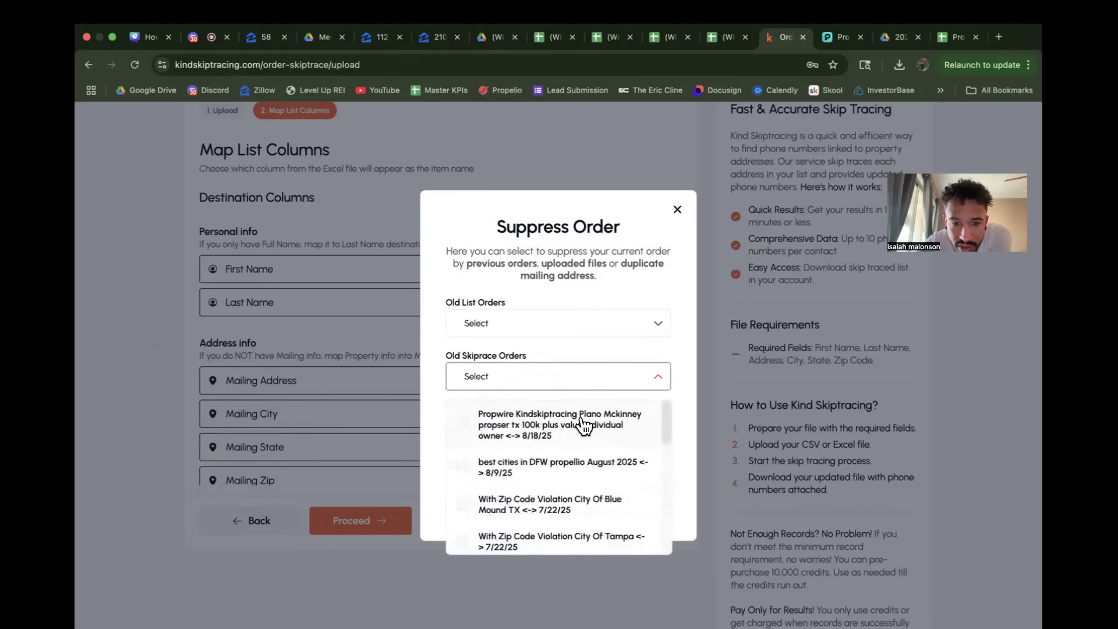
pyautogui.scroll(-5, 586, 431)
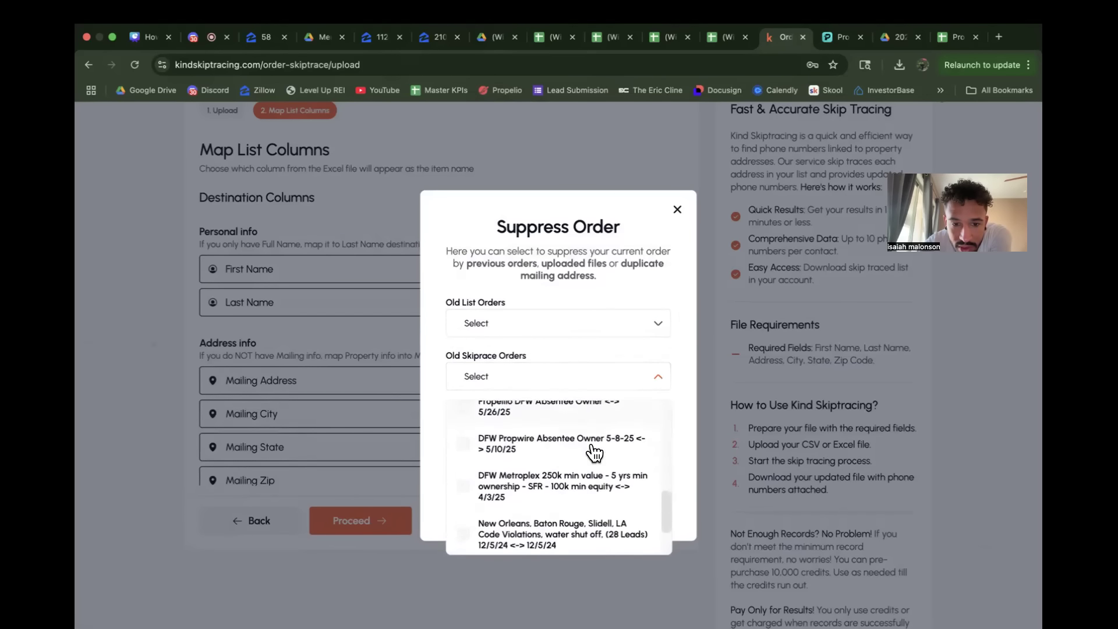
pyautogui.scroll(-2, 594, 451)
pyautogui.click(556, 536)
pyautogui.click(557, 504)
pyautogui.click(561, 470)
pyautogui.click(559, 417)
pyautogui.scroll(3, 562, 425)
pyautogui.click(553, 446)
pyautogui.click(552, 424)
pyautogui.scroll(3, 552, 427)
pyautogui.scroll(-2, 547, 437)
pyautogui.click(538, 445)
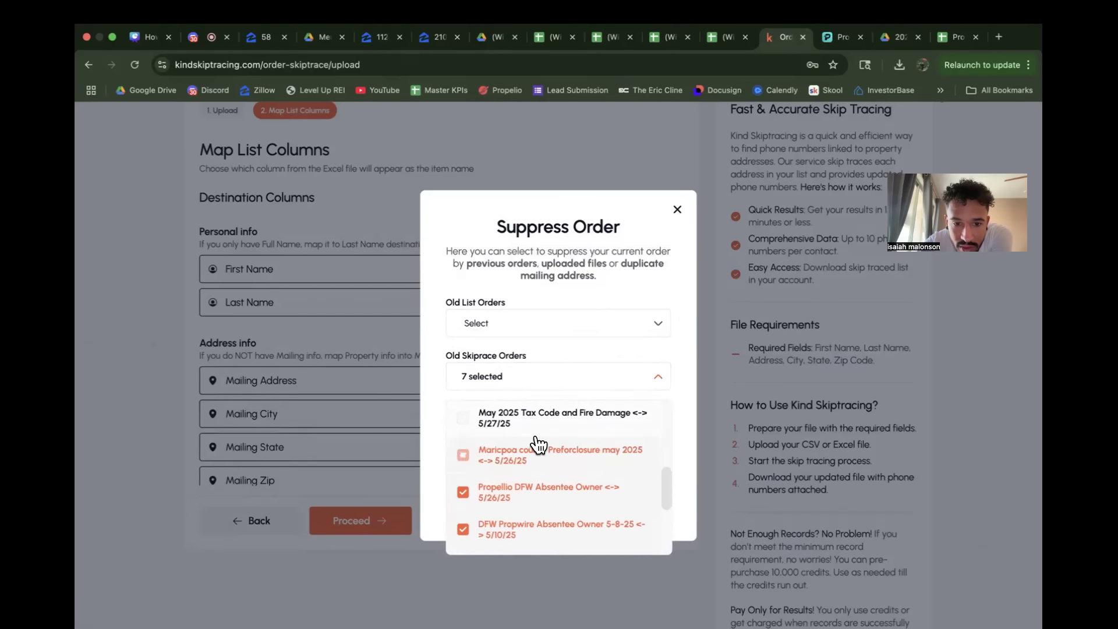
pyautogui.click(537, 418)
pyautogui.scroll(3, 536, 426)
pyautogui.click(535, 415)
pyautogui.click(534, 450)
pyautogui.click(534, 491)
pyautogui.click(532, 522)
pyautogui.scroll(-2, 532, 523)
pyautogui.click(532, 492)
pyautogui.scroll(3, 534, 486)
pyautogui.click(527, 423)
pyautogui.click(600, 344)
pyautogui.click(552, 431)
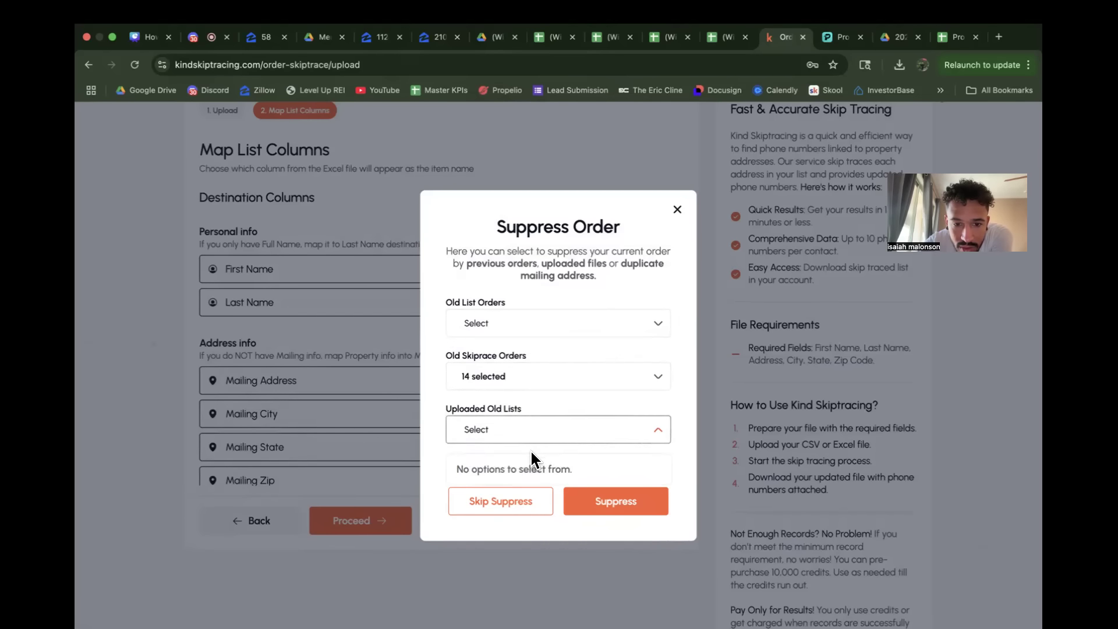
# Step: Select the eight old list orders as well and run the suppression with all duplicate mailing addresses removed
pyautogui.click(569, 332)
pyautogui.click(550, 367)
pyautogui.click(540, 414)
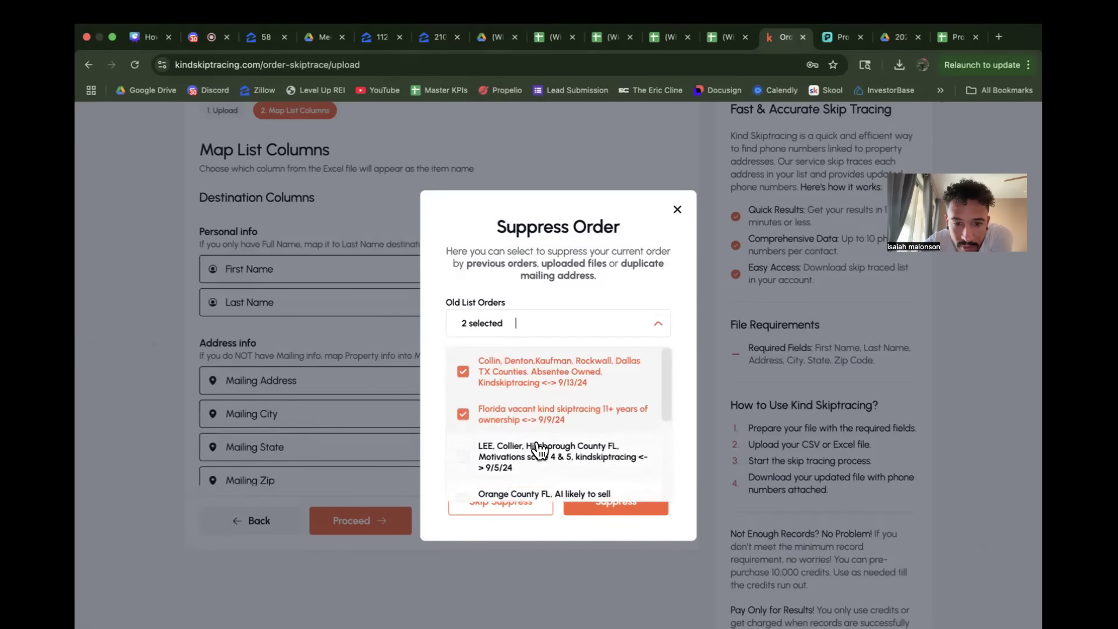
pyautogui.click(541, 450)
pyautogui.scroll(-3, 537, 457)
pyautogui.click(533, 378)
pyautogui.click(529, 415)
pyautogui.click(531, 460)
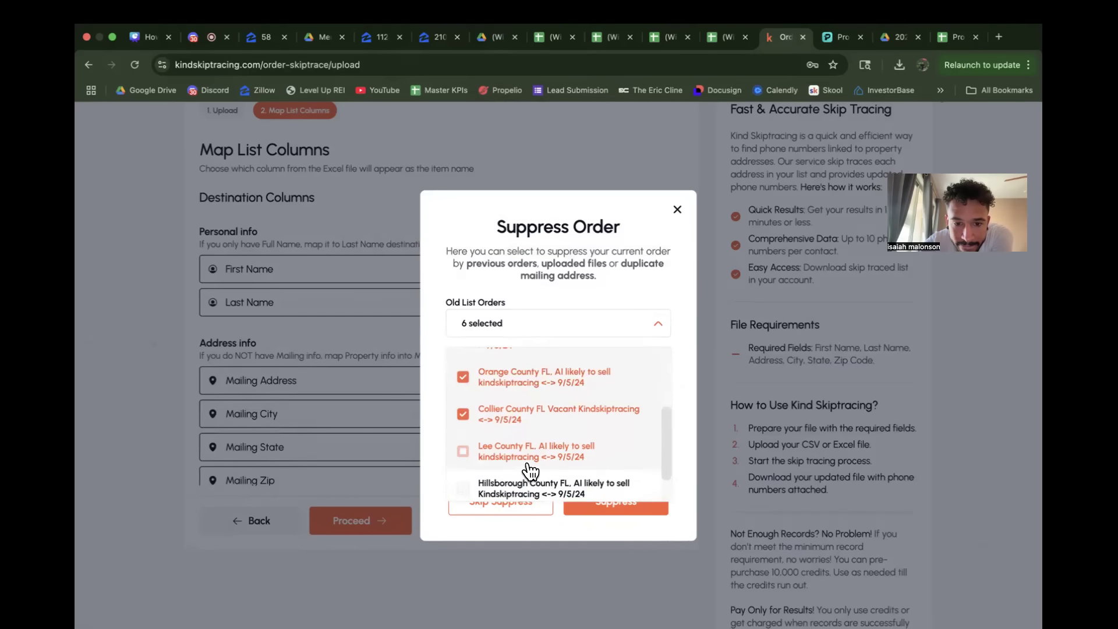
pyautogui.scroll(-1, 530, 469)
pyautogui.click(529, 466)
pyautogui.click(530, 481)
pyautogui.click(617, 291)
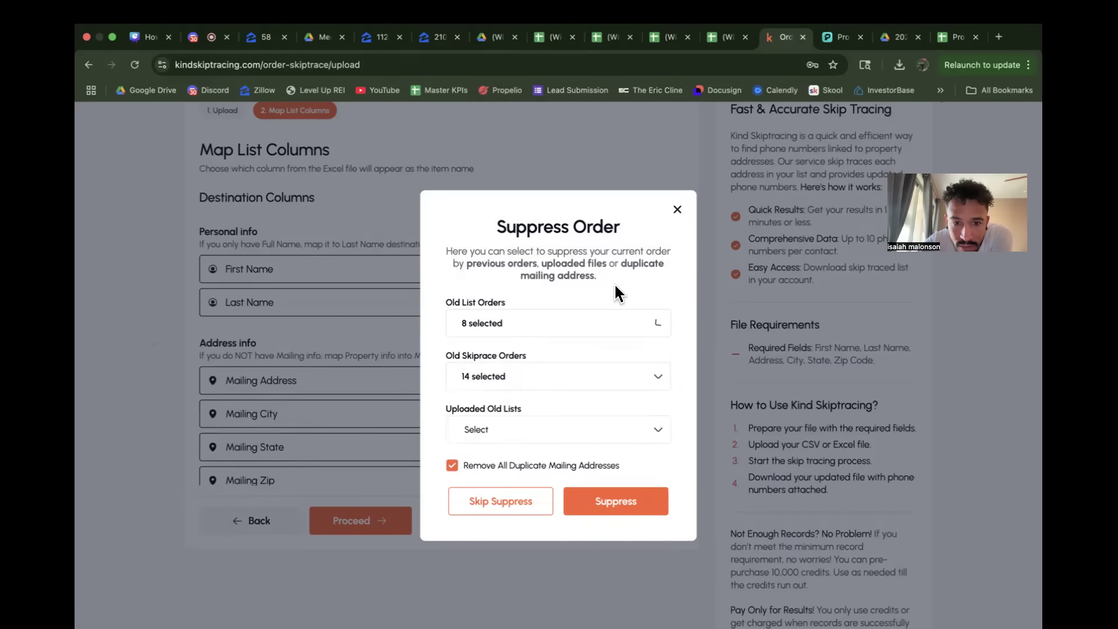
pyautogui.click(606, 500)
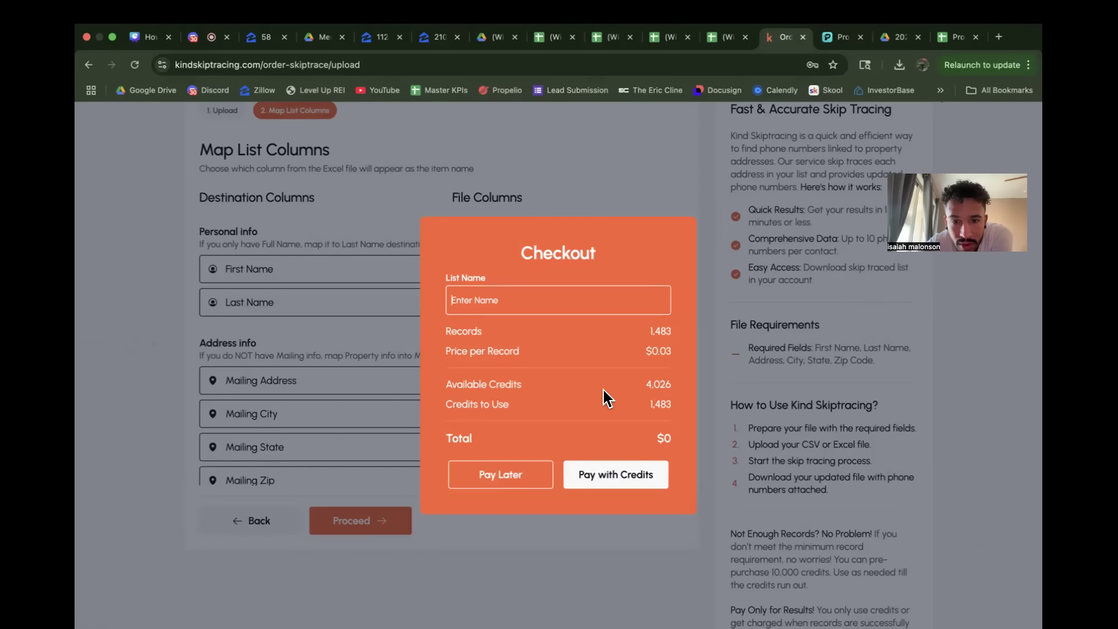
# Step: Inspect the Propwire Georgia absentee owner sheet from its first row to its last to check how many records it holds
pyautogui.click(837, 37)
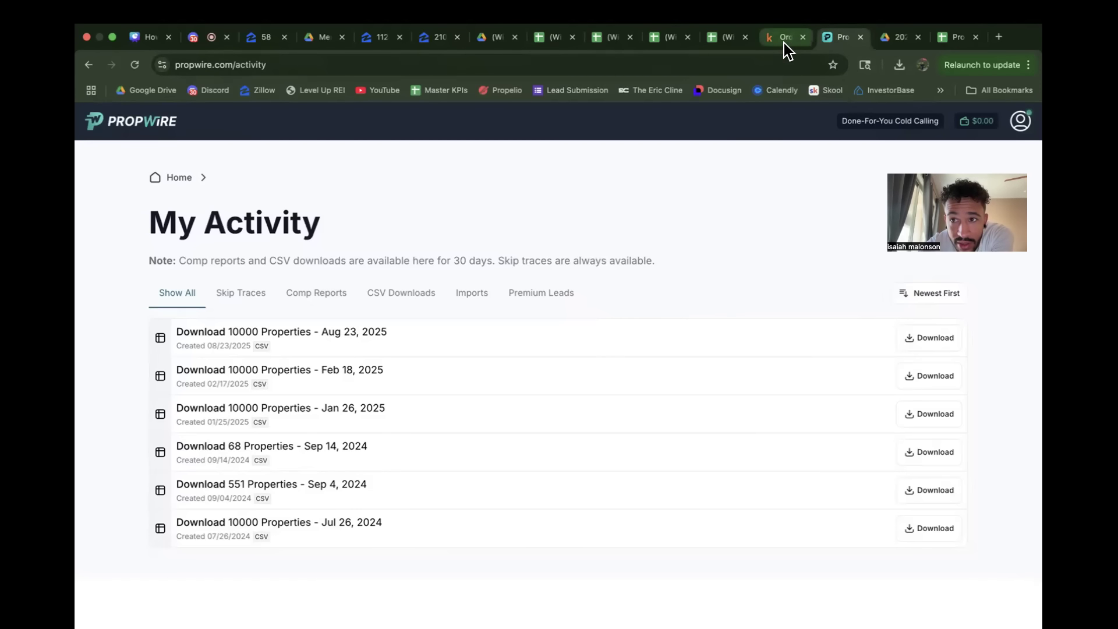
pyautogui.click(955, 37)
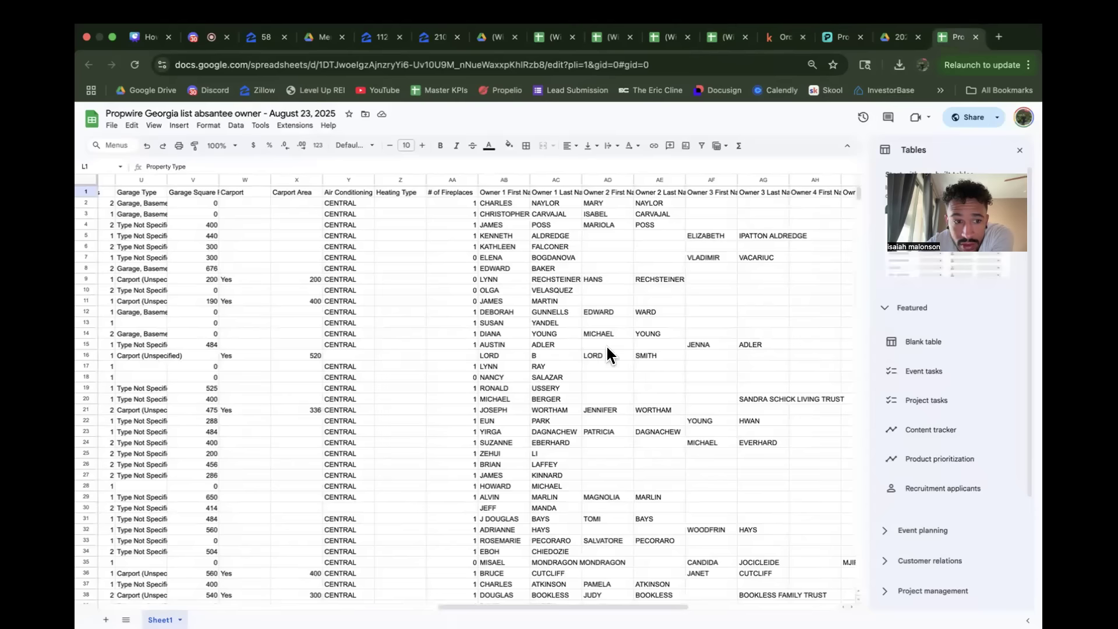
pyautogui.scroll(-1, 603, 350)
pyautogui.scroll(1, 603, 350)
pyautogui.hscroll(-10, 602, 351)
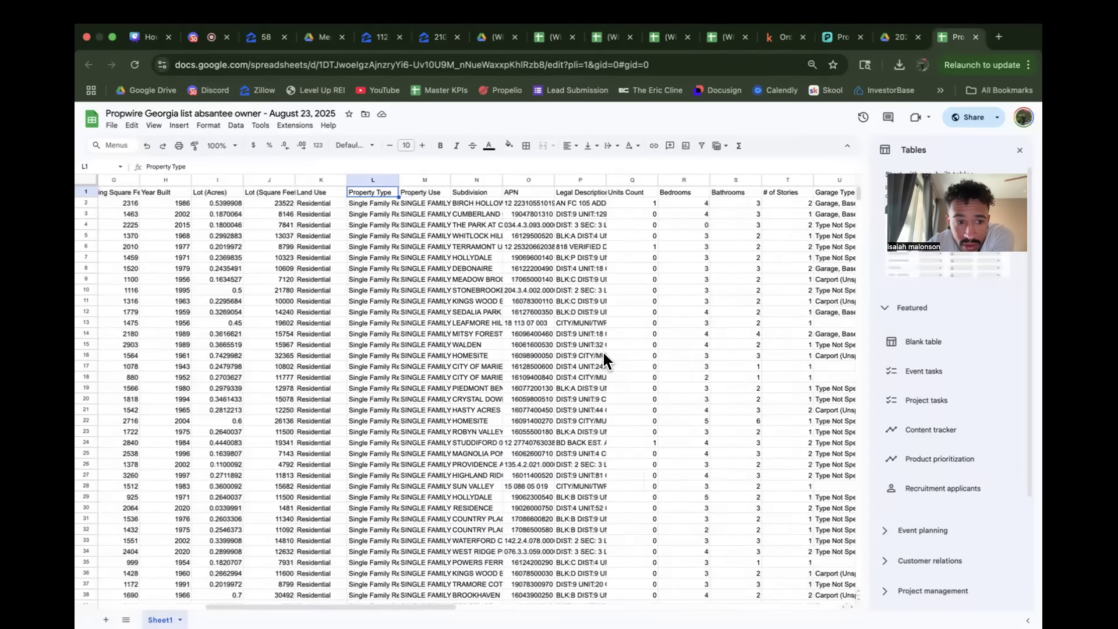
pyautogui.hscroll(-5, 815, 256)
pyautogui.moveTo(860, 201); pyautogui.dragTo(858, 580)
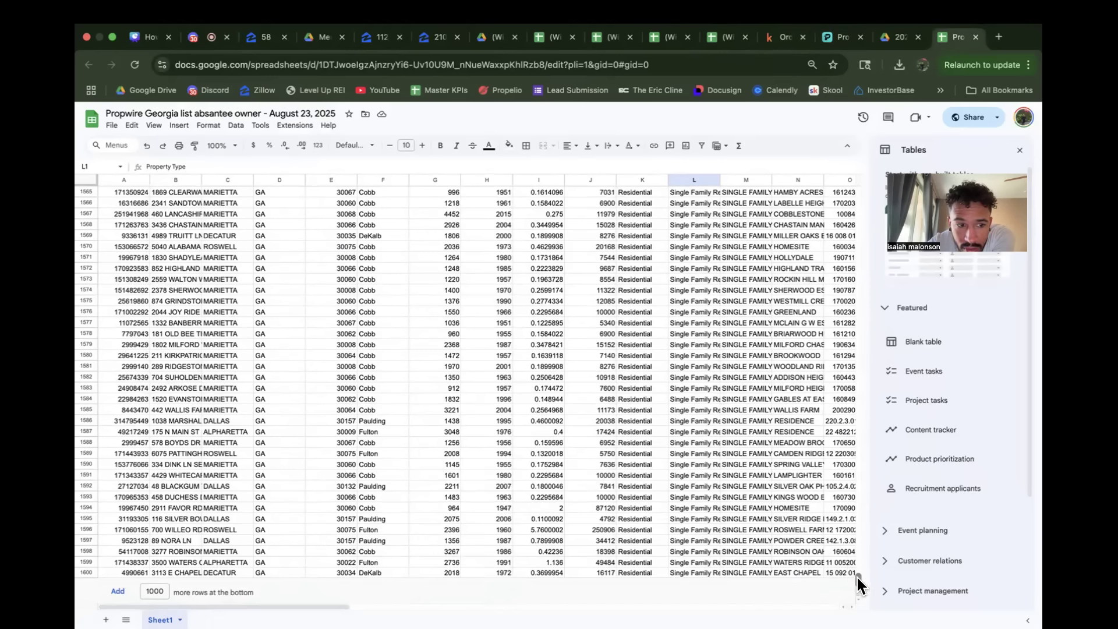
pyautogui.moveTo(859, 578); pyautogui.dragTo(919, 270)
pyautogui.moveTo(943, 138); pyautogui.dragTo(935, 140)
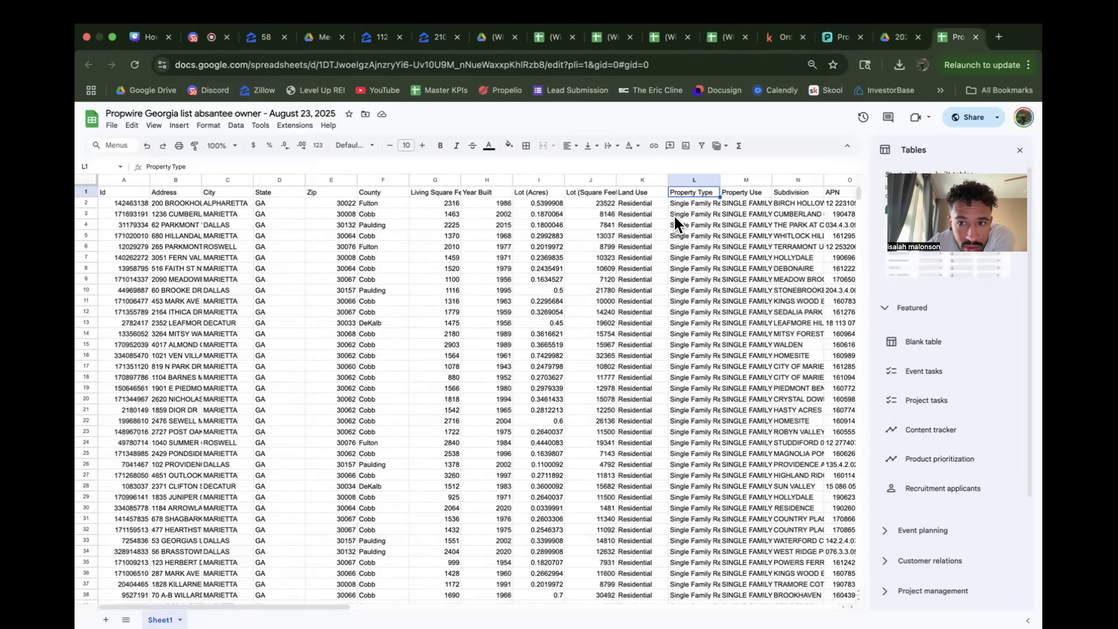
# Step: Upload the downloaded "Propwire Export - 10000 Properties - Aug 23, 2025.csv" to the 2025 August folder in Google Drive
pyautogui.click(896, 40)
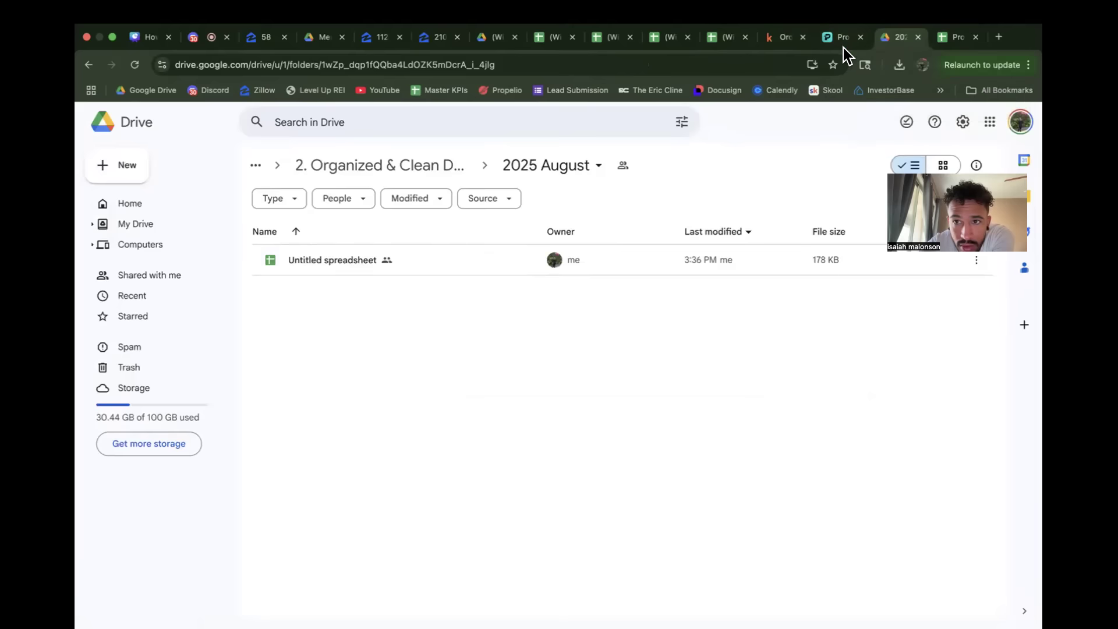
pyautogui.click(841, 39)
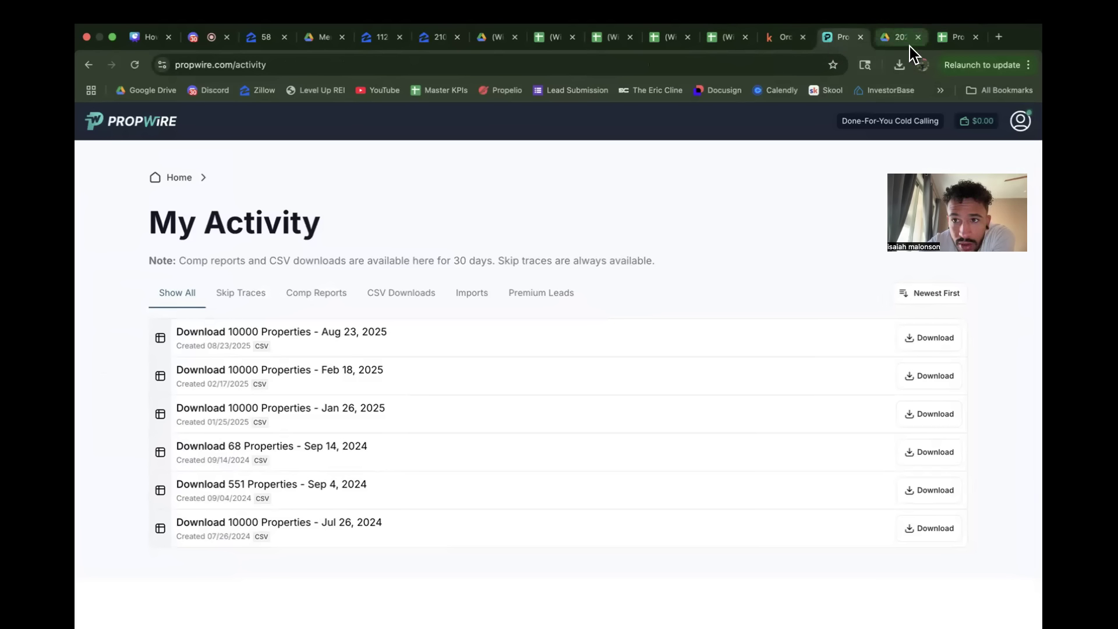
pyautogui.click(891, 38)
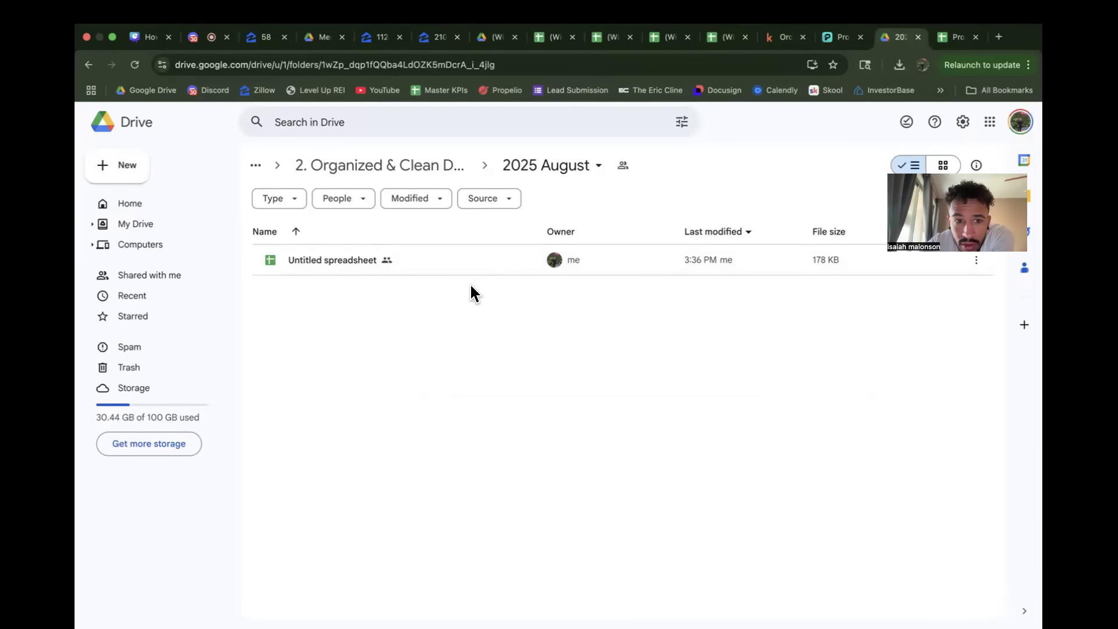
pyautogui.click(900, 66)
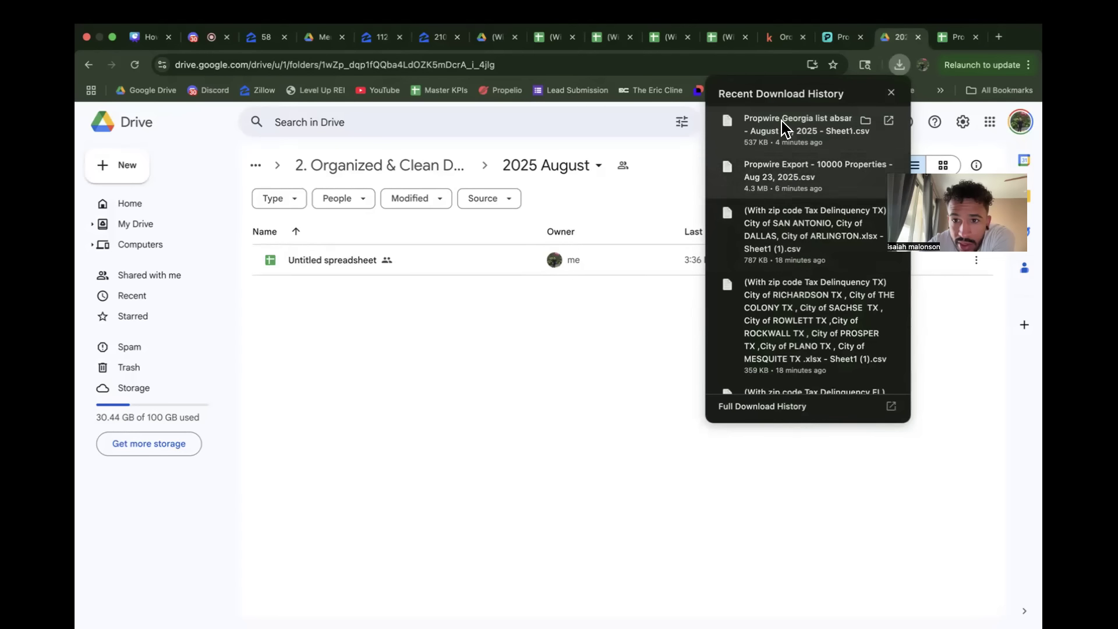
pyautogui.moveTo(788, 184); pyautogui.dragTo(437, 363)
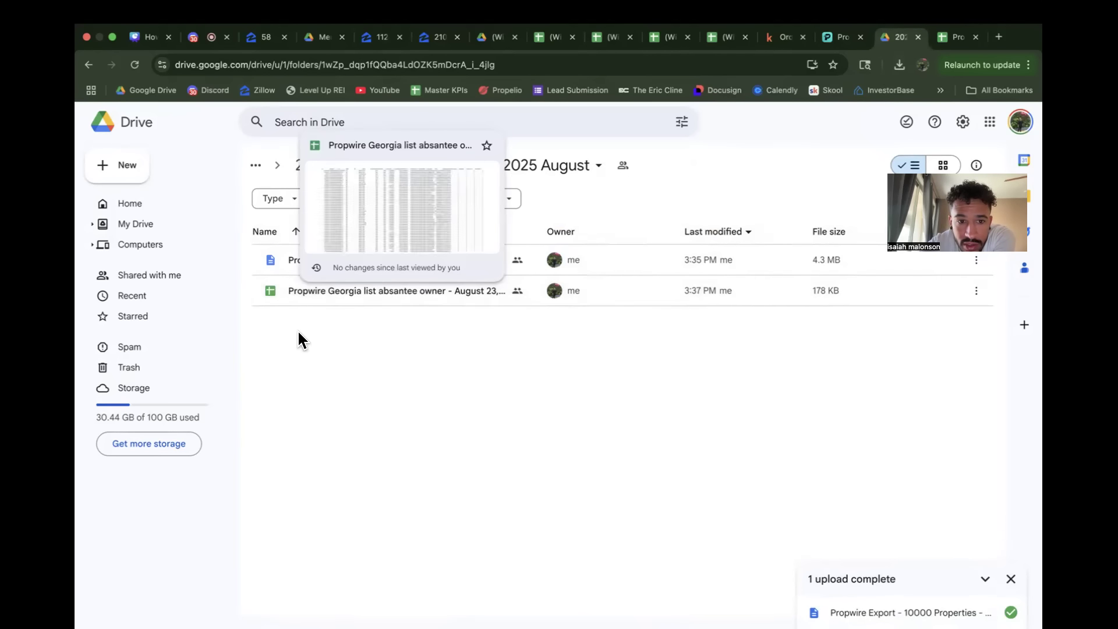
# Step: Open the uploaded "Propwire Export - 10000 Properties - Aug 23, 2025.csv" in Drive's preview and look through its property rows
pyautogui.doubleClick(299, 260)
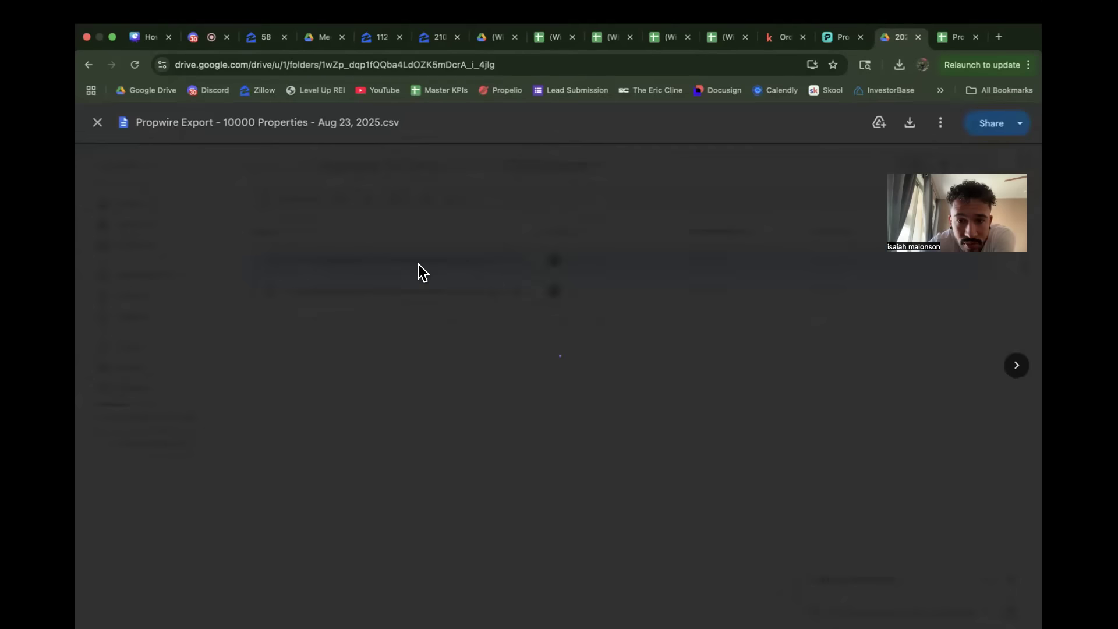
pyautogui.scroll(-20, 473, 418)
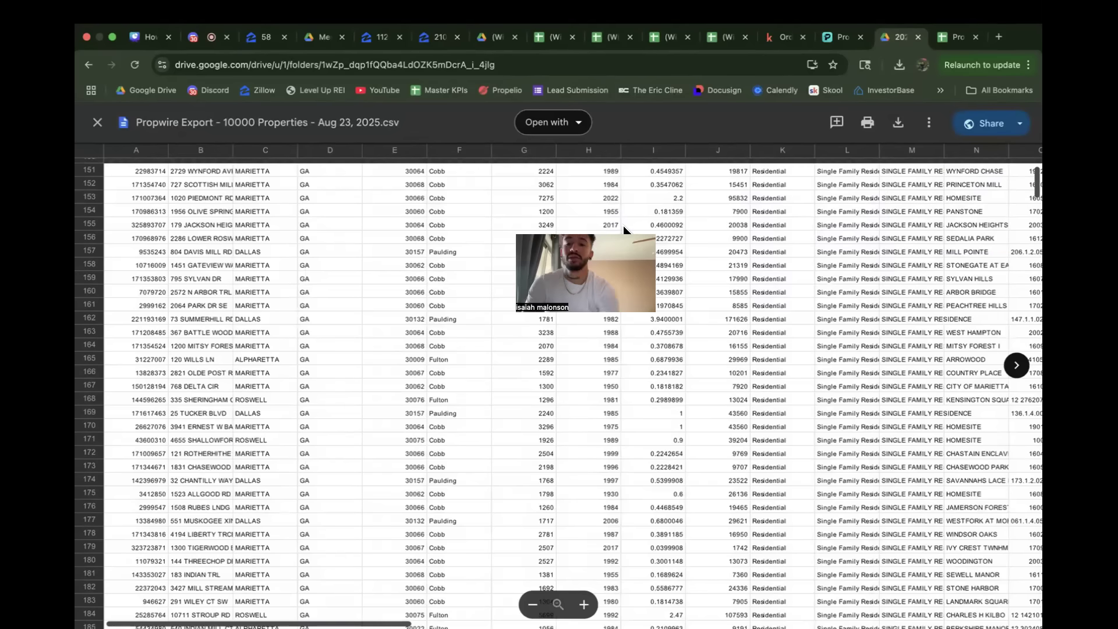
pyautogui.scroll(5, 882, 306)
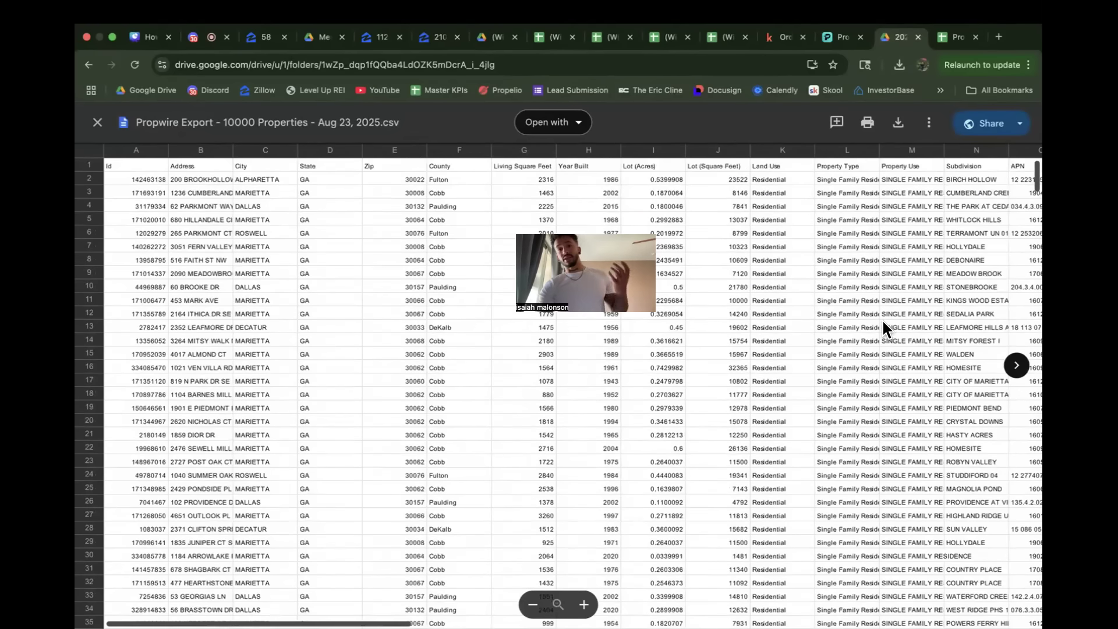
# Step: In the Kind Skiptracing checkout, name the list "Propwire georgia list", pay with credits, and check the order's status on the dashboard
pyautogui.click(784, 40)
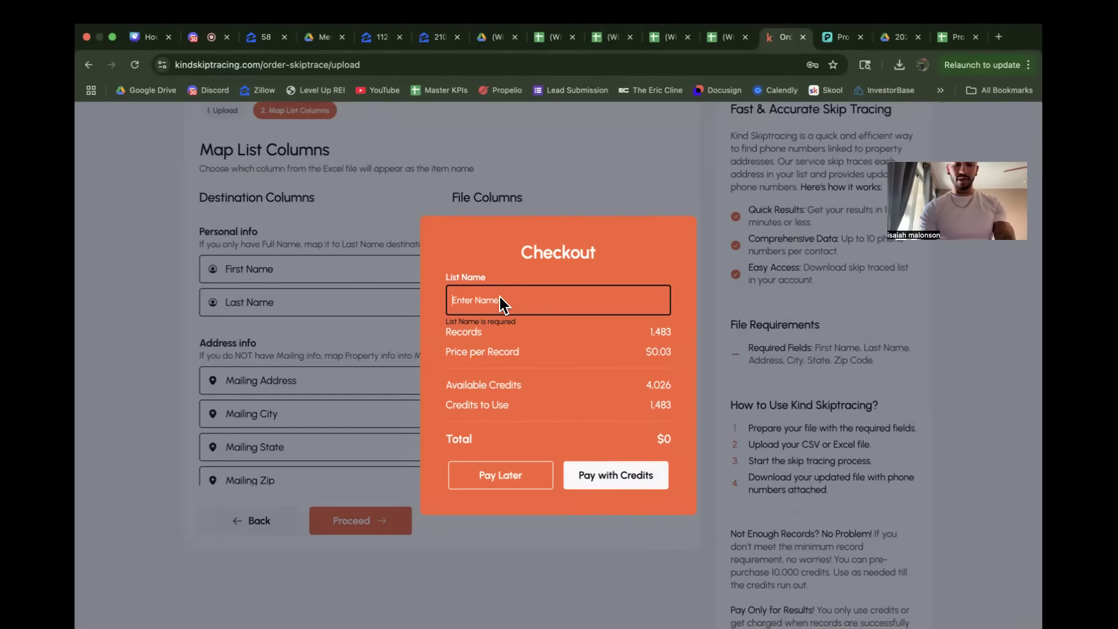
pyautogui.write('Prtopwire georgia list')
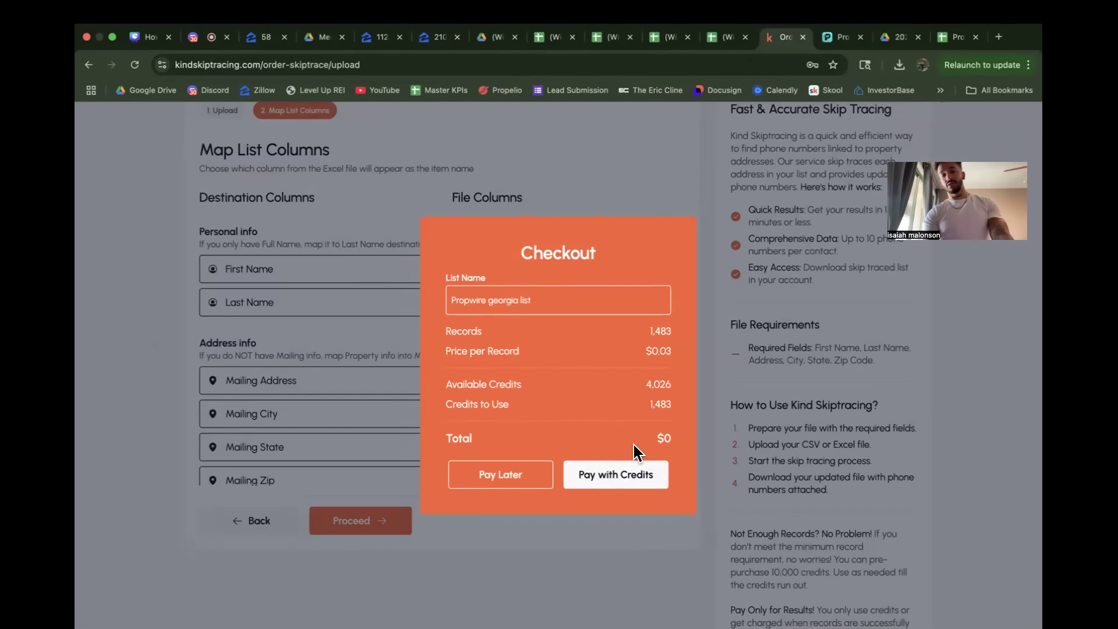
pyautogui.click(609, 467)
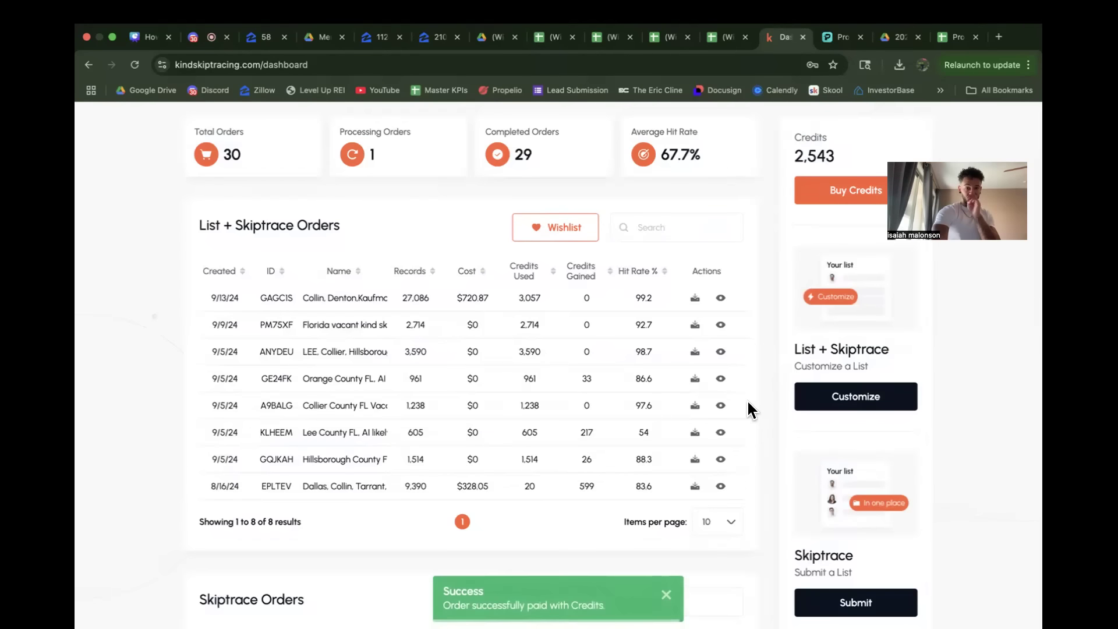
pyautogui.scroll(-5, 747, 406)
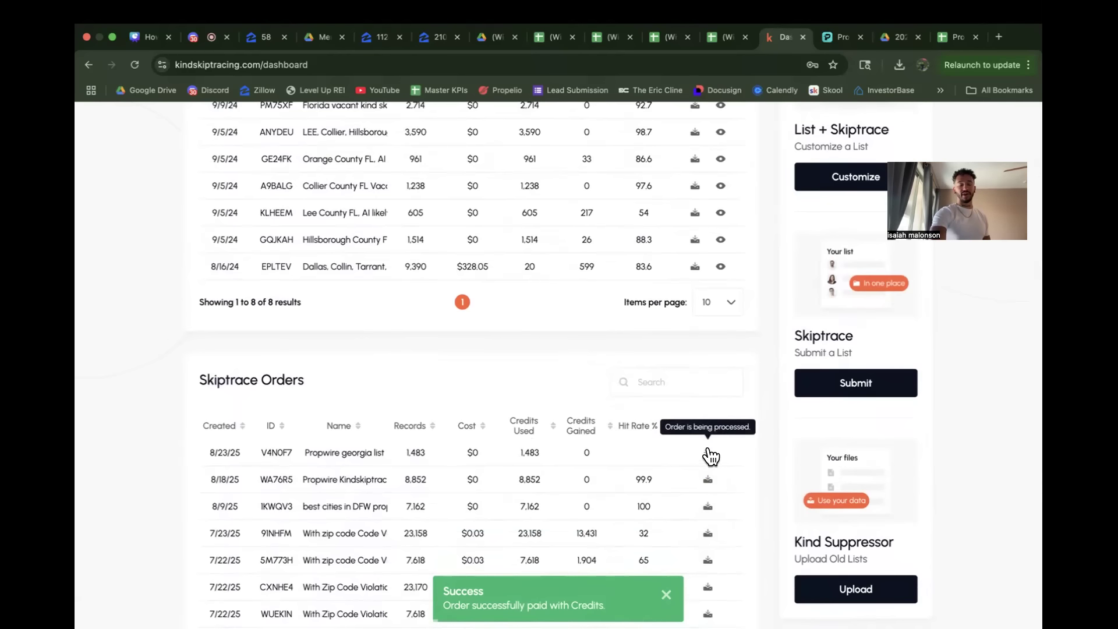
pyautogui.scroll(6, 711, 386)
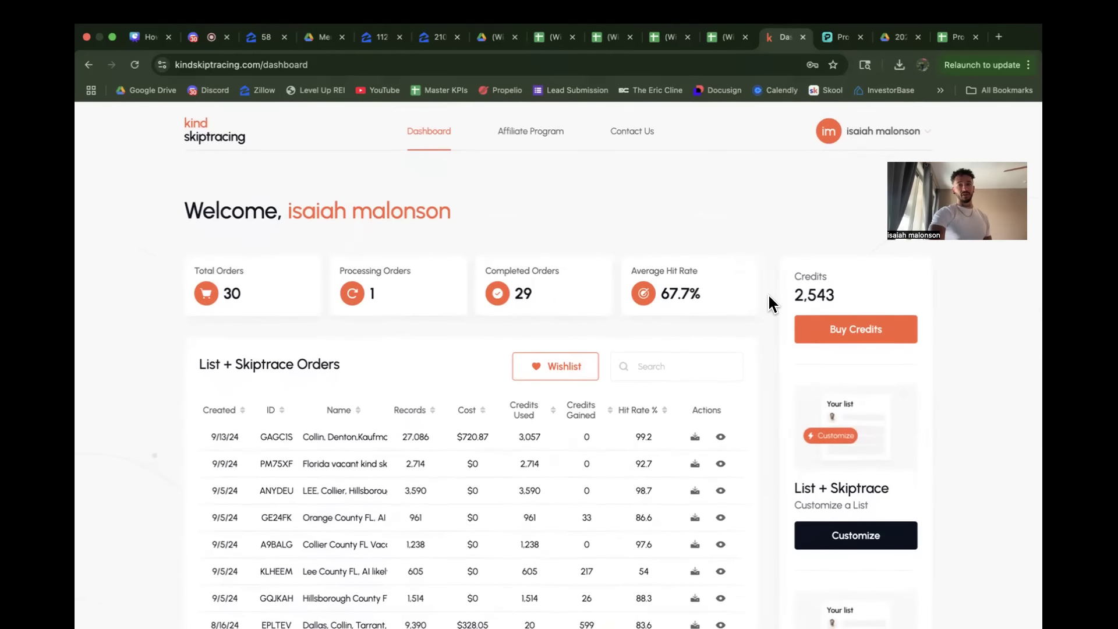
pyautogui.click(834, 31)
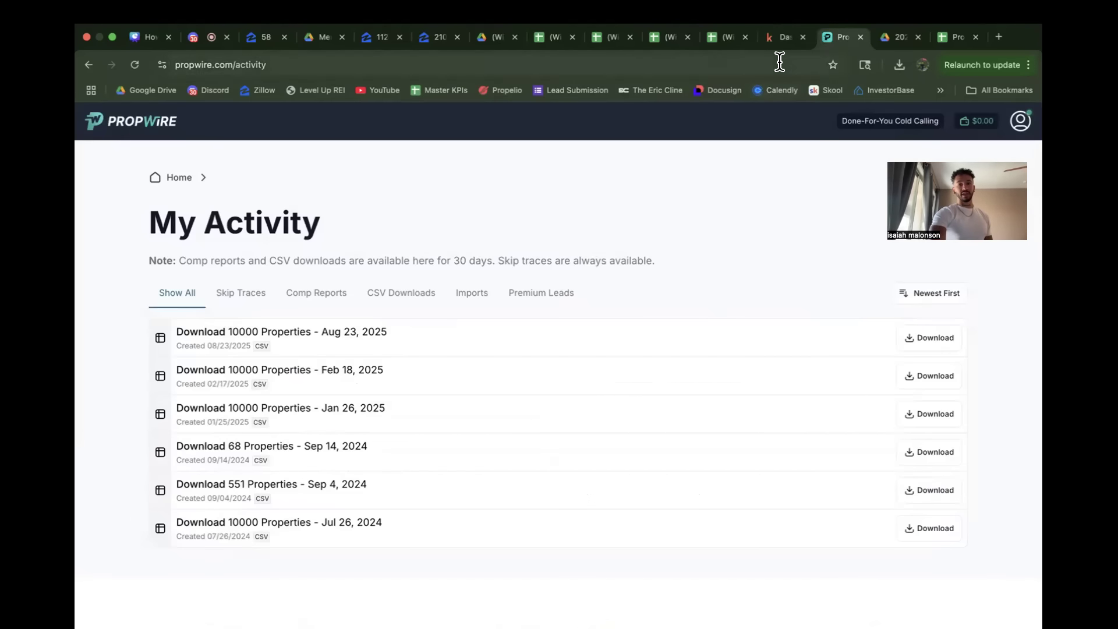
pyautogui.click(784, 38)
pyautogui.click(663, 37)
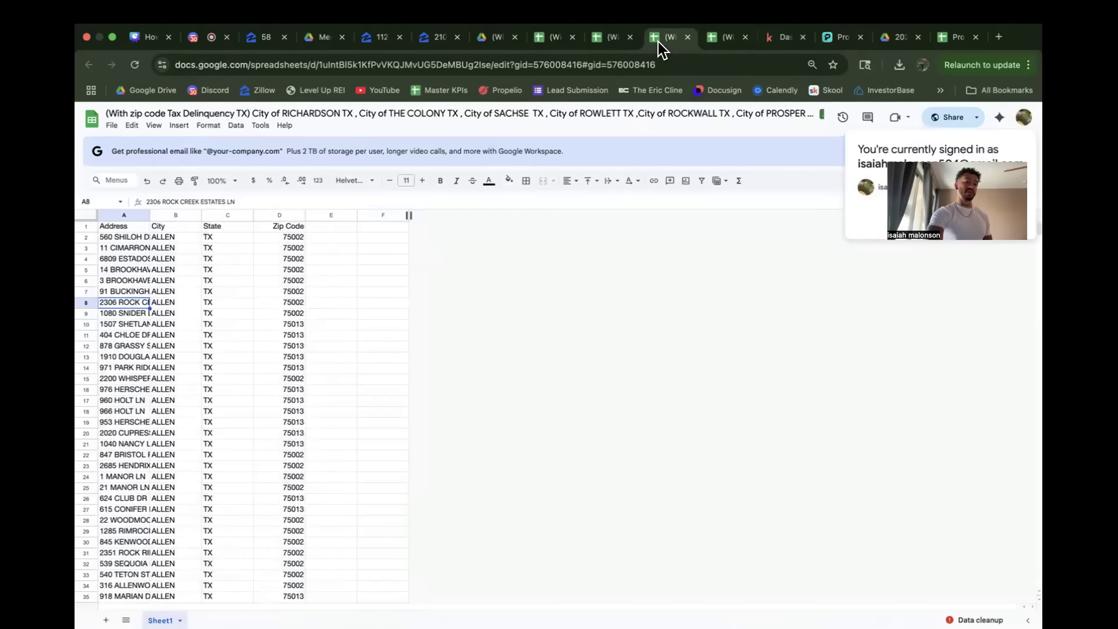
pyautogui.click(767, 43)
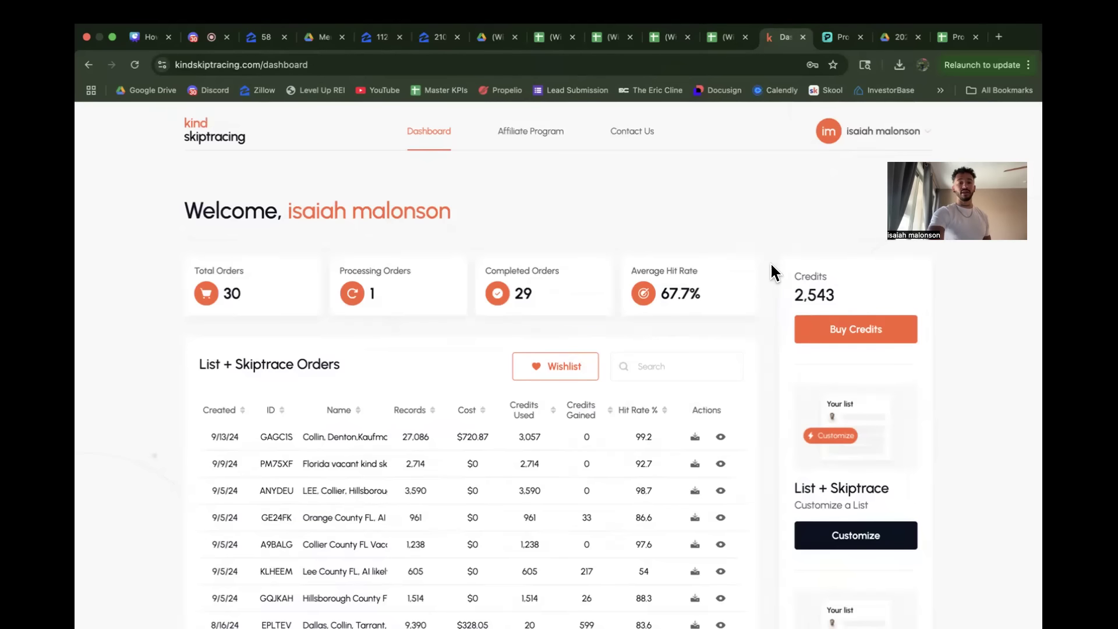
pyautogui.scroll(-1, 769, 269)
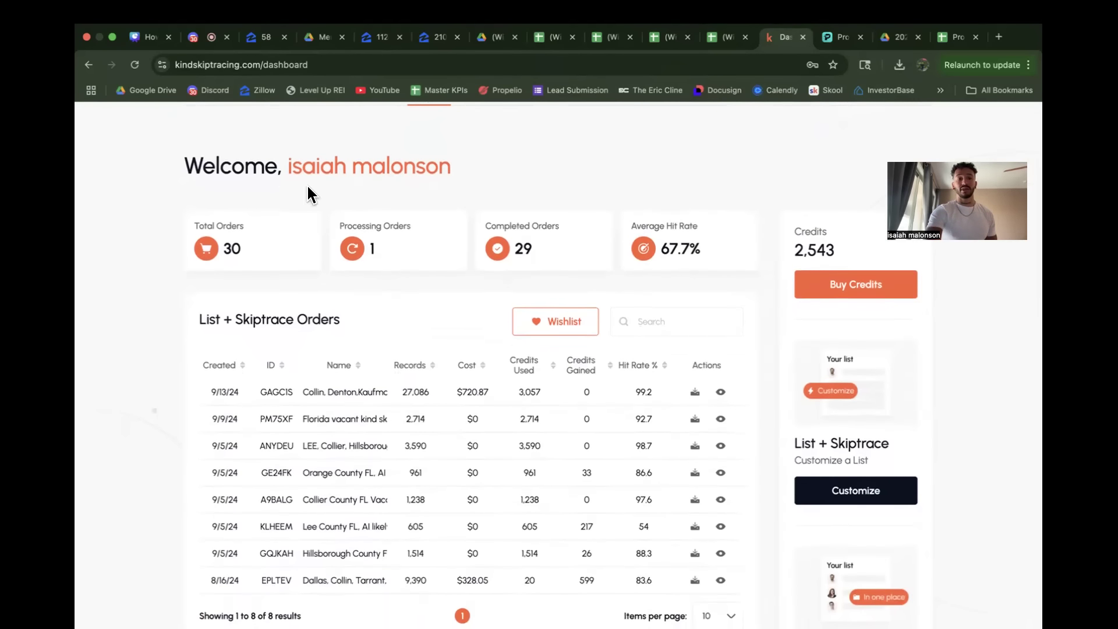
# Step: Switch to the Discord event room and retry the speaker video that failed to start
pyautogui.click(198, 39)
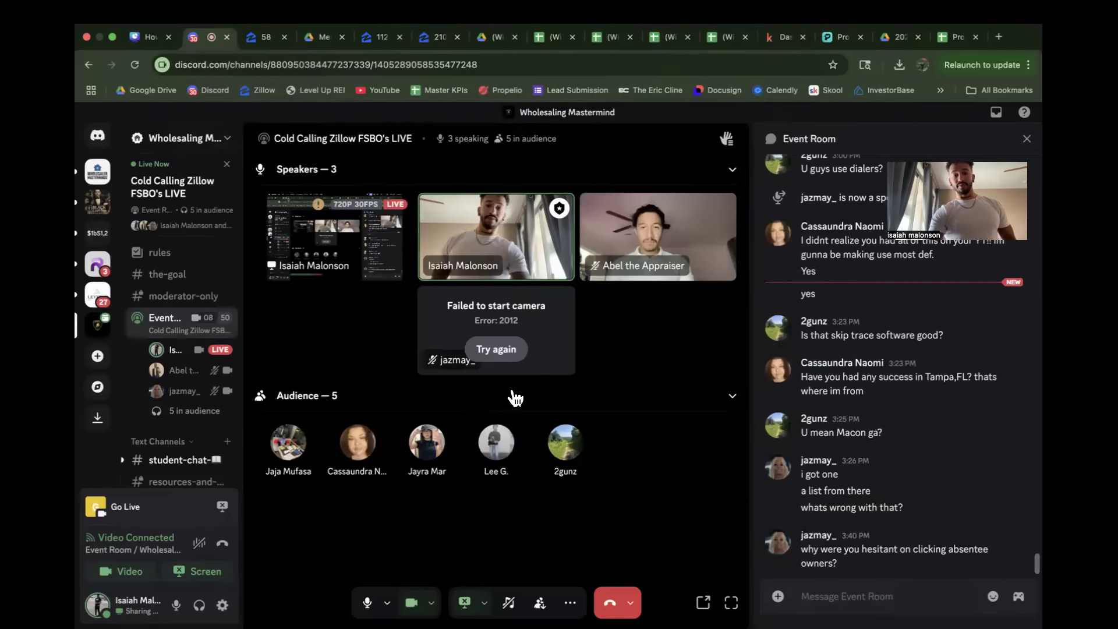
pyautogui.click(497, 349)
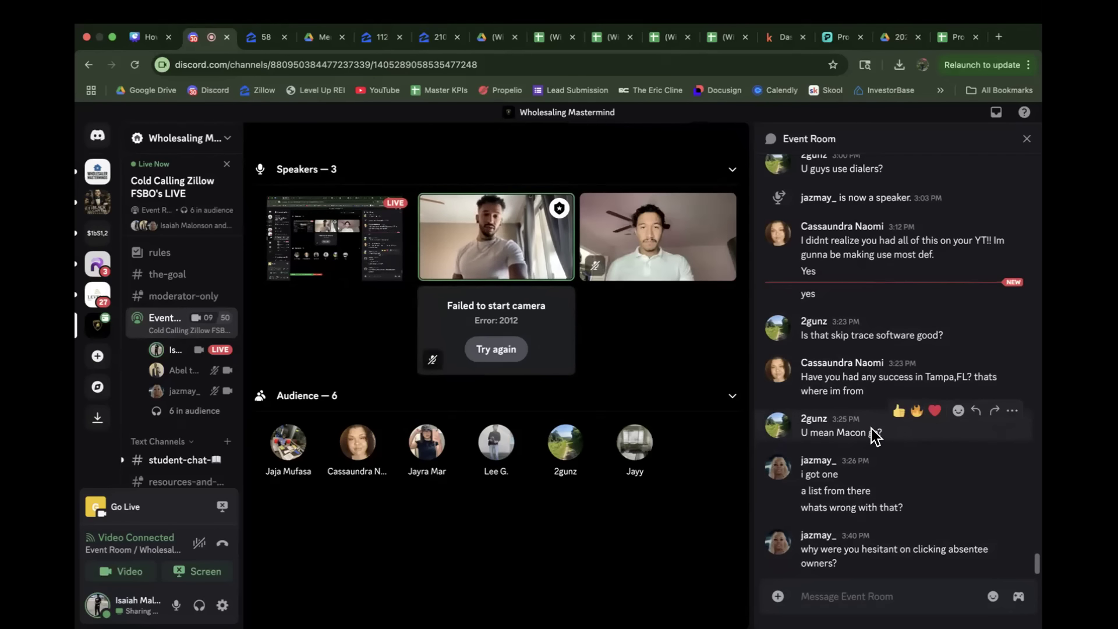
pyautogui.click(497, 350)
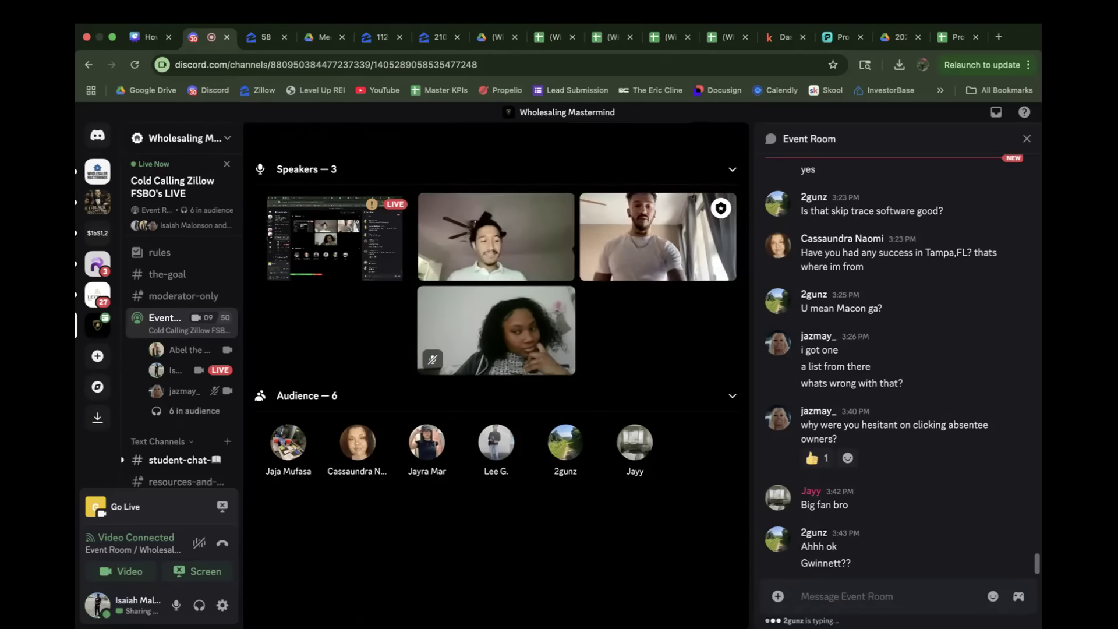
pyautogui.moveTo(706, 512)
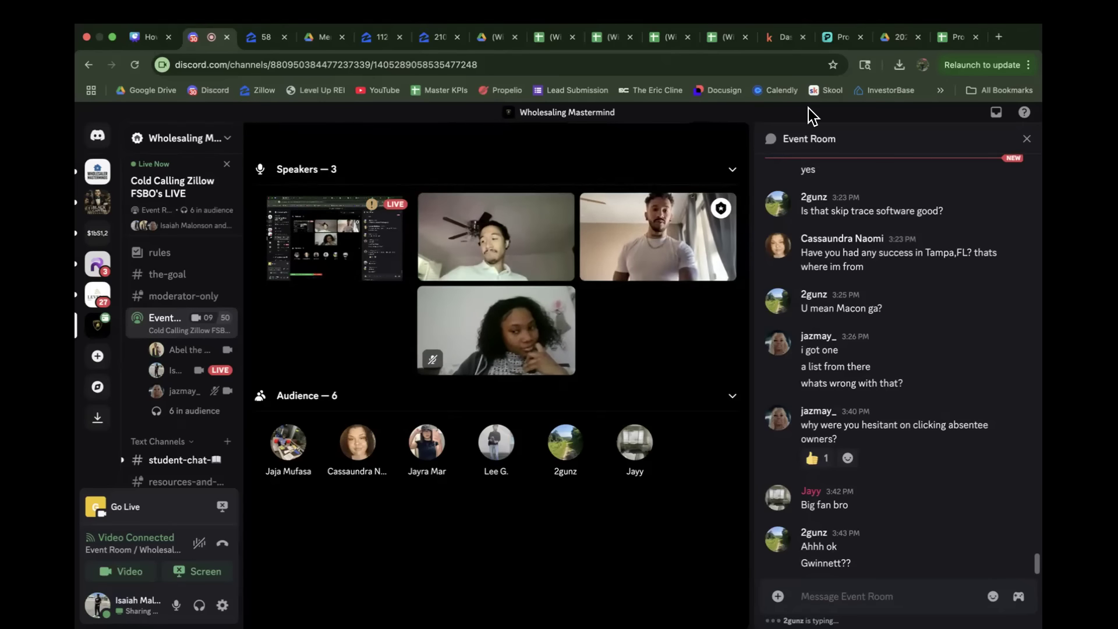
# Step: Return to the Kind Skiptracing dashboard, reload it, and check the "Propwire georgia list" order's status and hit rate
pyautogui.click(782, 40)
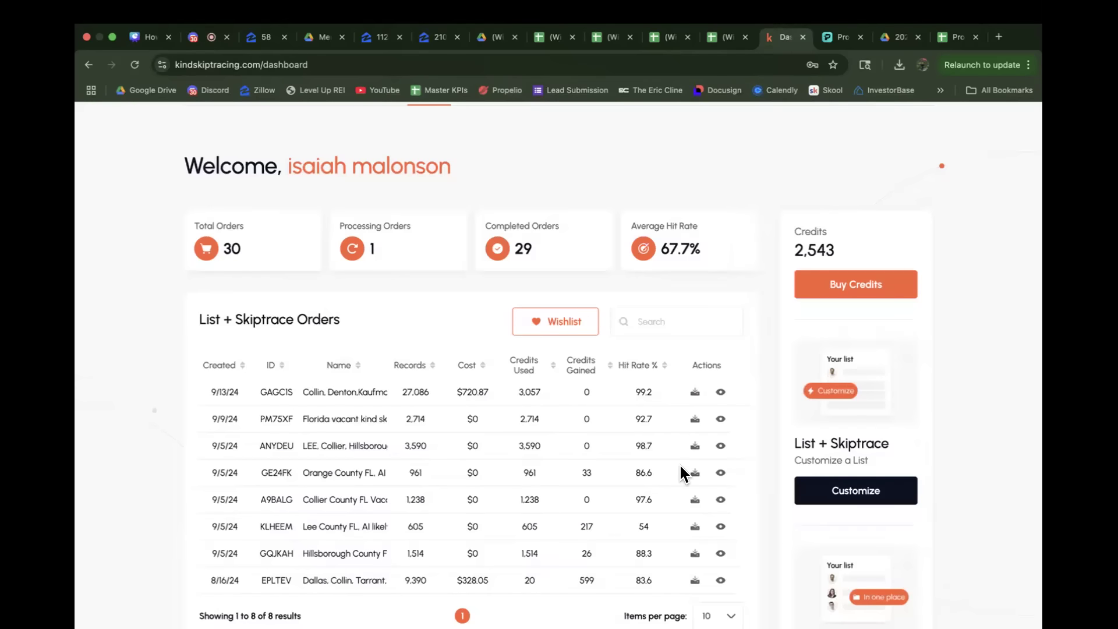
pyautogui.scroll(-5, 680, 466)
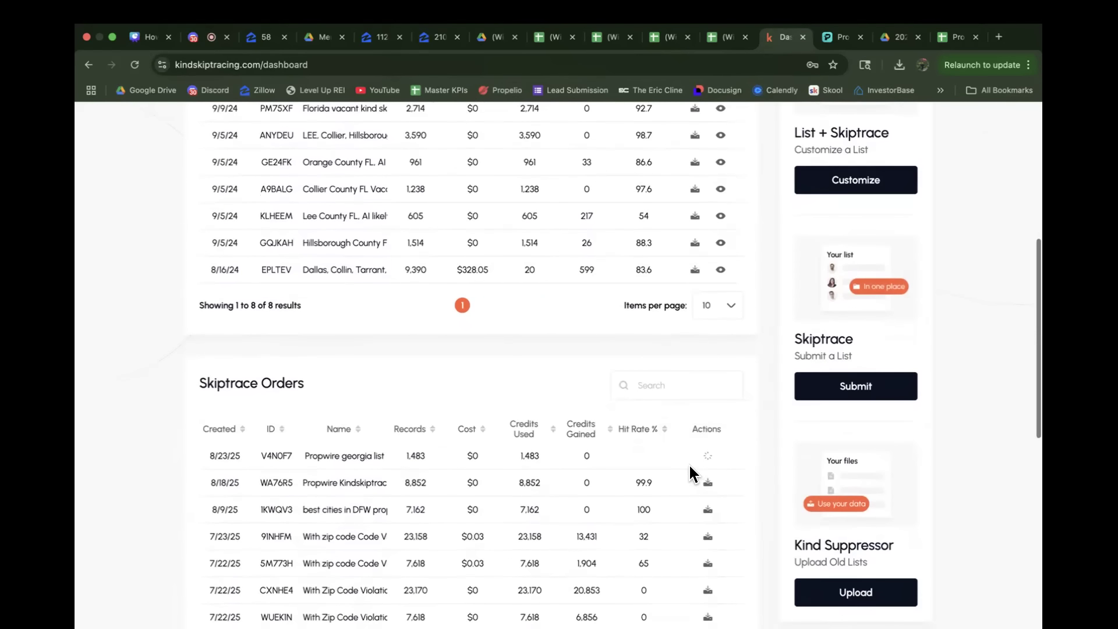
pyautogui.click(133, 66)
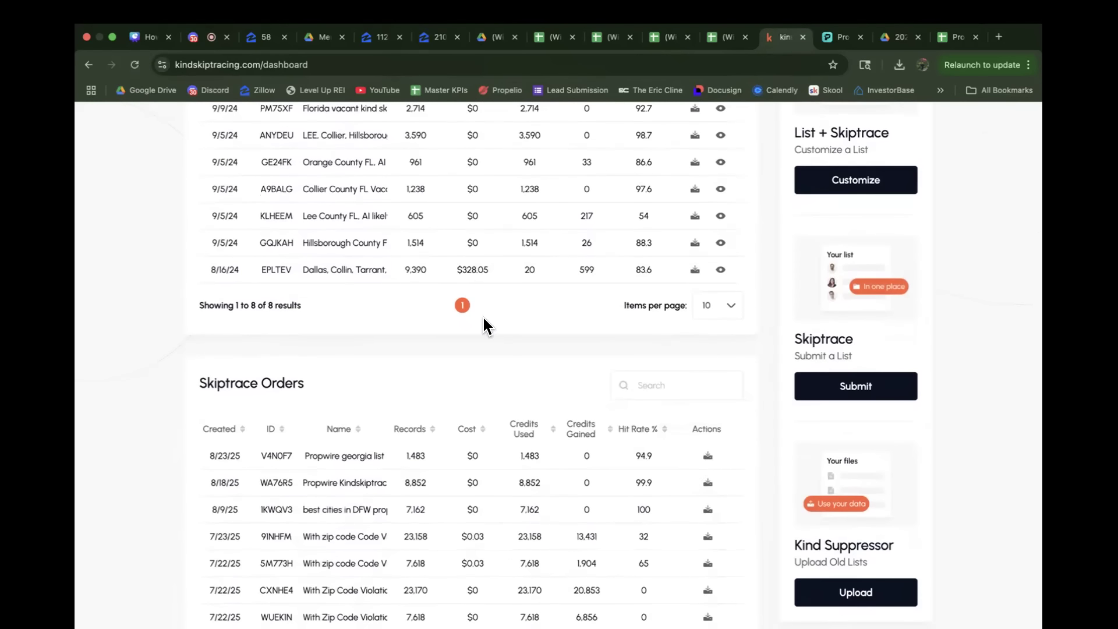
pyautogui.scroll(-2, 647, 524)
pyautogui.scroll(-2, 645, 536)
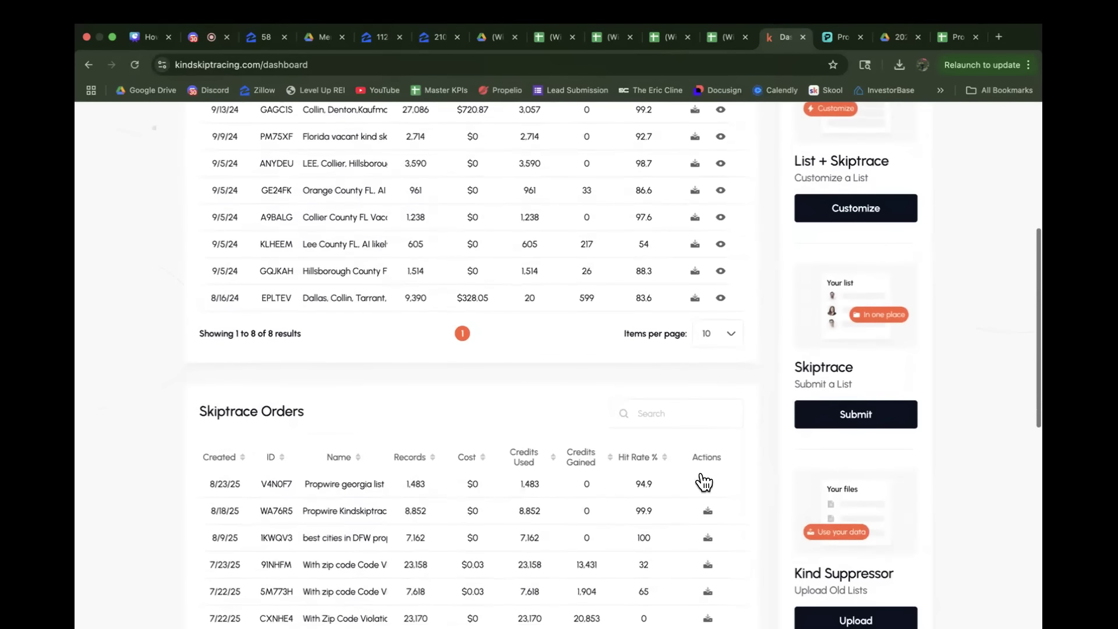
pyautogui.doubleClick(638, 484)
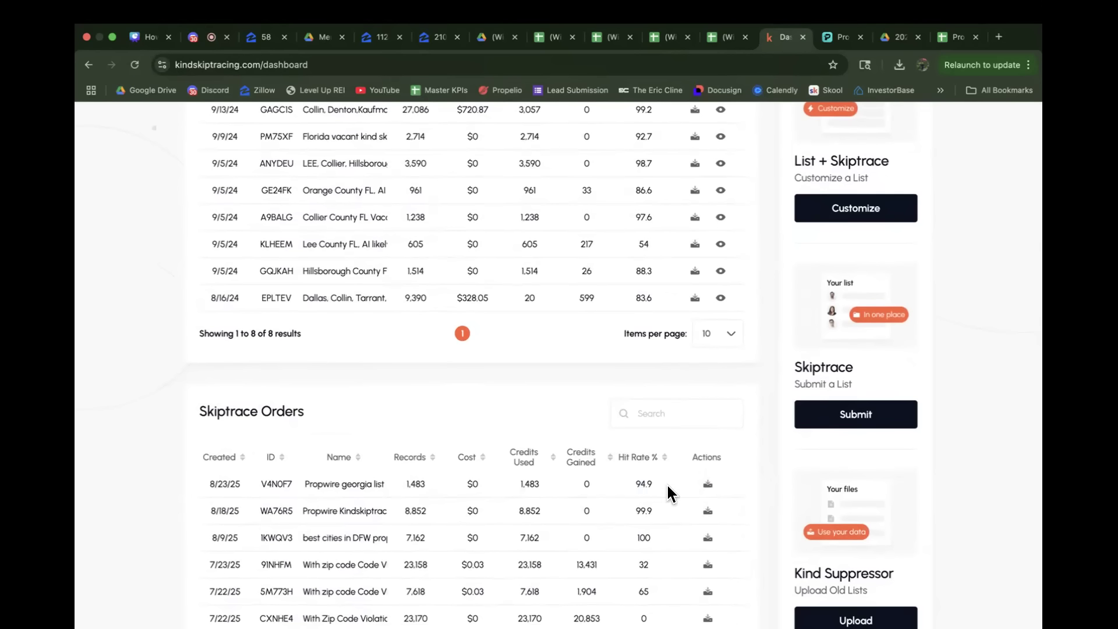
pyautogui.click(839, 37)
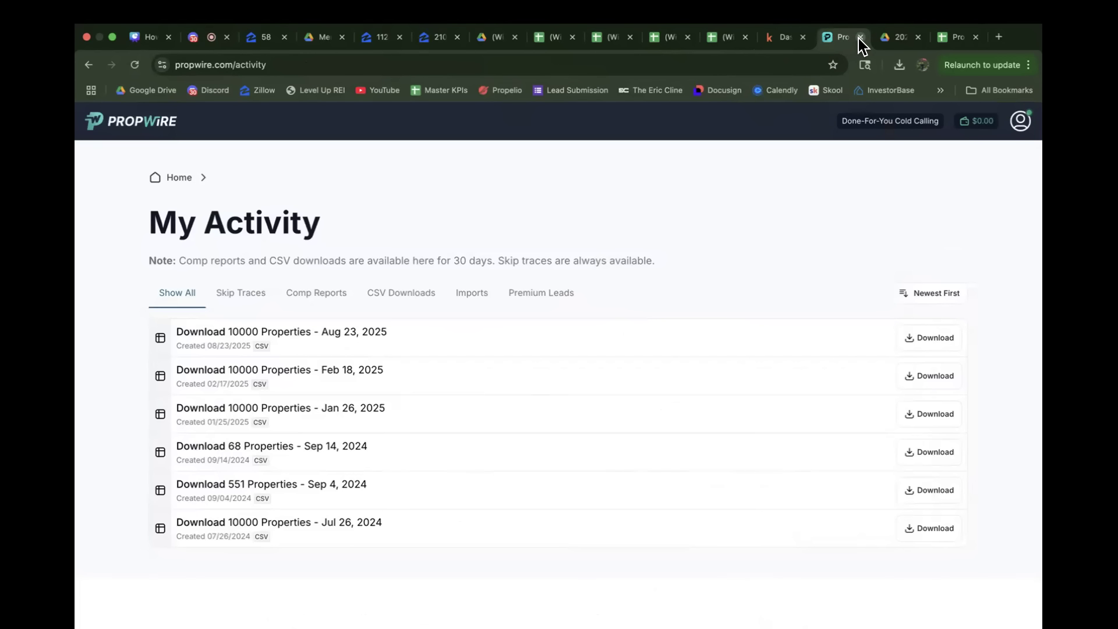
pyautogui.click(887, 40)
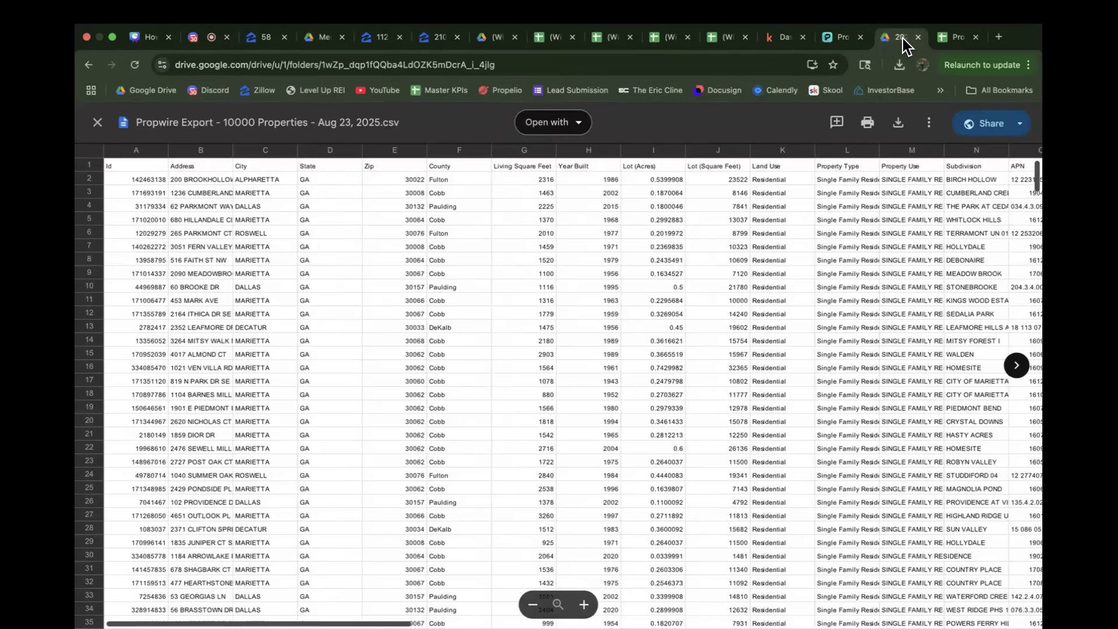
pyautogui.click(955, 38)
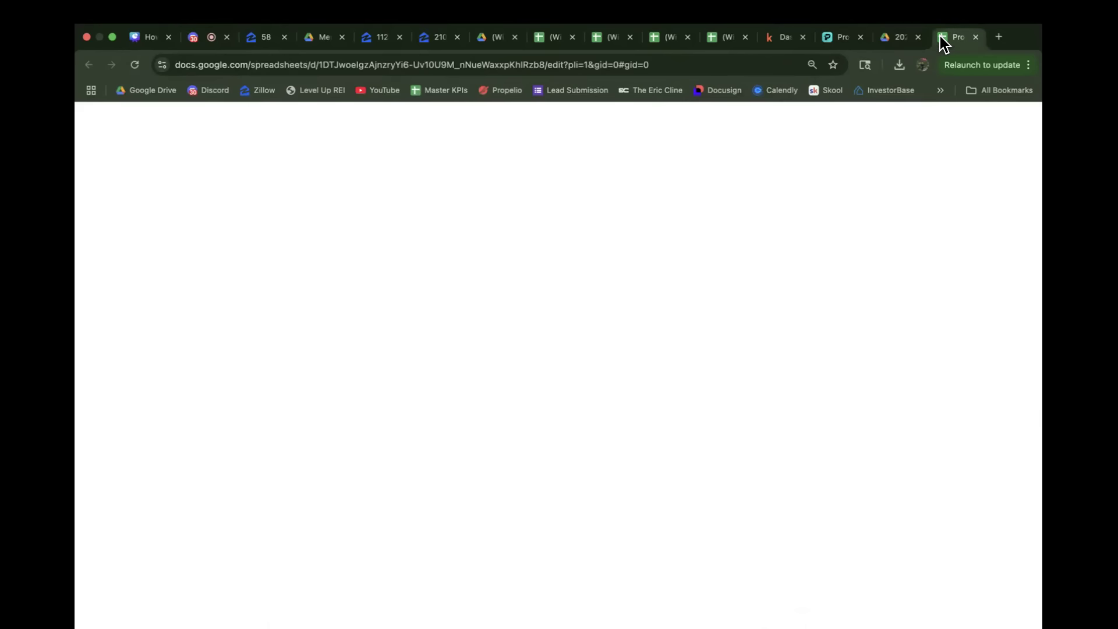
pyautogui.click(723, 37)
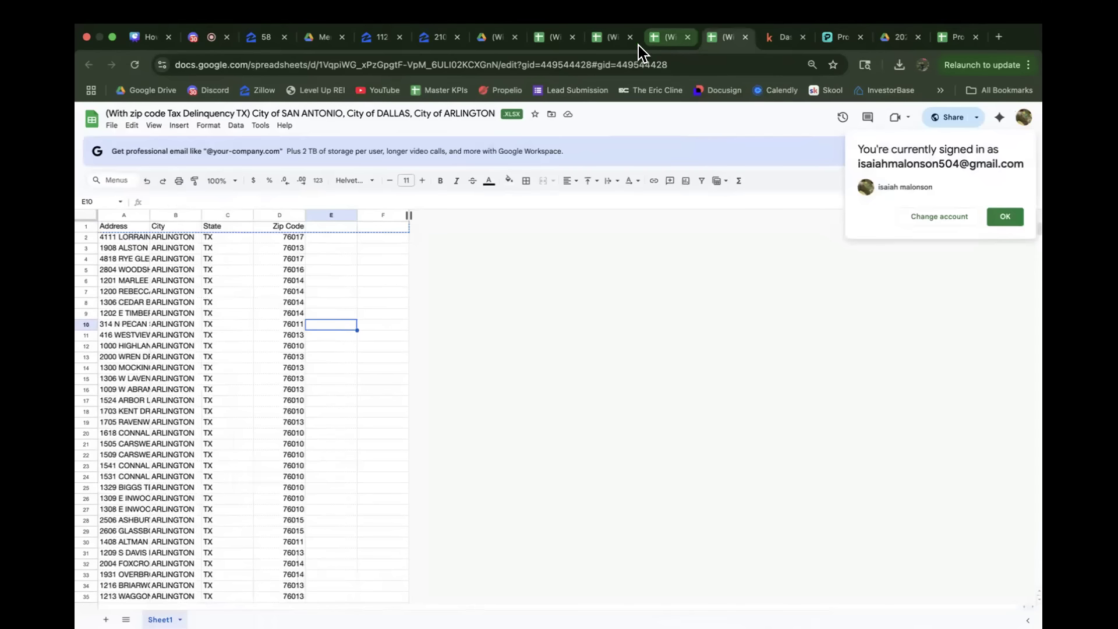
pyautogui.click(782, 39)
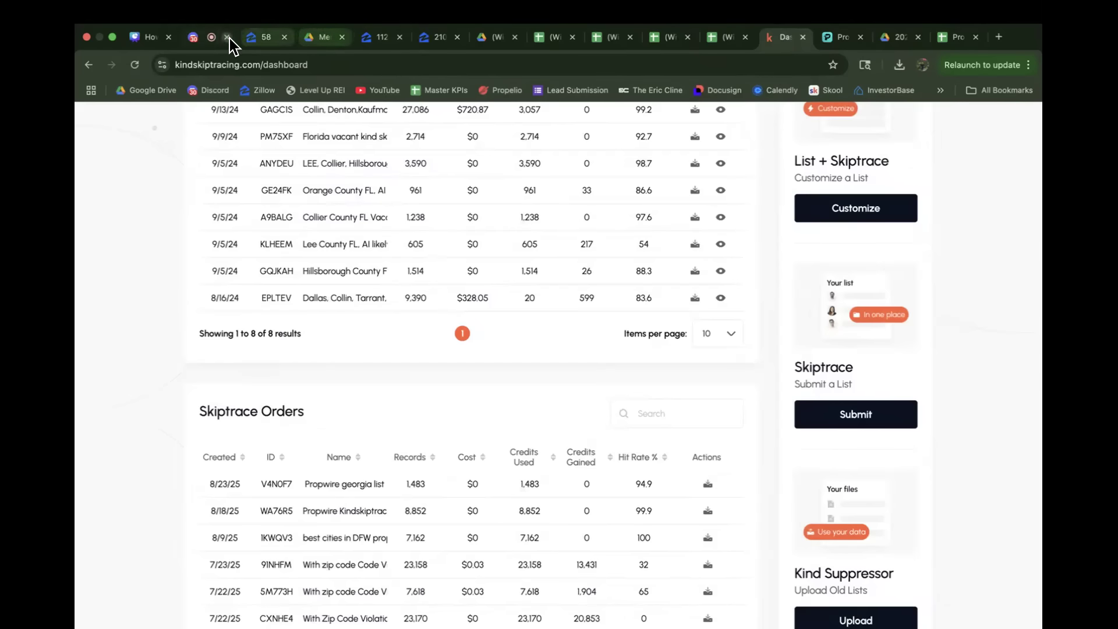
pyautogui.click(204, 38)
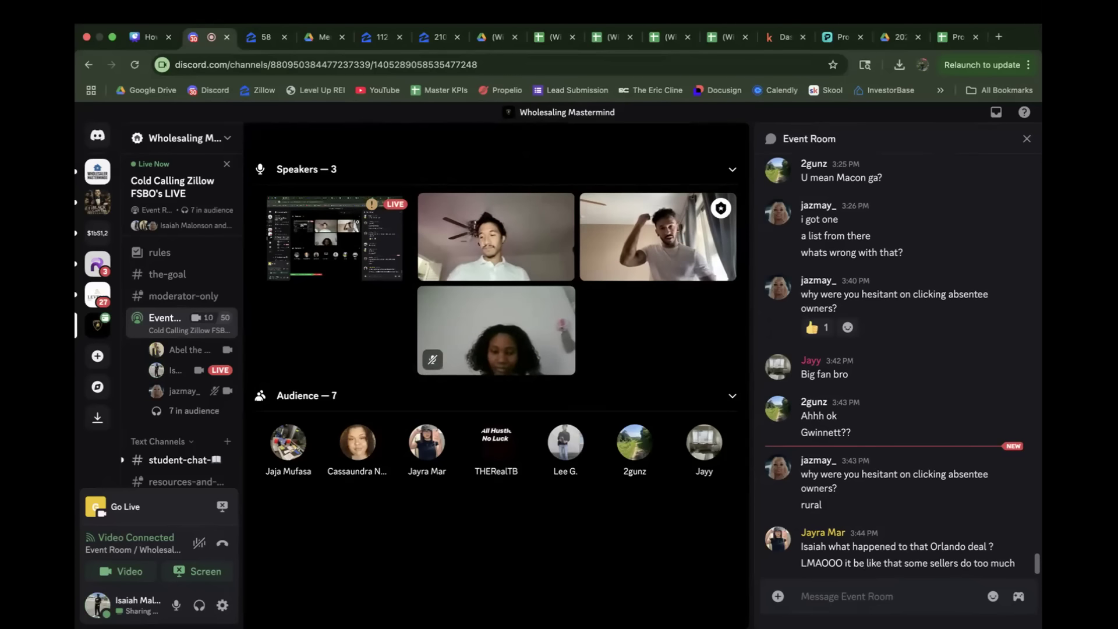
pyautogui.hotkey('ctrl', 'Left')
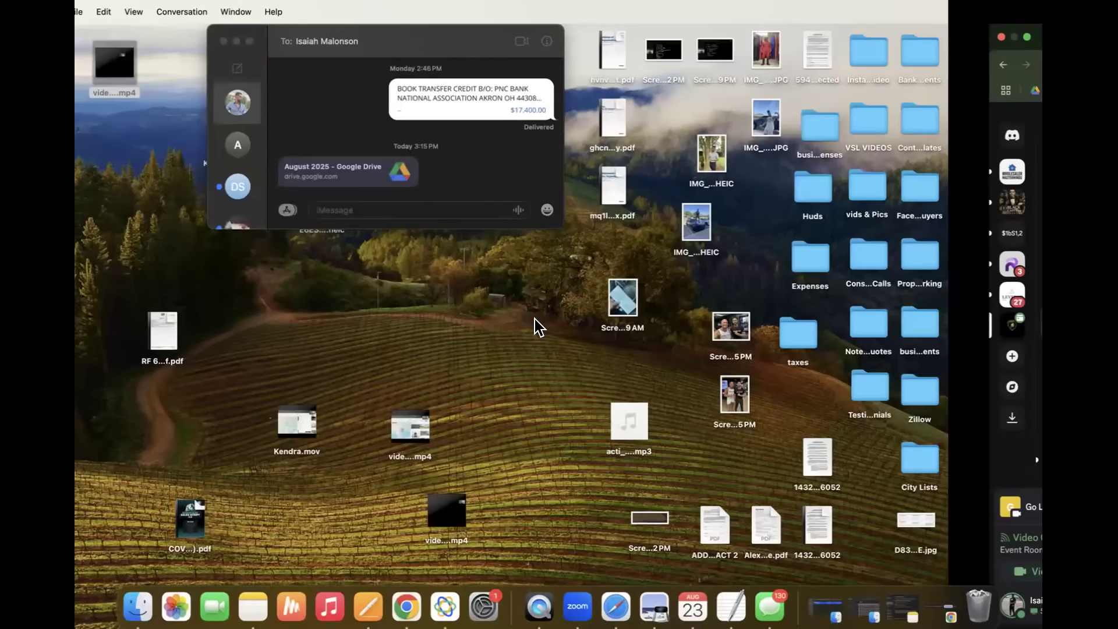
pyautogui.hotkey('ctrl', 'Right')
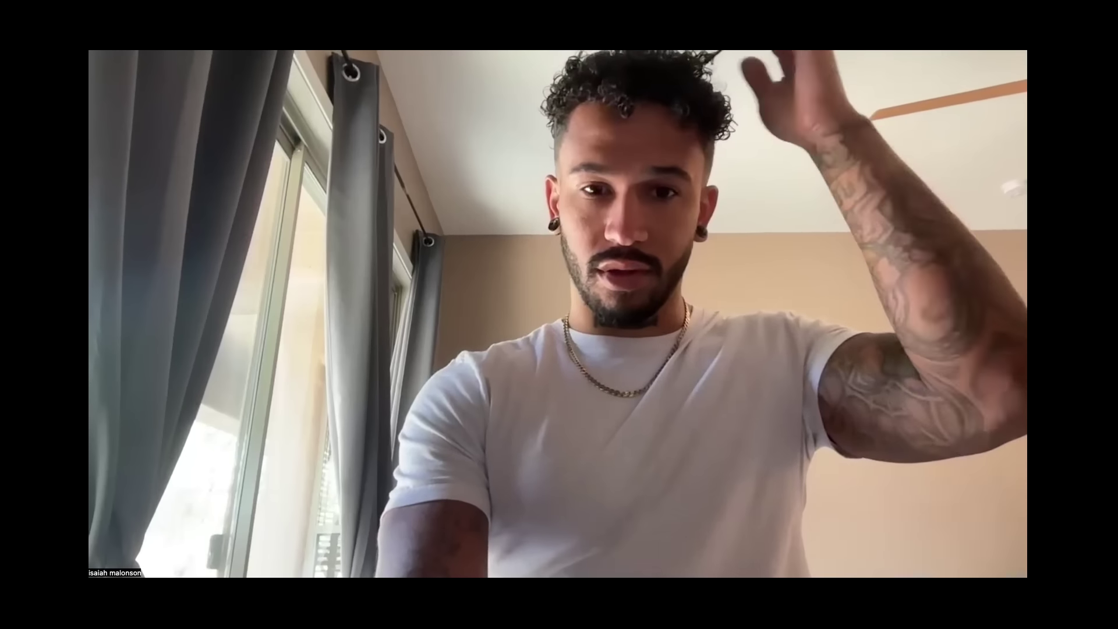